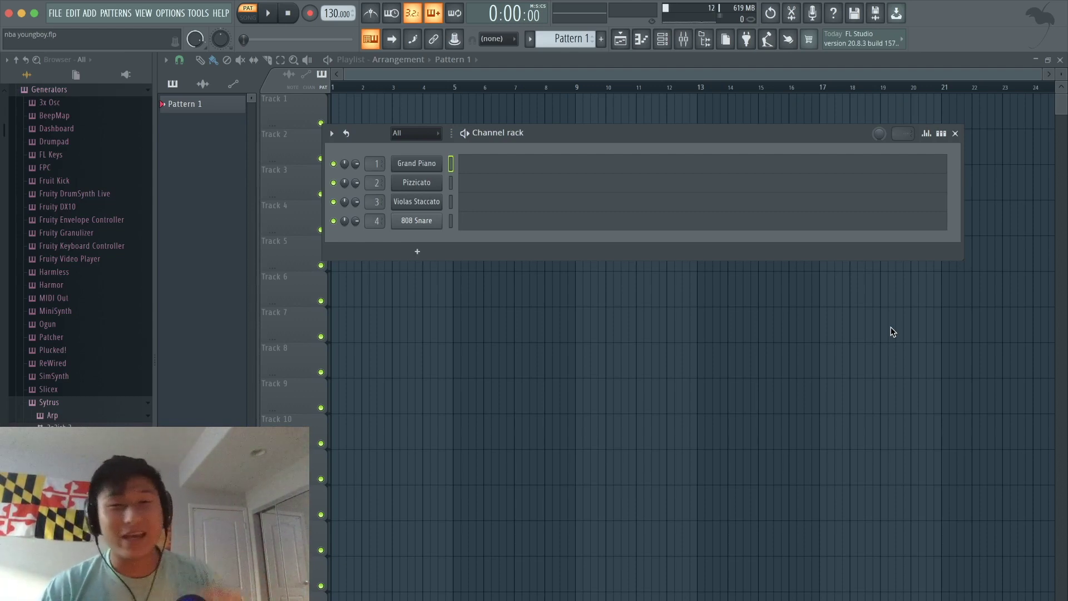
# Look over the Grand Piano channel's FLEX preset and close its plugin window
pyautogui.moveTo(591, 128); pyautogui.dragTo(577, 121)
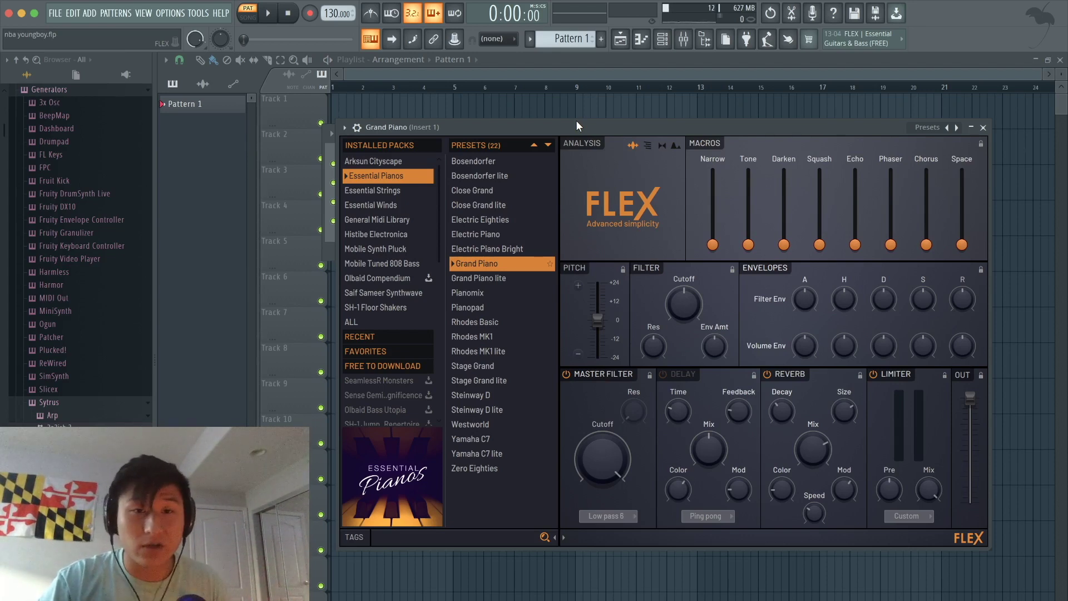
pyautogui.moveTo(577, 121); pyautogui.dragTo(563, 126)
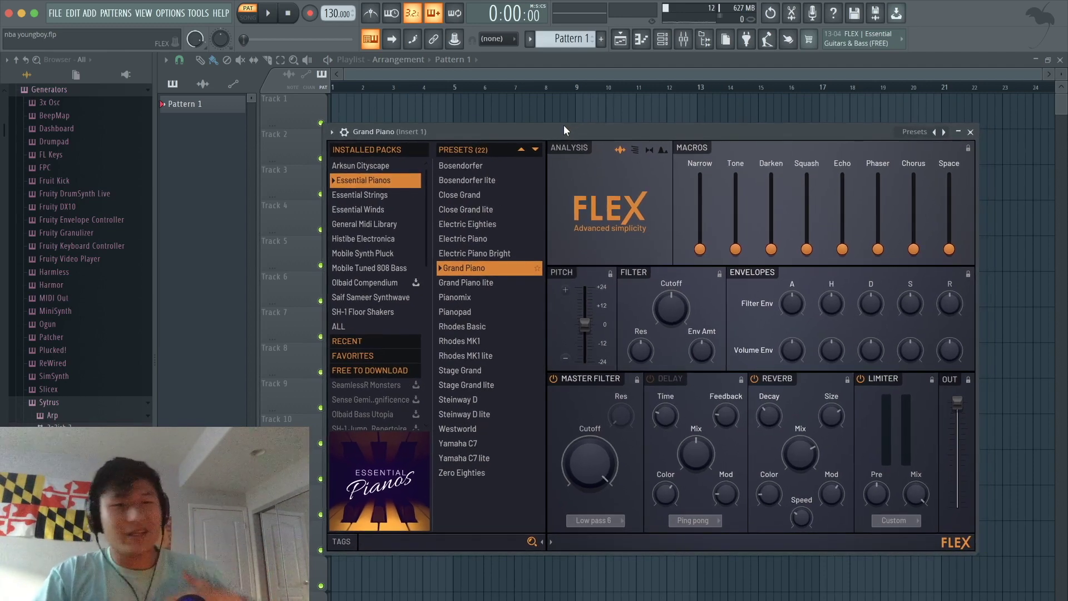
pyautogui.moveTo(563, 126); pyautogui.dragTo(569, 138)
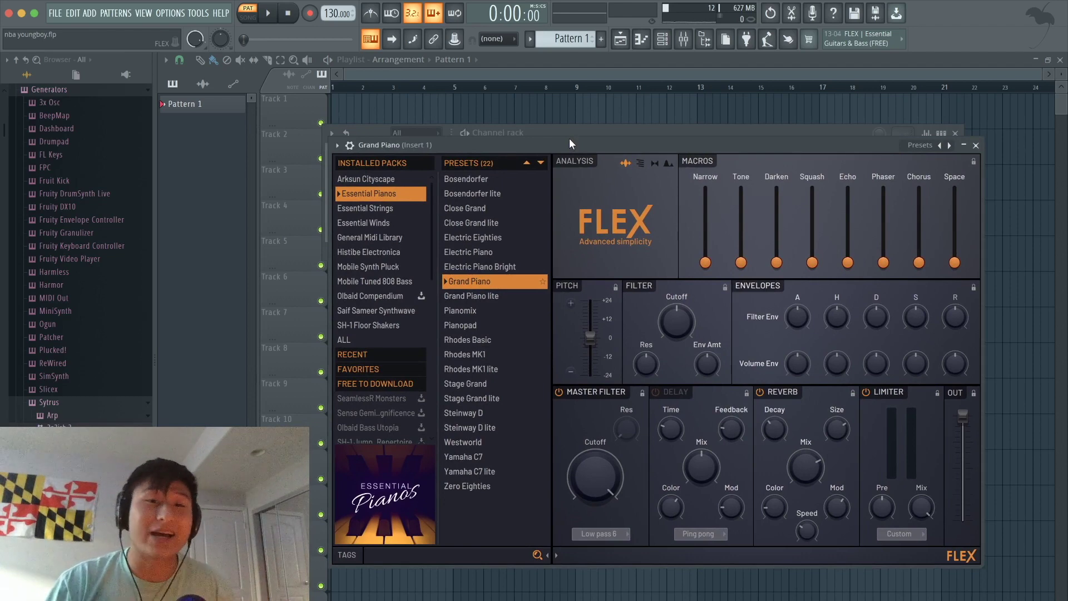
pyautogui.moveTo(569, 138); pyautogui.dragTo(555, 119)
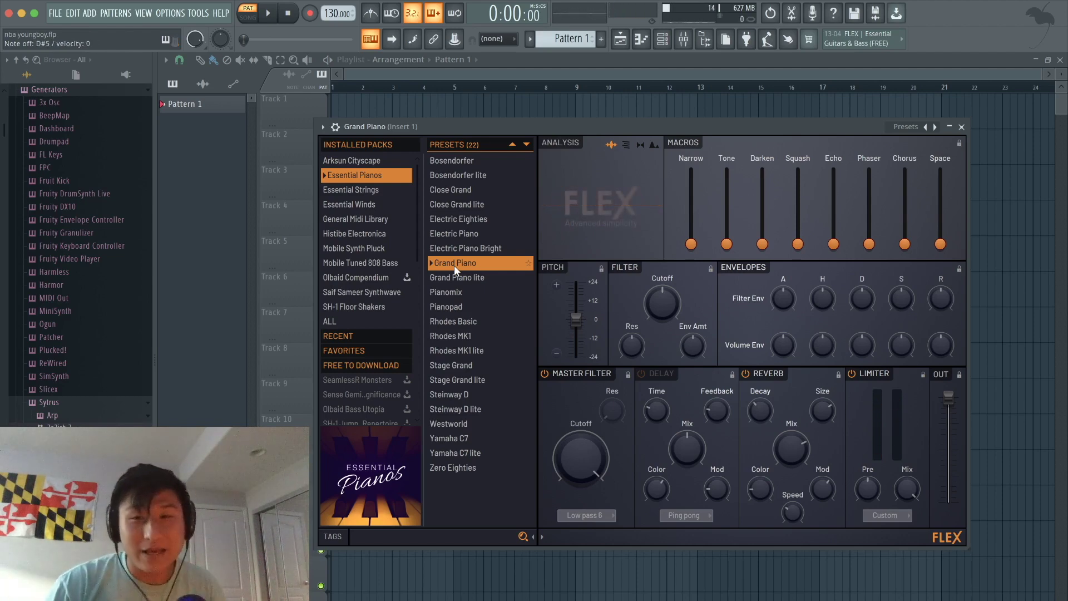
pyautogui.click(962, 127)
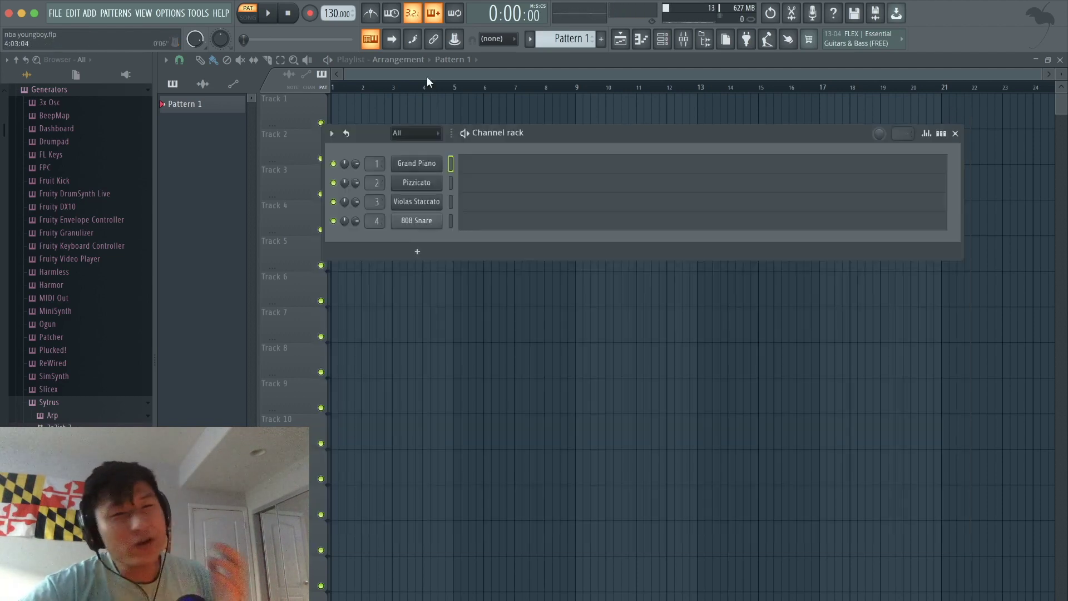
# Set the project tempo to 158 BPM
pyautogui.moveTo(334, 13); pyautogui.dragTo(334, 0)
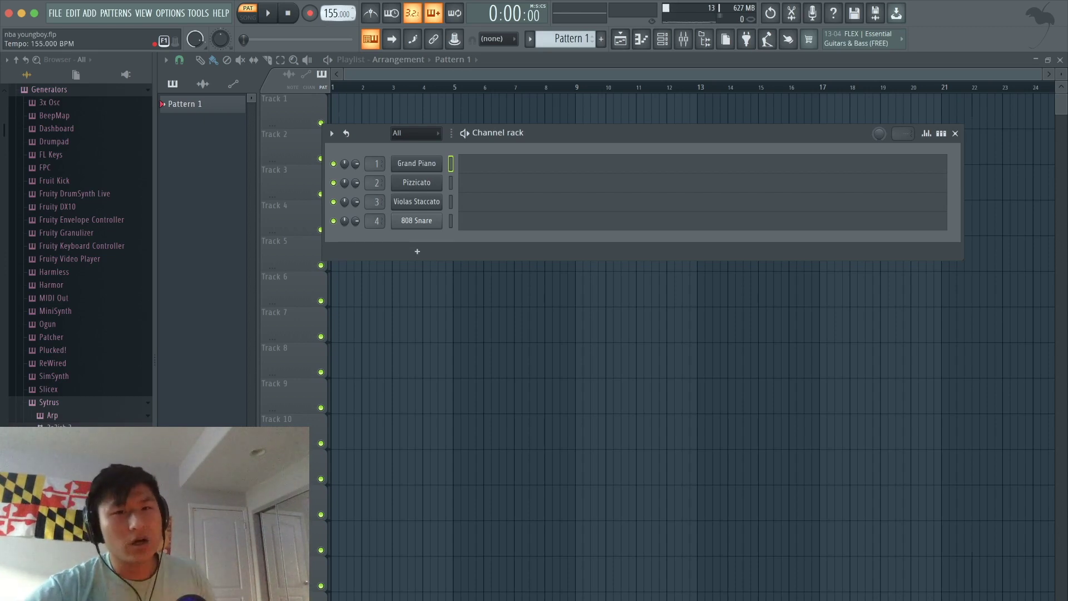
pyautogui.moveTo(334, 13); pyautogui.dragTo(334, 16)
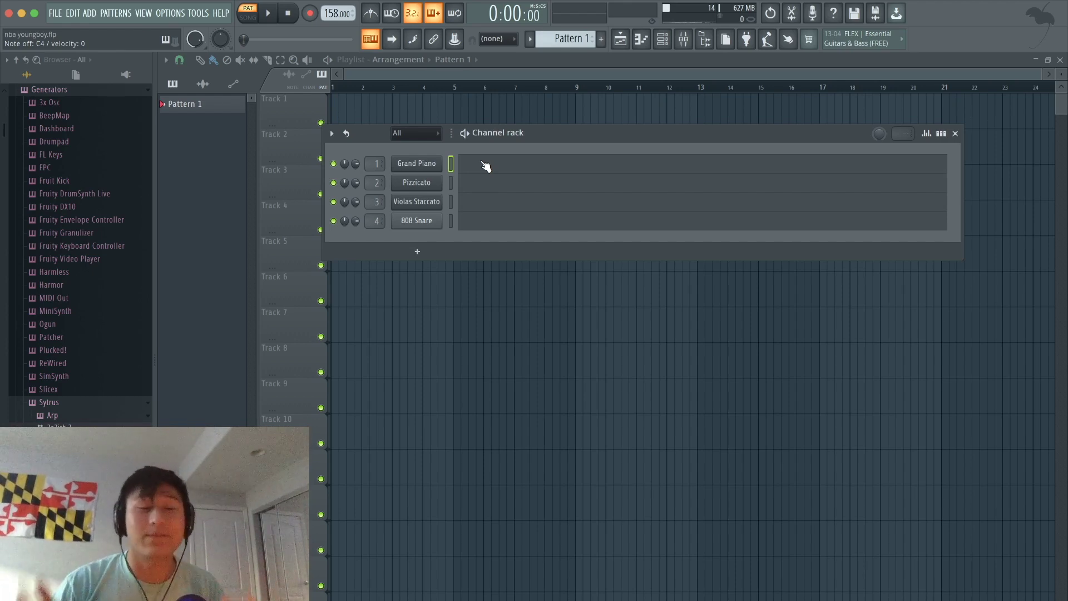
# Start a melody in the Grand Piano's piano roll with two D#5 notes in bar 1, with the metronome turned on
pyautogui.click(486, 166)
pyautogui.moveTo(210, 193)
pyautogui.mouseDown()
pyautogui.moveTo(231, 193)
pyautogui.moveTo(196, 197)
pyautogui.moveTo(272, 194)
pyautogui.moveTo(240, 191)
pyautogui.mouseUp()
pyautogui.press('space')
pyautogui.press('space')
pyautogui.click(369, 13)
pyautogui.press('space')
pyautogui.press('space')
# Continue bar 1 with a D5 note and two C5 notes, auditioning the phrase while placing them
pyautogui.click(251, 204)
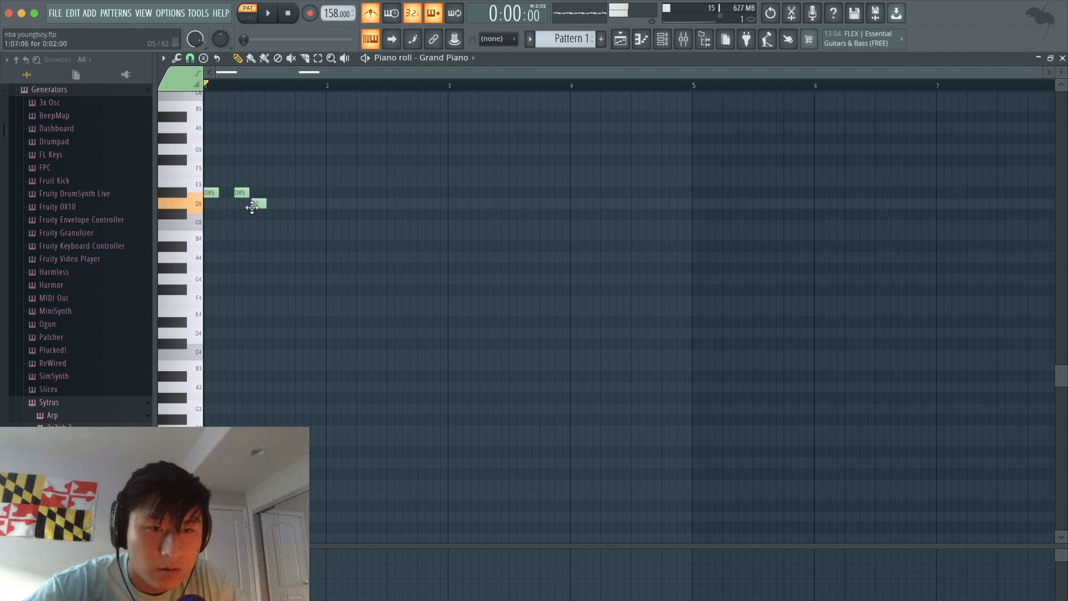
pyautogui.press('space')
pyautogui.press('space')
pyautogui.click(269, 225)
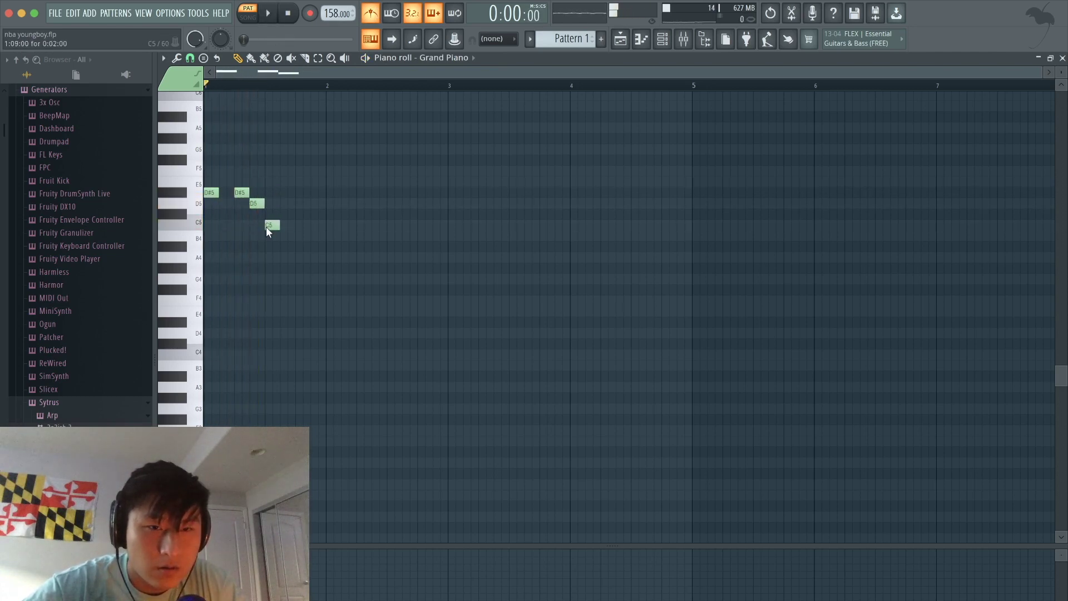
pyautogui.click(294, 227)
pyautogui.press('space')
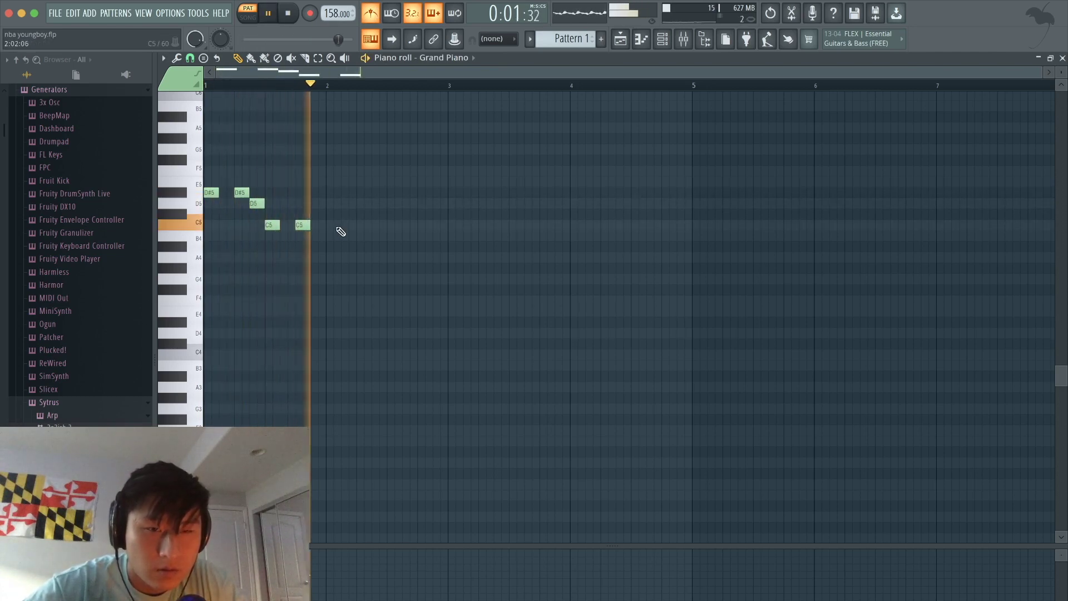
pyautogui.press('space')
# Fill bar 2 with a C5, a G5 and two D#5 notes, auditioning the phrase along the way
pyautogui.moveTo(352, 225); pyautogui.dragTo(360, 225)
pyautogui.press('space')
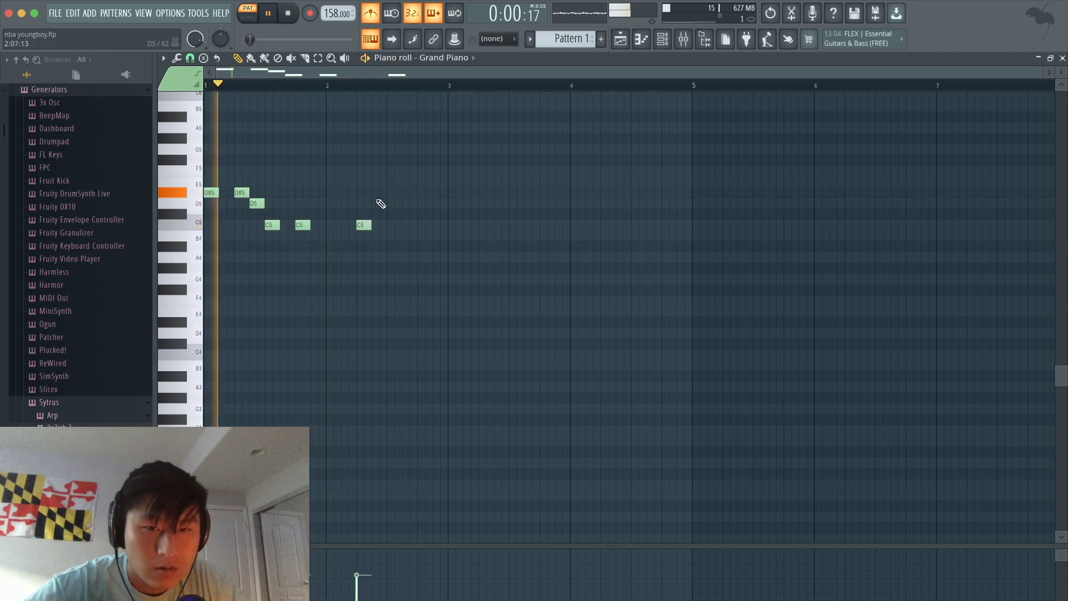
pyautogui.press('space')
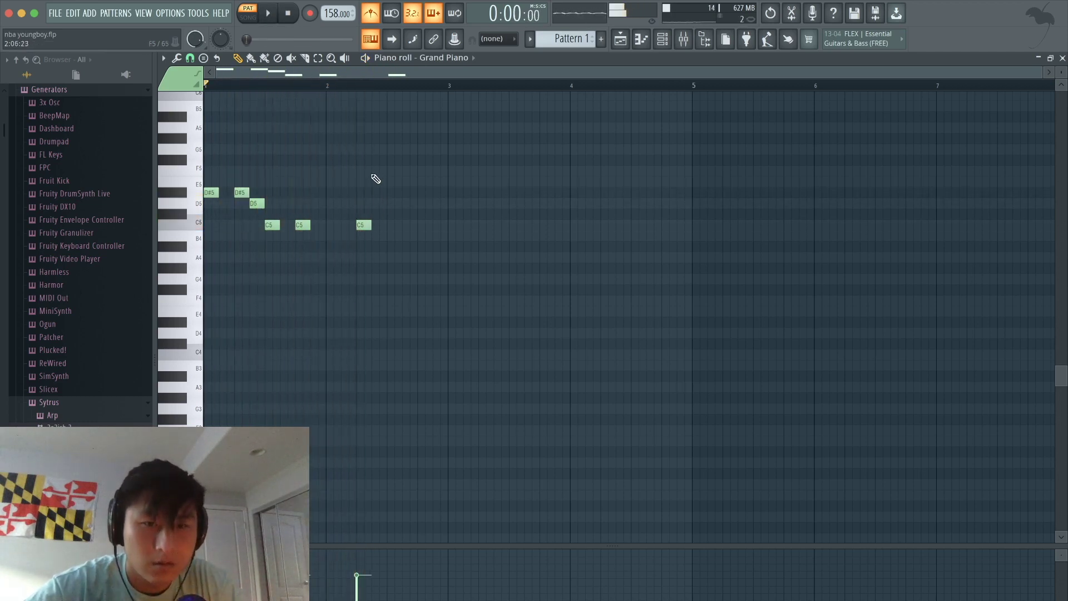
pyautogui.click(375, 161)
pyautogui.moveTo(374, 160); pyautogui.dragTo(376, 150)
pyautogui.moveTo(389, 214); pyautogui.dragTo(387, 180)
pyautogui.press('space')
pyautogui.click(425, 193)
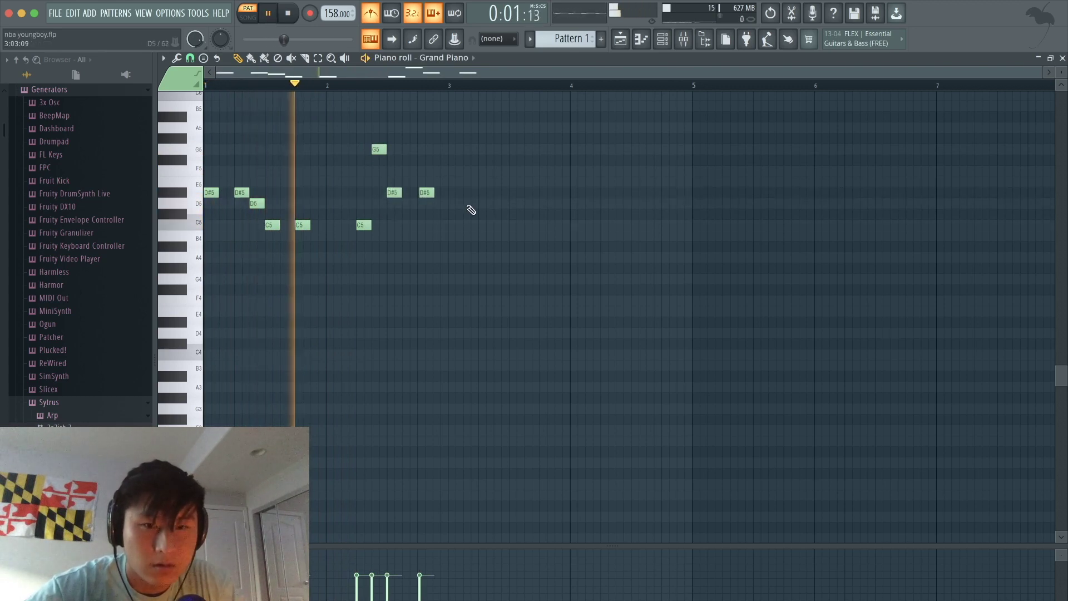
pyautogui.scroll(4, 428, 197)
pyautogui.press('space')
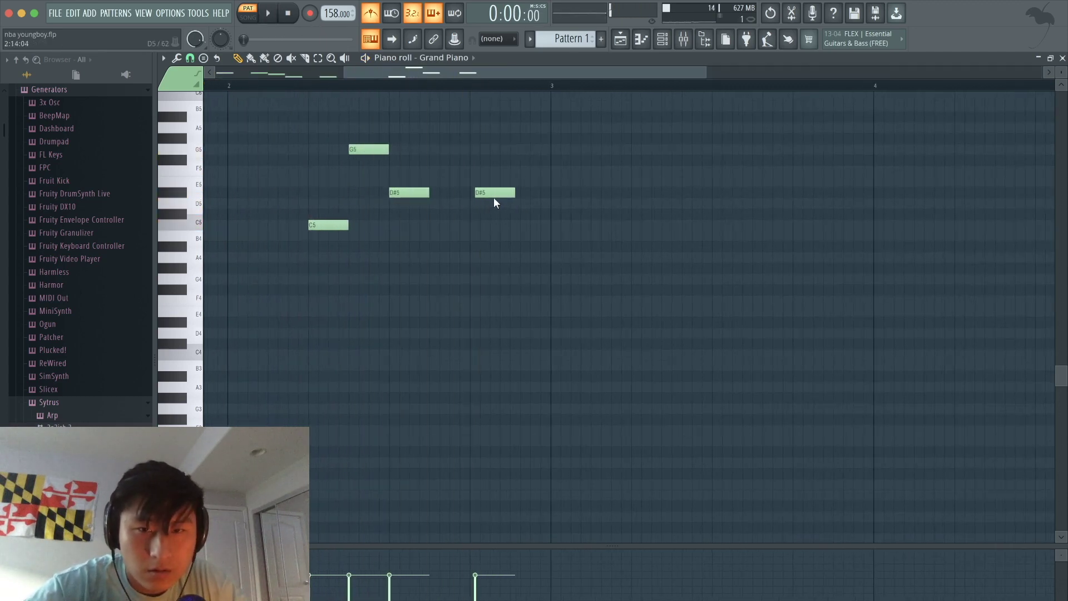
pyautogui.scroll(-4, 490, 192)
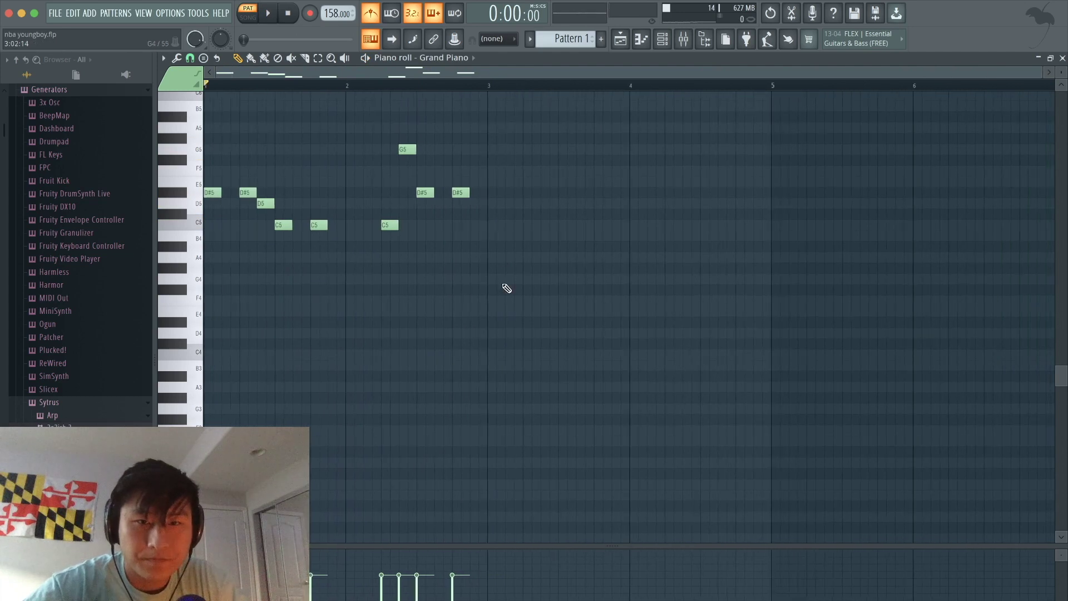
# Copy the two-bar phrase into bars 3 and 4 and play the result
pyautogui.hotkey('ctrl', 'a')
pyautogui.moveTo(210, 237); pyautogui.dragTo(497, 253)
pyautogui.press('space')
pyautogui.keyDown('super'); pyautogui.click(505, 315); pyautogui.keyUp('super')
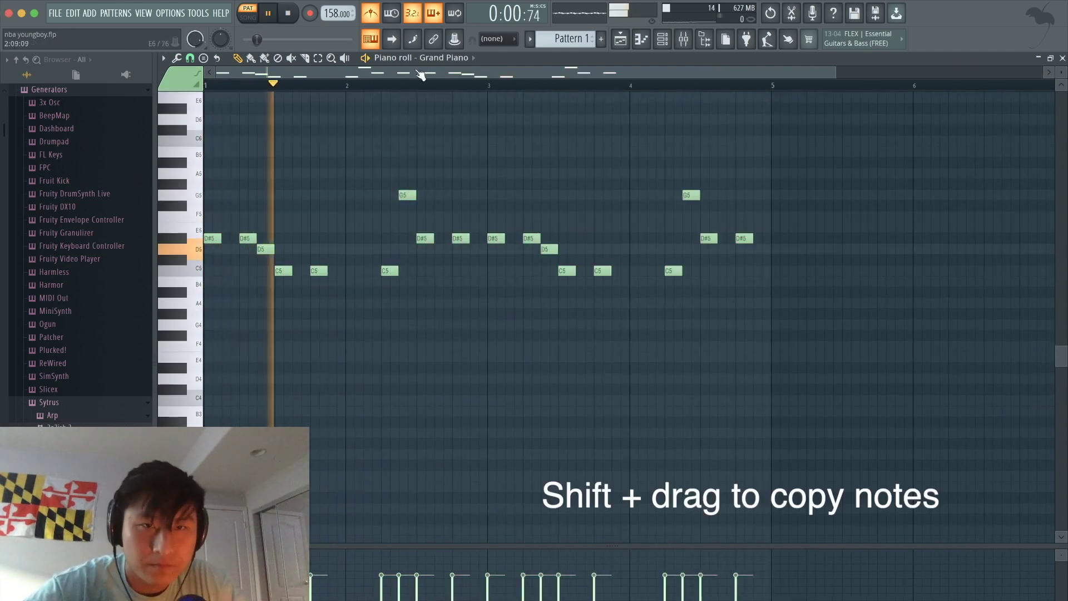
pyautogui.click(478, 131)
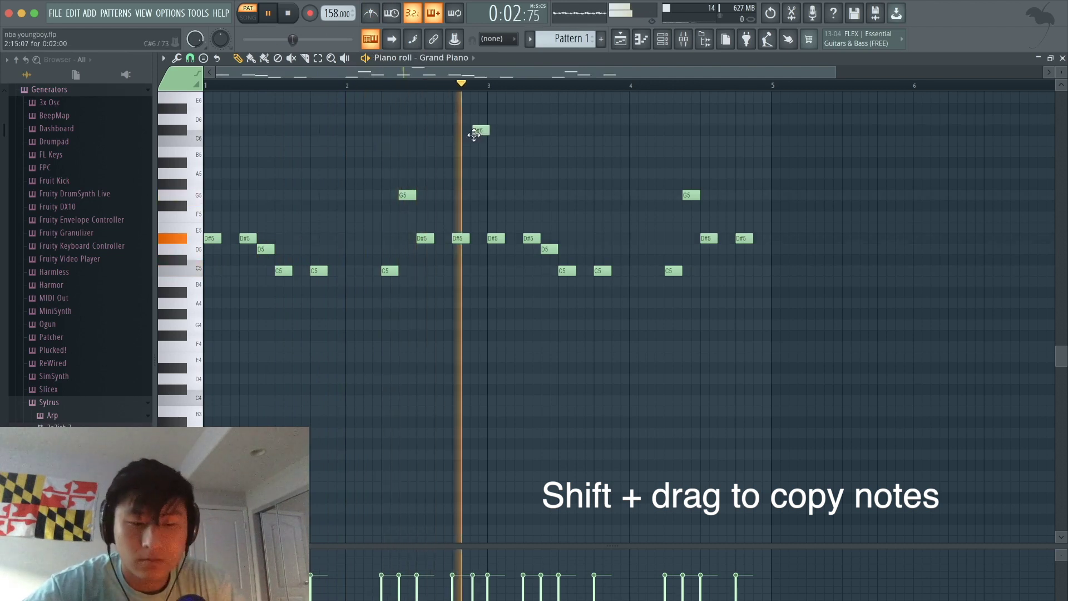
pyautogui.rightClick(482, 132)
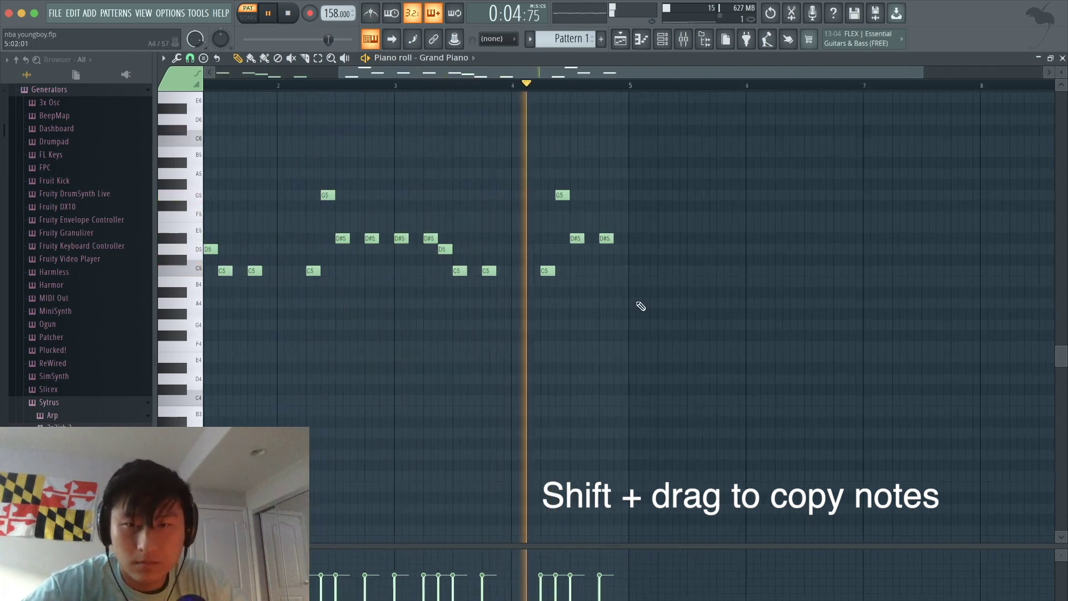
# Insert a D5 note between the last two D#5 notes of bar 4
pyautogui.scroll(3, 639, 305)
pyautogui.press('space')
pyautogui.moveTo(586, 238)
pyautogui.mouseDown()
pyautogui.moveTo(564, 253)
pyautogui.moveTo(582, 236)
pyautogui.moveTo(582, 248)
pyautogui.mouseUp()
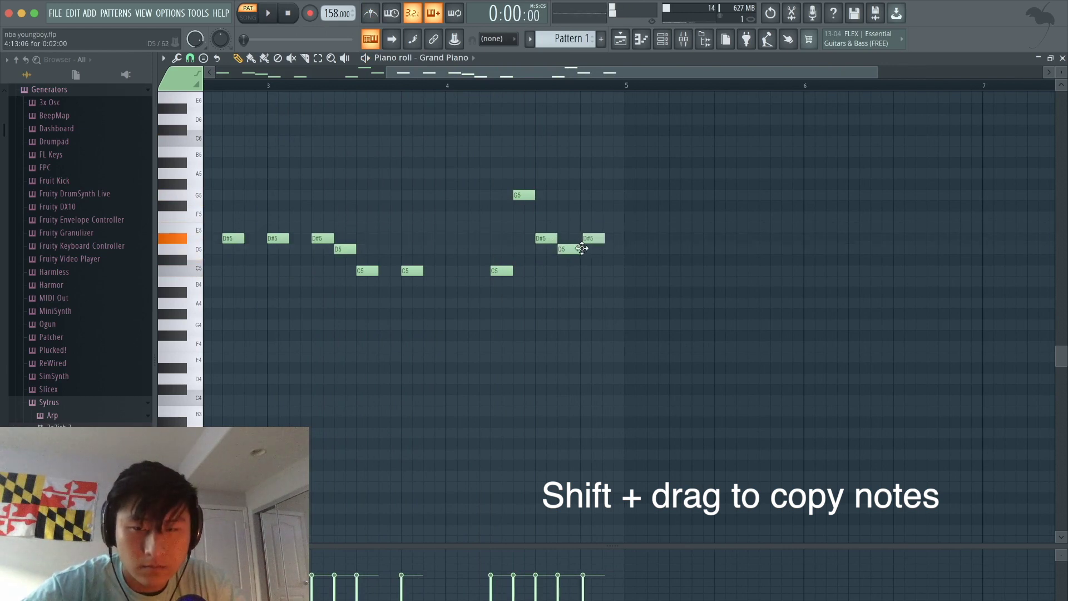
# Select the four-bar melody, copy it into bars 5 to 8 and clear the selection
pyautogui.scroll(-3, 606, 281)
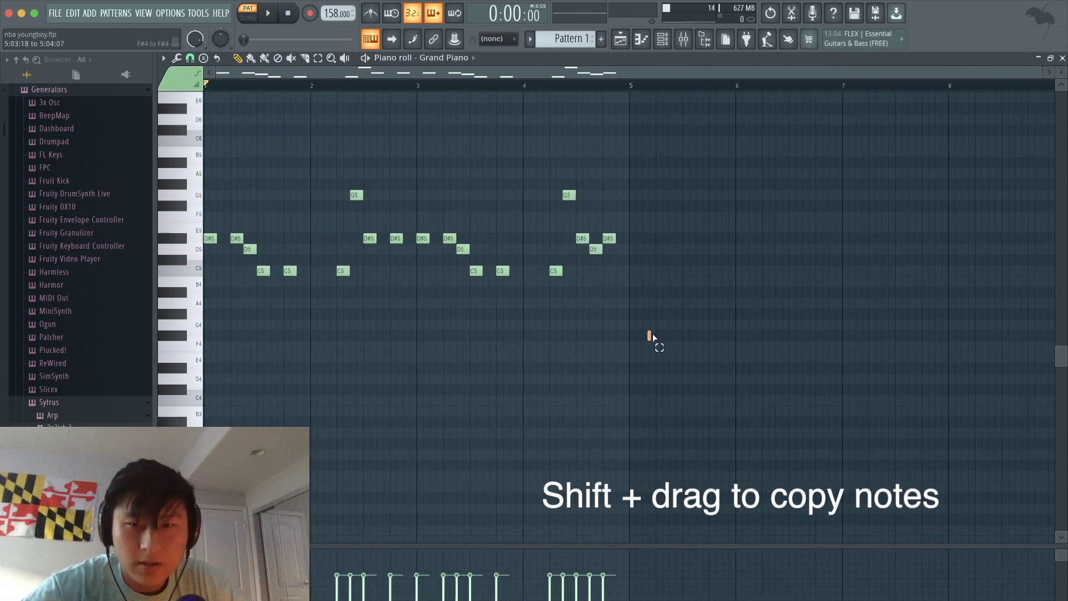
pyautogui.moveTo(650, 336); pyautogui.dragTo(136, 167)
pyautogui.moveTo(209, 239); pyautogui.dragTo(637, 270)
pyautogui.keyDown('super'); pyautogui.click(639, 272); pyautogui.keyUp('super')
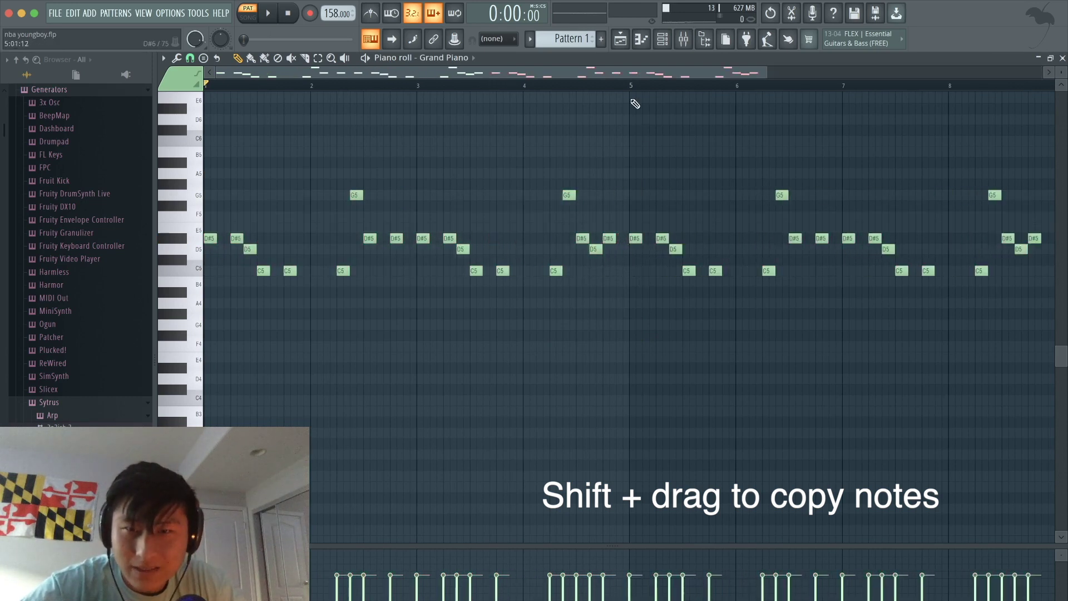
# Audition the melody from bar 5 and lower the last D#5 note of bar 6 to D5
pyautogui.click(632, 87)
pyautogui.press('space')
pyautogui.scroll(-3, 726, 267)
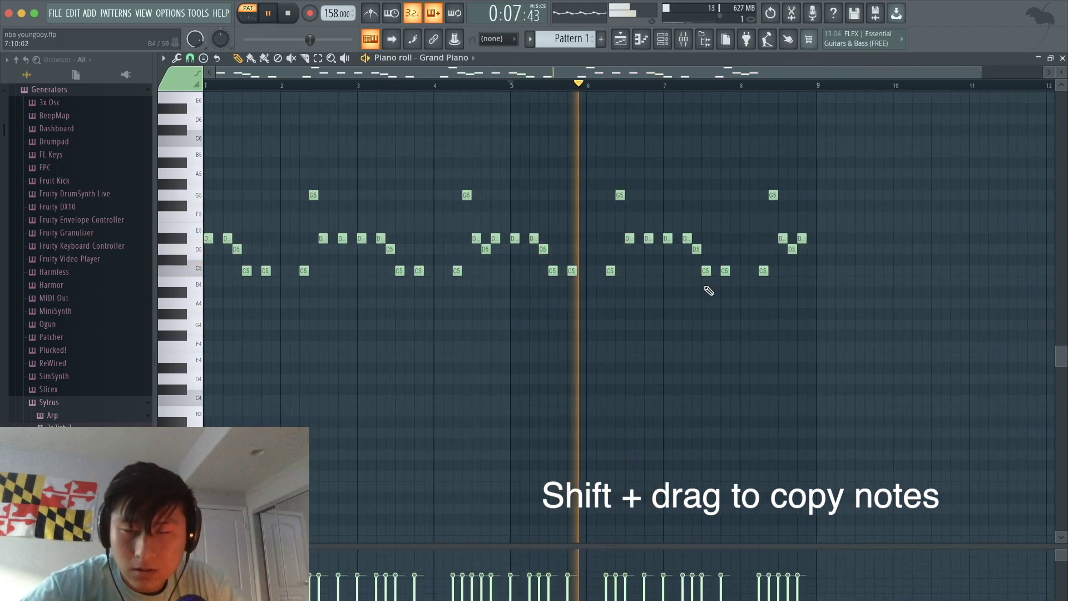
pyautogui.scroll(3, 705, 292)
pyautogui.press('space')
pyautogui.moveTo(620, 239); pyautogui.dragTo(621, 249)
pyautogui.press('space')
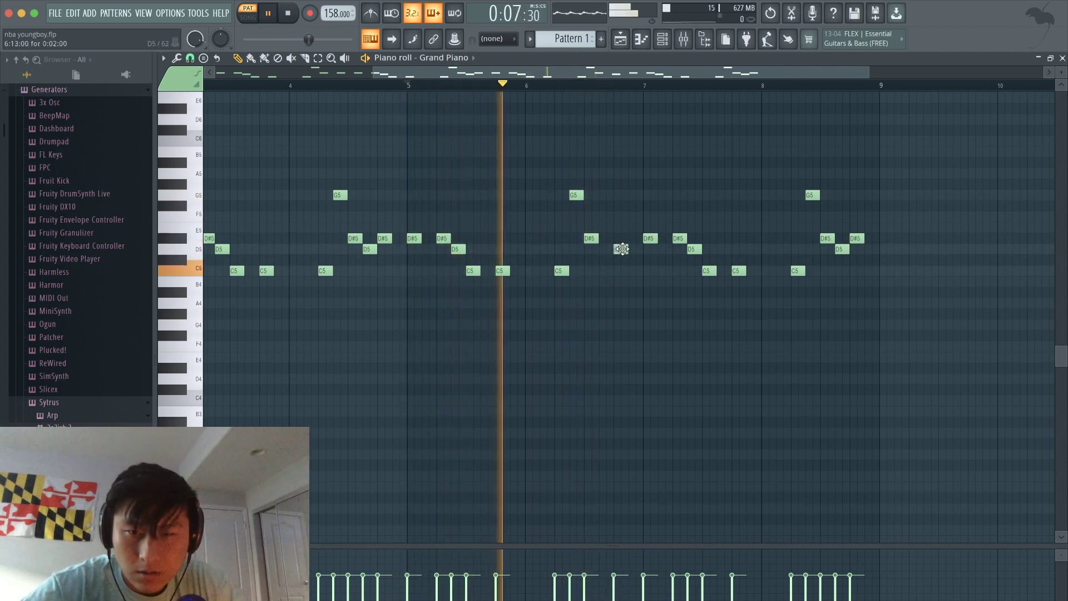
pyautogui.press('space')
pyautogui.scroll(3, 677, 239)
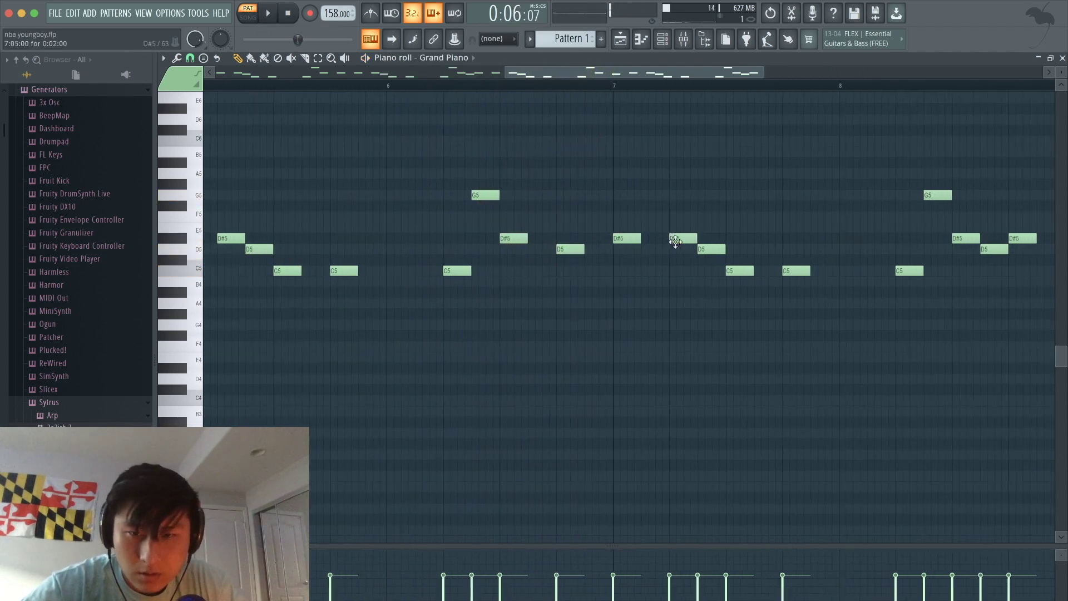
# Add a C6 note at the very end of bar 8 and play back the melody
pyautogui.click(620, 87)
pyautogui.press('space')
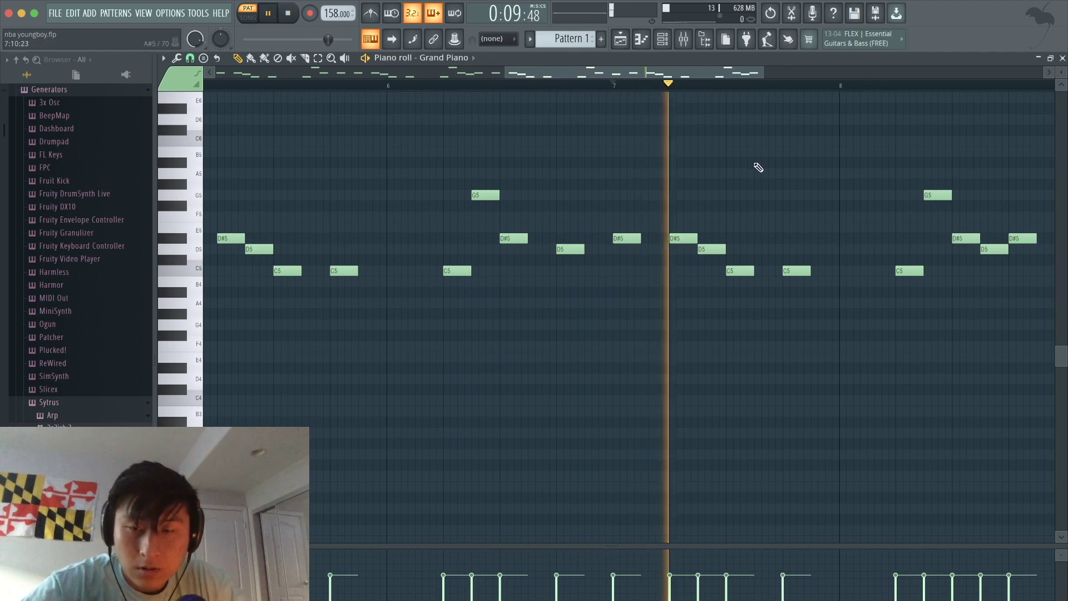
pyautogui.scroll(-4, 861, 299)
pyautogui.scroll(5, 963, 314)
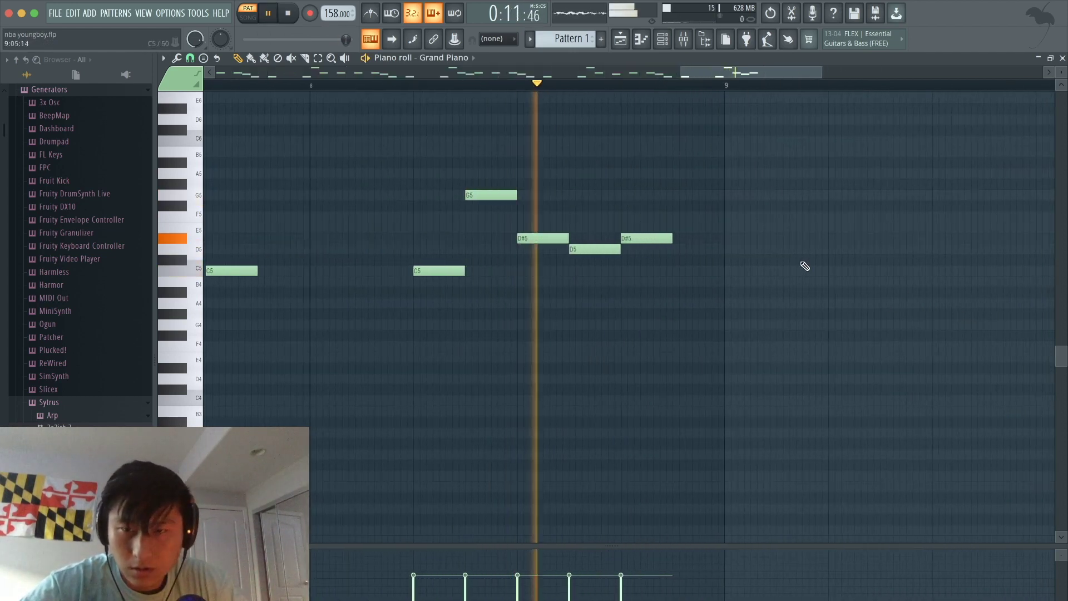
pyautogui.press('space')
pyautogui.moveTo(680, 130)
pyautogui.mouseDown()
pyautogui.moveTo(677, 153)
pyautogui.moveTo(675, 137)
pyautogui.mouseUp()
pyautogui.click(517, 84)
pyautogui.press('space')
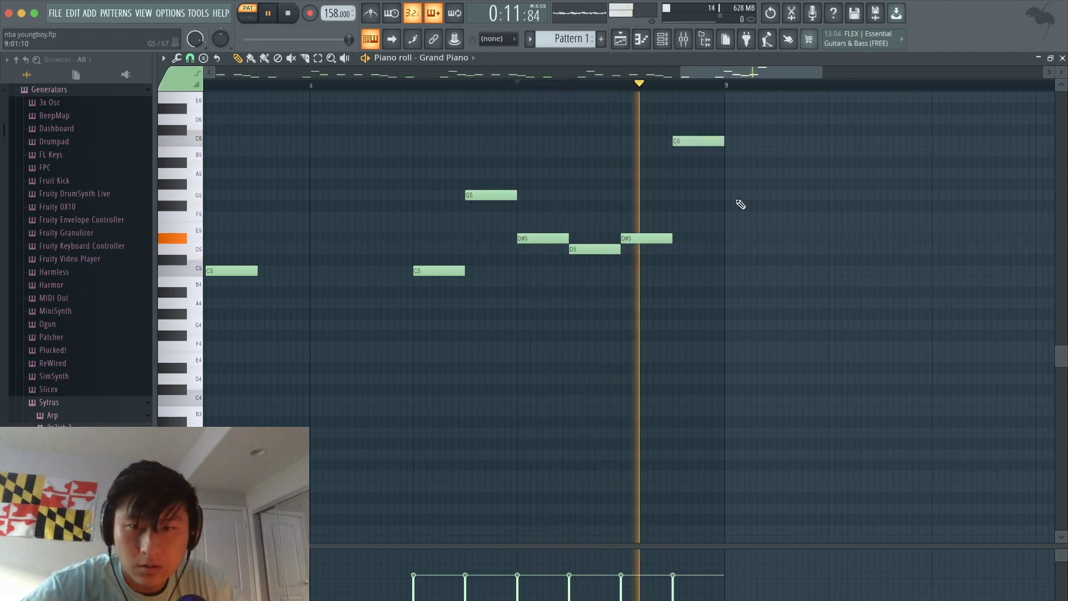
pyautogui.scroll(-5, 740, 204)
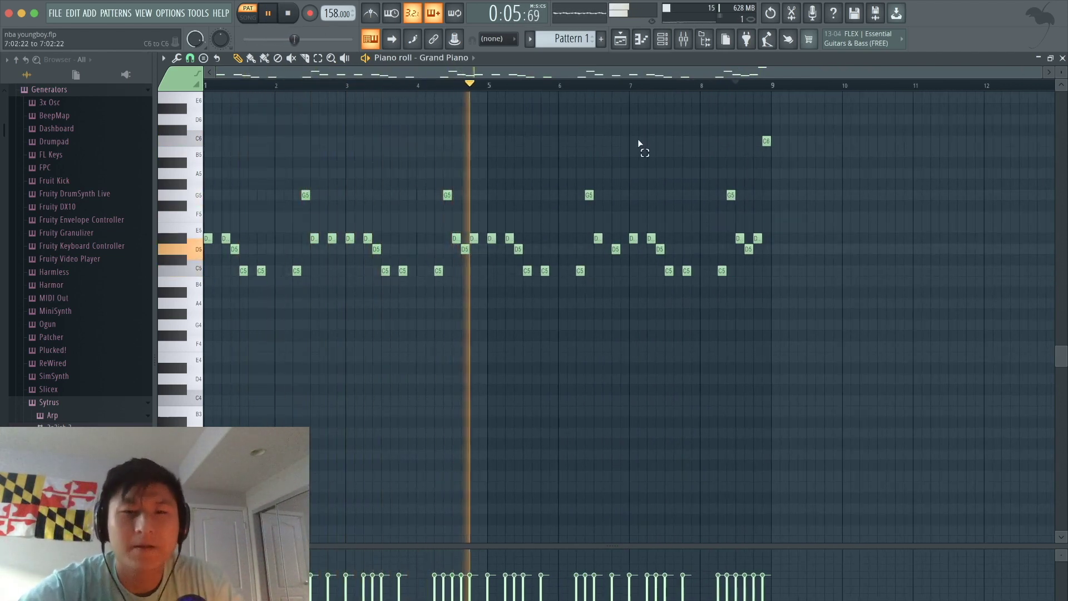
pyautogui.press('space')
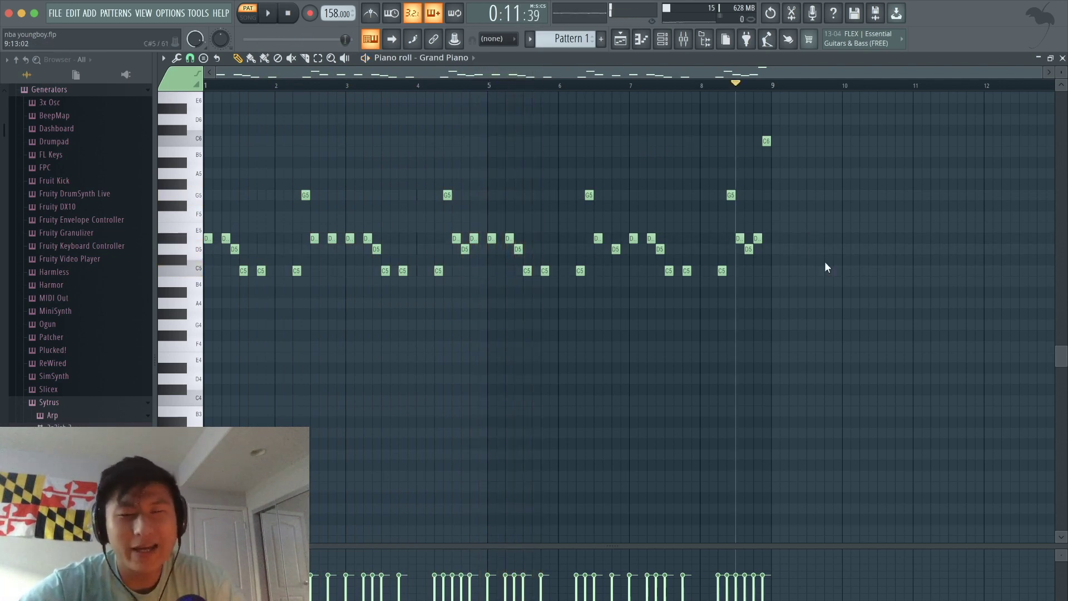
pyautogui.press('space')
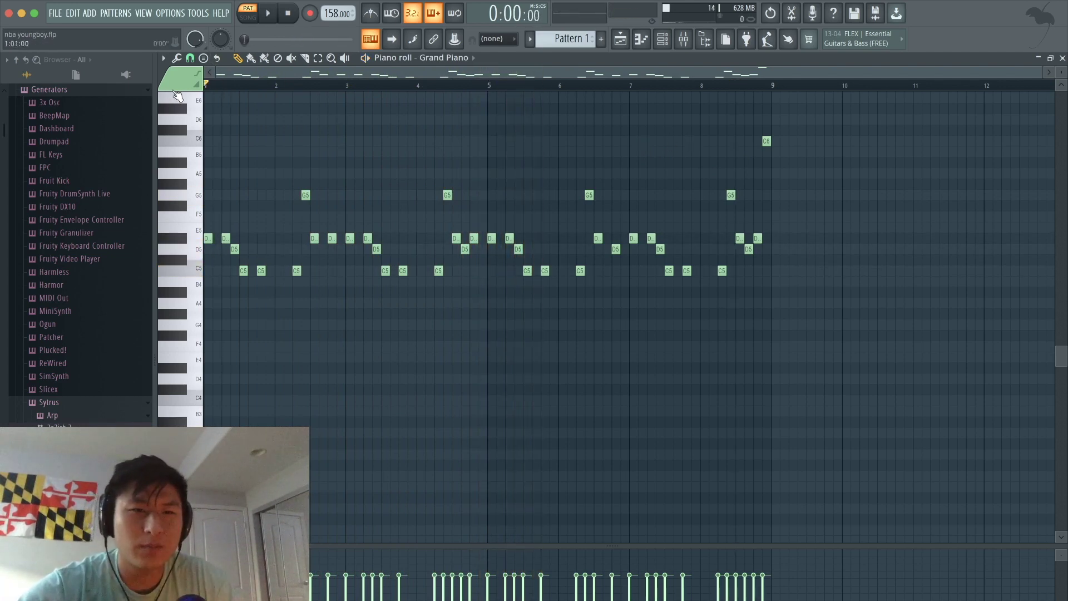
# Duplicate the whole eight-bar melody one octave lower and play both layers together
pyautogui.moveTo(823, 410); pyautogui.dragTo(206, 88)
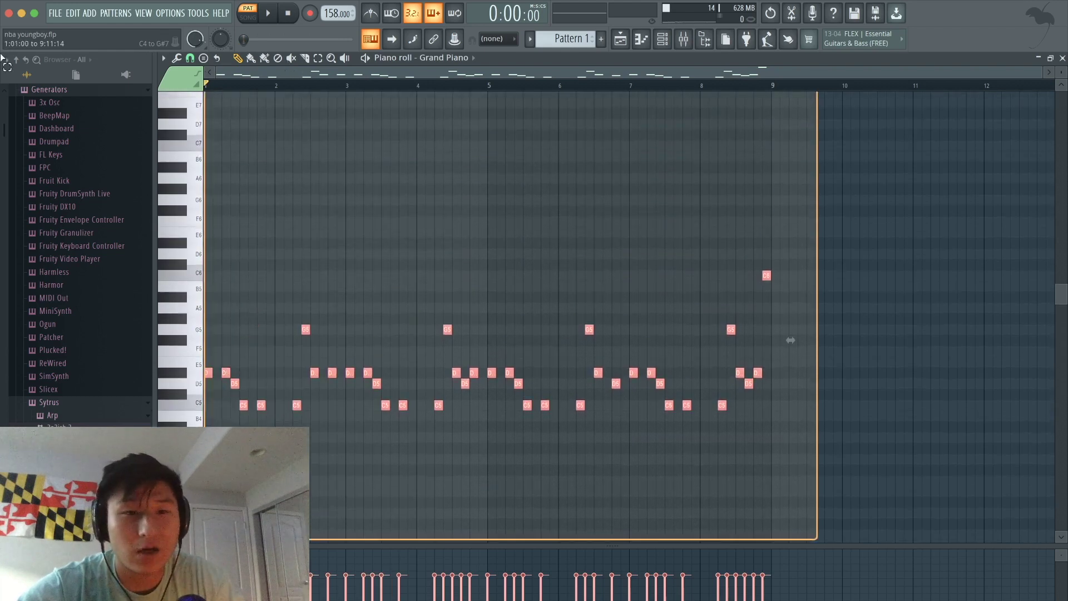
pyautogui.moveTo(832, 398); pyautogui.dragTo(206, 92)
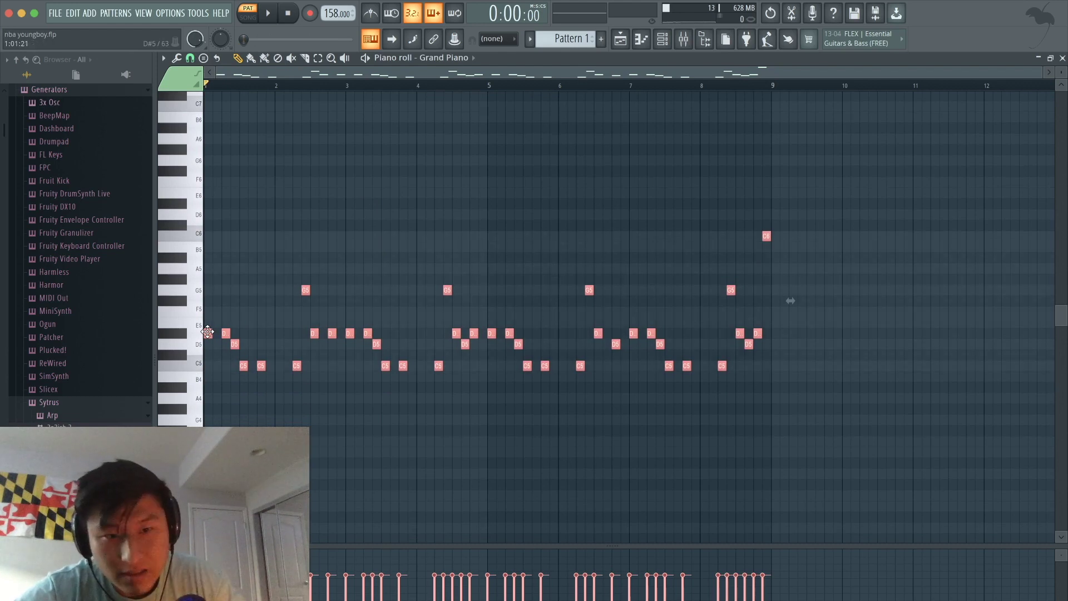
pyautogui.moveTo(207, 332)
pyautogui.mouseDown()
pyautogui.moveTo(299, 332)
pyautogui.moveTo(201, 333)
pyautogui.mouseUp()
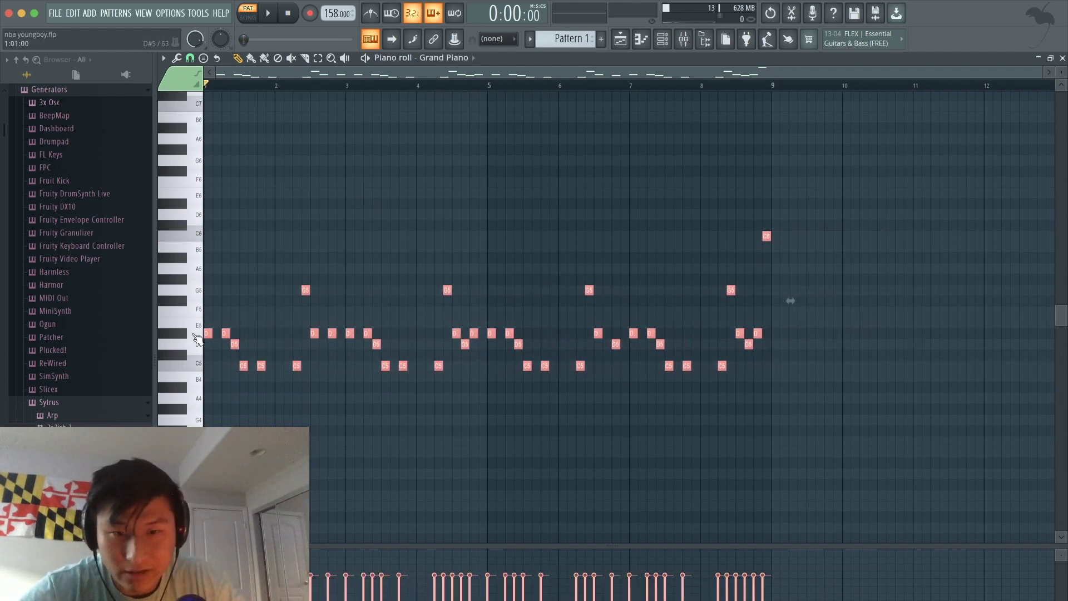
pyautogui.press('super+Down')
pyautogui.click(352, 235)
pyautogui.scroll(-4, 351, 235)
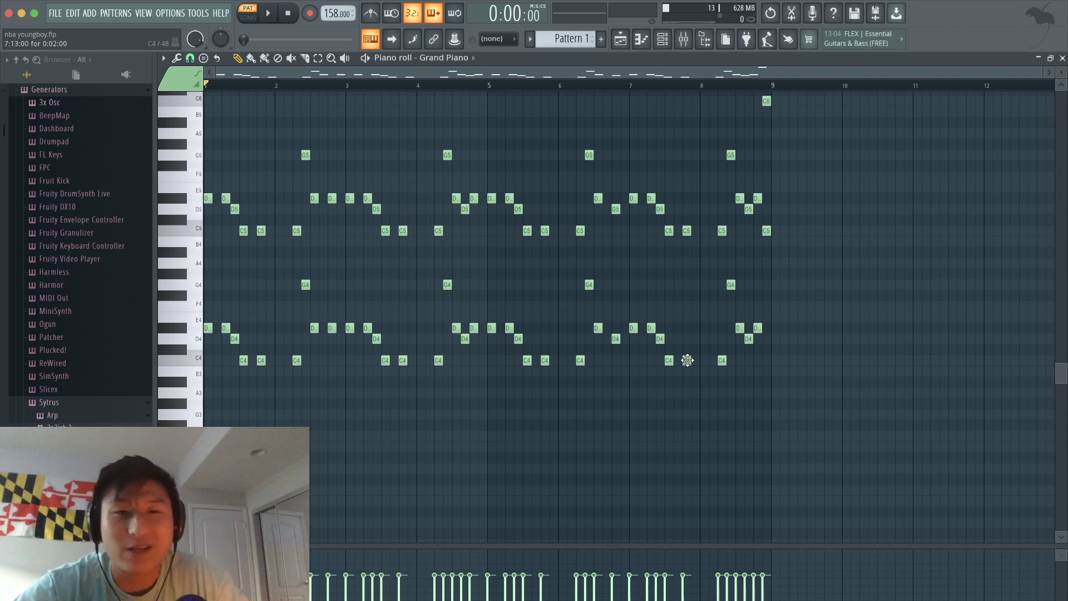
pyautogui.press('space')
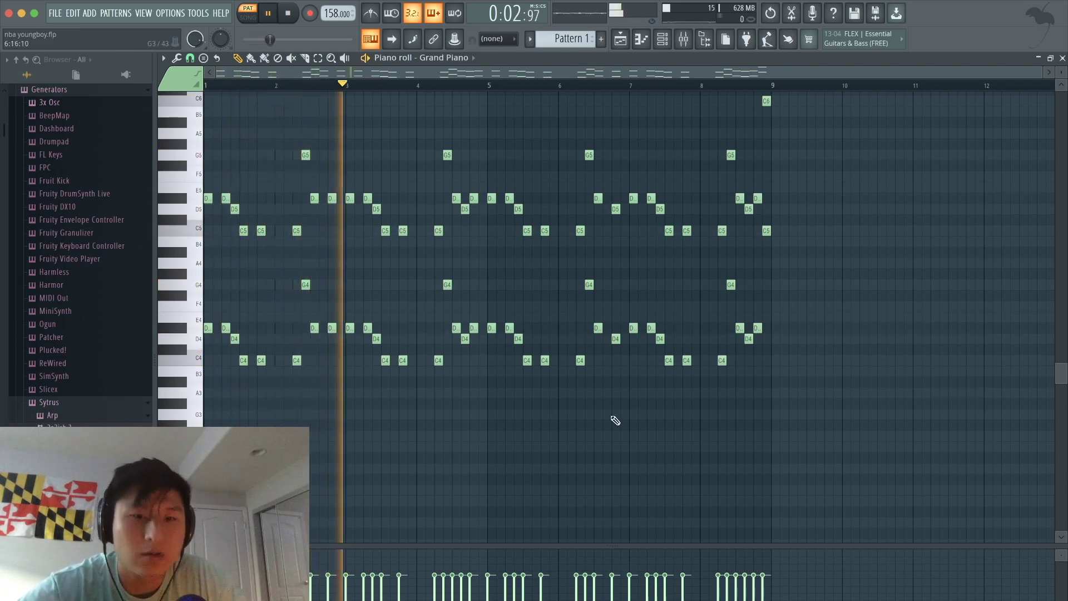
# Listen to the layered eight-bar piano melody and stop playback
pyautogui.scroll(3, 424, 330)
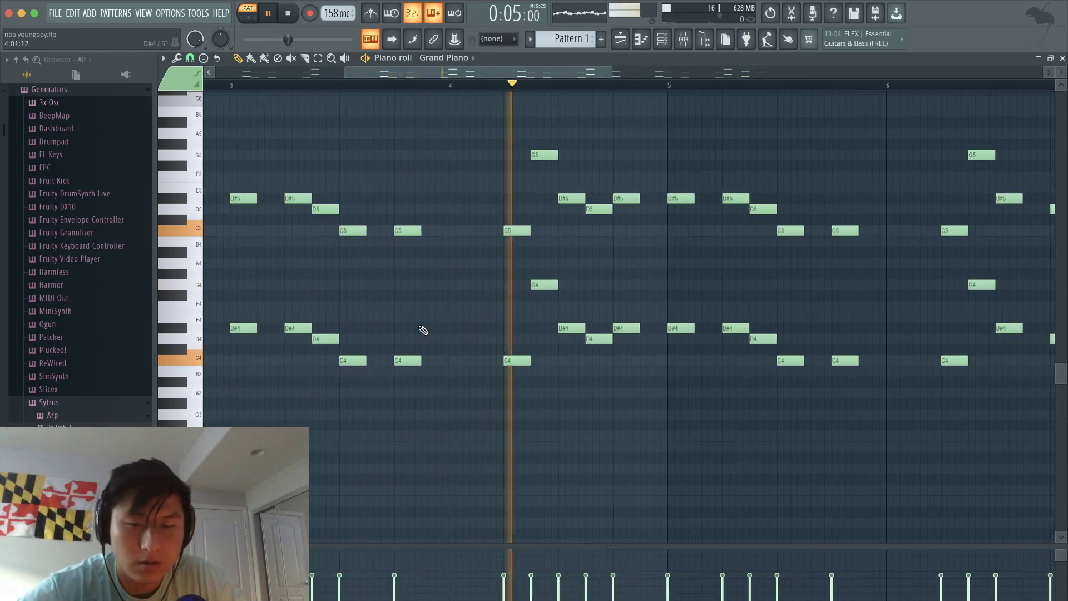
pyautogui.scroll(-3, 423, 330)
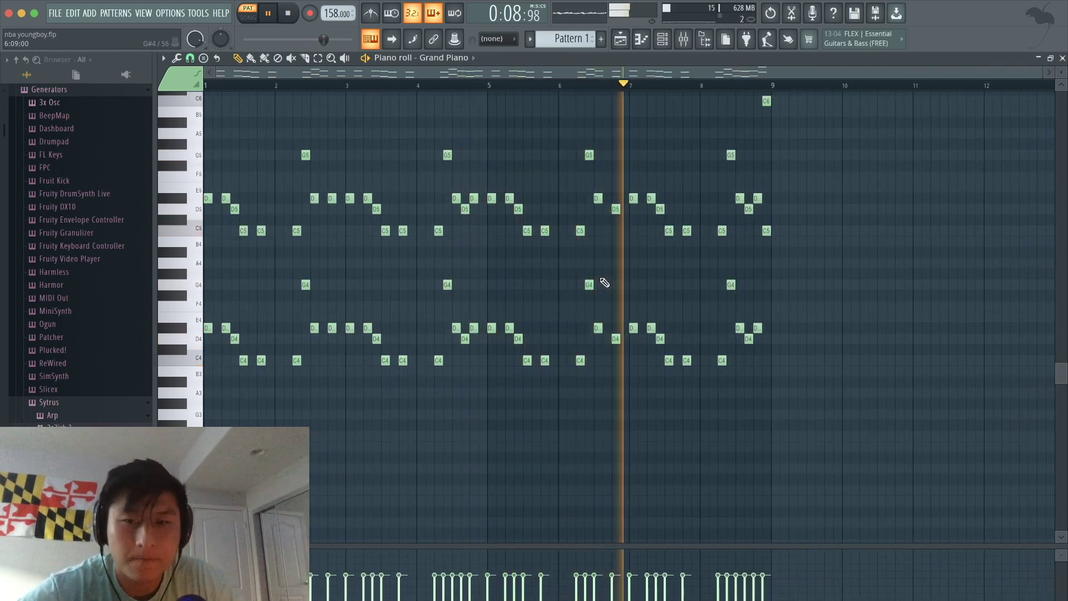
pyautogui.press('space')
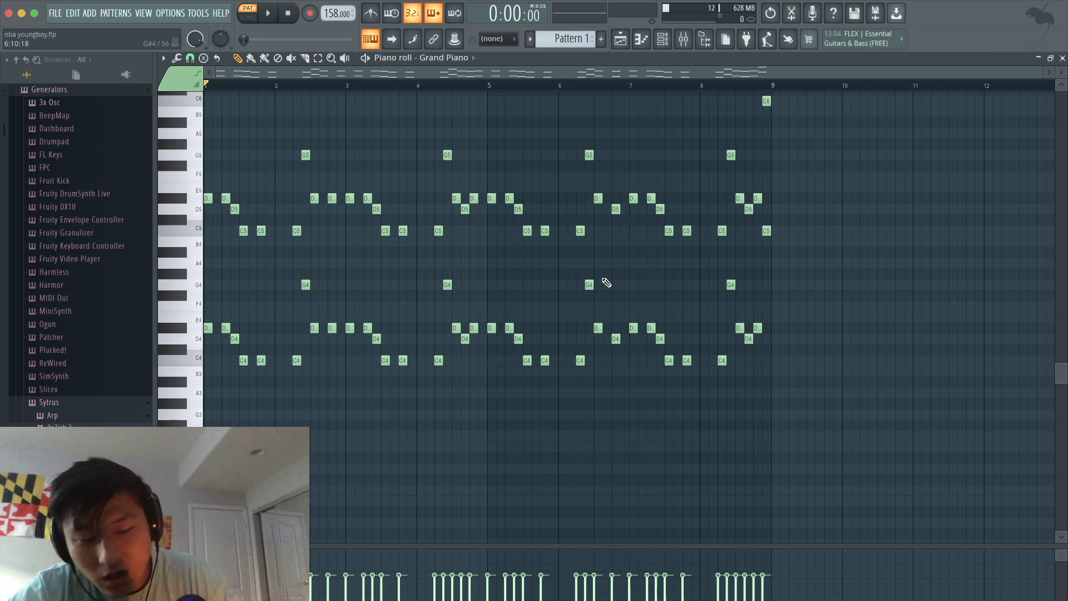
# Randomize the piano notes' velocities with Bipolar on and the velocity level at -12%, and play back the melody
pyautogui.hotkey('alt', 'r')
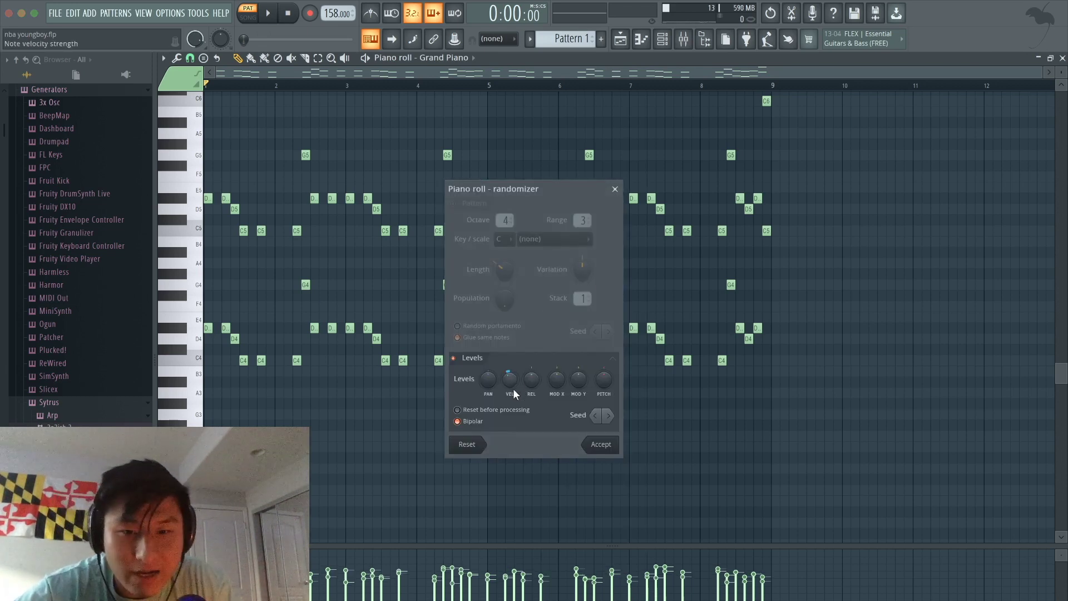
pyautogui.moveTo(509, 379); pyautogui.dragTo(509, 380)
pyautogui.click(458, 422)
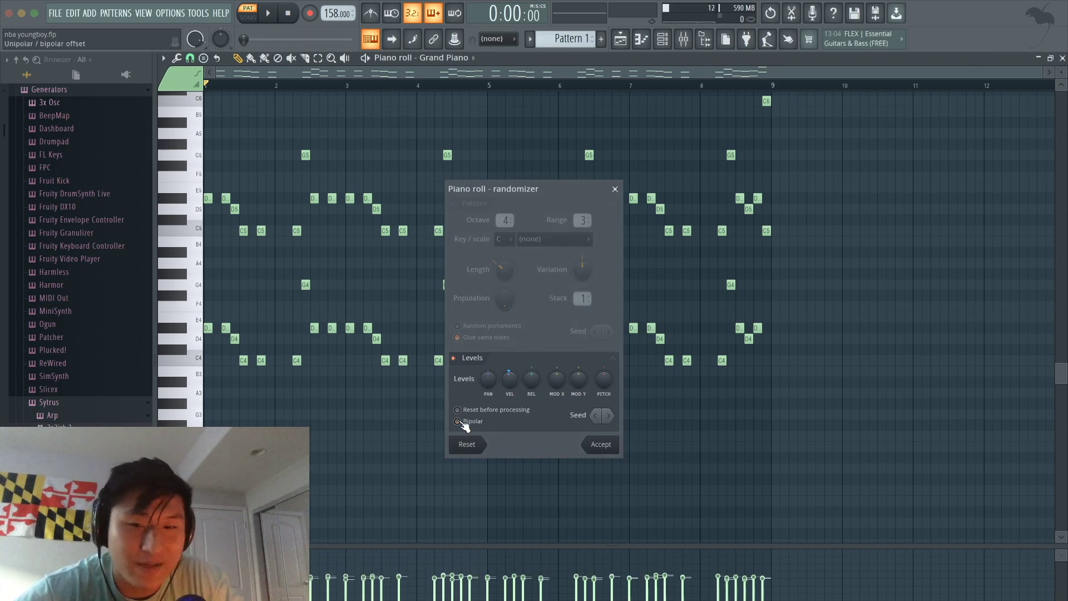
pyautogui.click(459, 422)
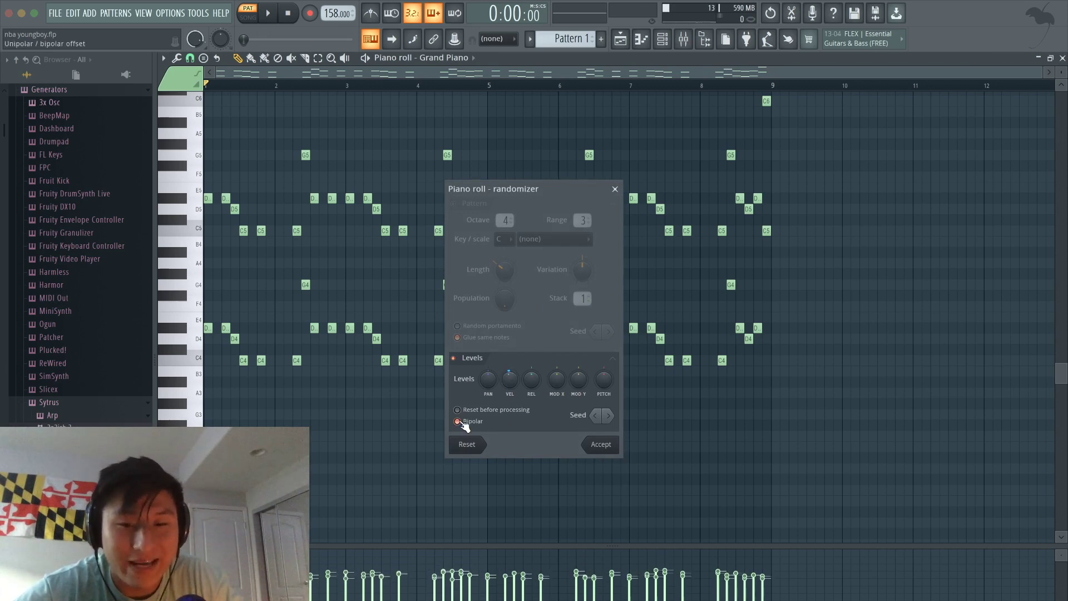
pyautogui.click(459, 422)
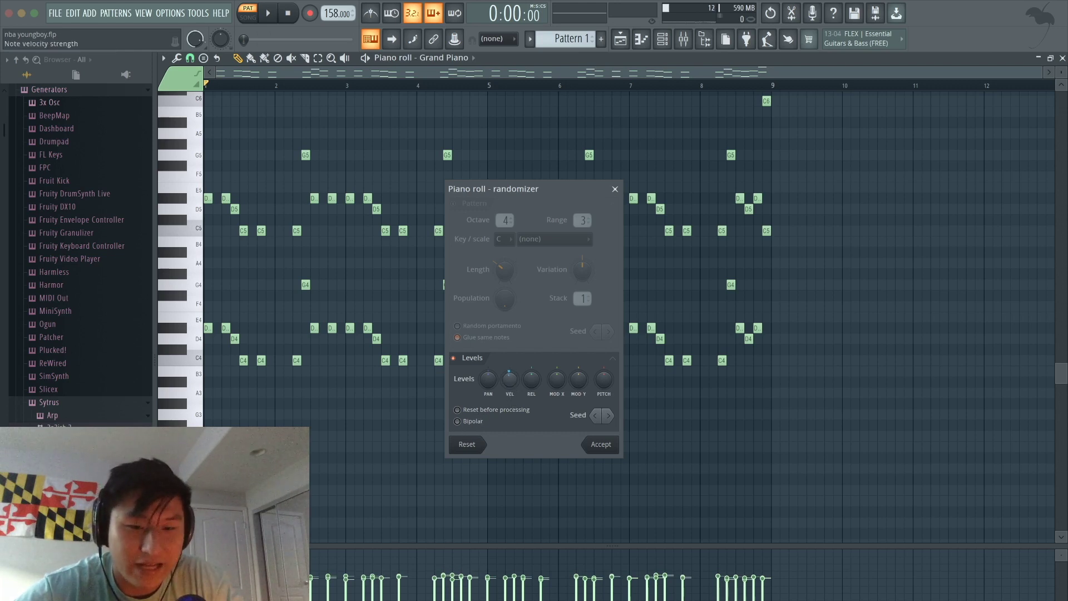
pyautogui.moveTo(510, 379)
pyautogui.mouseDown()
pyautogui.moveTo(510, 423)
pyautogui.moveTo(510, 350)
pyautogui.moveTo(508, 388)
pyautogui.mouseUp()
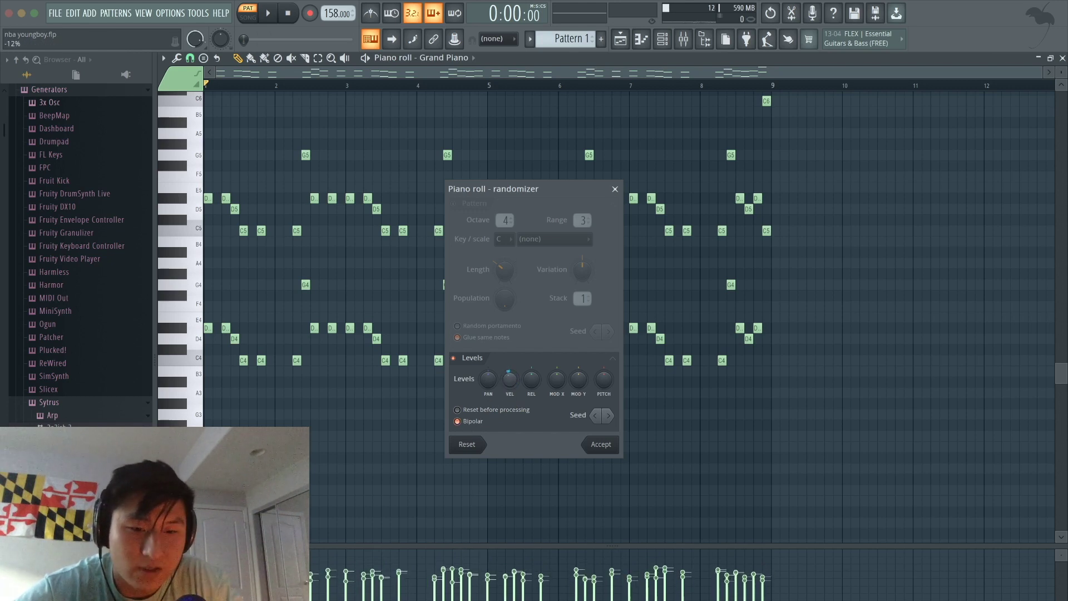
pyautogui.click(601, 445)
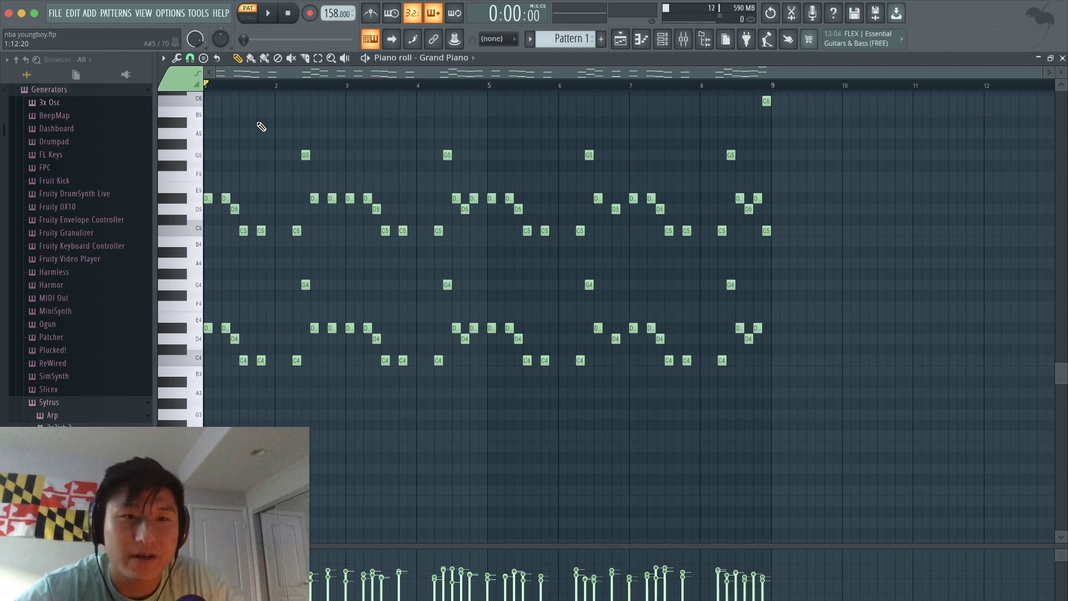
pyautogui.press('space')
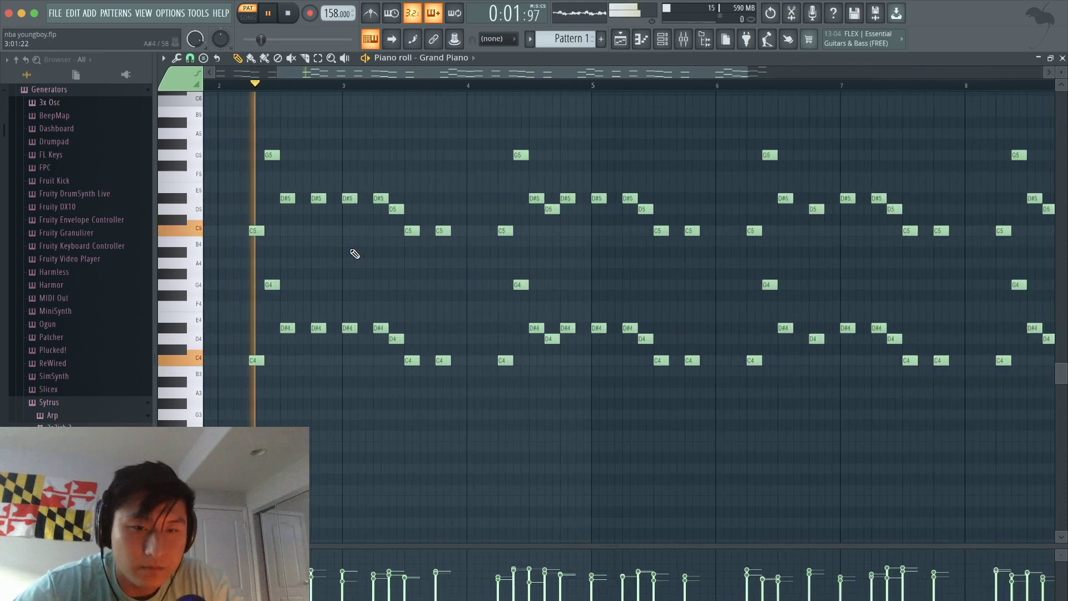
pyautogui.scroll(2, 823, 246)
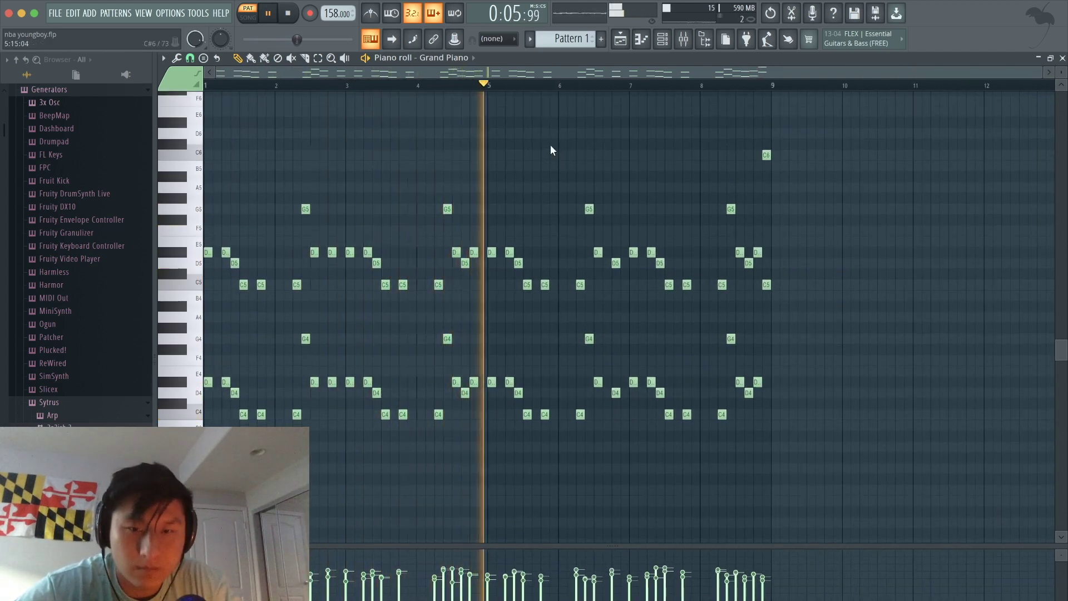
# Stop playback and route the Grand Piano channel to mixer insert 1
pyautogui.click(663, 39)
pyautogui.press('space')
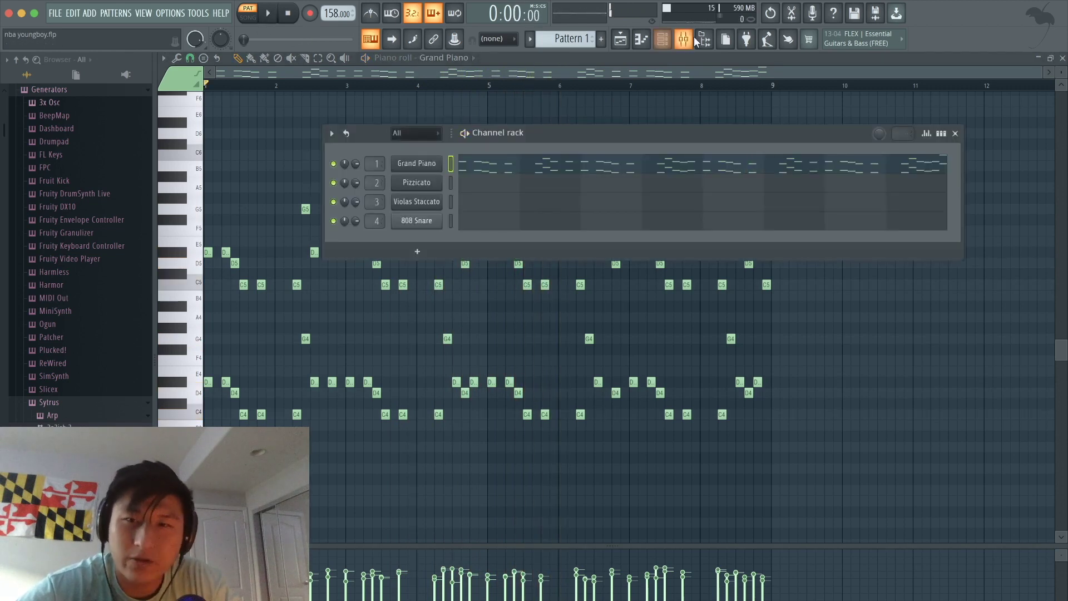
pyautogui.click(694, 43)
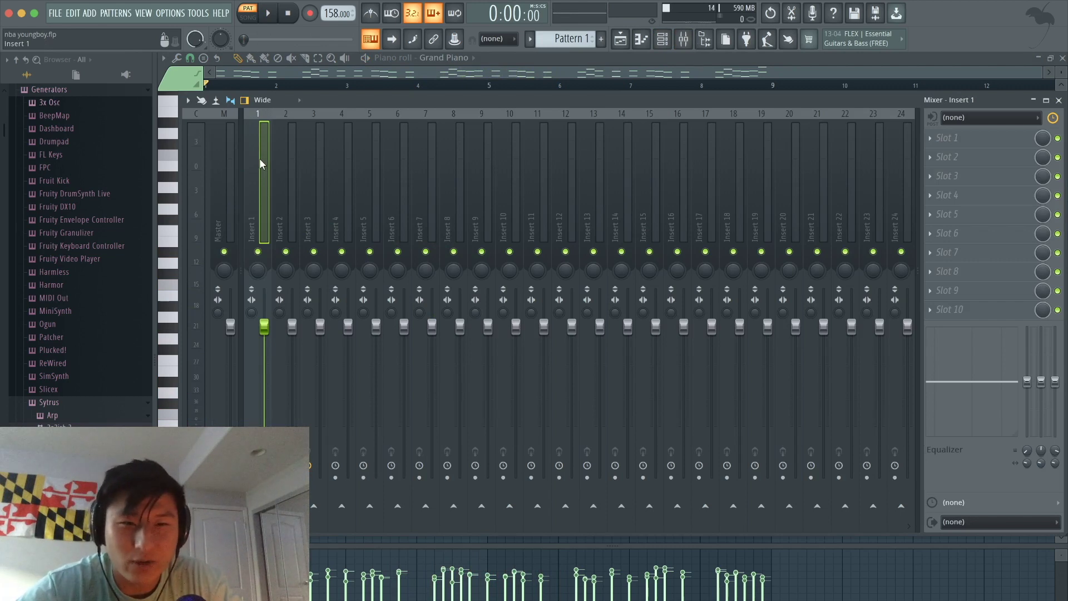
pyautogui.click(662, 39)
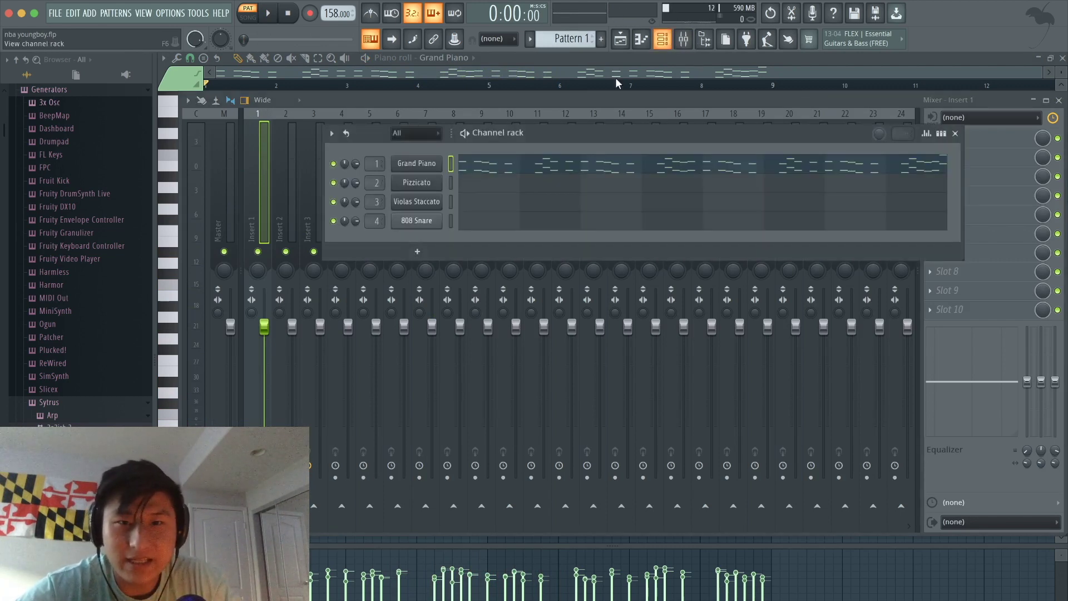
pyautogui.click(264, 169)
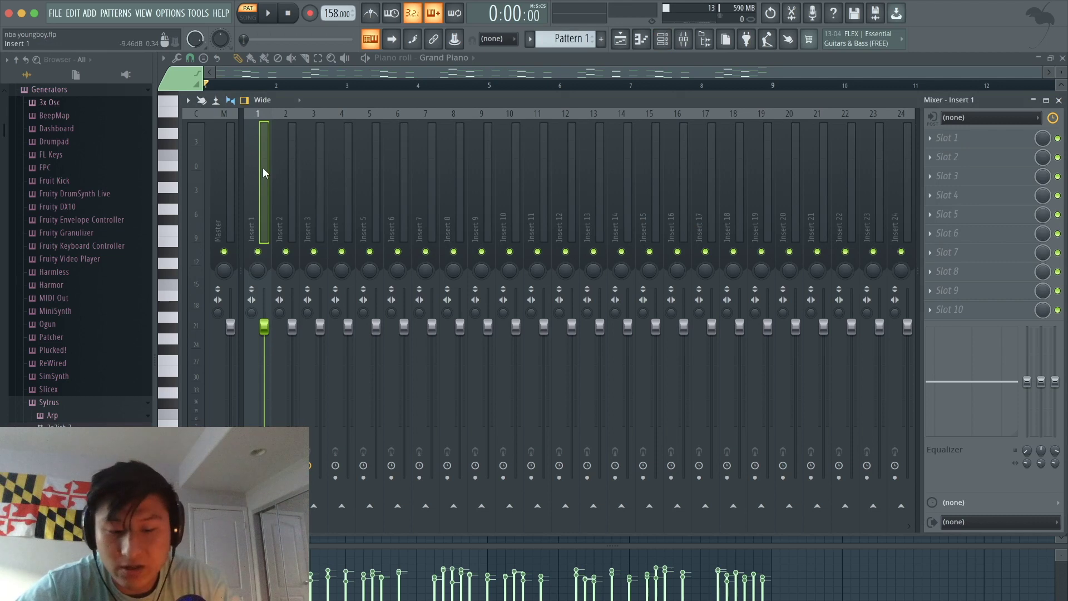
pyautogui.hotkey('ctrl', 'l')
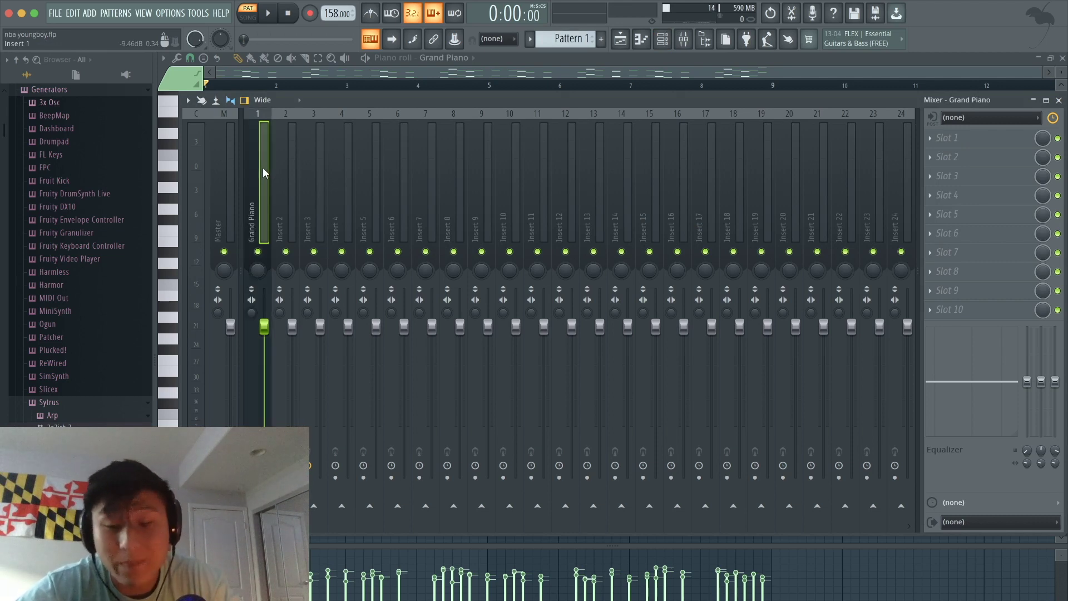
# Add Fruity Parametric EQ 2 in the piano track's first effect slot and use band 1 as a high-pass to cut the lows
pyautogui.click(968, 143)
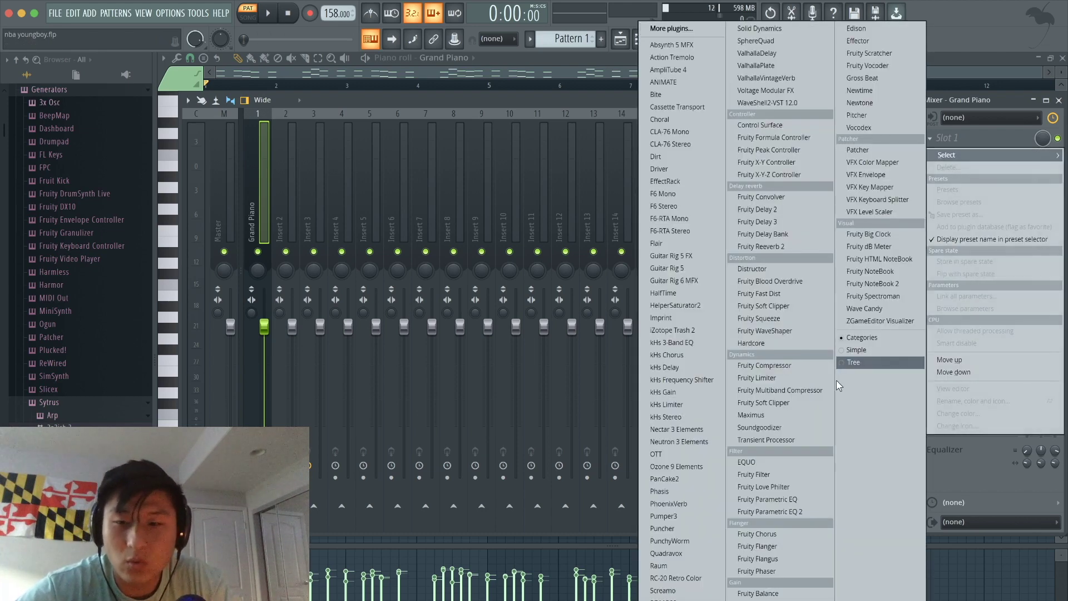
pyautogui.click(771, 512)
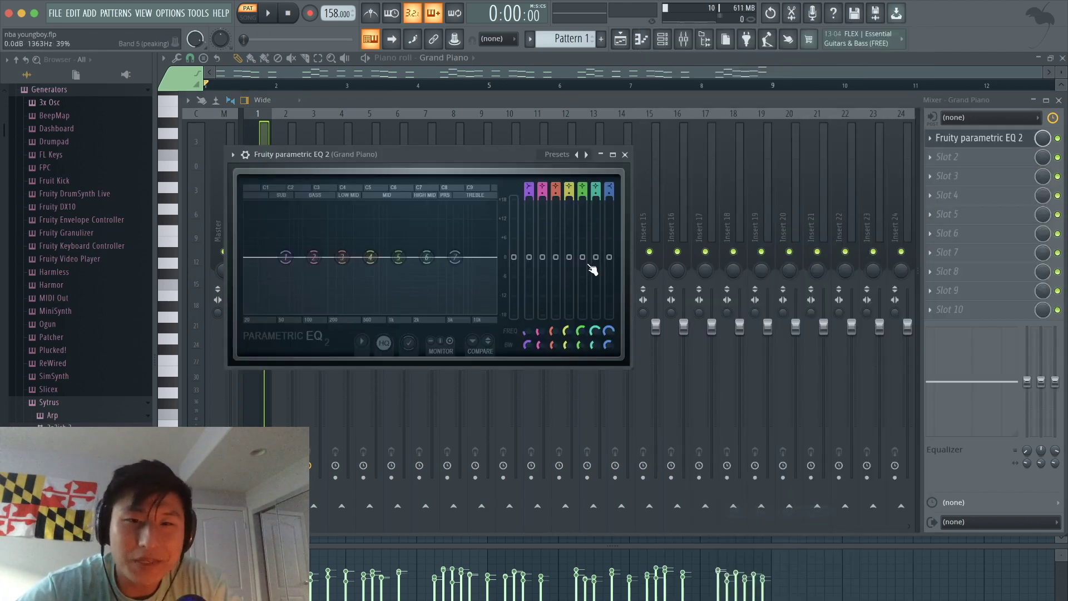
pyautogui.moveTo(530, 189)
pyautogui.mouseDown()
pyautogui.moveTo(530, 203)
pyautogui.moveTo(529, 190)
pyautogui.mouseUp()
pyautogui.moveTo(285, 257); pyautogui.dragTo(335, 256)
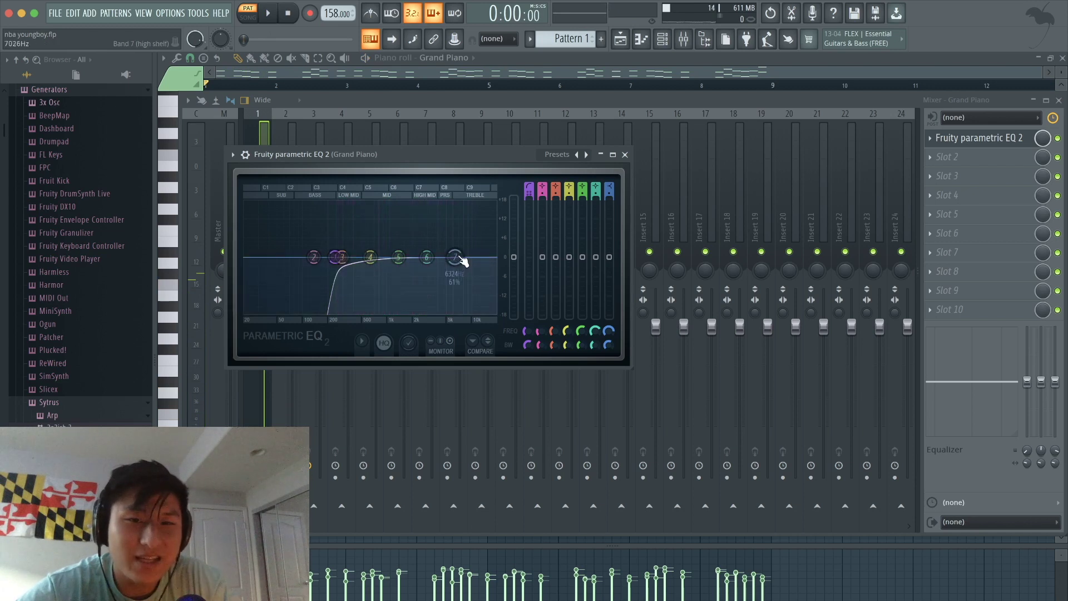
# Cut the piano's highs with the band 7 high shelf and dip band 6 slightly while auditioning, and close the EQ
pyautogui.moveTo(455, 257); pyautogui.dragTo(417, 299)
pyautogui.press('space')
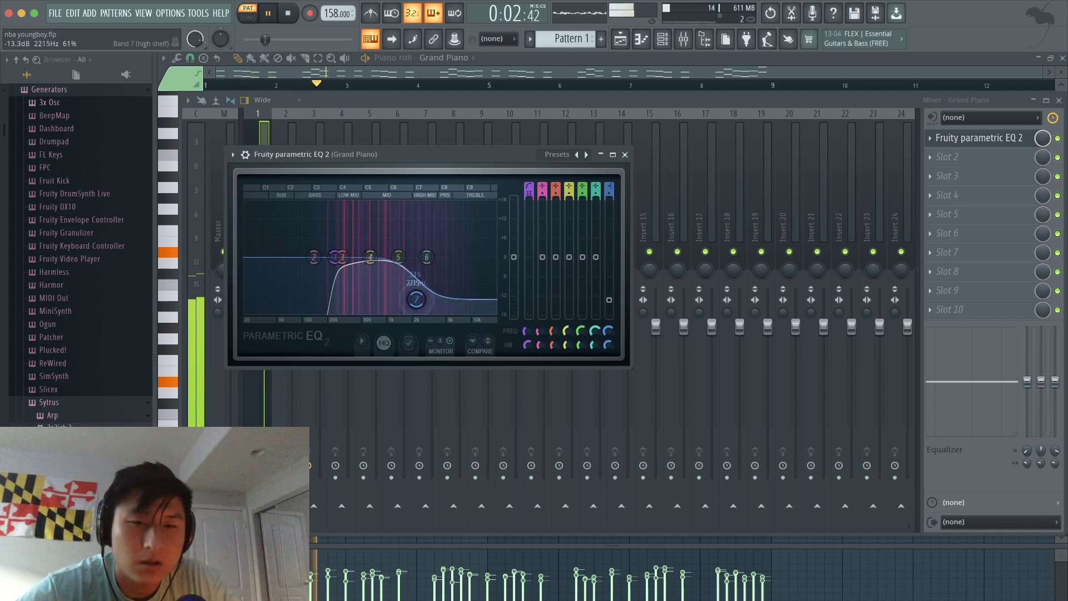
pyautogui.press('space')
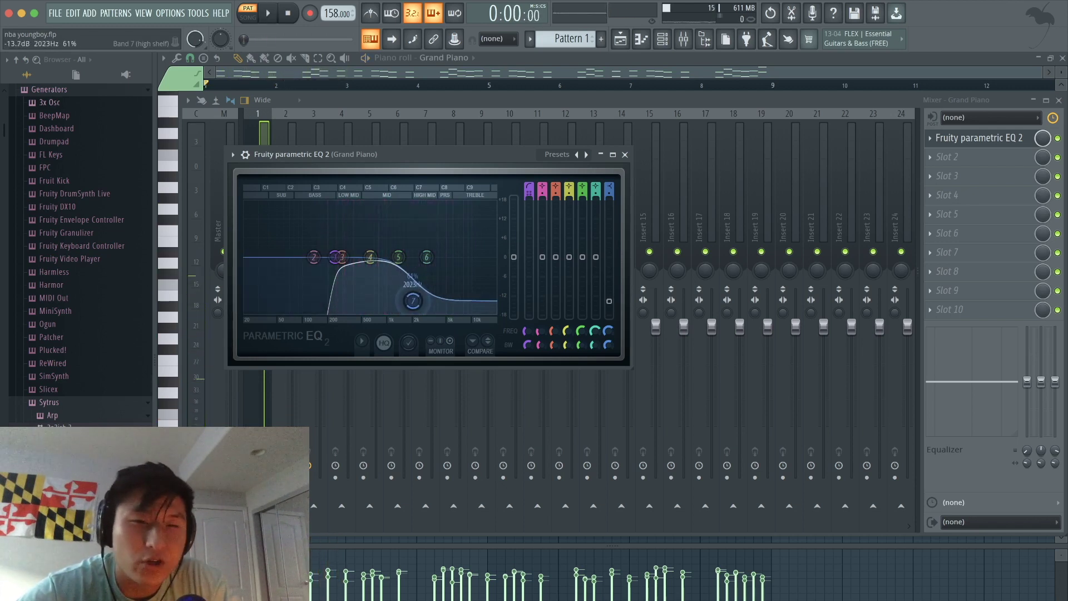
pyautogui.press('space')
pyautogui.moveTo(419, 299); pyautogui.dragTo(439, 299)
pyautogui.moveTo(432, 246); pyautogui.dragTo(429, 250)
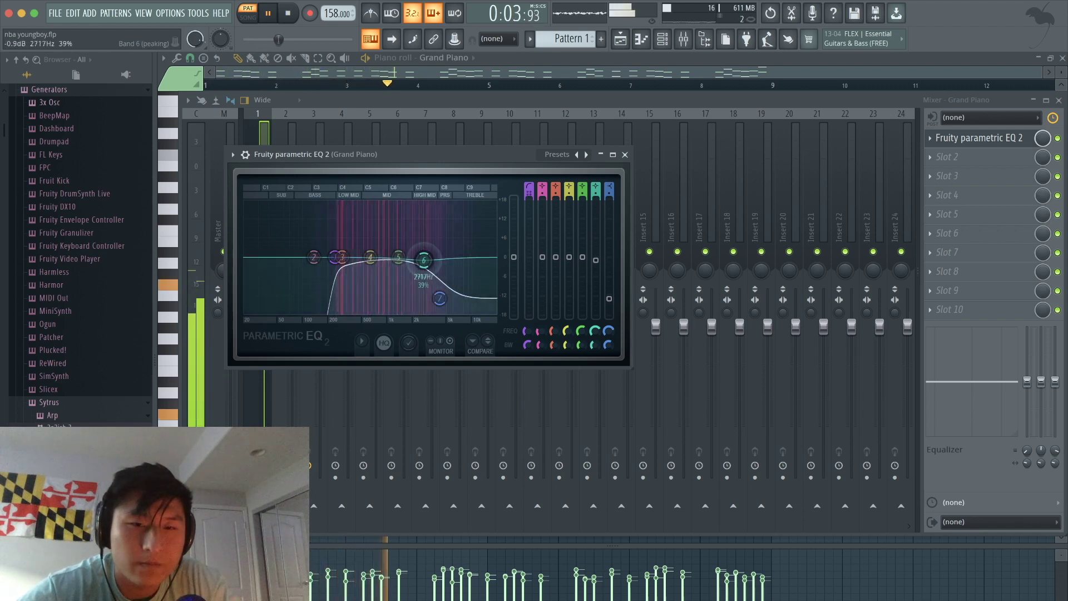
pyautogui.moveTo(448, 306); pyautogui.dragTo(455, 306)
pyautogui.moveTo(426, 258); pyautogui.dragTo(426, 262)
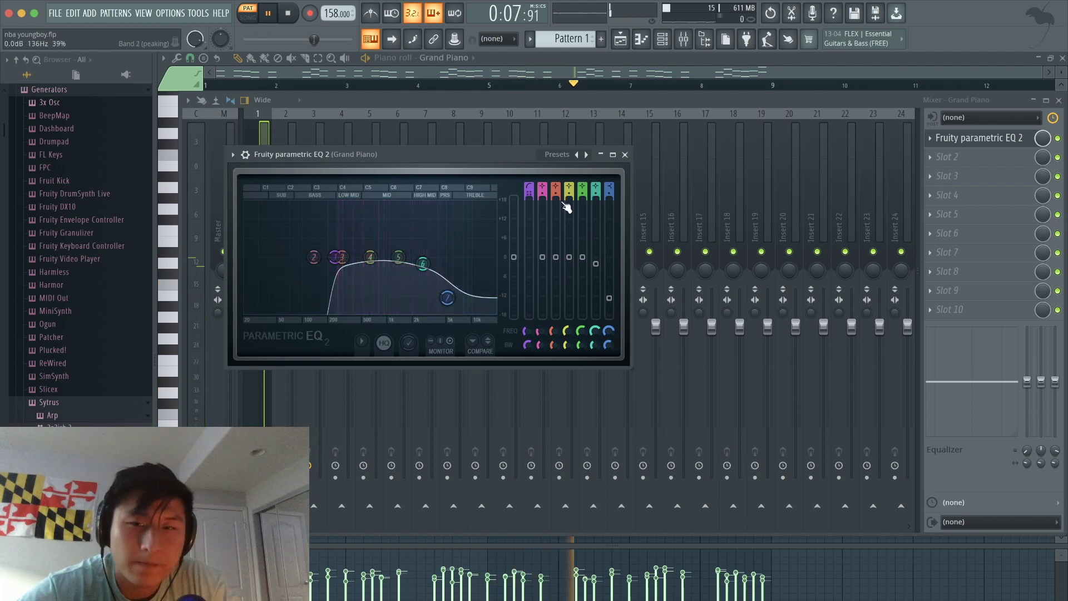
pyautogui.click(625, 154)
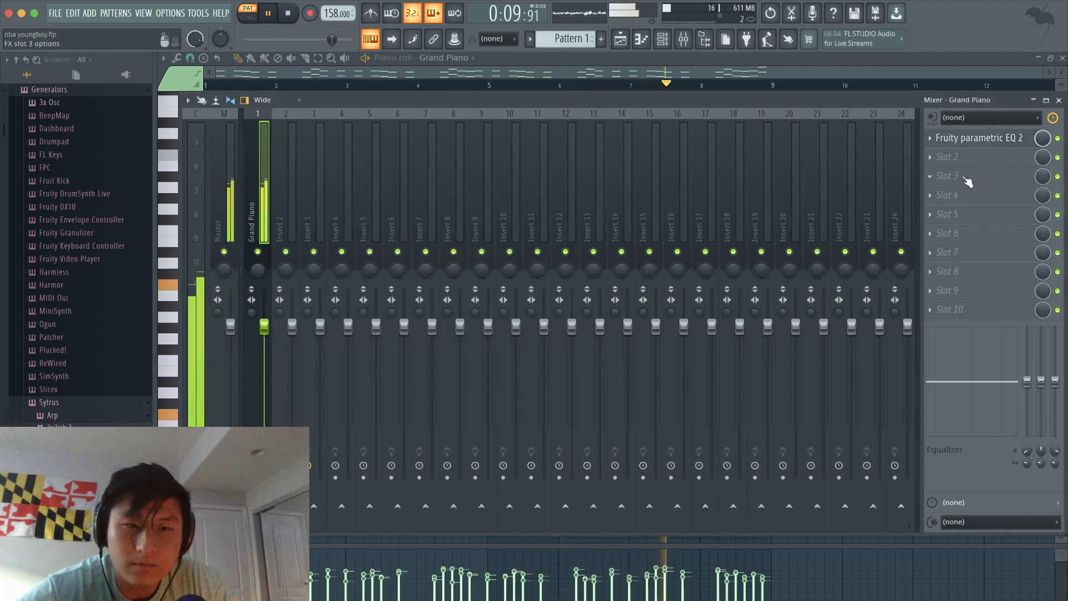
pyautogui.press('space')
# Add Fruity Reeverb 2 in the piano track's second effect slot with a 28% wet level and audition it
pyautogui.click(982, 158)
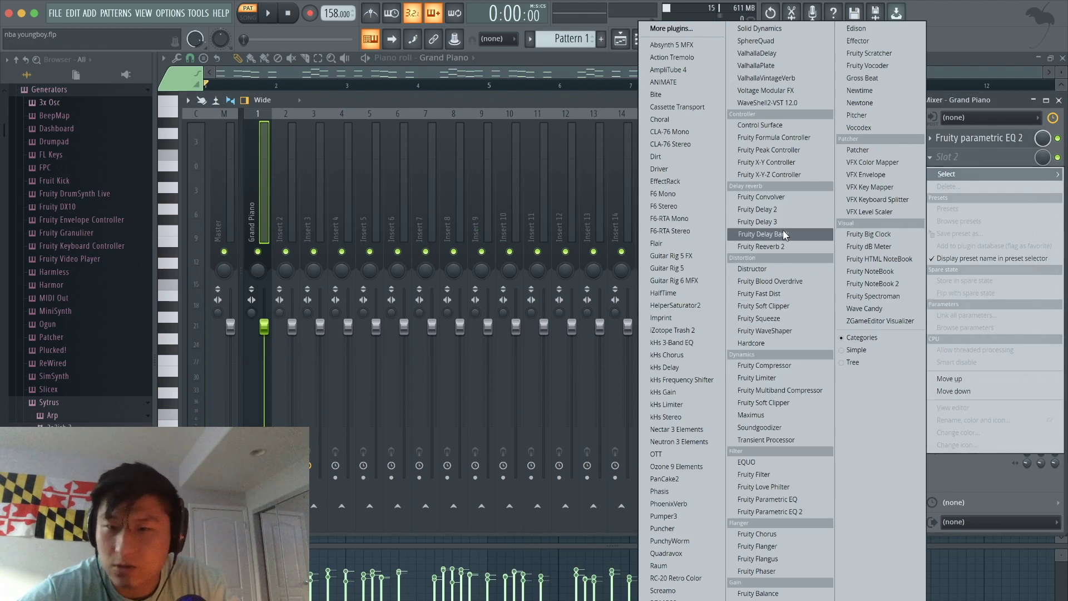
pyautogui.click(762, 246)
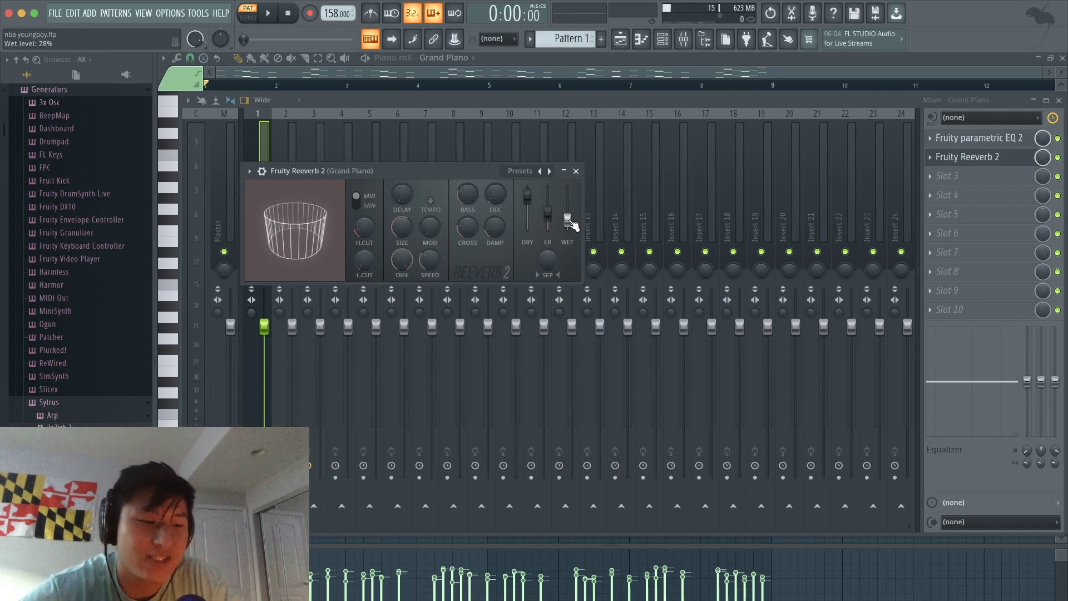
pyautogui.press('space')
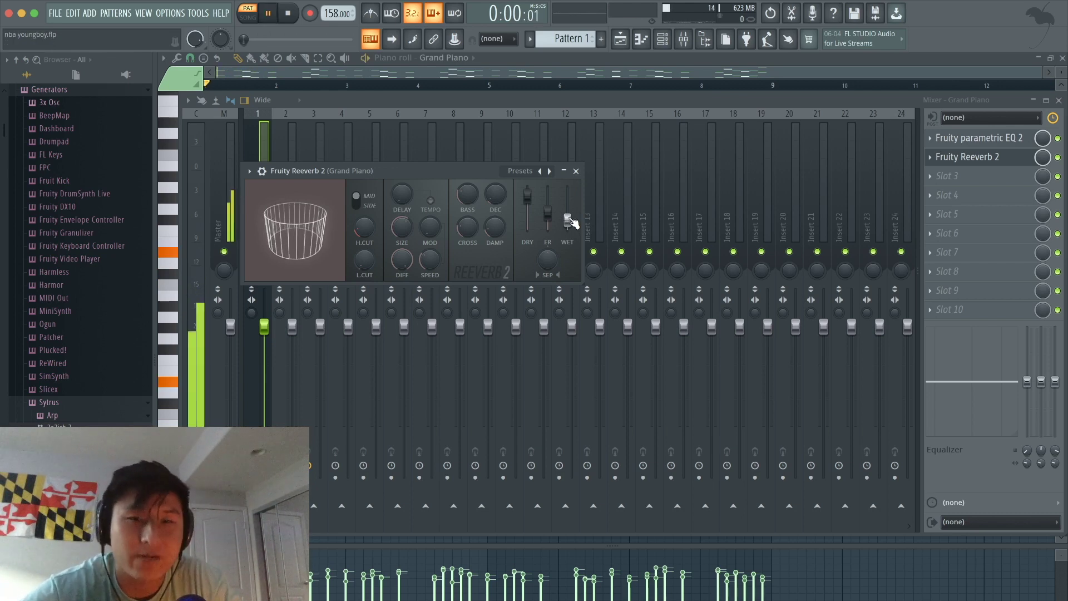
pyautogui.click(576, 170)
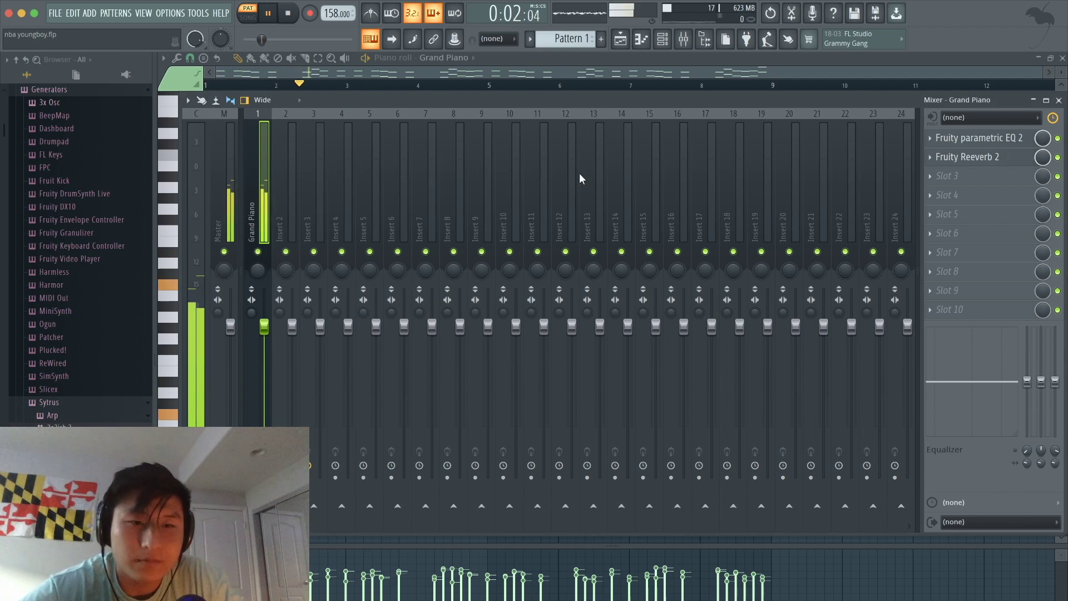
# Open the Pizzicato channel's Sytrus instrument, play a few test notes and load the Orchestral preset Pizzicato
pyautogui.click(672, 44)
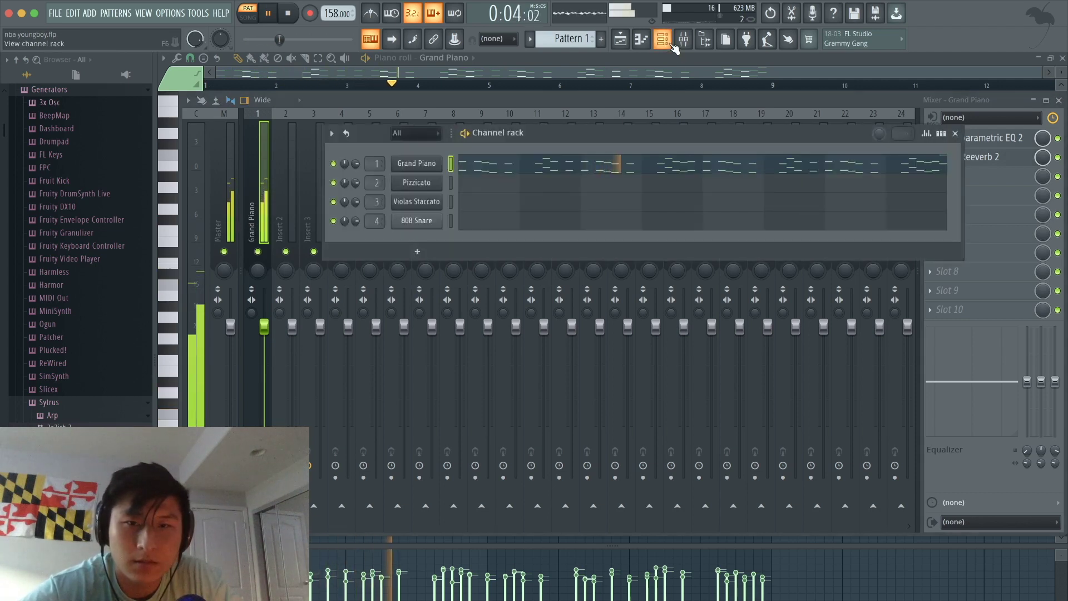
pyautogui.press('space')
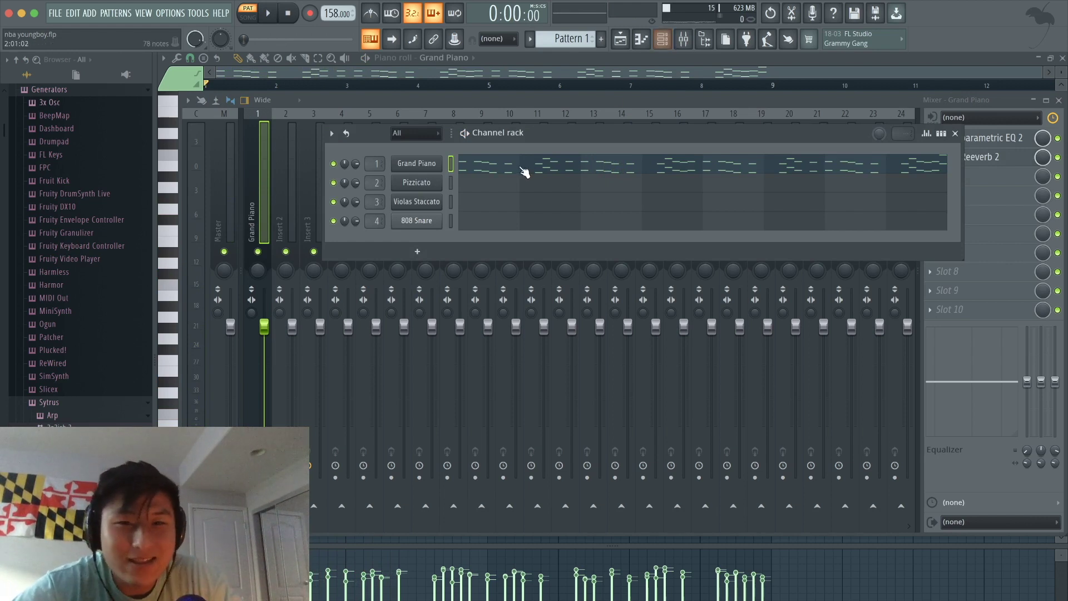
pyautogui.click(452, 182)
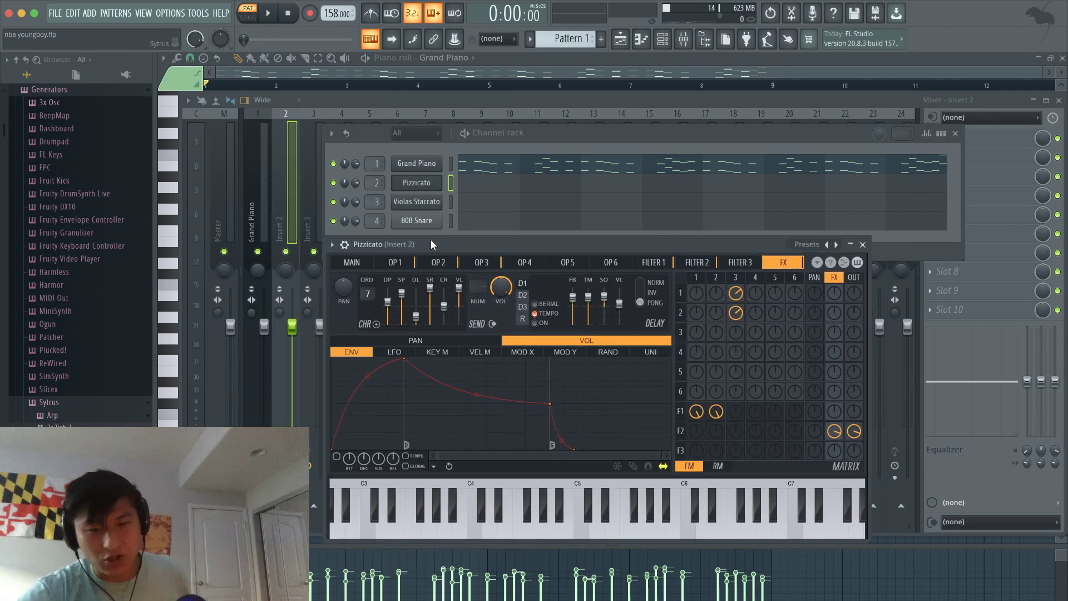
pyautogui.press('z')
pyautogui.press('m')
pyautogui.press('w')
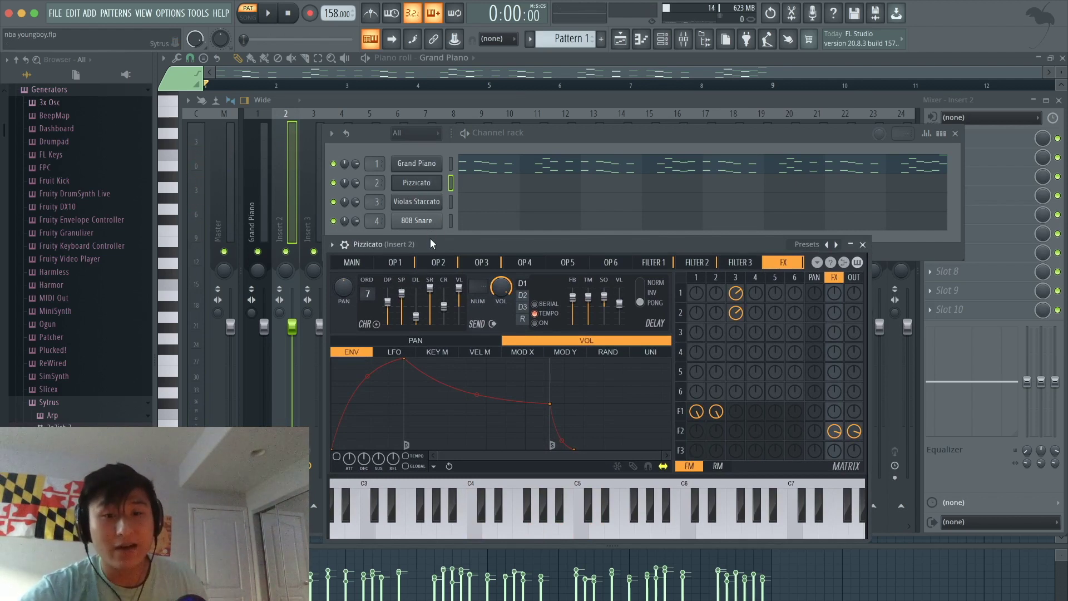
pyautogui.click(806, 246)
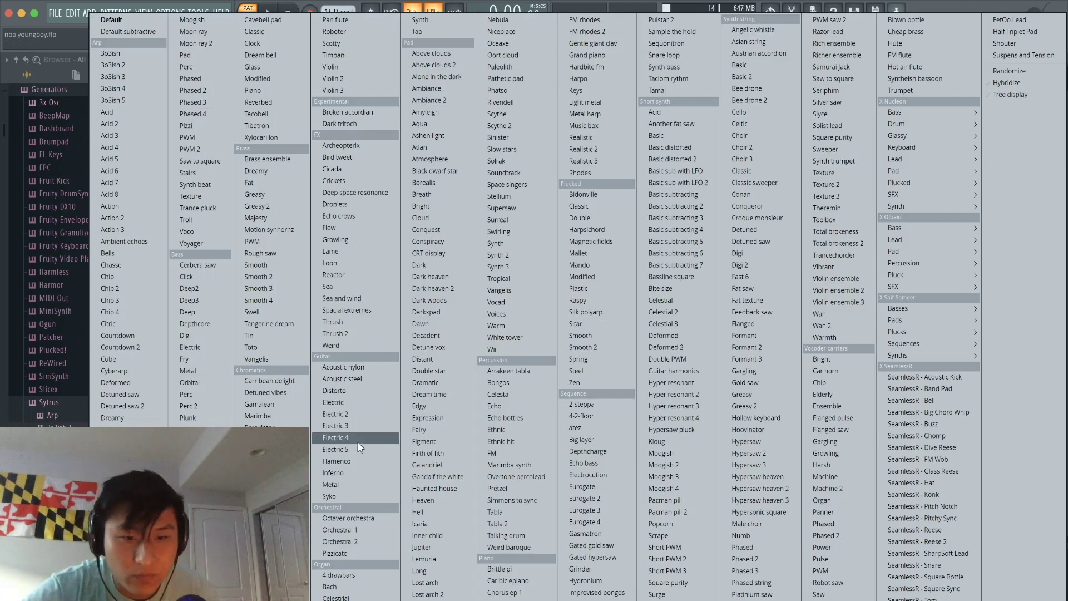
pyautogui.click(349, 552)
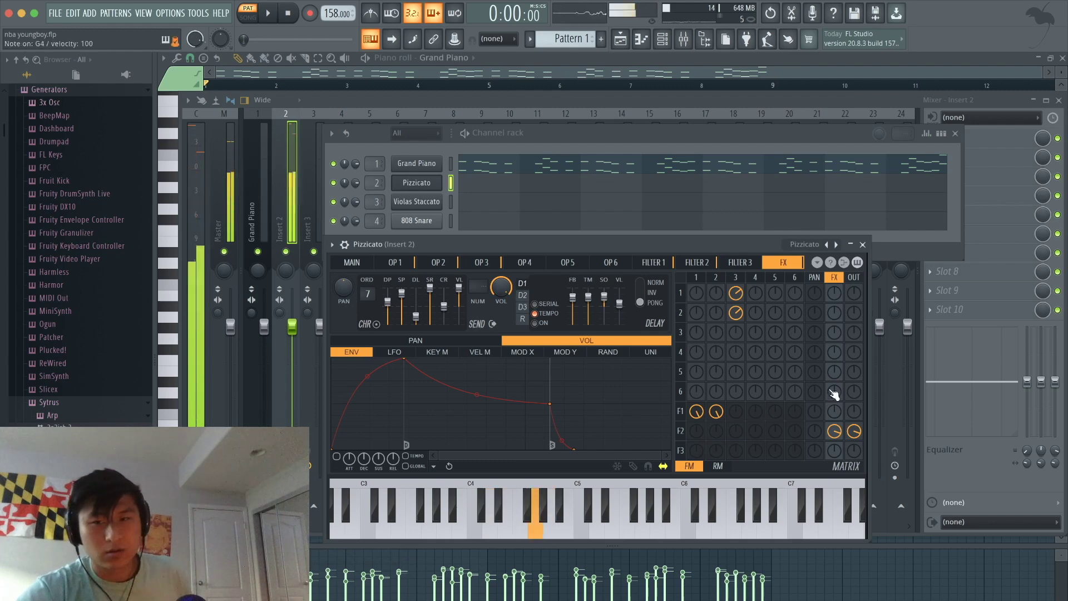
# Place a C5, D#5 and G5 chord at the start of bar 1 in the Pizzicato piano roll
pyautogui.click(641, 39)
pyautogui.click(665, 40)
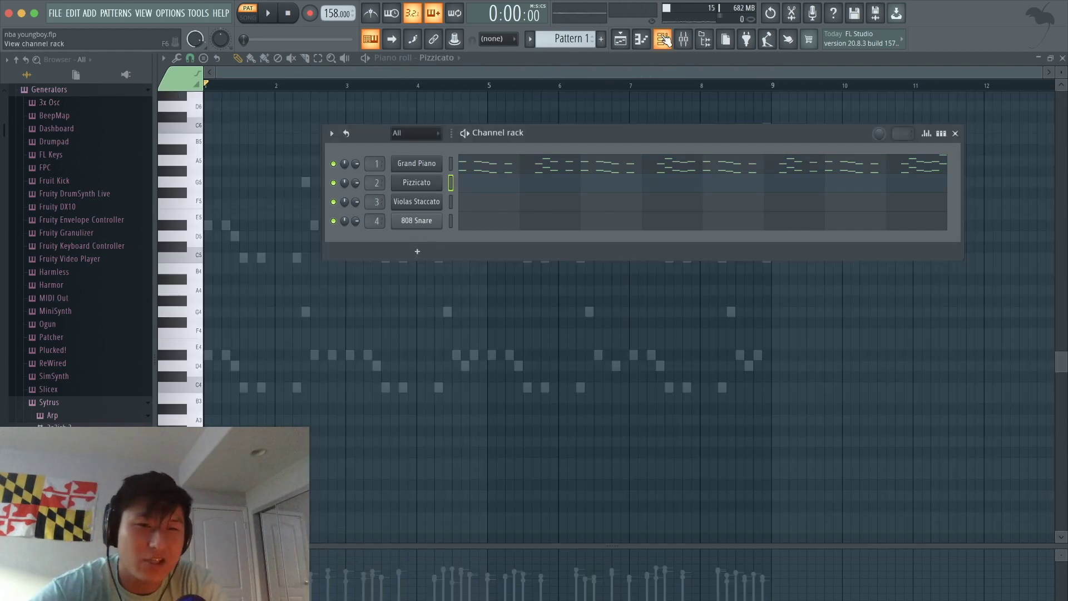
pyautogui.press('F6')
pyautogui.scroll(3, 278, 298)
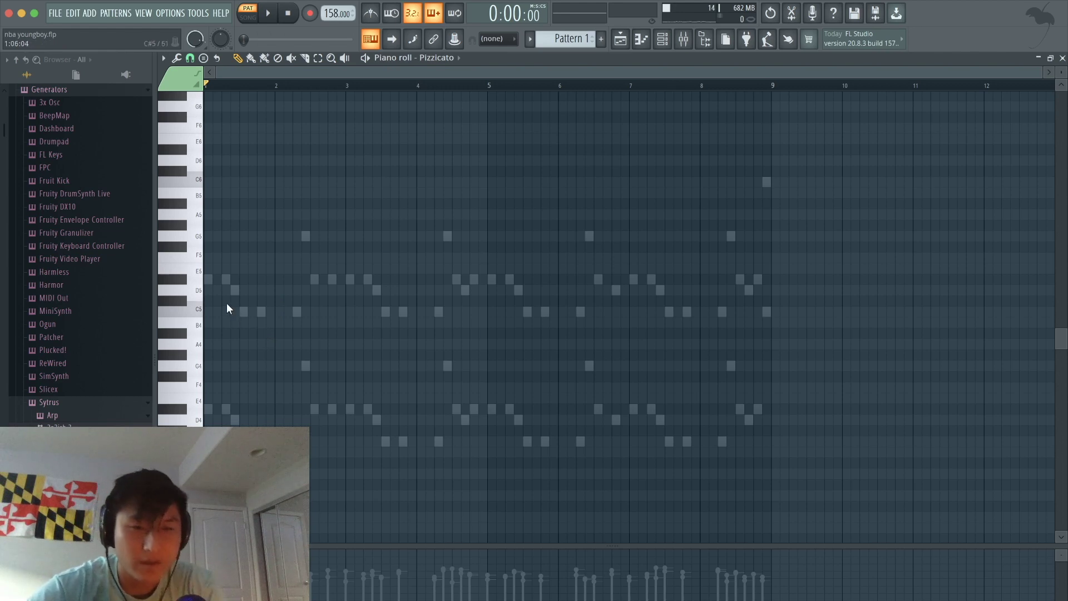
pyautogui.click(209, 279)
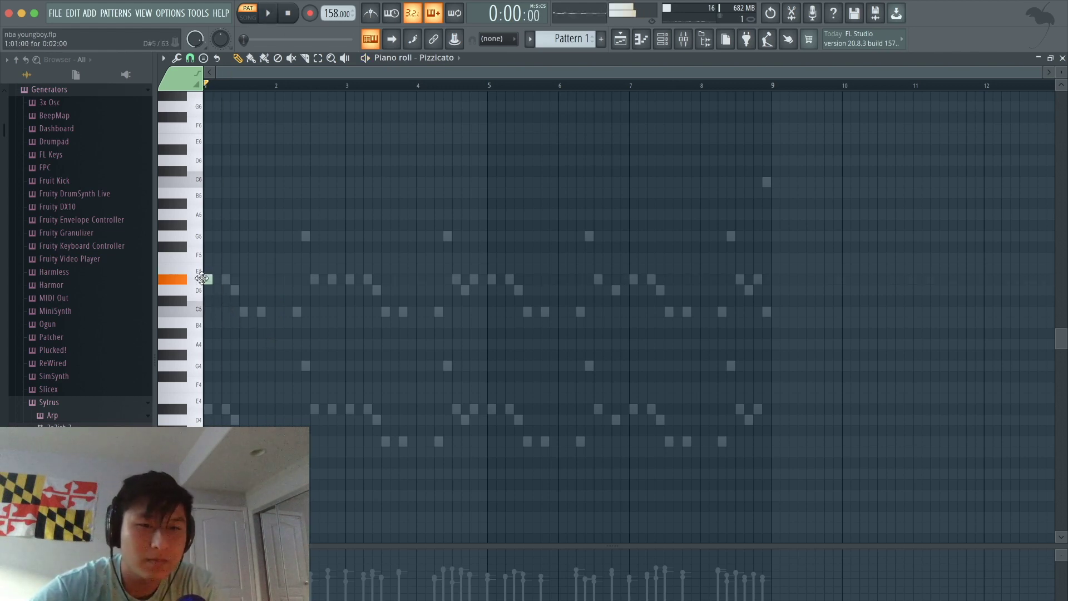
pyautogui.click(201, 241)
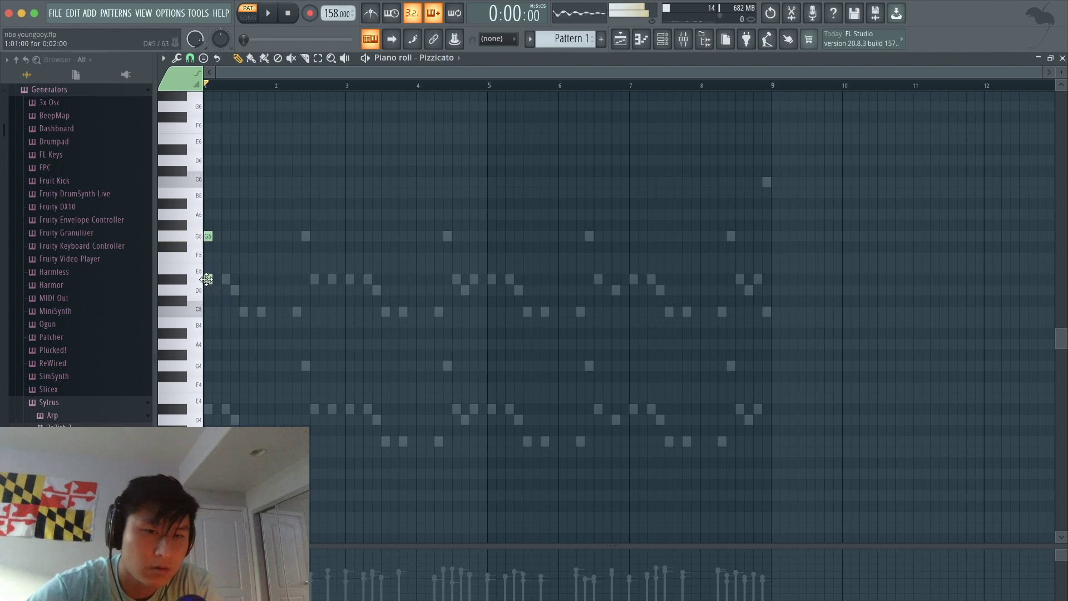
pyautogui.click(209, 311)
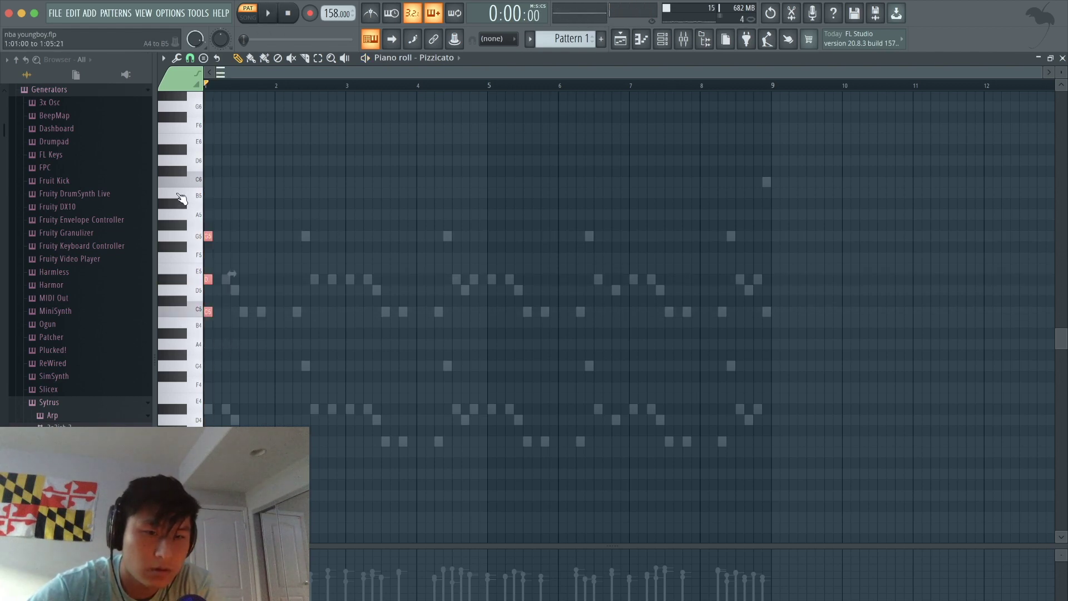
# Copy the Pizzicato chord twice and line up the three chords back to back from the start of bar 1
pyautogui.moveTo(210, 235); pyautogui.dragTo(244, 235)
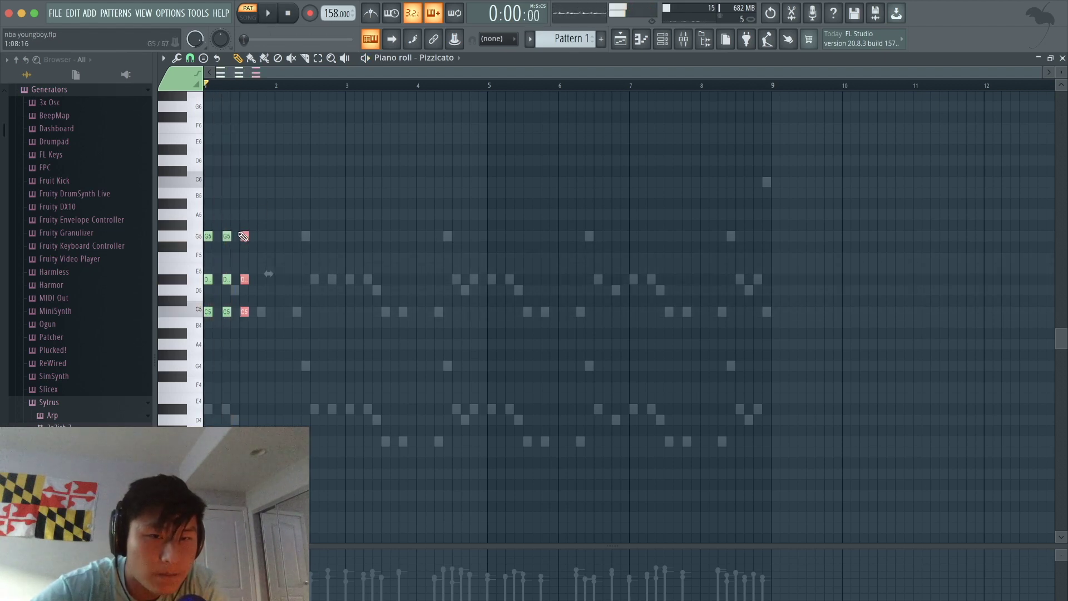
pyautogui.scroll(3, 334, 328)
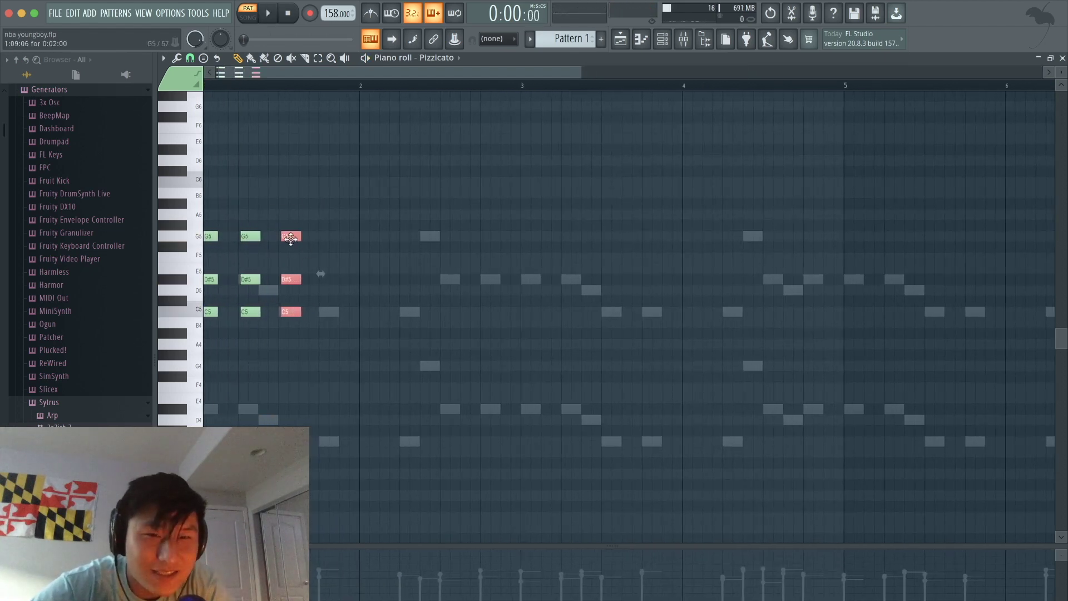
pyautogui.moveTo(320, 343); pyautogui.dragTo(241, 237)
pyautogui.scroll(1, 243, 239)
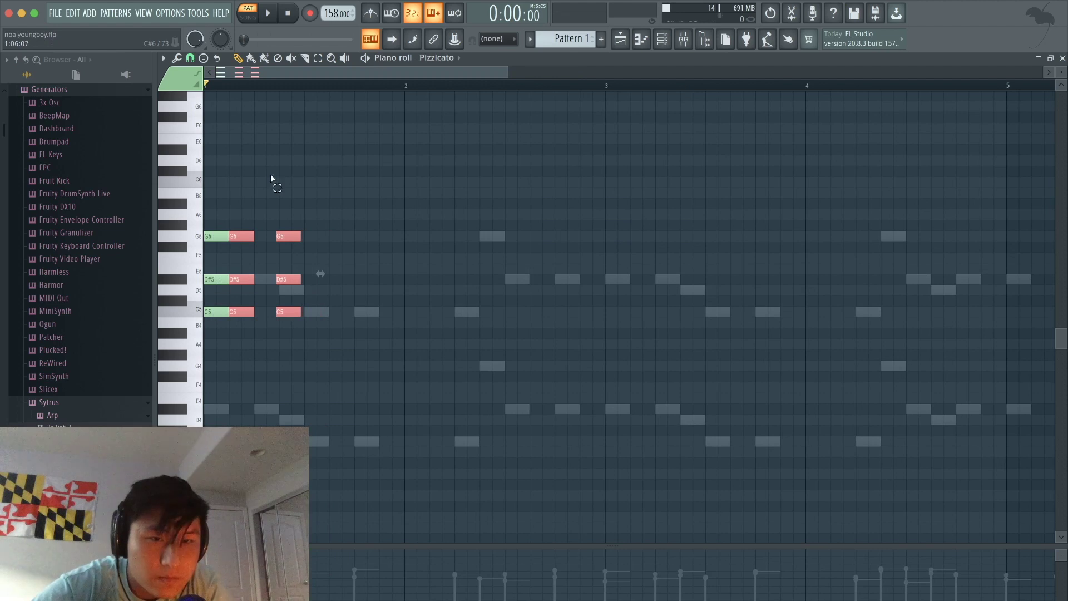
pyautogui.moveTo(270, 167); pyautogui.dragTo(337, 351)
pyautogui.moveTo(288, 237); pyautogui.dragTo(264, 237)
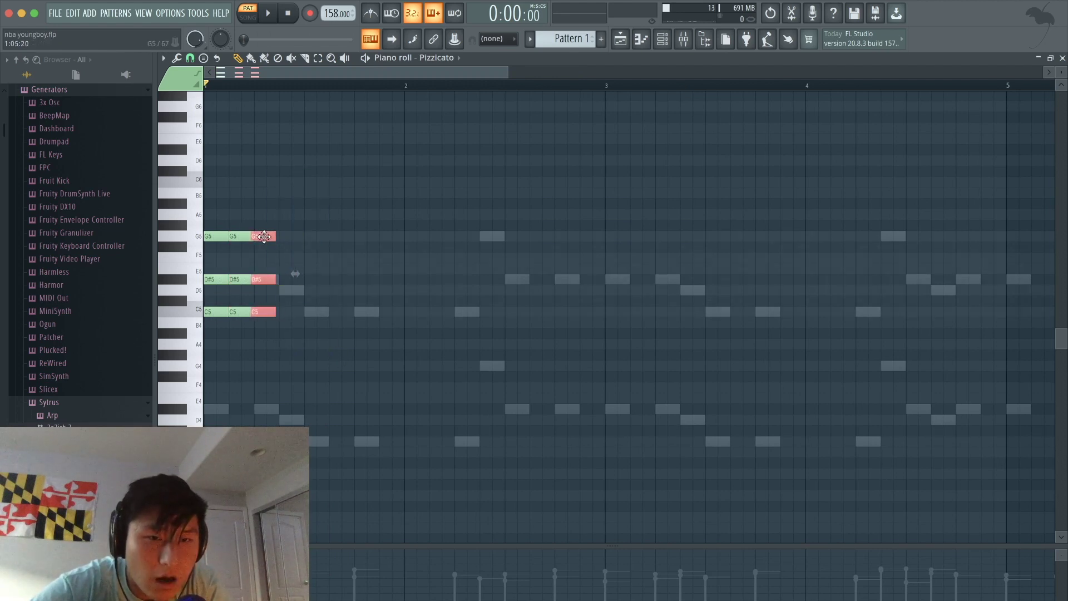
pyautogui.click(282, 140)
# Lengthen the third Pizzicato chord to twice its length while auditioning the pattern
pyautogui.press('space')
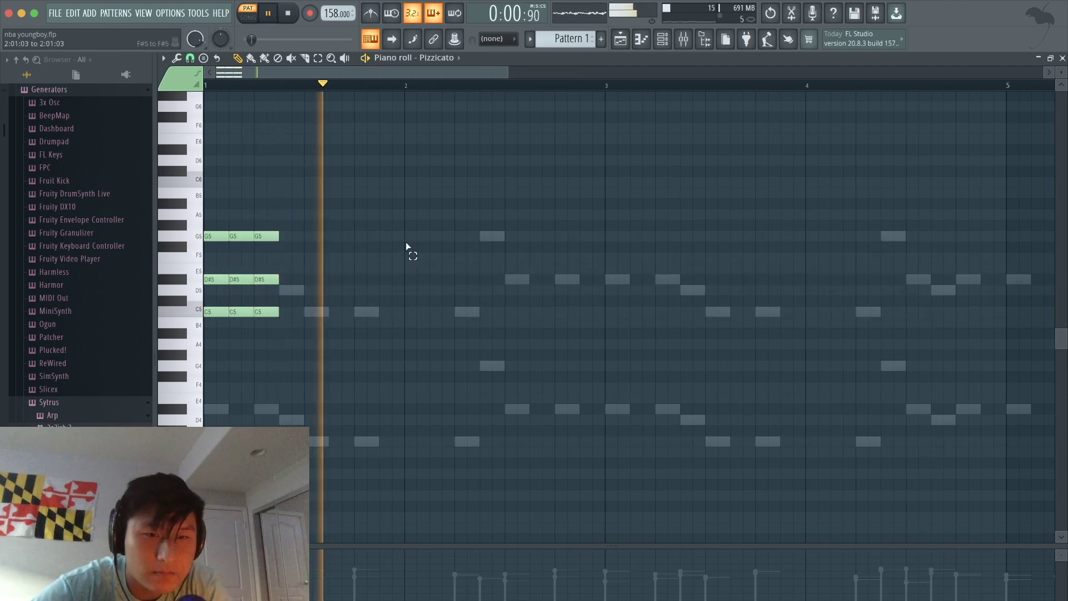
pyautogui.keyDown('ctrl'); pyautogui.scroll(-2, 408, 248); pyautogui.keyUp('ctrl')
pyautogui.moveTo(292, 332); pyautogui.dragTo(268, 236)
pyautogui.press('space')
pyautogui.press('space')
pyautogui.keyDown('ctrl'); pyautogui.click(308, 199); pyautogui.keyUp('ctrl')
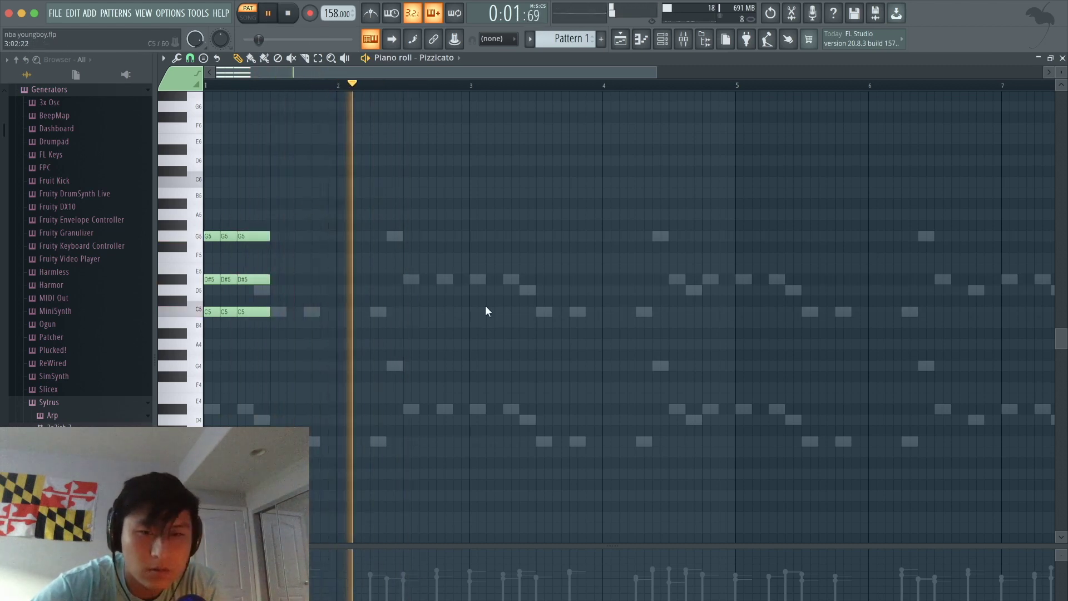
# Duplicate the three-chord Pizzicato group to the start of bar 5 and stop playback
pyautogui.keyDown('ctrl'); pyautogui.scroll(-2, 485, 305); pyautogui.keyUp('ctrl')
pyautogui.keyDown('ctrl'); pyautogui.moveTo(351, 386); pyautogui.dragTo(58, 137); pyautogui.keyUp('ctrl')
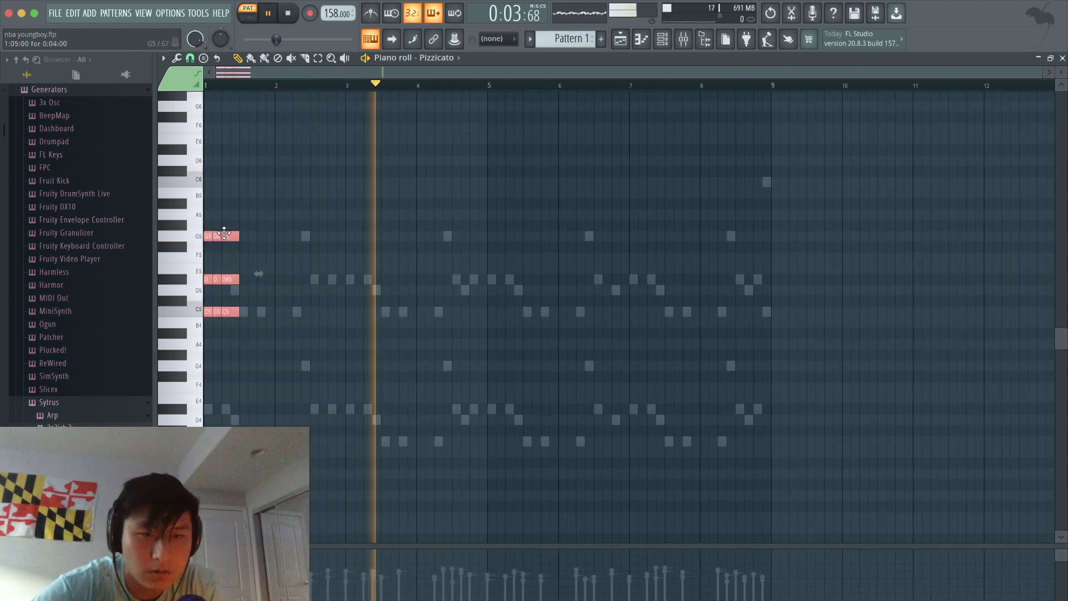
pyautogui.keyDown('shift'); pyautogui.moveTo(225, 236); pyautogui.dragTo(508, 258); pyautogui.keyUp('shift')
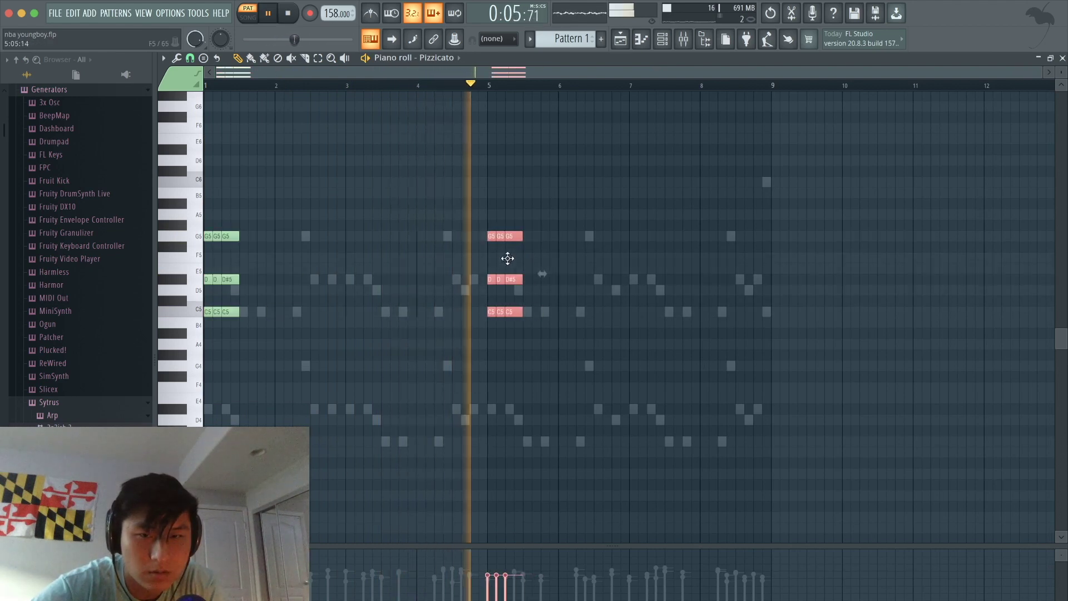
pyautogui.click(635, 262)
pyautogui.press('space')
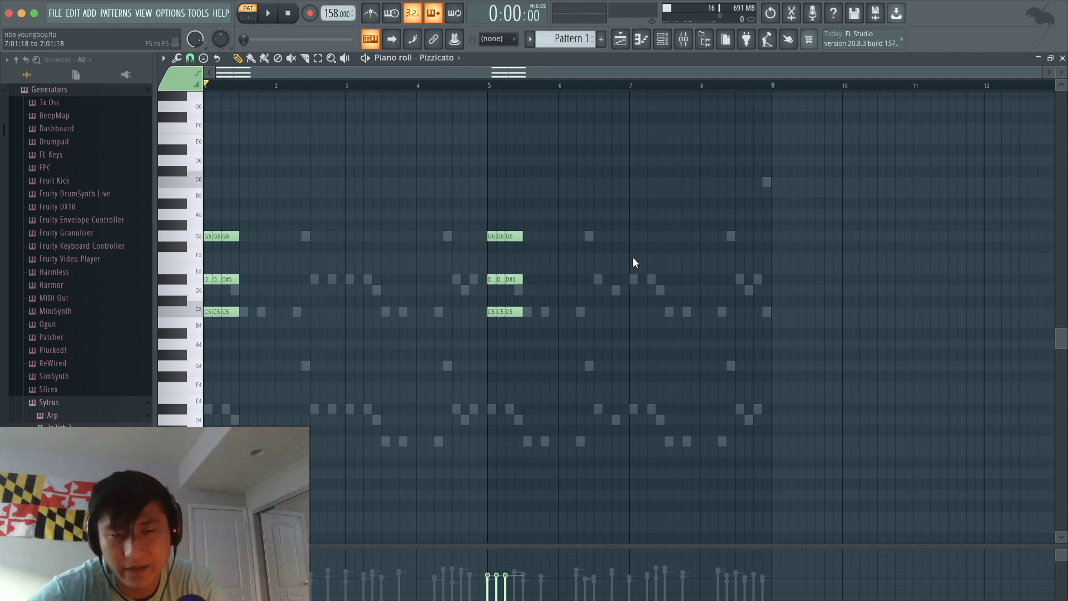
# Transpose all Pizzicato chords up one octave and audition them with the piano melody
pyautogui.hotkey('ctrl', 'Up')
pyautogui.scroll(3, 629, 253)
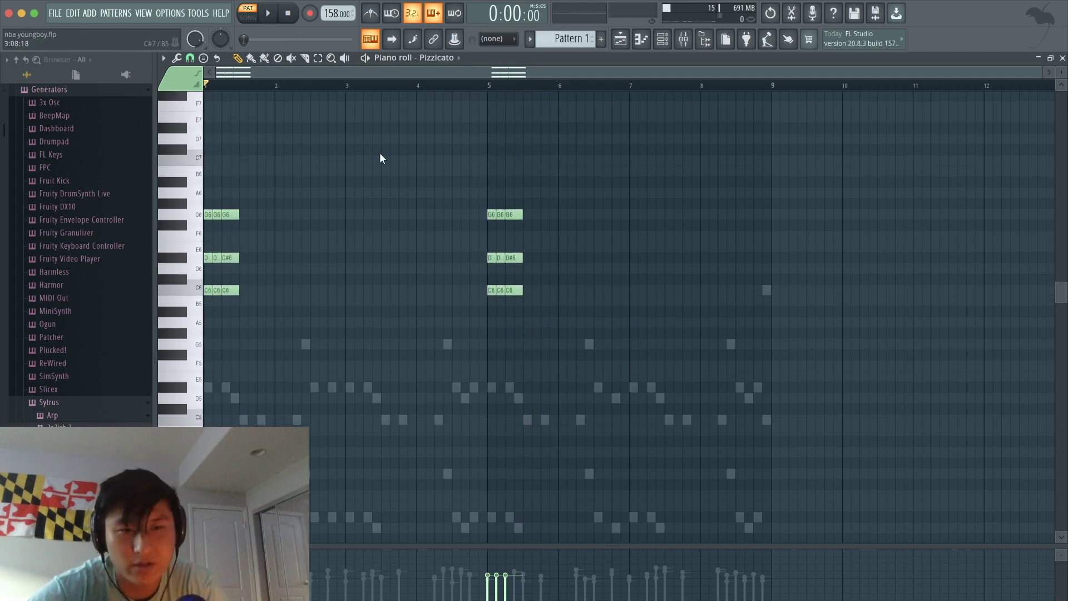
pyautogui.press('space')
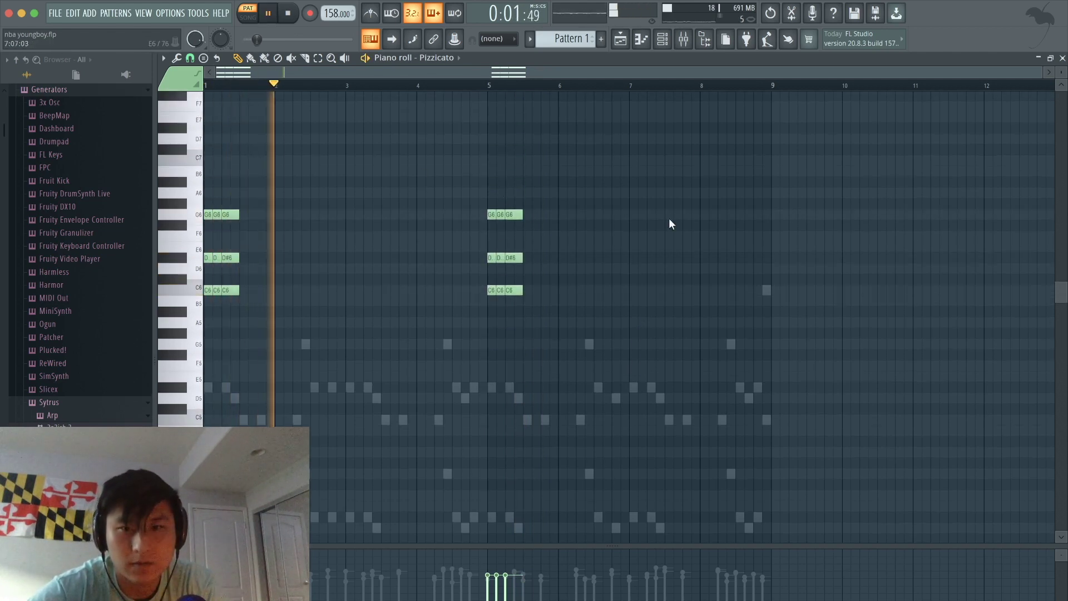
# Lower the Grand Piano and Pizzicato (Insert 2) mixer faders, then solo Insert 2 and stop playback
pyautogui.click(662, 39)
pyautogui.click(684, 39)
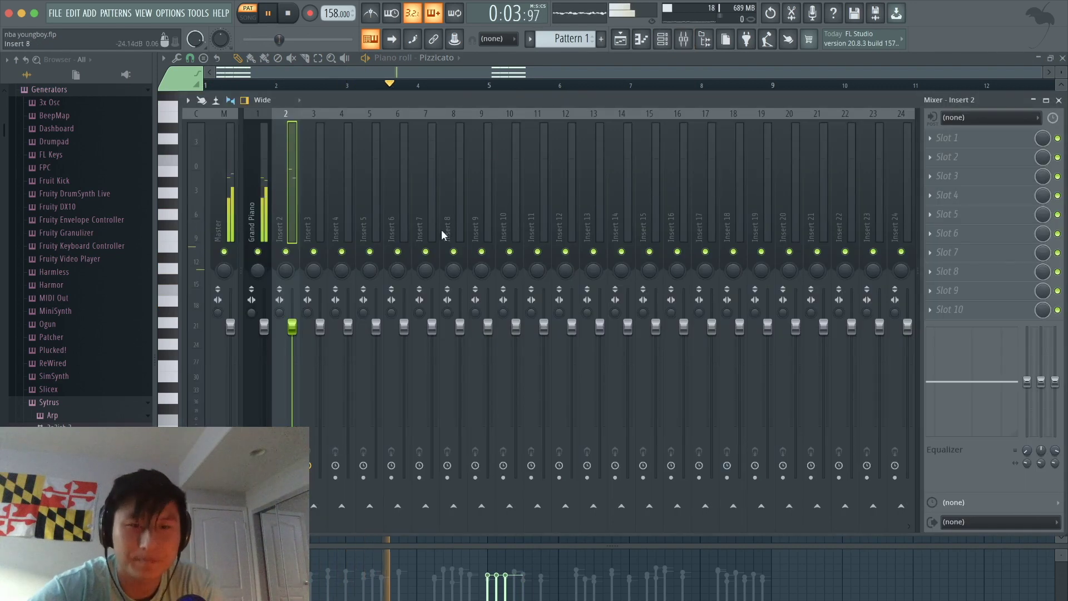
pyautogui.moveTo(265, 327); pyautogui.dragTo(293, 402)
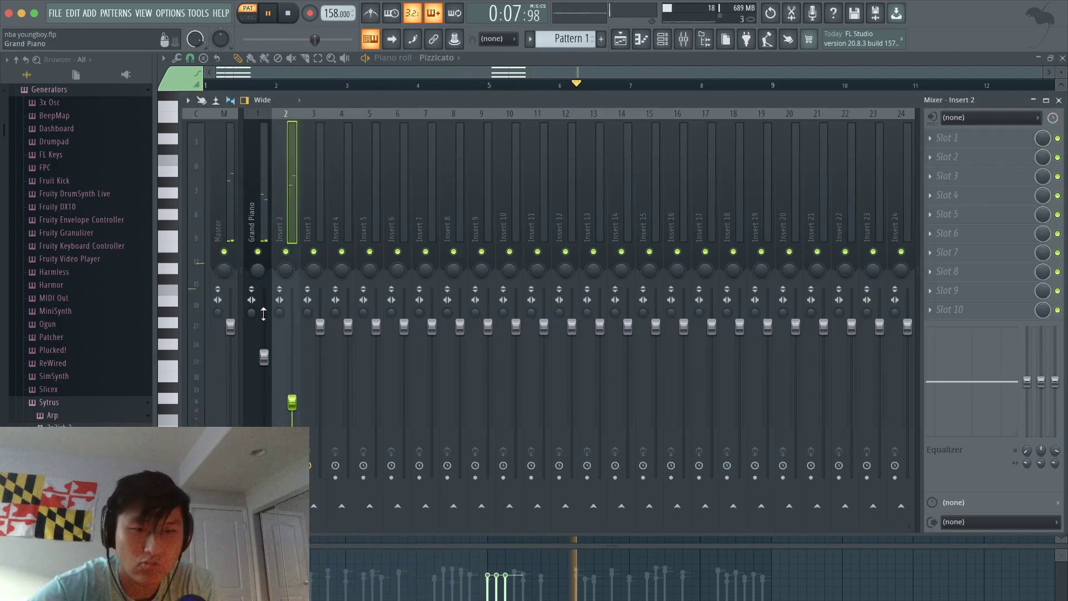
pyautogui.rightClick(286, 252)
pyautogui.press('space')
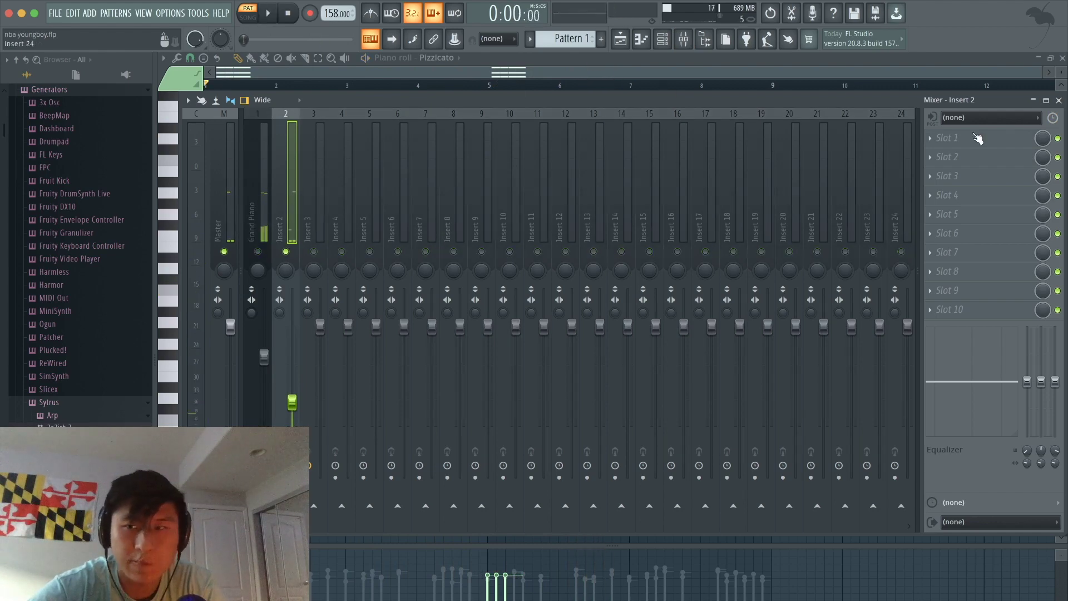
# Add Fruity Fast Dist in Insert 2's first effect slot and reduce its mix to about half while auditioning
pyautogui.click(991, 141)
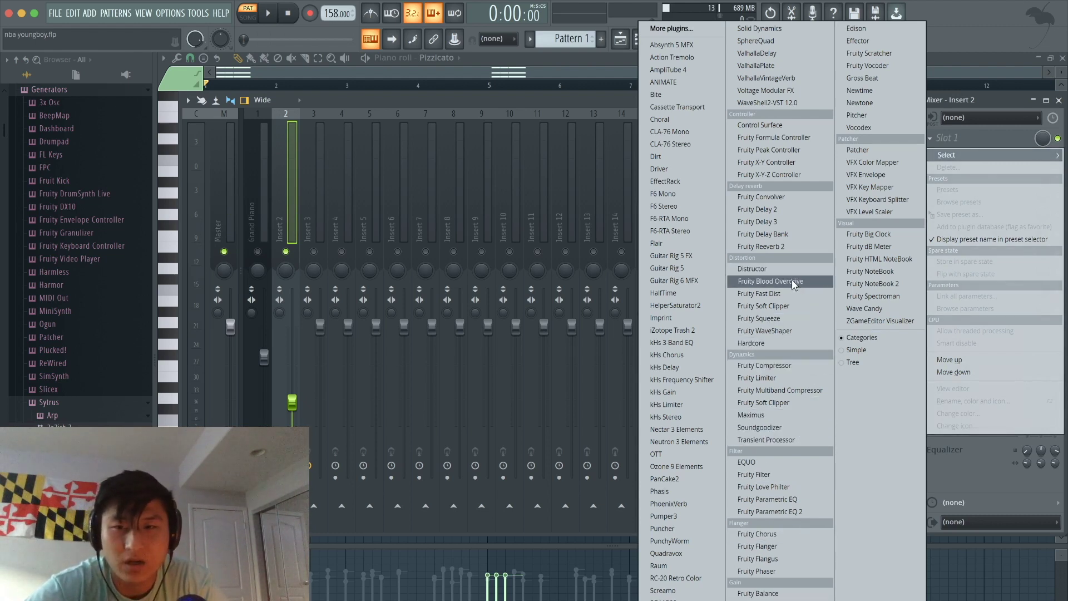
pyautogui.click(788, 291)
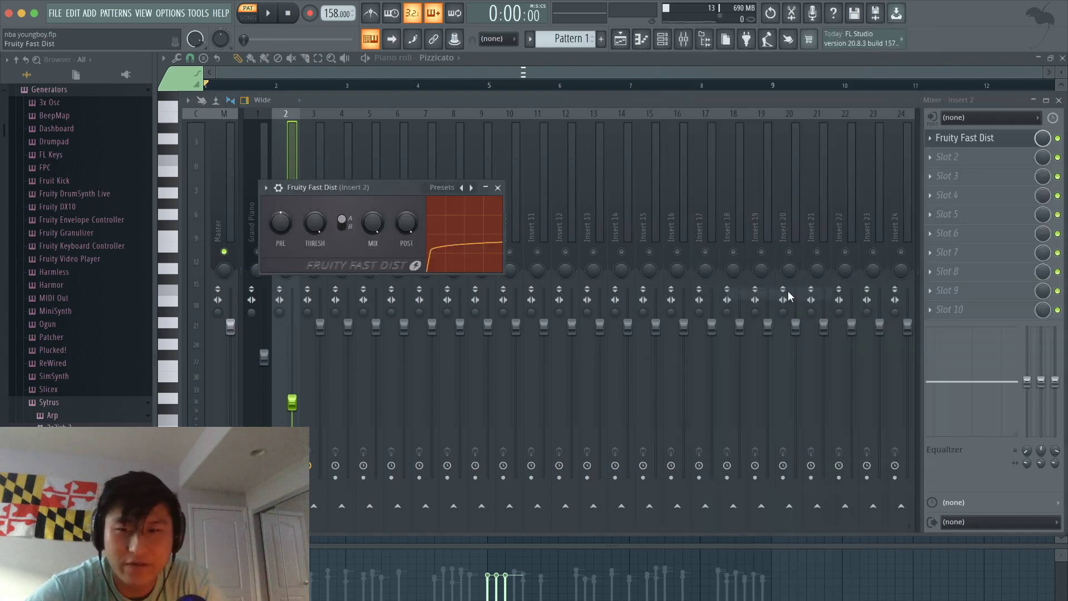
pyautogui.press('space')
pyautogui.moveTo(373, 222); pyautogui.dragTo(372, 249)
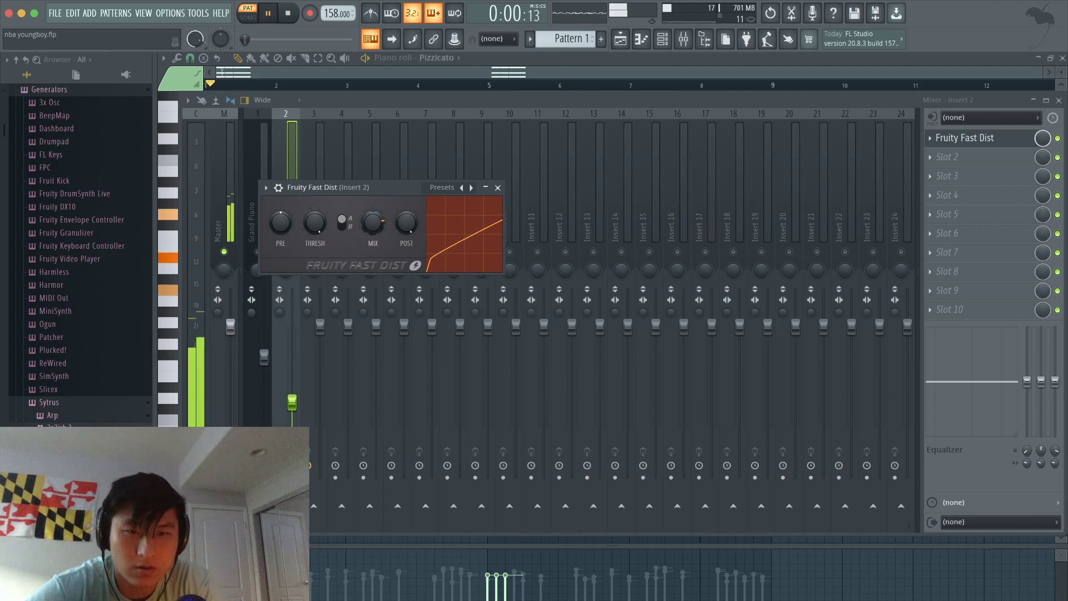
pyautogui.press('space')
# Raise the Insert 2 fader slightly, audition the distorted Pizzicato and recheck Fruity Fast Dist before closing it
pyautogui.moveTo(293, 404); pyautogui.dragTo(294, 398)
pyautogui.press('space')
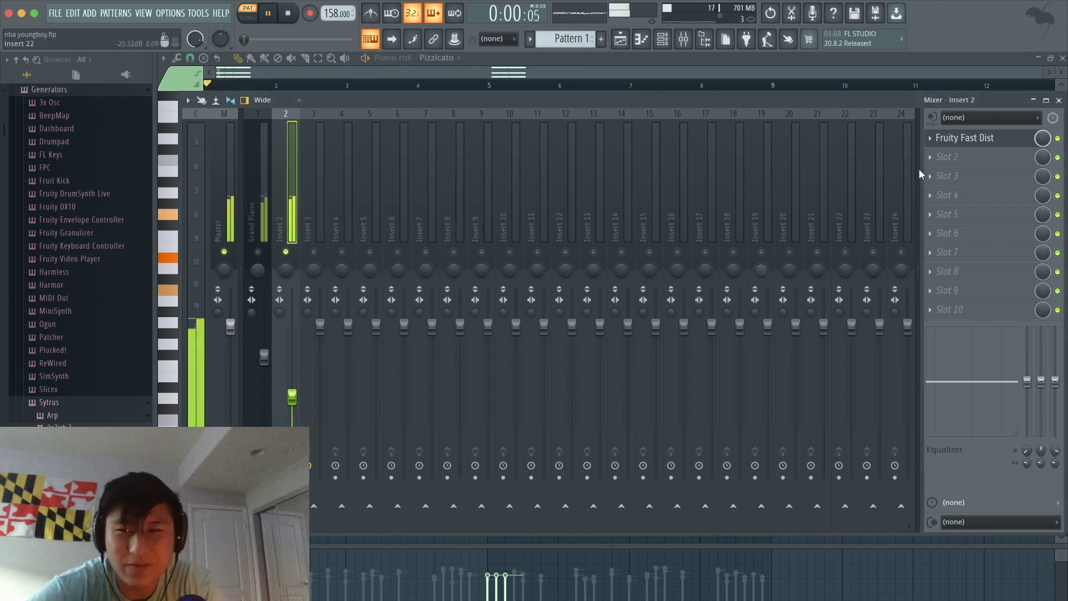
pyautogui.click(991, 146)
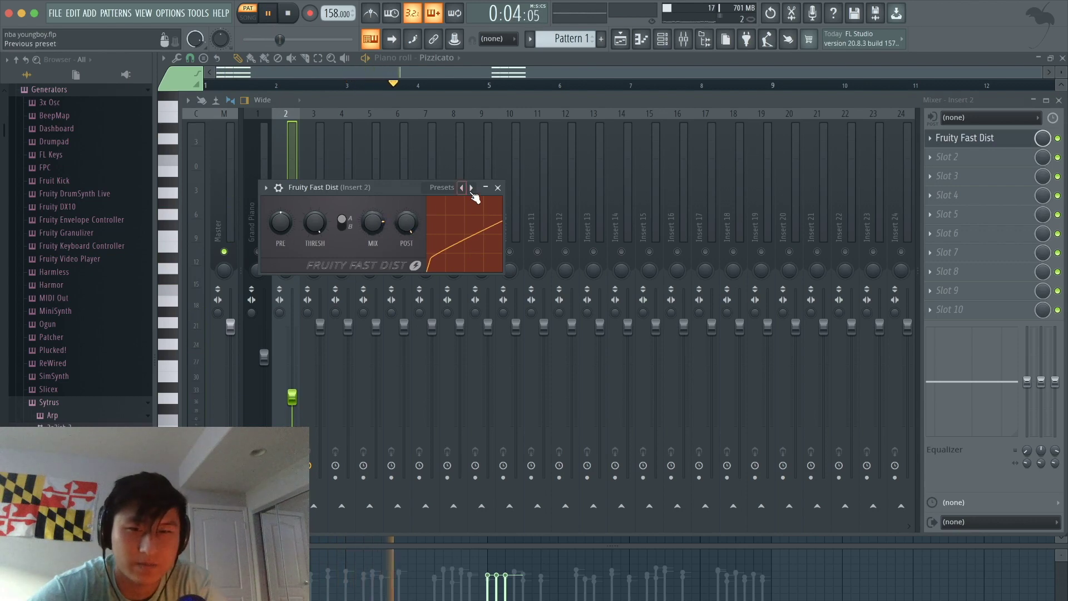
pyautogui.click(498, 188)
pyautogui.press('space')
# Add Fruity Reeverb 2 in Insert 2's second effect slot, raise its wet level and room size, and audition it
pyautogui.click(966, 154)
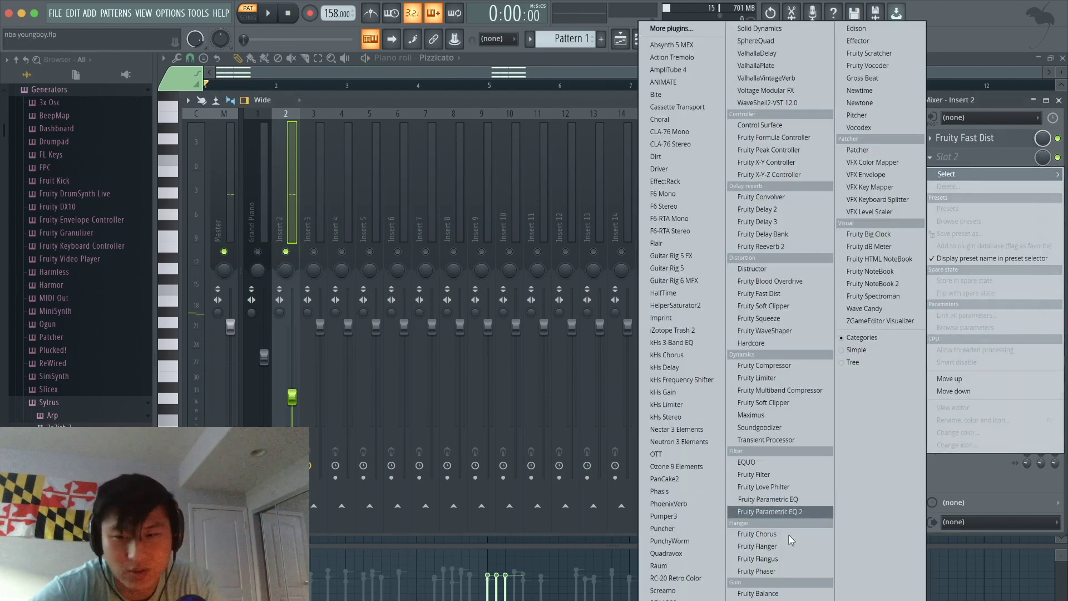
pyautogui.click(799, 249)
pyautogui.moveTo(600, 245); pyautogui.dragTo(600, 234)
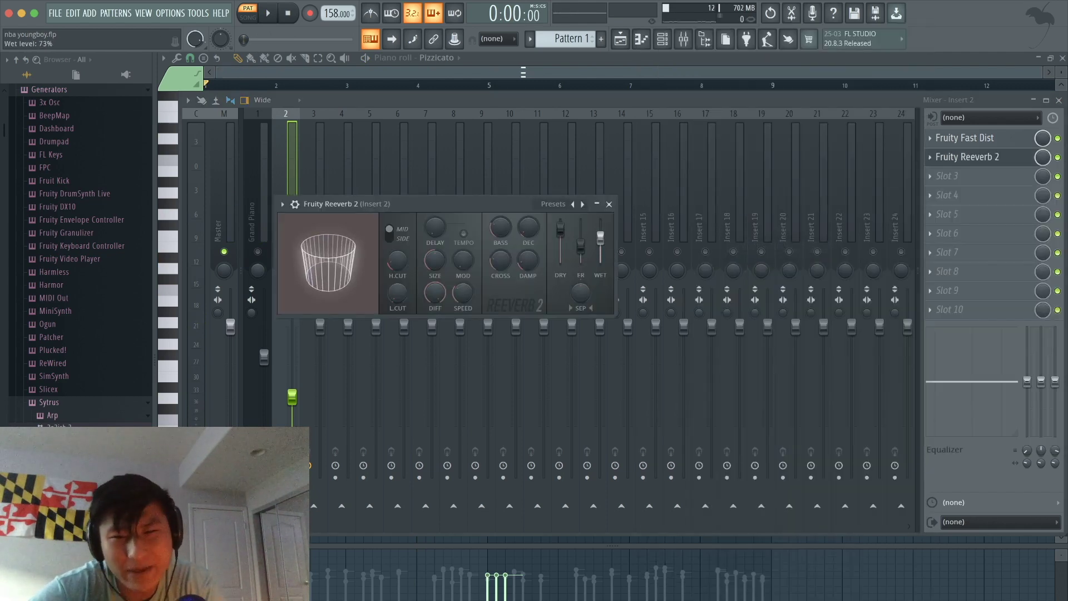
pyautogui.moveTo(442, 264); pyautogui.dragTo(442, 245)
pyautogui.press('space')
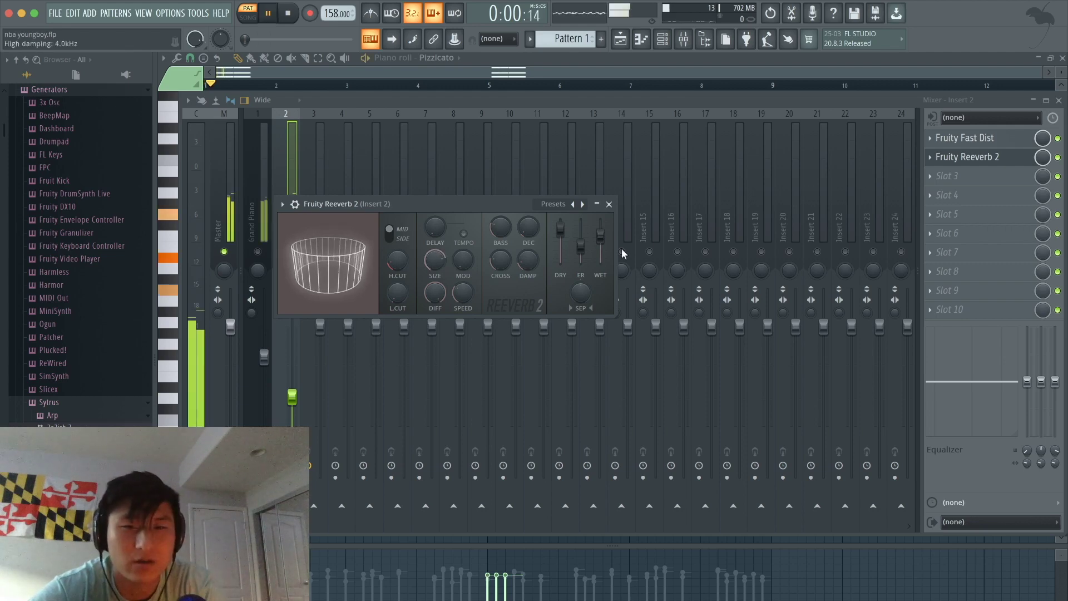
pyautogui.click(608, 204)
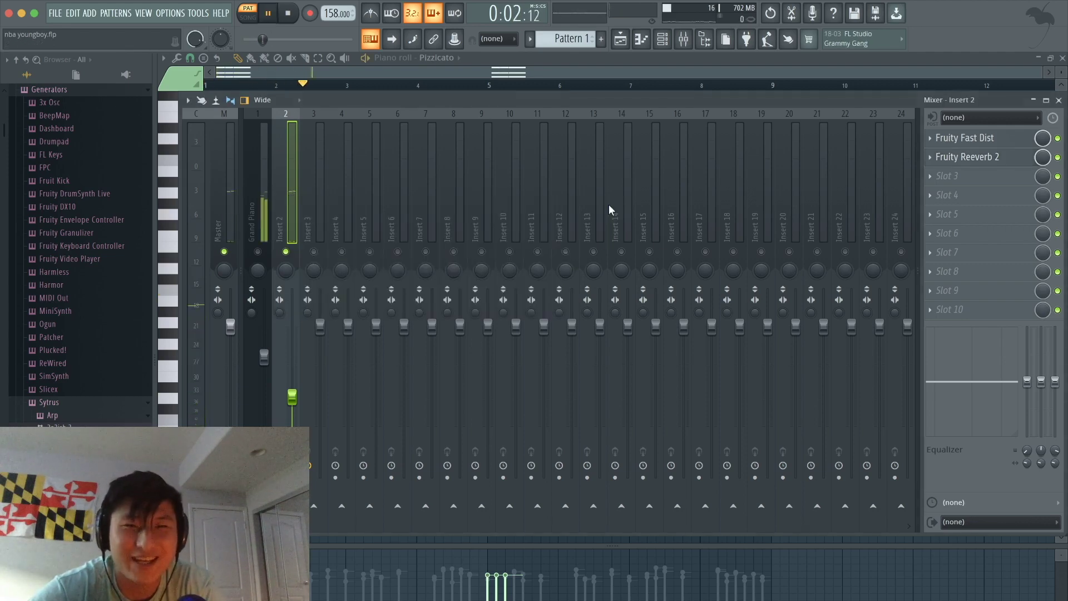
# Add Fruity Parametric EQ 2 in Insert 2's third effect slot and use band 1 as a high-pass to cut the lows
pyautogui.click(954, 177)
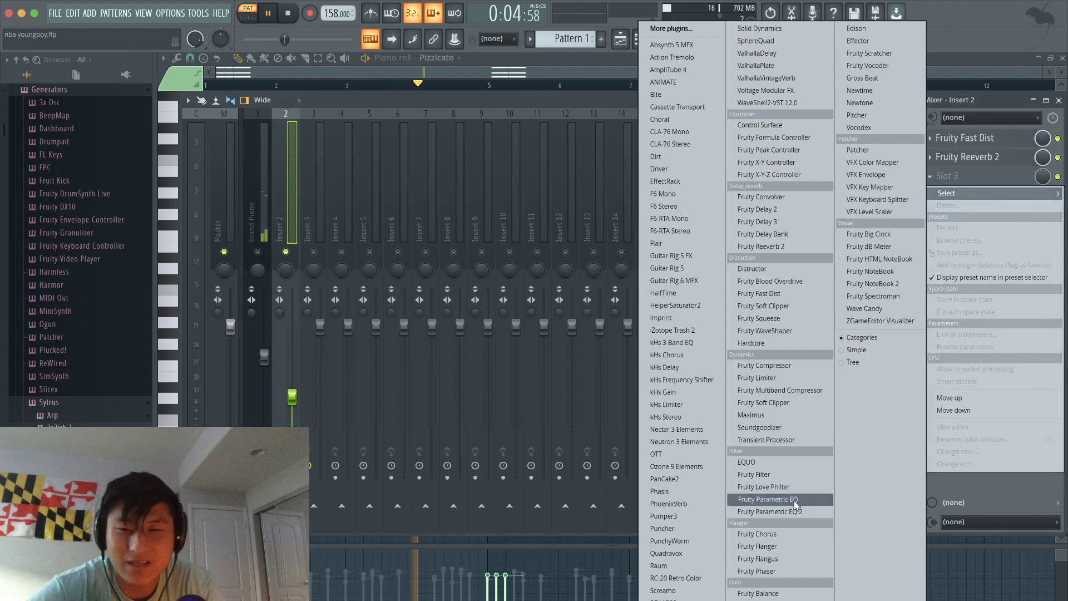
pyautogui.click(788, 512)
pyautogui.press('space')
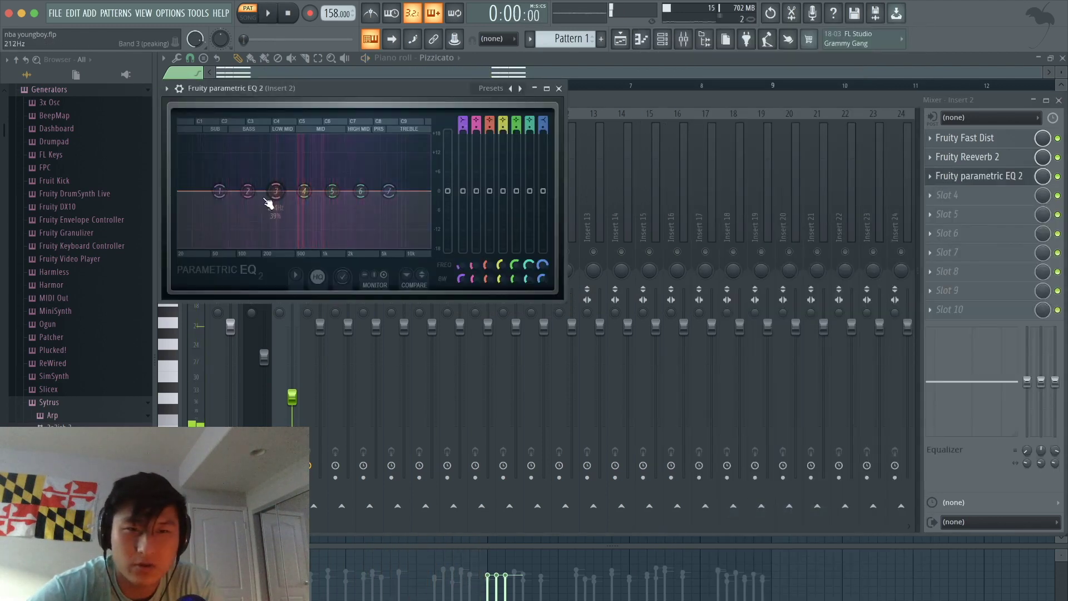
pyautogui.moveTo(267, 205); pyautogui.dragTo(294, 248)
pyautogui.press('space')
# Boost band 6 by 3 dB near 3348 Hz, shift the band 1 cutoff slightly lower, dip band 7 slightly and close the EQ
pyautogui.moveTo(361, 194); pyautogui.dragTo(365, 182)
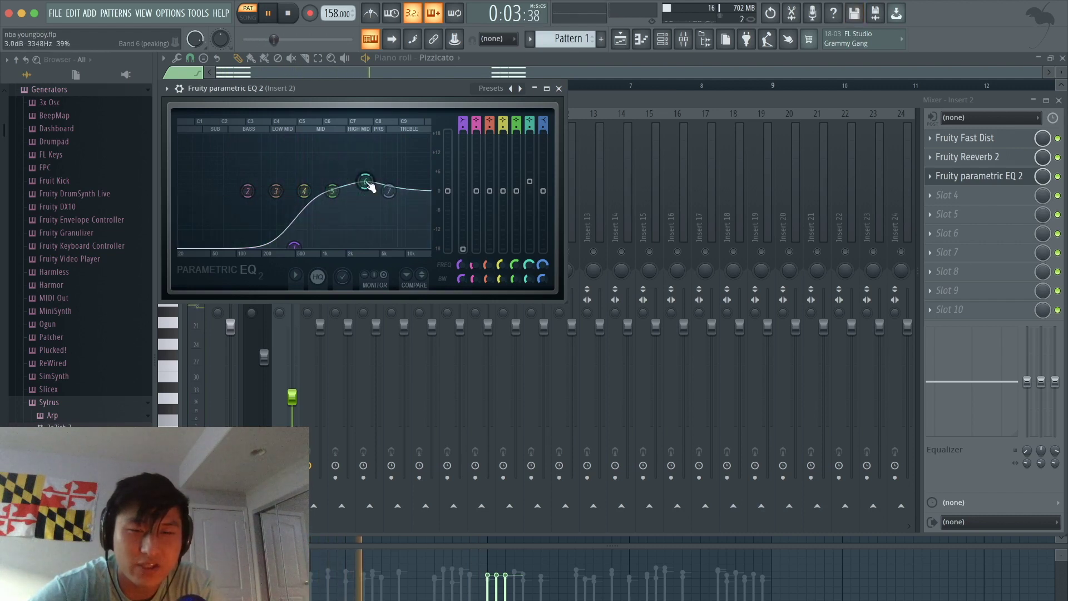
pyautogui.press('space')
pyautogui.moveTo(294, 247); pyautogui.dragTo(289, 246)
pyautogui.press('space')
pyautogui.press('space')
pyautogui.press('space')
pyautogui.moveTo(389, 191); pyautogui.dragTo(393, 198)
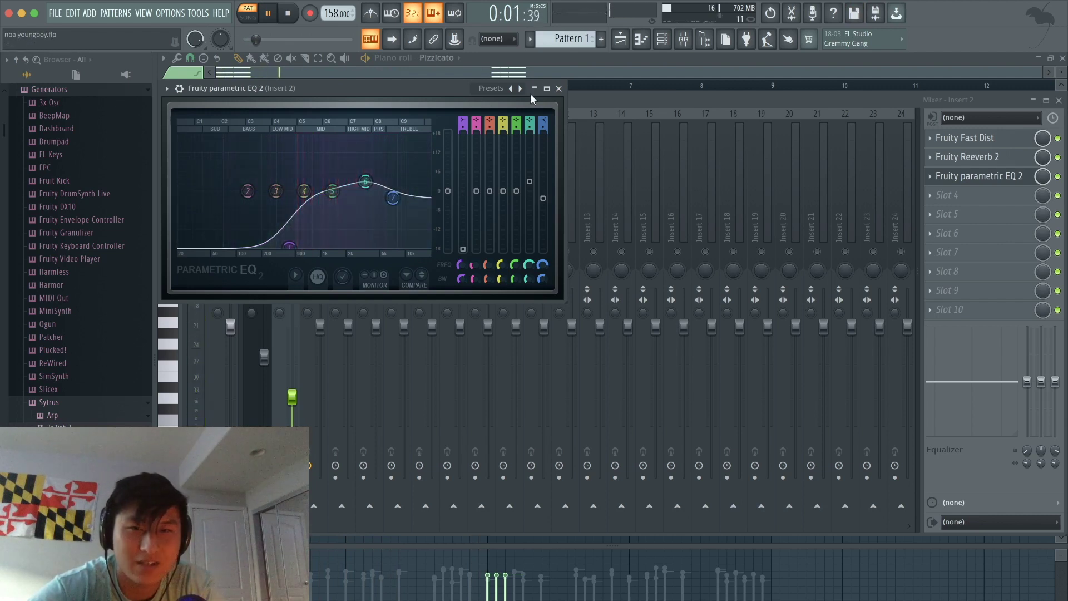
pyautogui.click(558, 90)
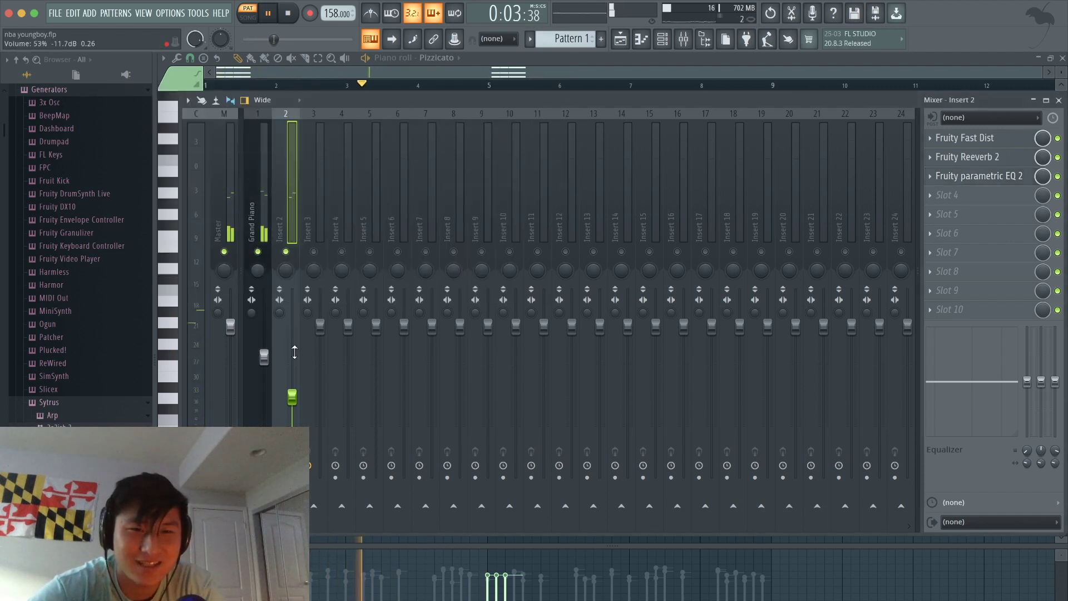
# Lower the Insert 2 fader to about 40% and the Grand Piano fader slightly to balance them during playback
pyautogui.moveTo(292, 397)
pyautogui.mouseDown()
pyautogui.moveTo(292, 385)
pyautogui.moveTo(292, 414)
pyautogui.mouseUp()
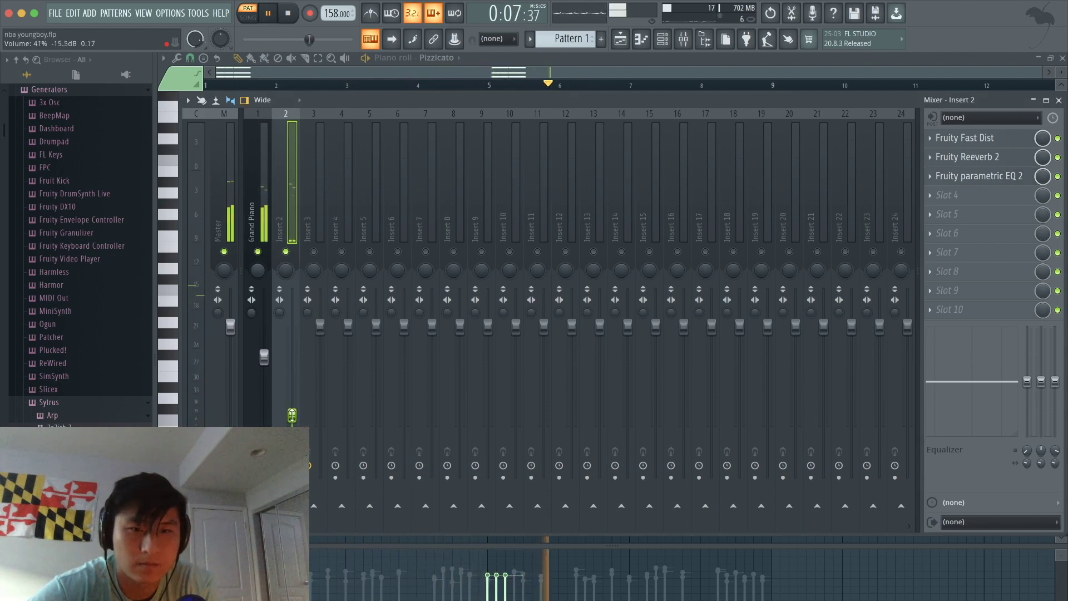
pyautogui.moveTo(264, 357); pyautogui.dragTo(264, 363)
pyautogui.moveTo(292, 415); pyautogui.dragTo(293, 422)
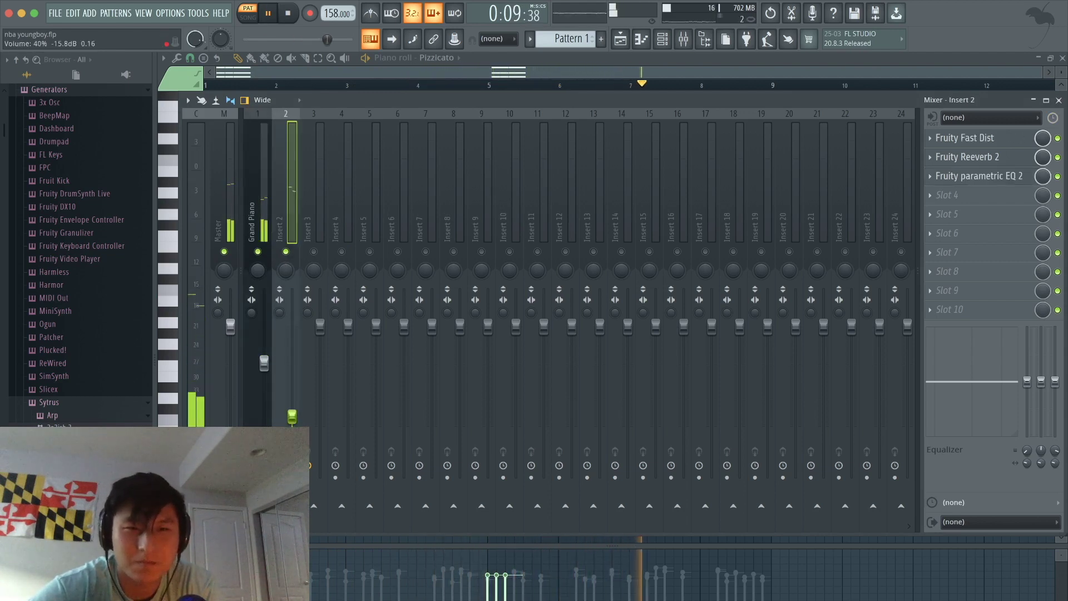
# Stop playback and link the Pizzicato channel to mixer track 2 so the track takes the channel's name
pyautogui.press('F6')
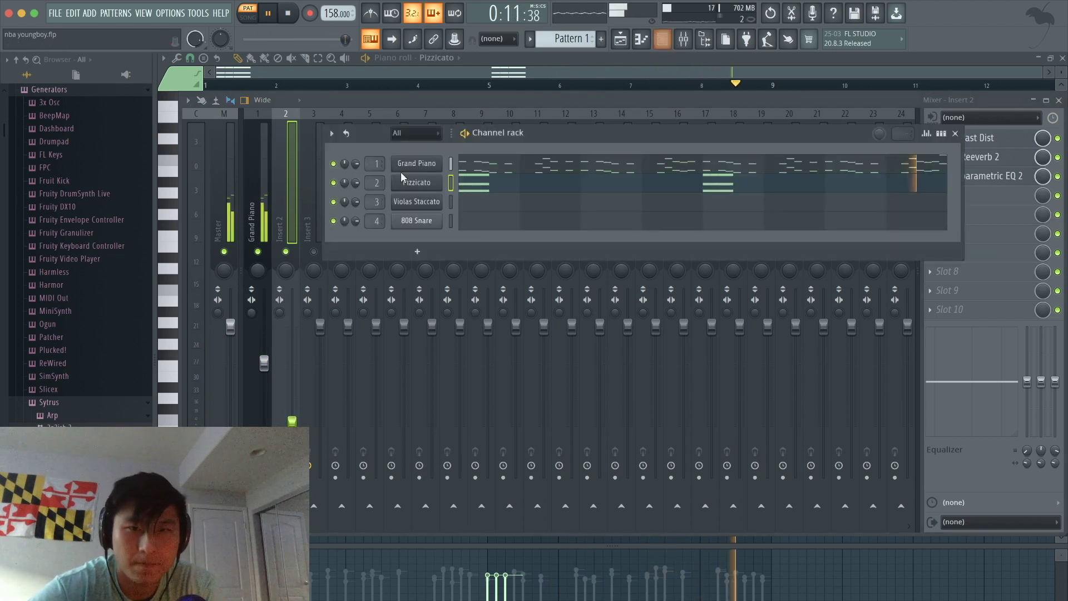
pyautogui.press('space')
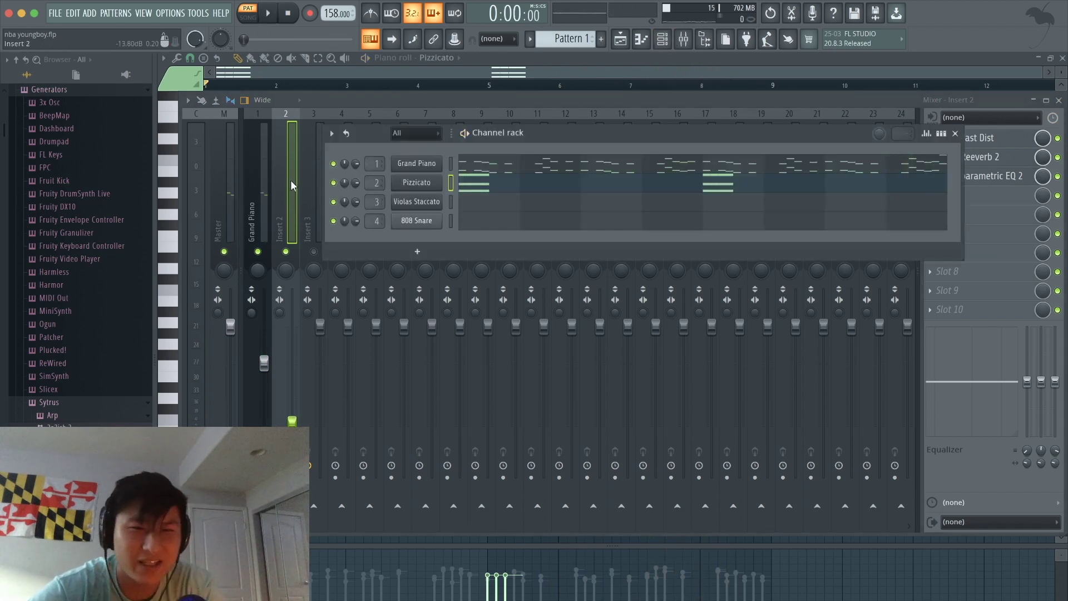
pyautogui.press('F6')
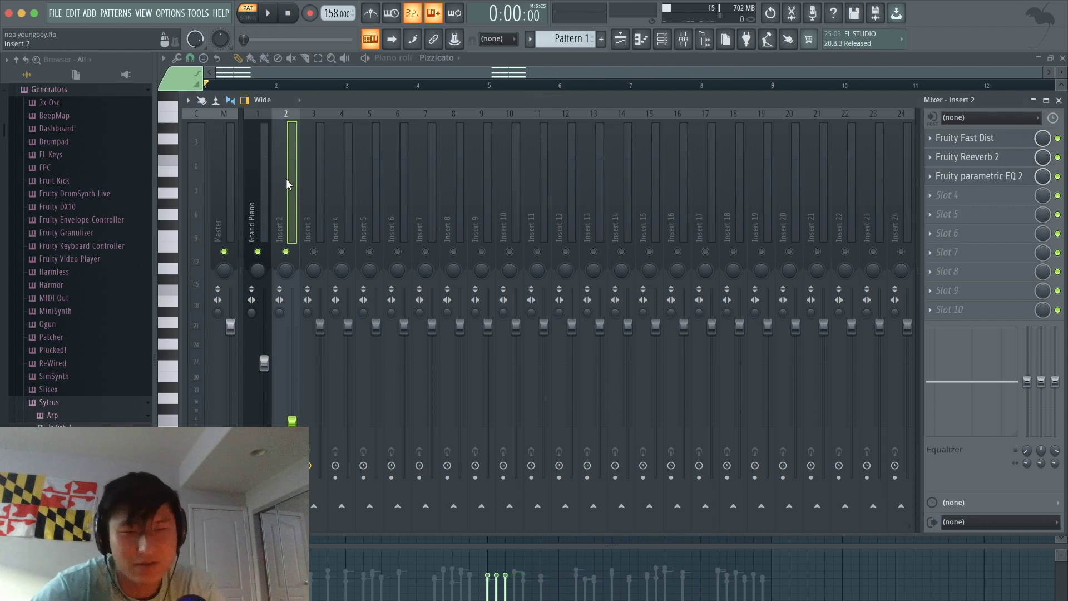
pyautogui.hotkey('ctrl', 'l')
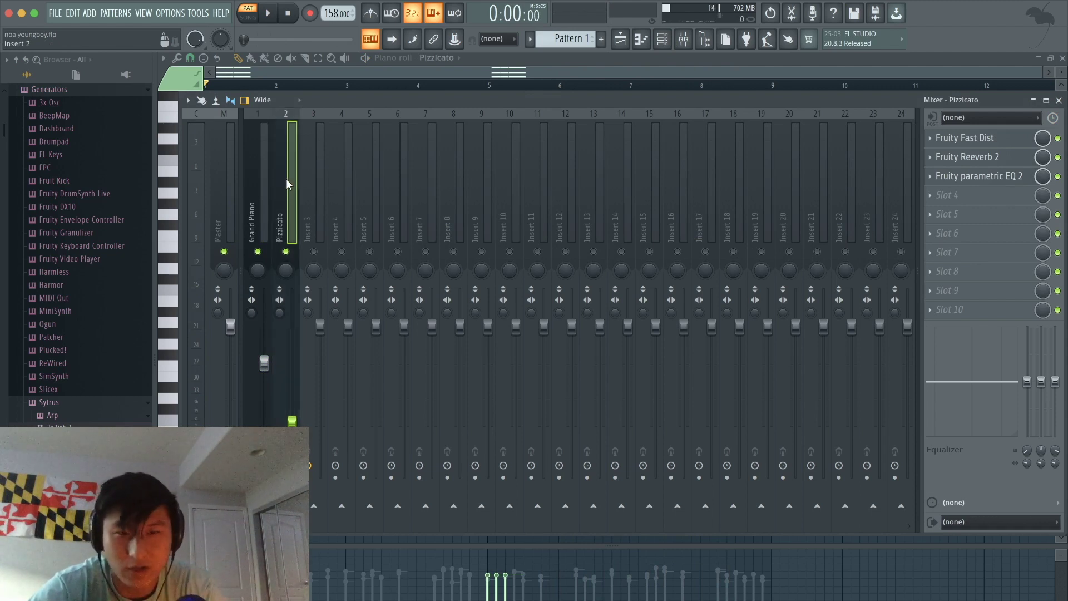
# Rebalance during playback by lowering the Grand Piano fader slightly and setting the Pizzicato fader to about 42%
pyautogui.press('space')
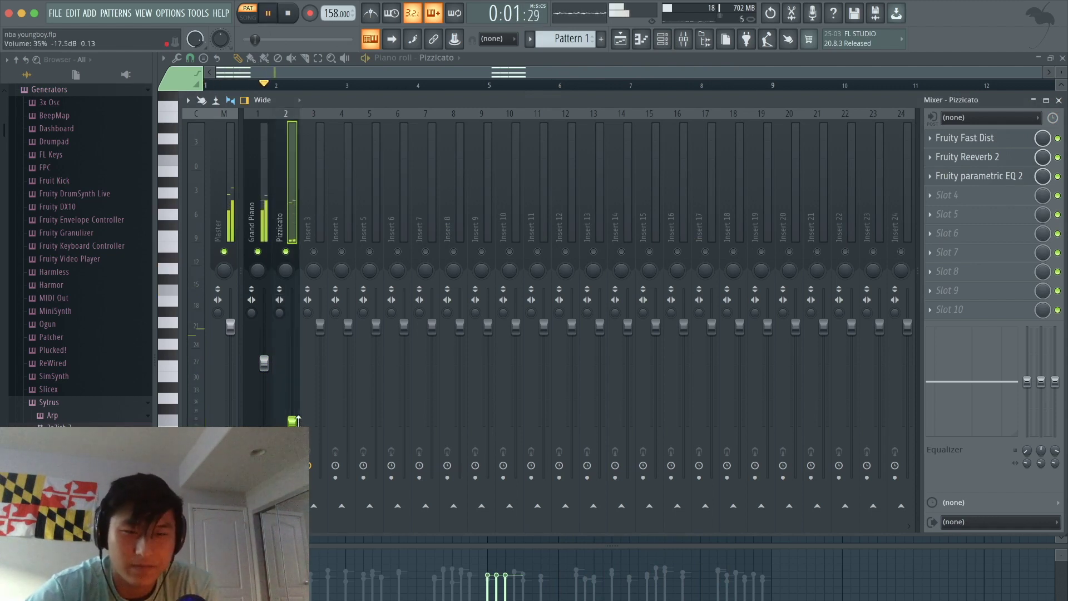
pyautogui.moveTo(295, 423); pyautogui.dragTo(295, 422)
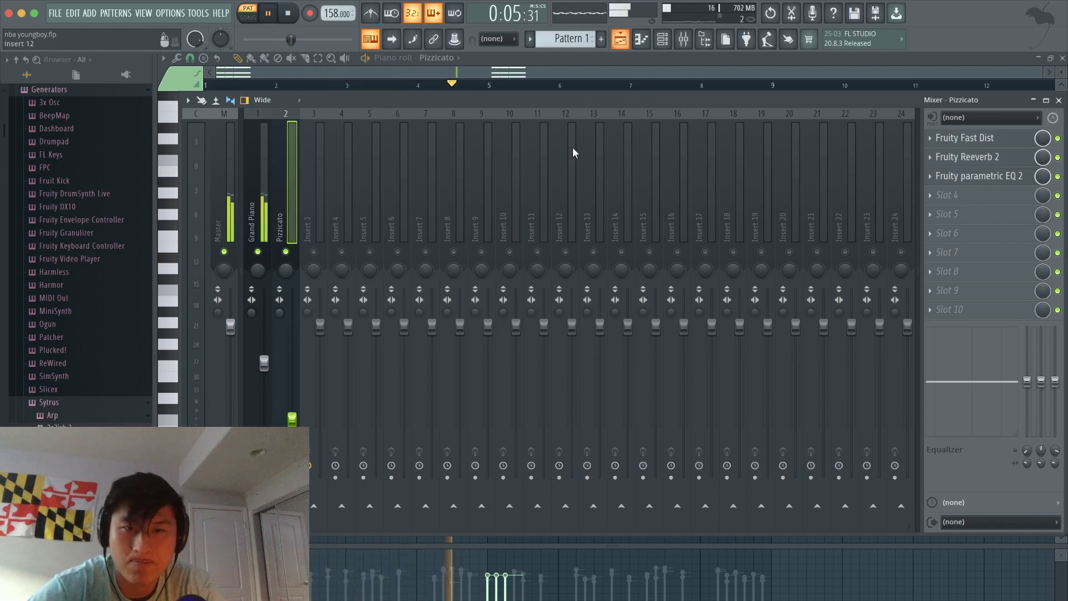
pyautogui.moveTo(264, 363); pyautogui.dragTo(264, 368)
pyautogui.moveTo(292, 419); pyautogui.dragTo(292, 414)
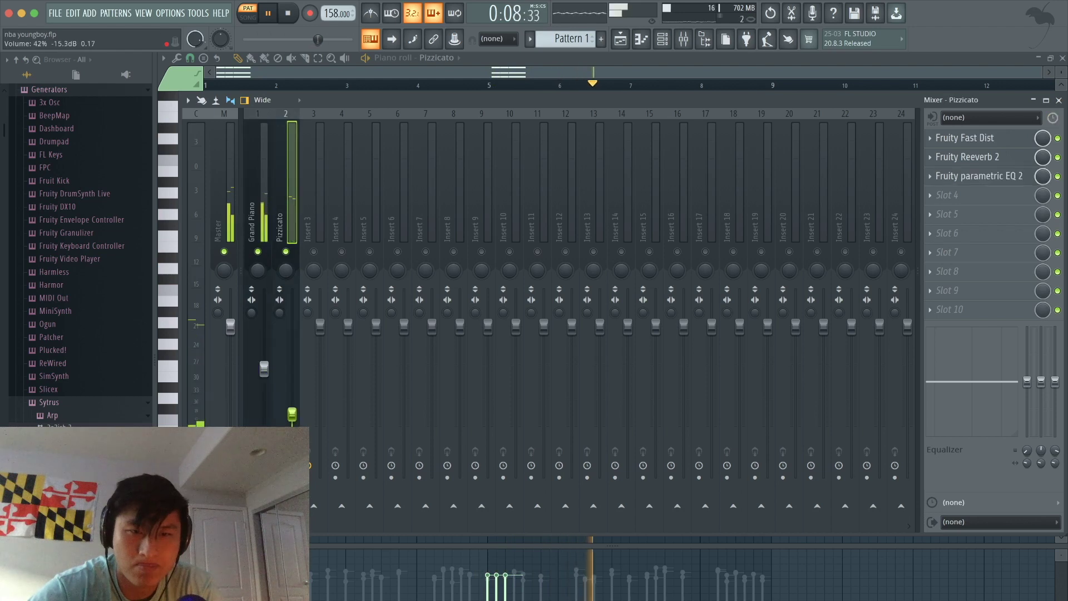
# Stop playback, audition the Violas Staccato preset from FLEX's Essential Strings pack, and close the plugin
pyautogui.click(662, 39)
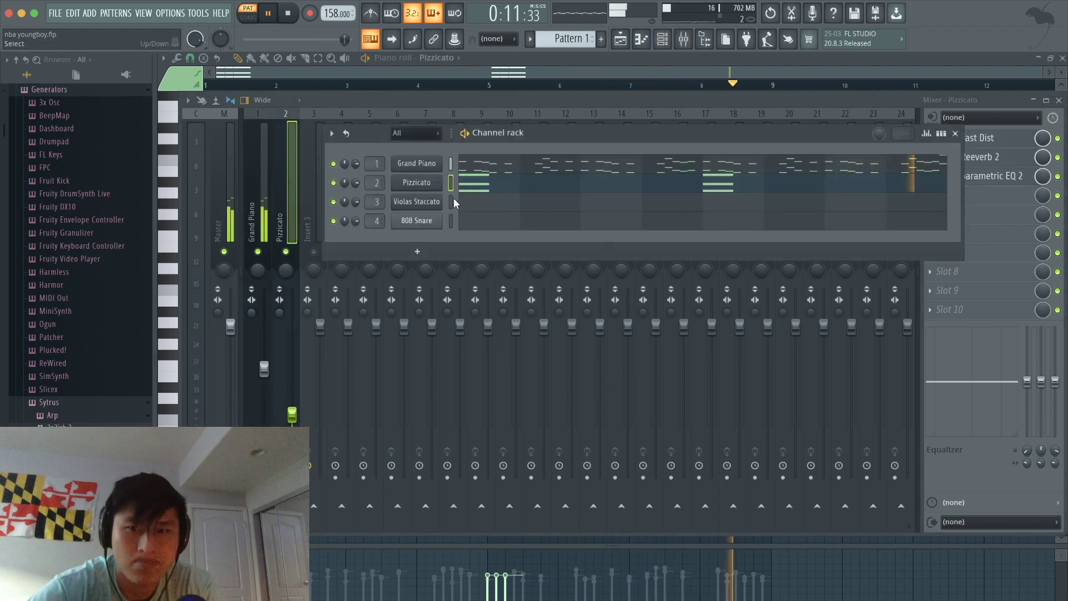
pyautogui.press('space')
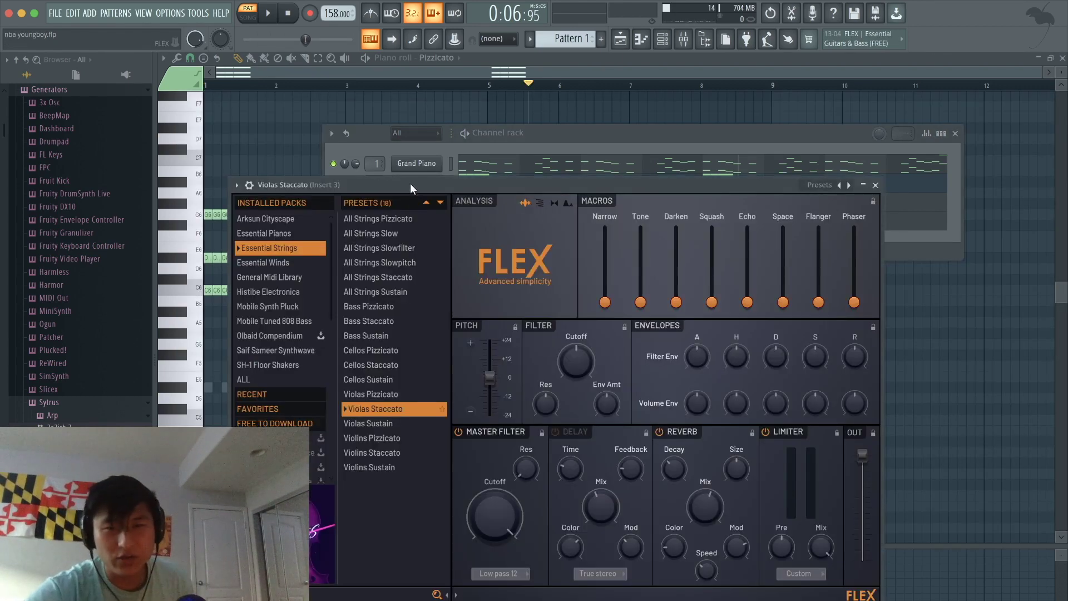
pyautogui.moveTo(410, 183); pyautogui.dragTo(479, 91)
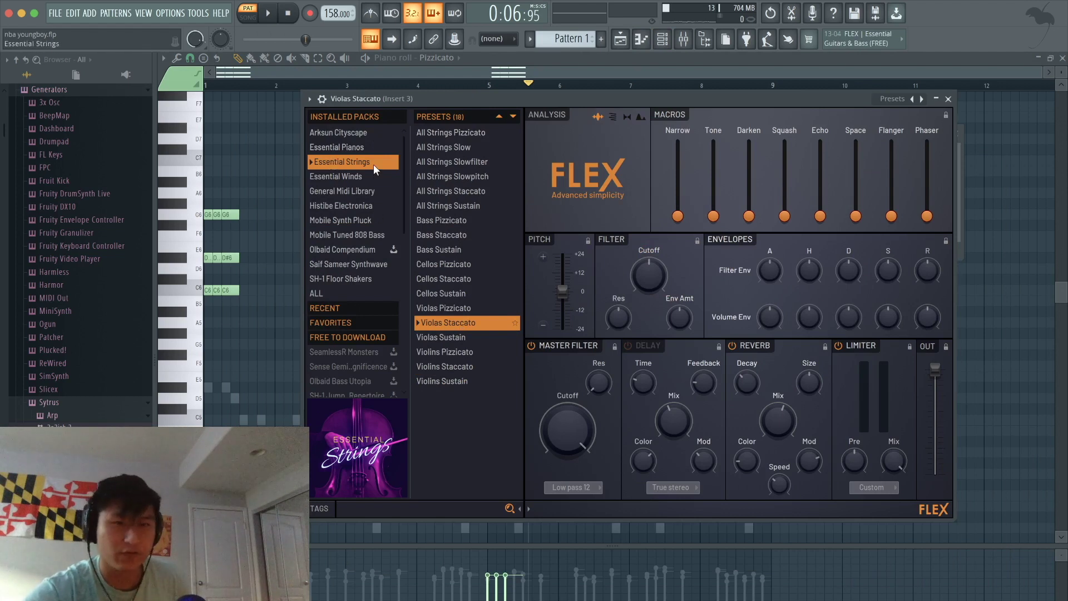
pyautogui.click(467, 325)
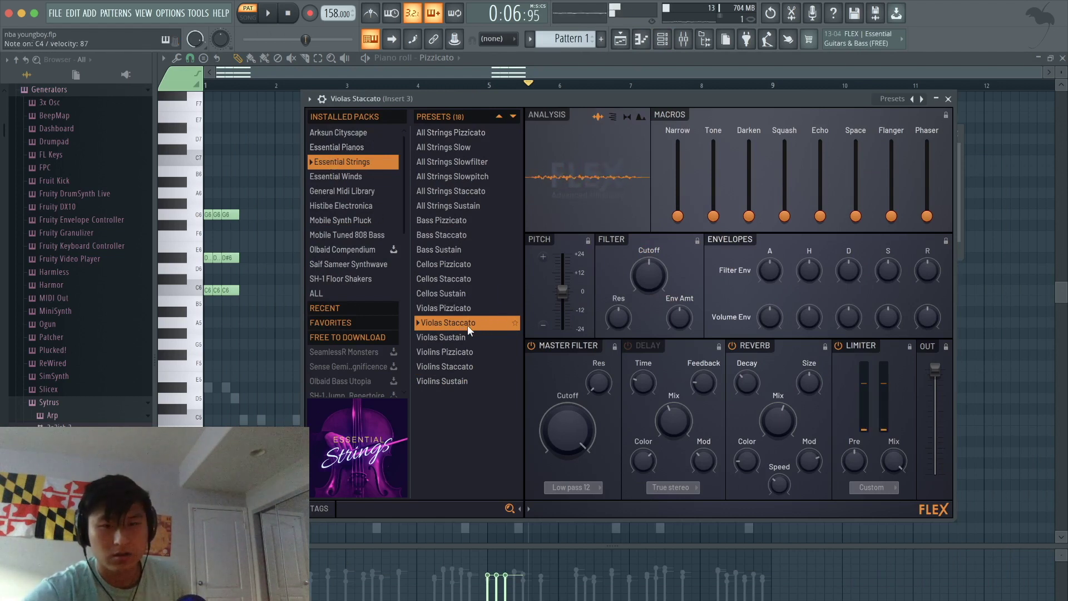
pyautogui.click(949, 99)
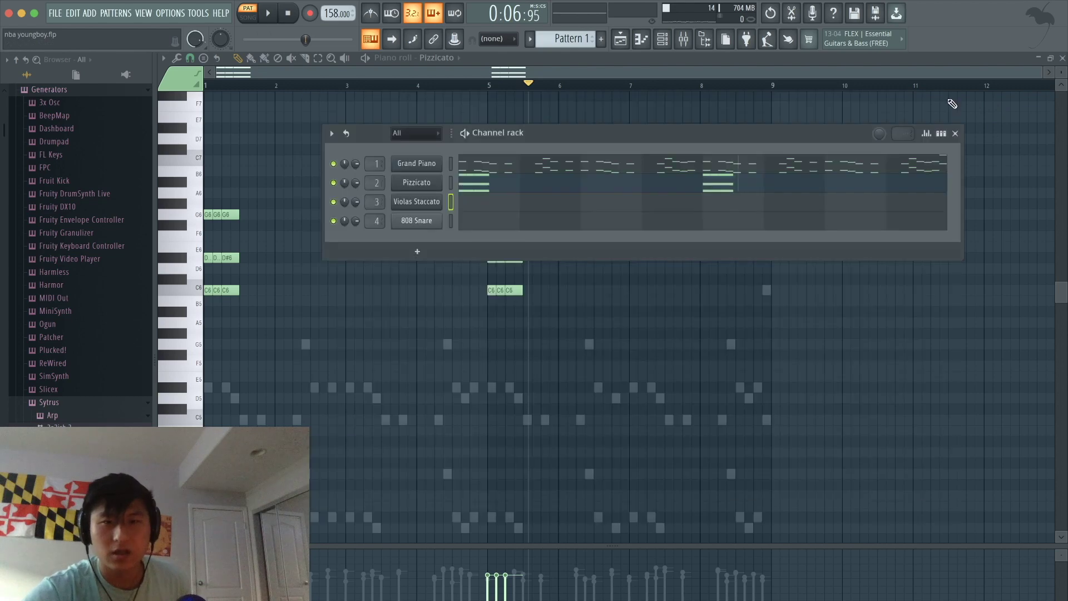
# Open the Violas Staccato channel's piano roll and play the pattern from bar 1 to find where the strings should enter
pyautogui.click(495, 205)
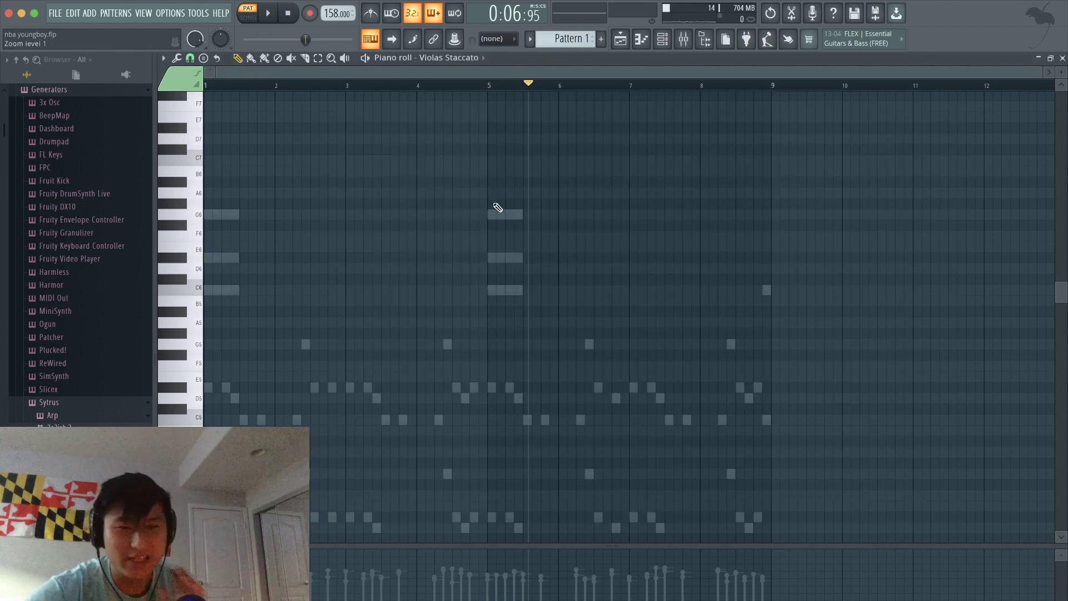
pyautogui.scroll(-3, 439, 317)
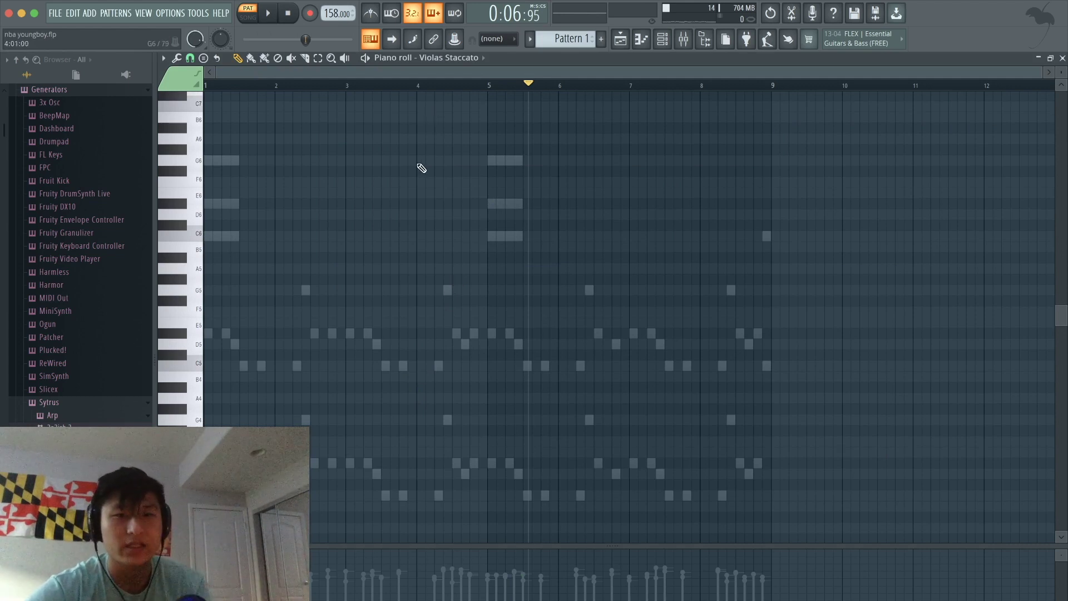
pyautogui.click(208, 86)
pyautogui.press('space')
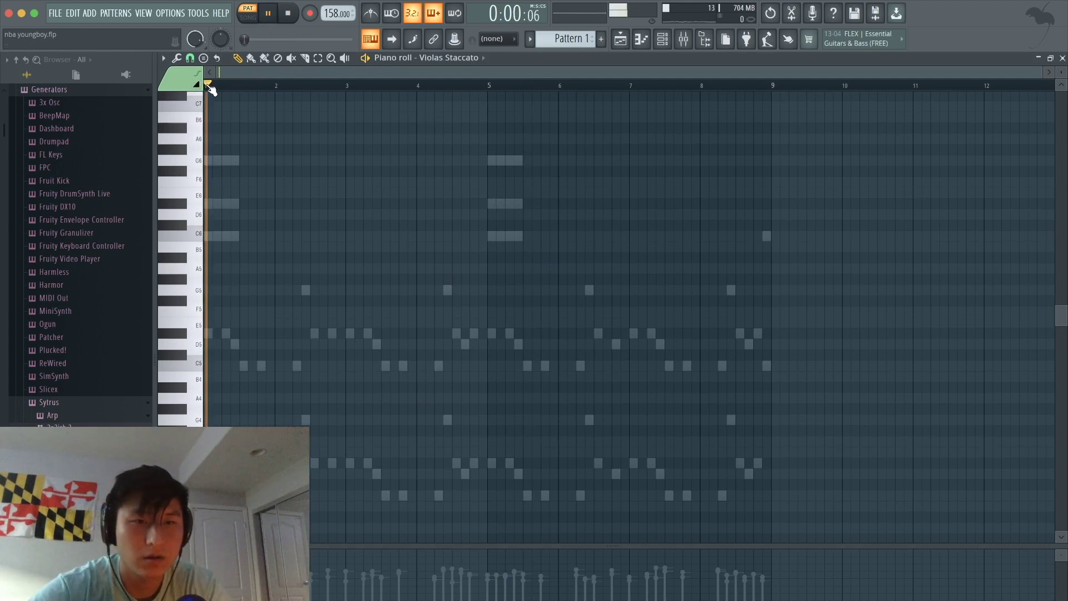
pyautogui.scroll(1, 436, 204)
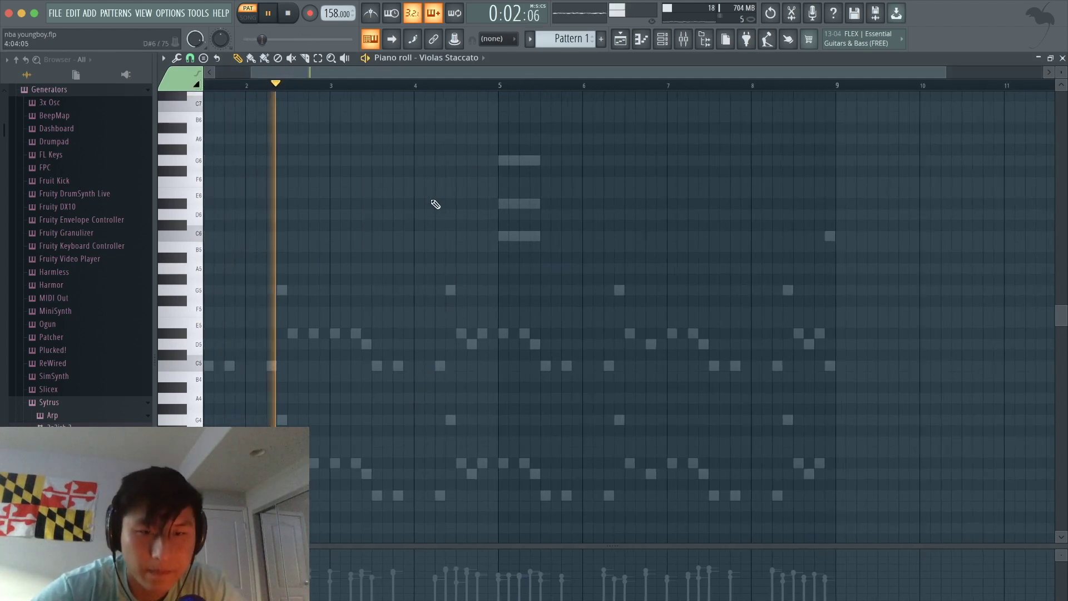
pyautogui.scroll(-2, 299, 302)
pyautogui.press('space')
# Place a normal C5 note at 2:05:00 in the Violas Staccato piano roll, removing the mistaken slide note
pyautogui.click(277, 339)
pyautogui.moveTo(277, 338); pyautogui.dragTo(275, 342)
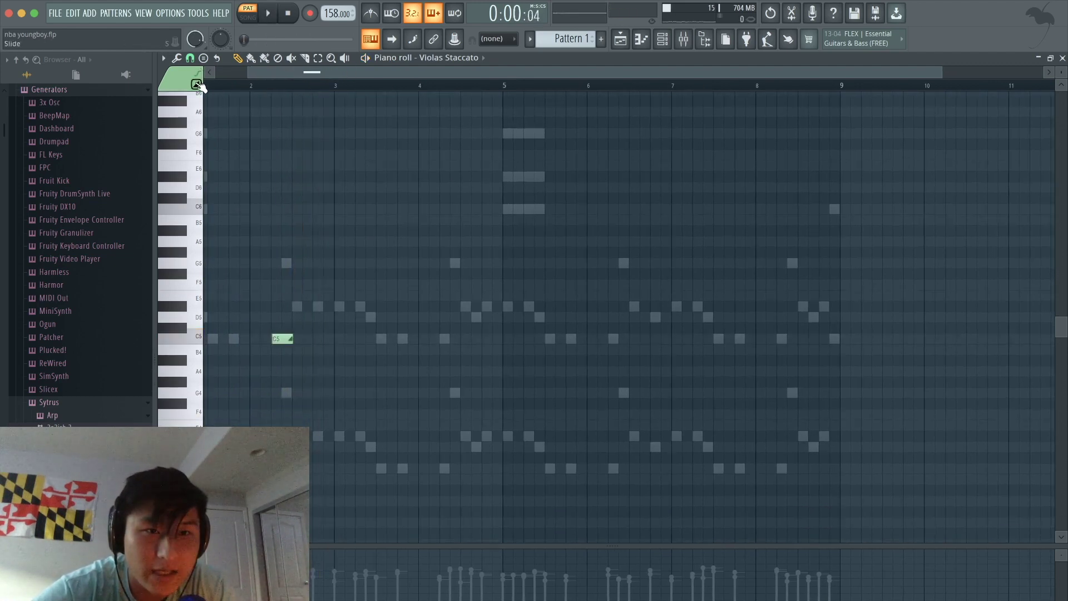
pyautogui.click(282, 346)
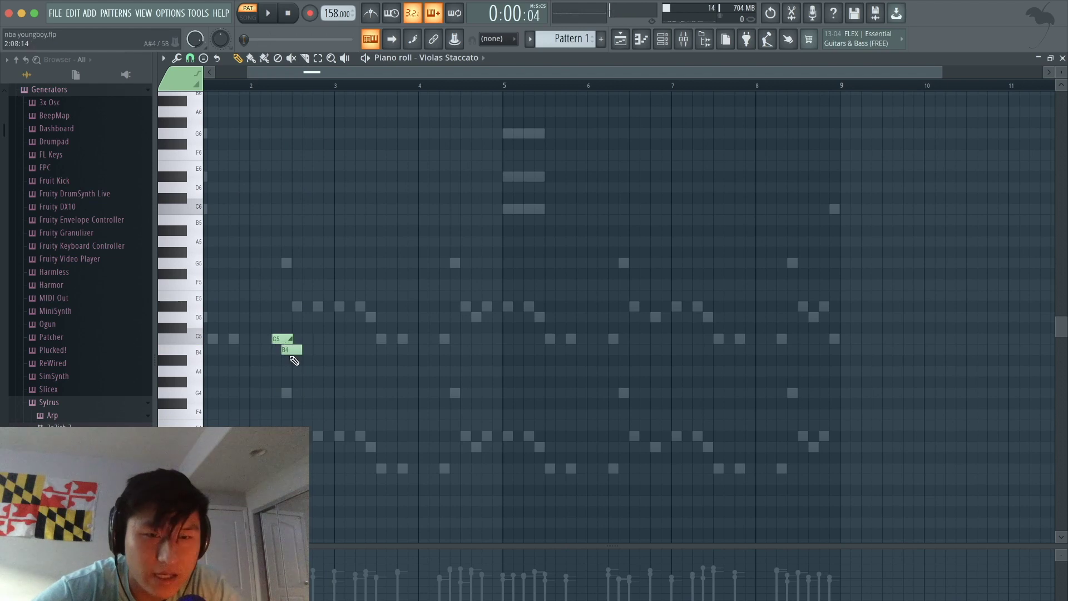
pyautogui.rightClick(283, 340)
pyautogui.moveTo(294, 350); pyautogui.dragTo(290, 339)
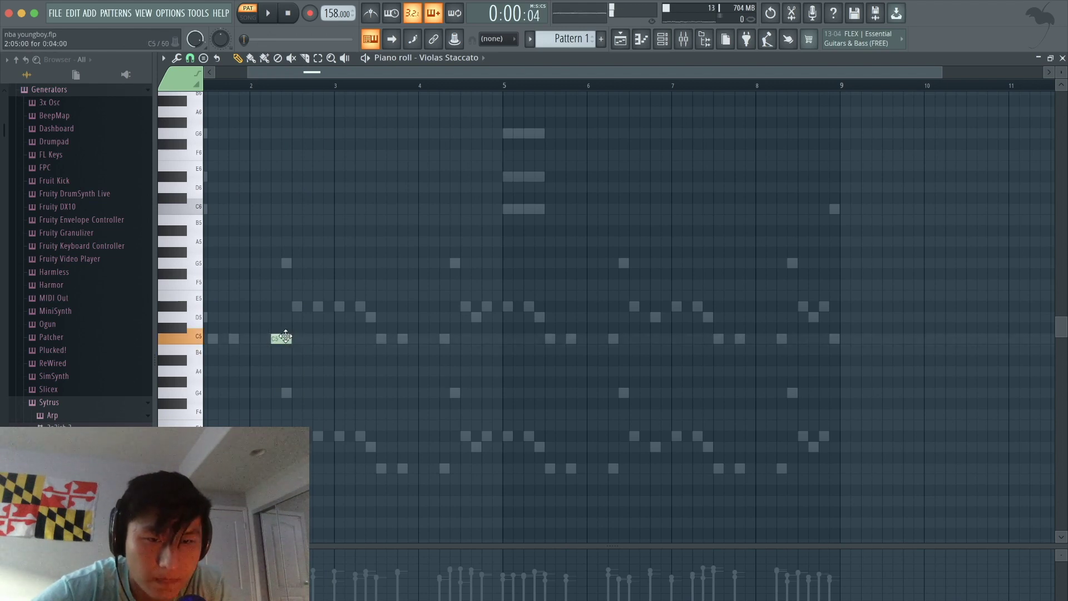
# Shorten the C5 note to two steps and follow it with G5, D#5, D5, D#5 and C5 up to bar 3
pyautogui.scroll(4, 285, 337)
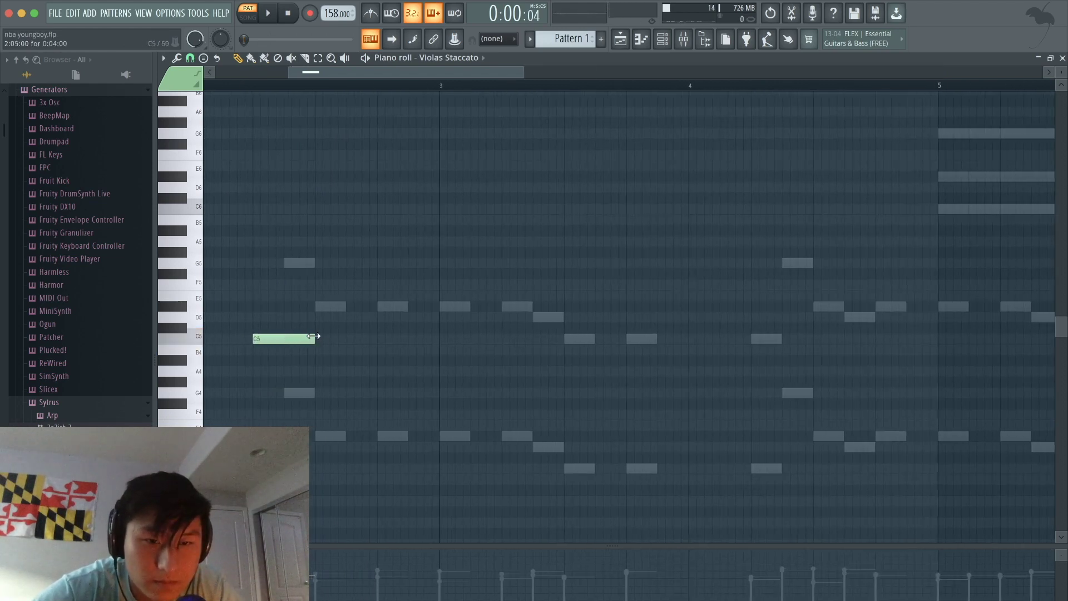
pyautogui.click(287, 263)
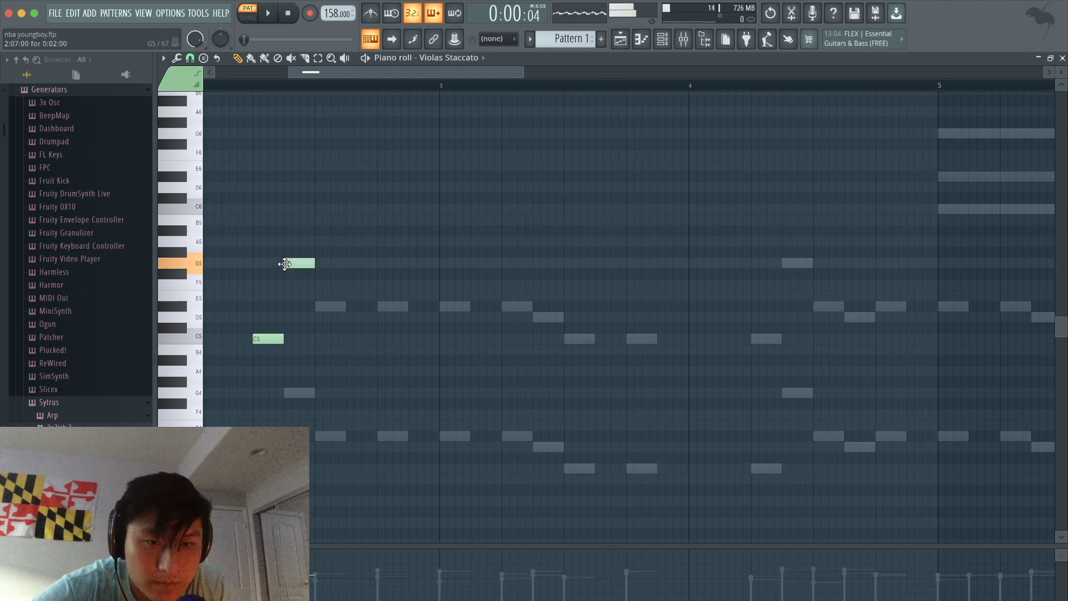
pyautogui.click(315, 307)
pyautogui.click(346, 317)
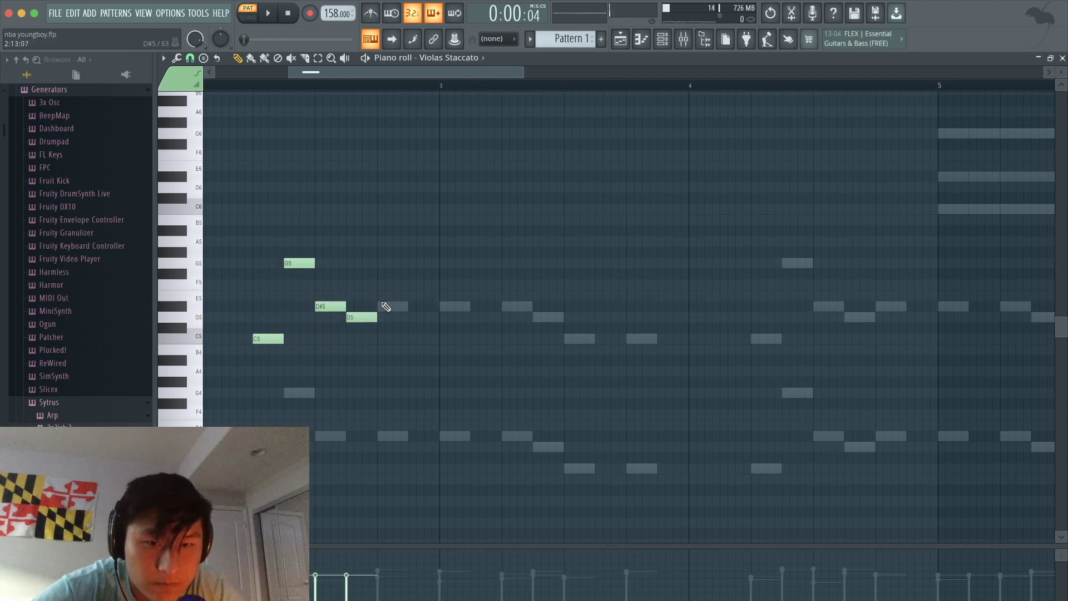
pyautogui.click(381, 307)
pyautogui.click(410, 338)
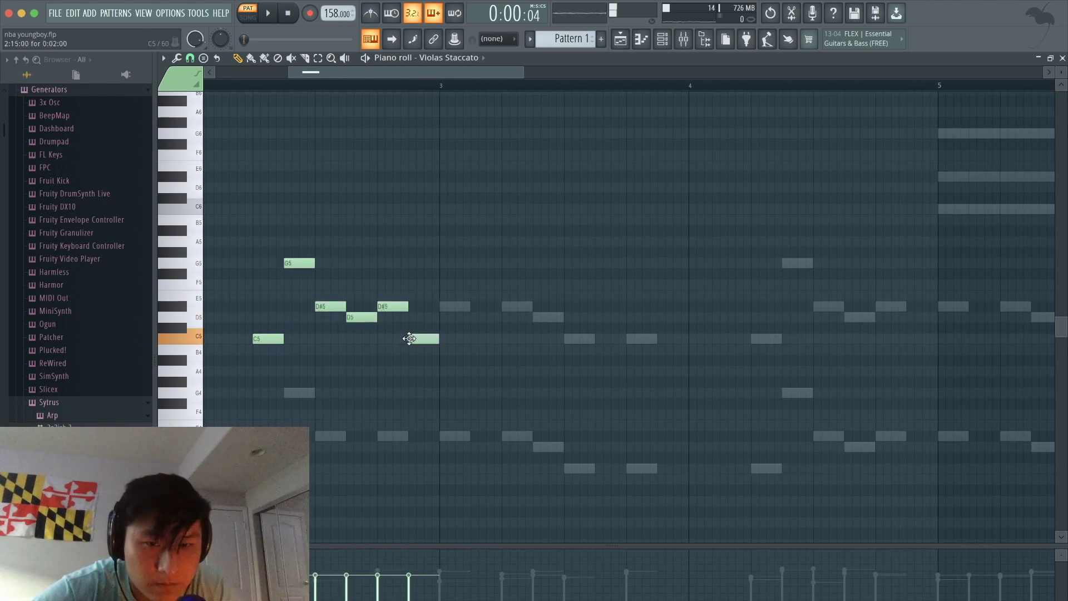
# Copy the six-note viola phrase from bar 2 to the matching position in bar 8 and audition it in the pattern
pyautogui.press('space')
pyautogui.scroll(-3, 444, 379)
pyautogui.moveTo(456, 405); pyautogui.dragTo(262, 232)
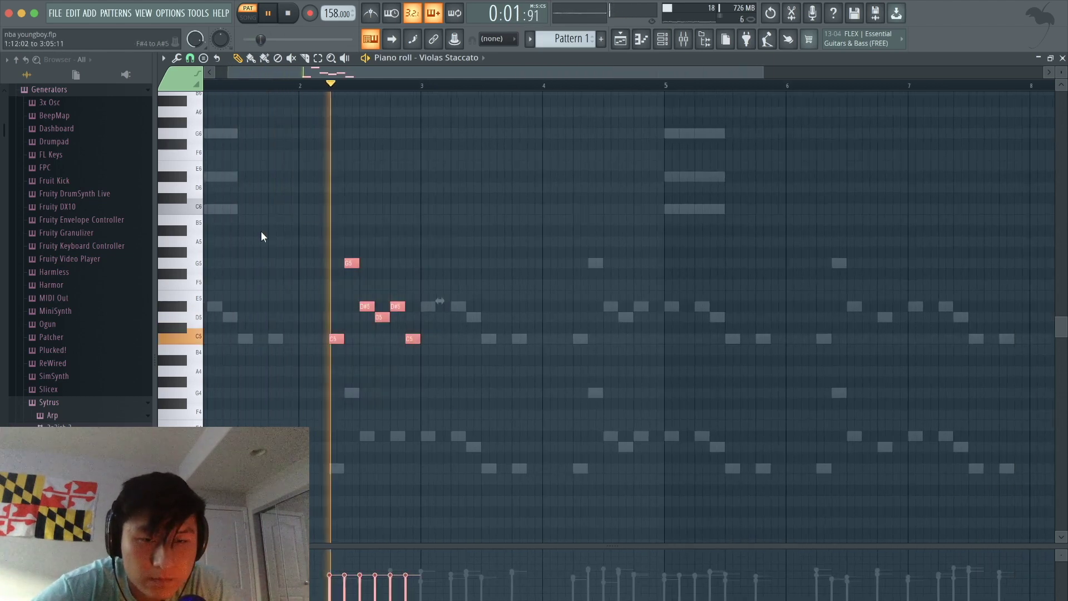
pyautogui.scroll(-2, 261, 232)
pyautogui.moveTo(295, 340); pyautogui.dragTo(722, 354)
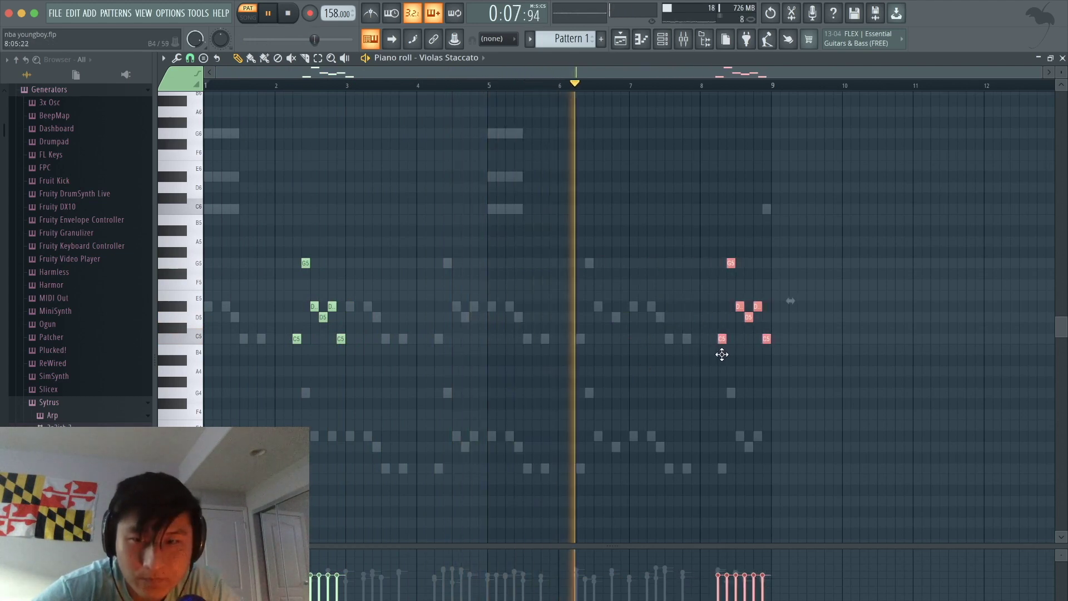
pyautogui.scroll(4, 758, 403)
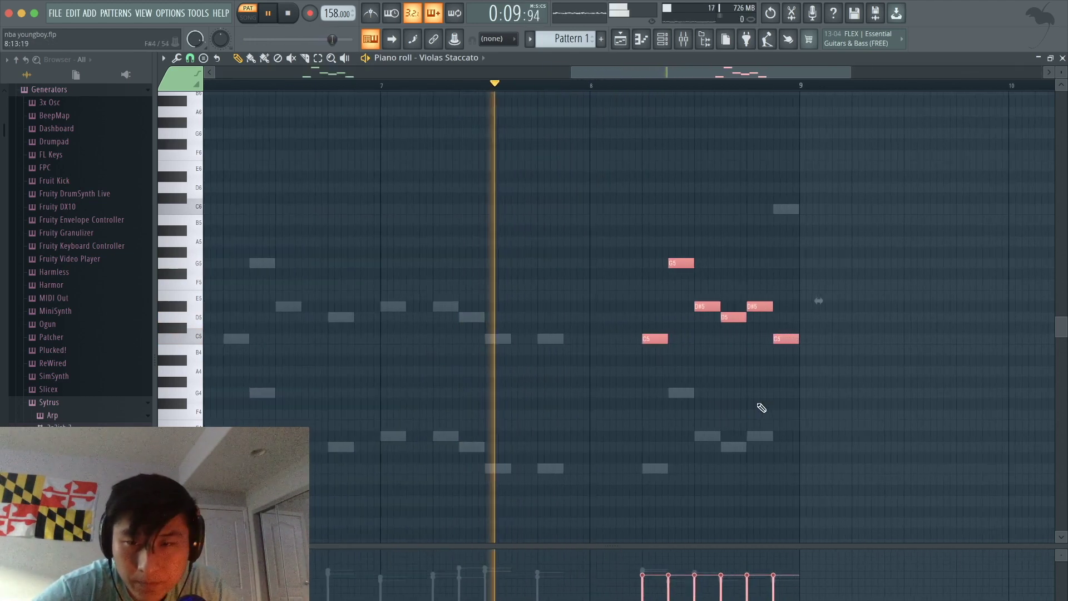
pyautogui.keyDown('super'); pyautogui.click(757, 403); pyautogui.keyUp('super')
pyautogui.scroll(-3, 757, 403)
pyautogui.scroll(-2, 757, 408)
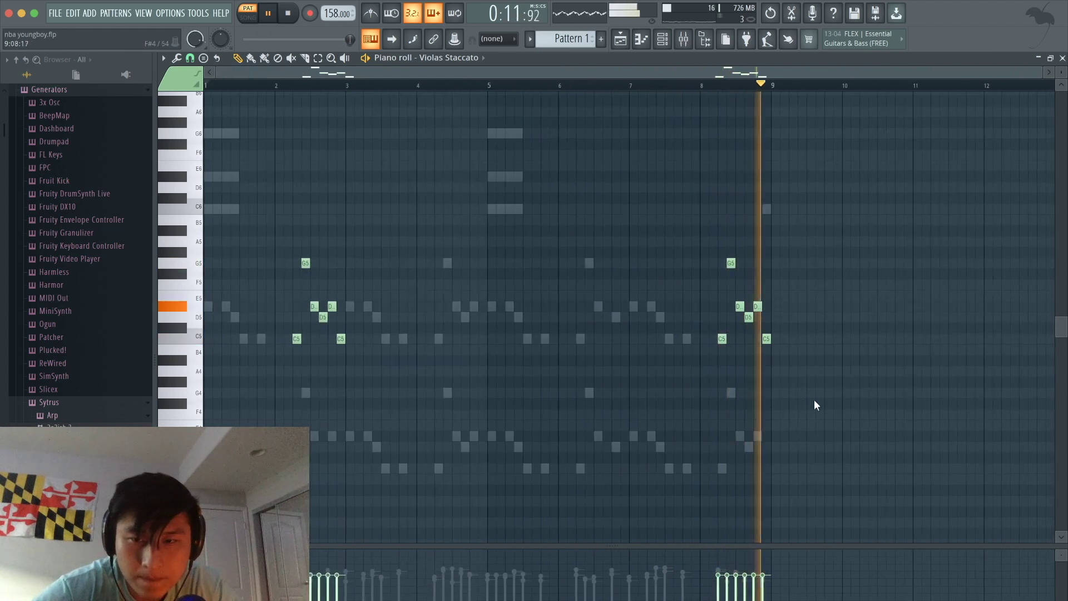
pyautogui.press('space')
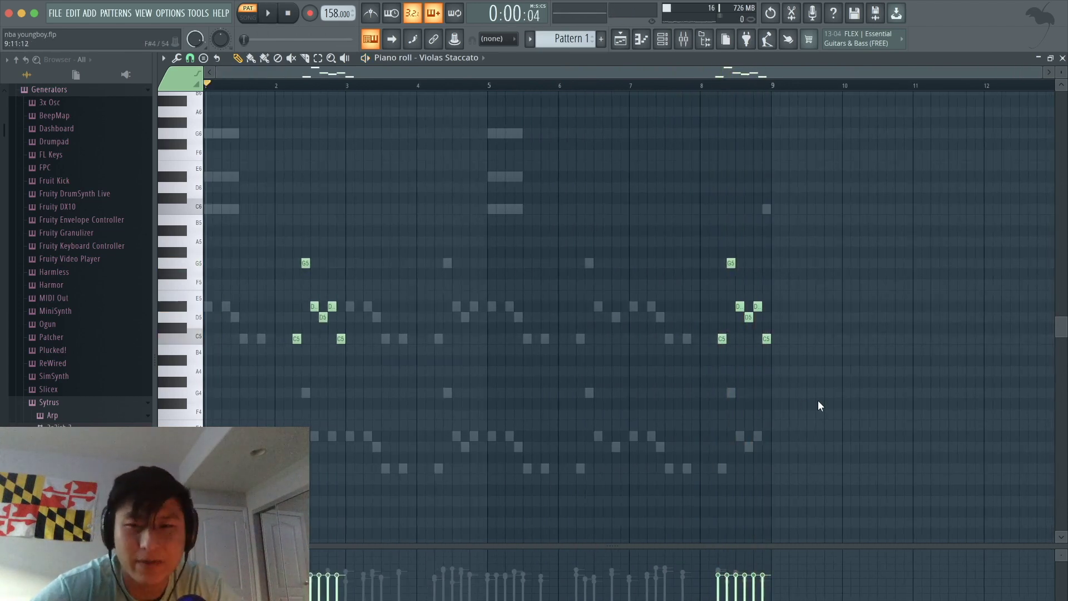
# Duplicate both viola phrases one octave higher, starting on C6, and deselect the notes
pyautogui.moveTo(818, 401); pyautogui.dragTo(181, 209)
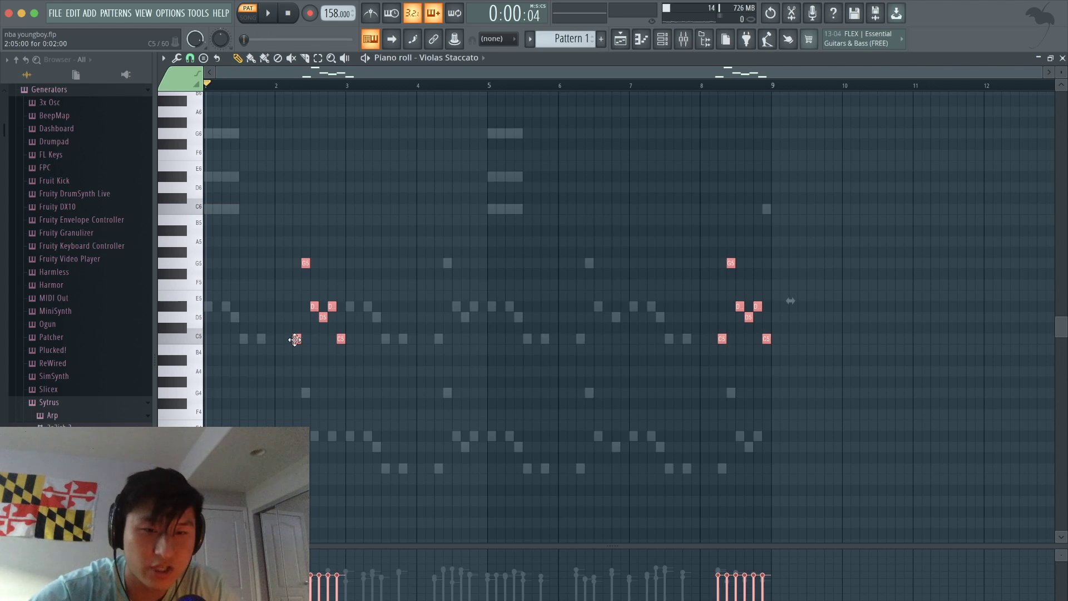
pyautogui.moveTo(295, 339)
pyautogui.mouseDown()
pyautogui.moveTo(307, 340)
pyautogui.moveTo(296, 343)
pyautogui.mouseUp()
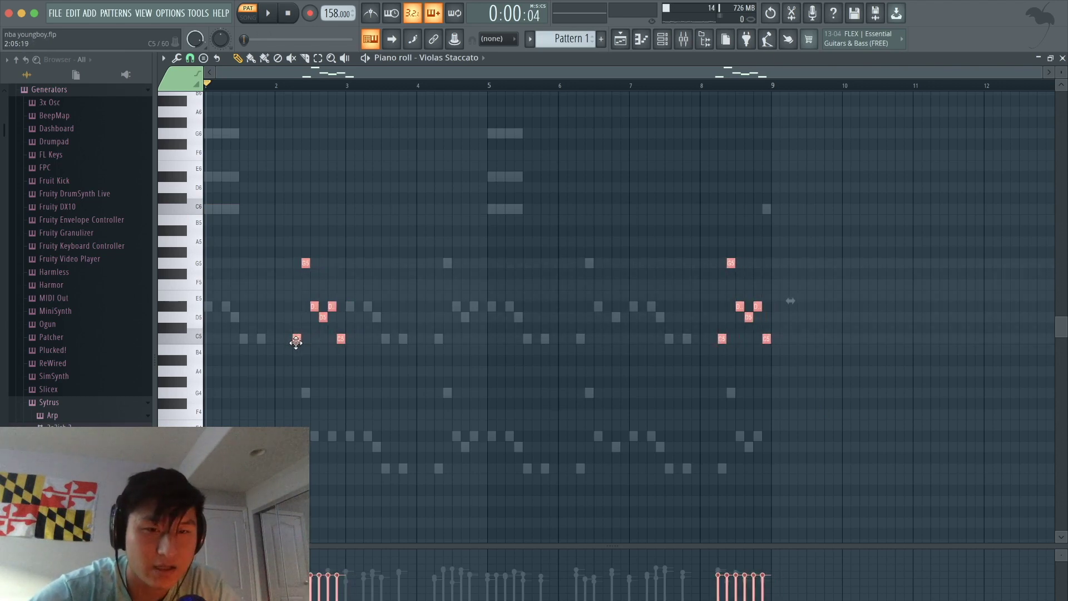
pyautogui.hotkey('ctrl', 'Up')
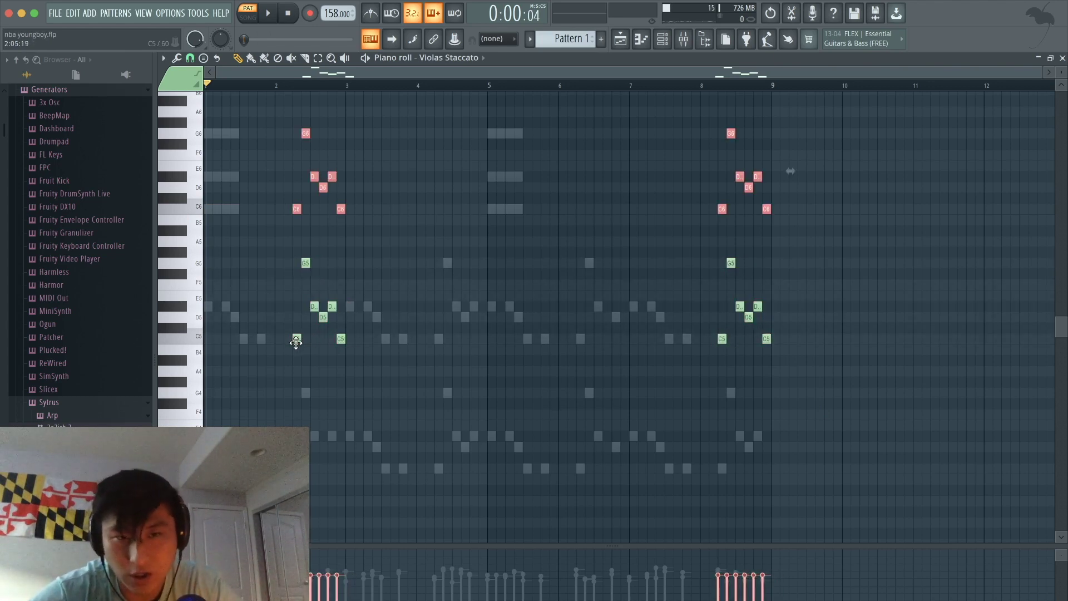
pyautogui.hotkey('ctrl', 'd')
pyautogui.scroll(3, 516, 234)
# Audition the octave-doubled viola phrase from bar 2, bring up the mixer on Insert 3, and stop playback
pyautogui.press('space')
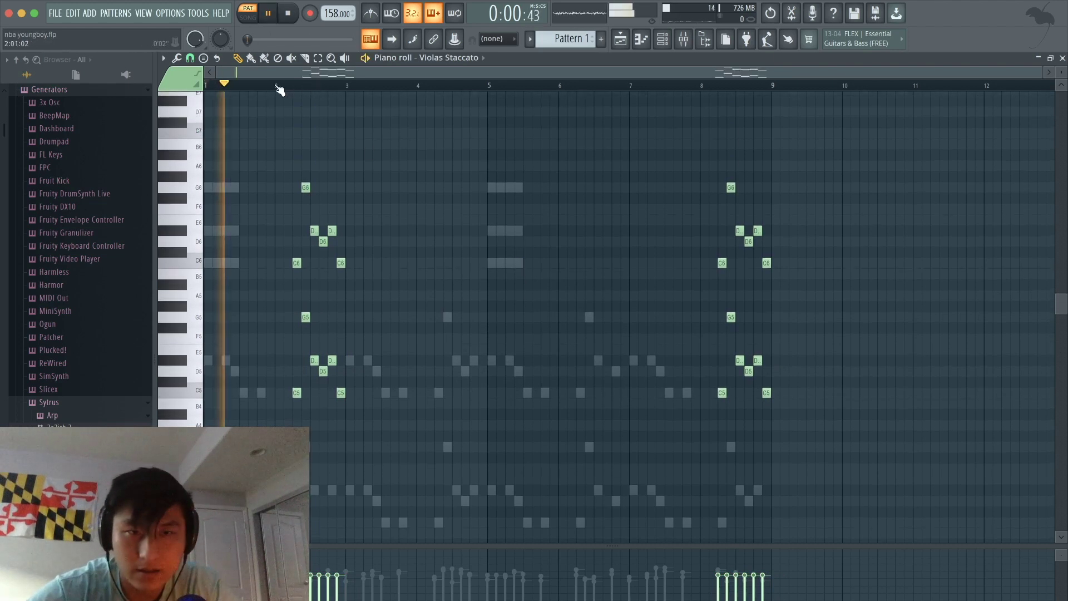
pyautogui.click(273, 86)
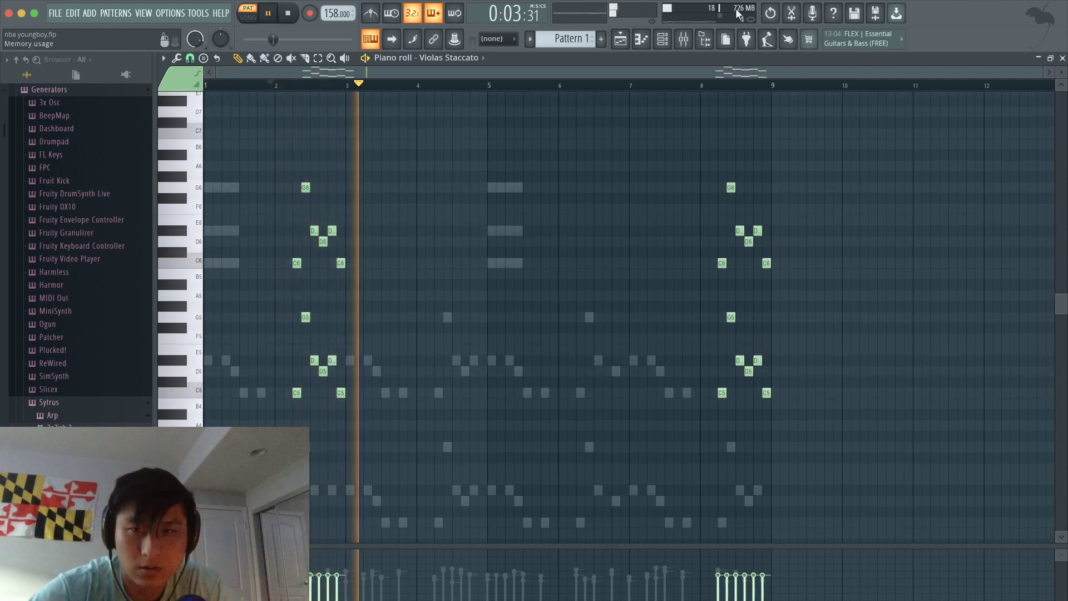
pyautogui.click(687, 43)
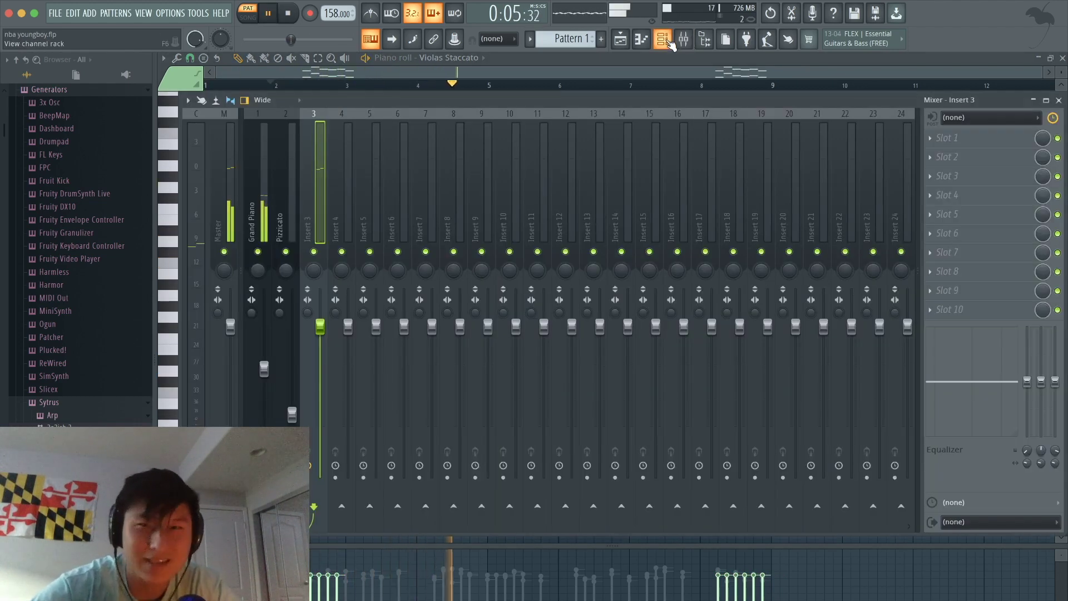
pyautogui.press('space')
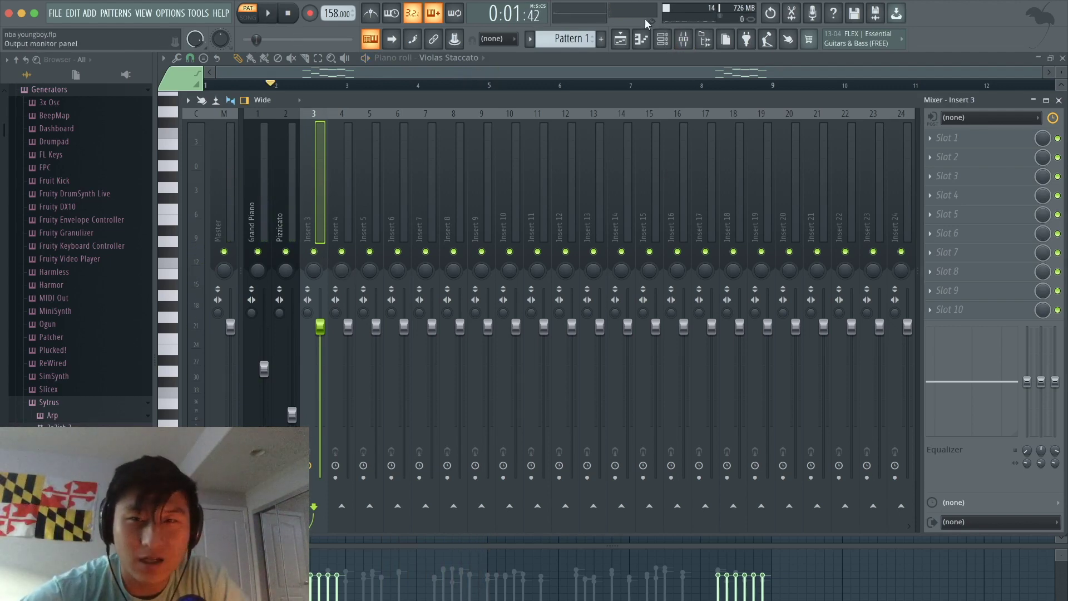
# Route the Violas Staccato channel to mixer Insert 3
pyautogui.click(663, 39)
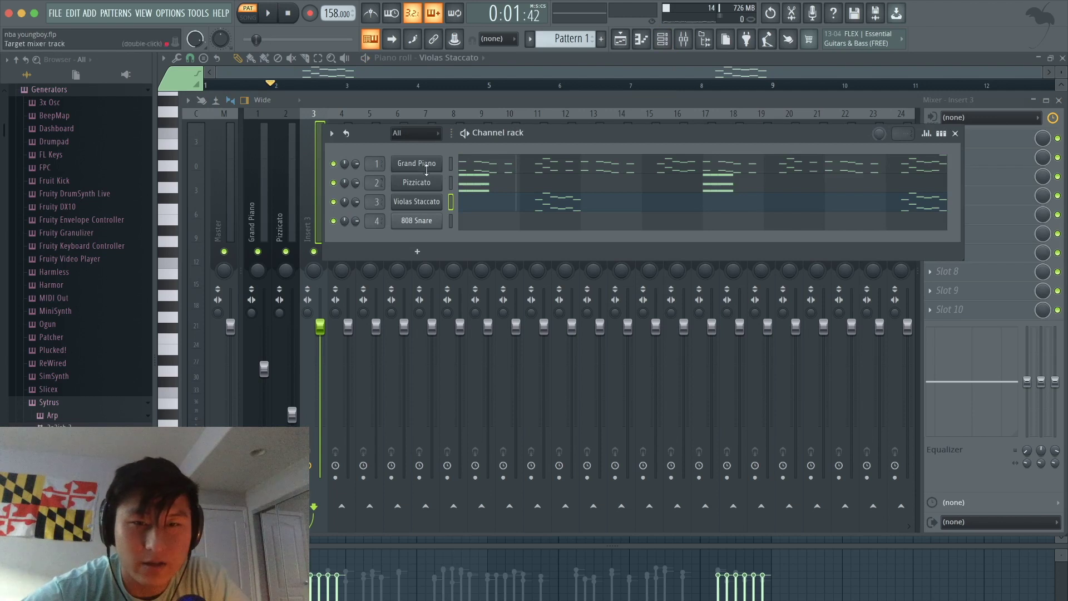
pyautogui.click(312, 195)
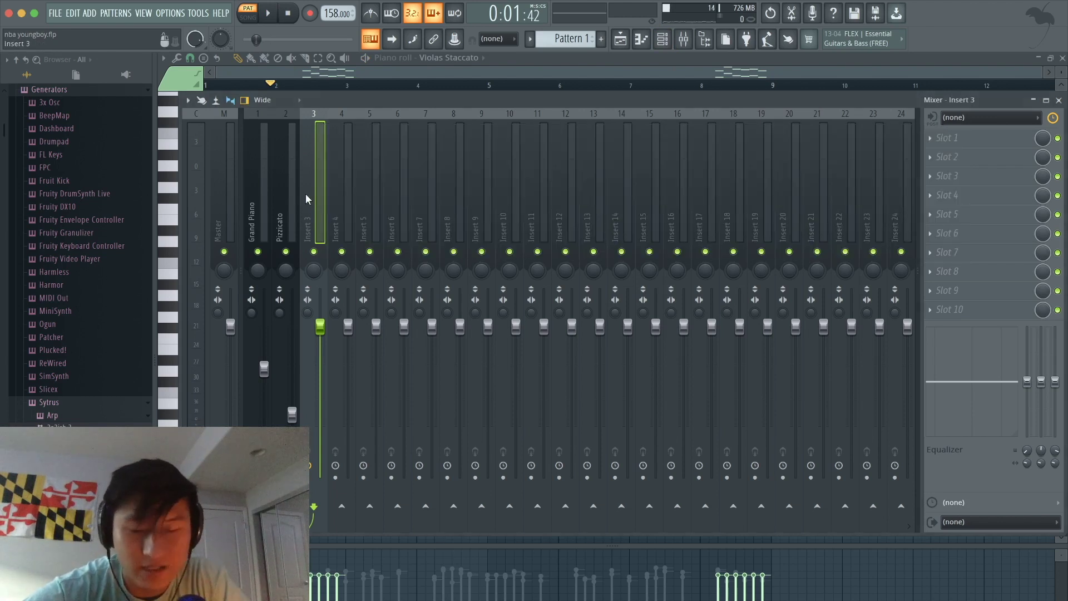
pyautogui.hotkey('ctrl', 'l')
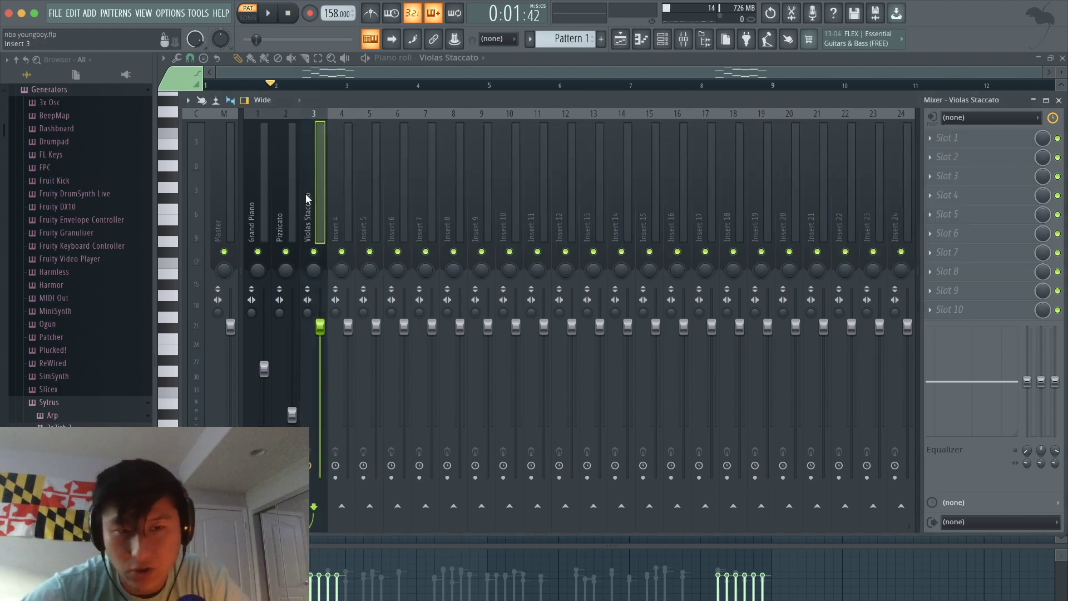
# Solo the Violas Staccato mixer track and lower its volume to 77% (-5.6 dB) during playback
pyautogui.rightClick(314, 252)
pyautogui.press('space')
pyautogui.moveTo(320, 327); pyautogui.dragTo(320, 362)
pyautogui.press('space')
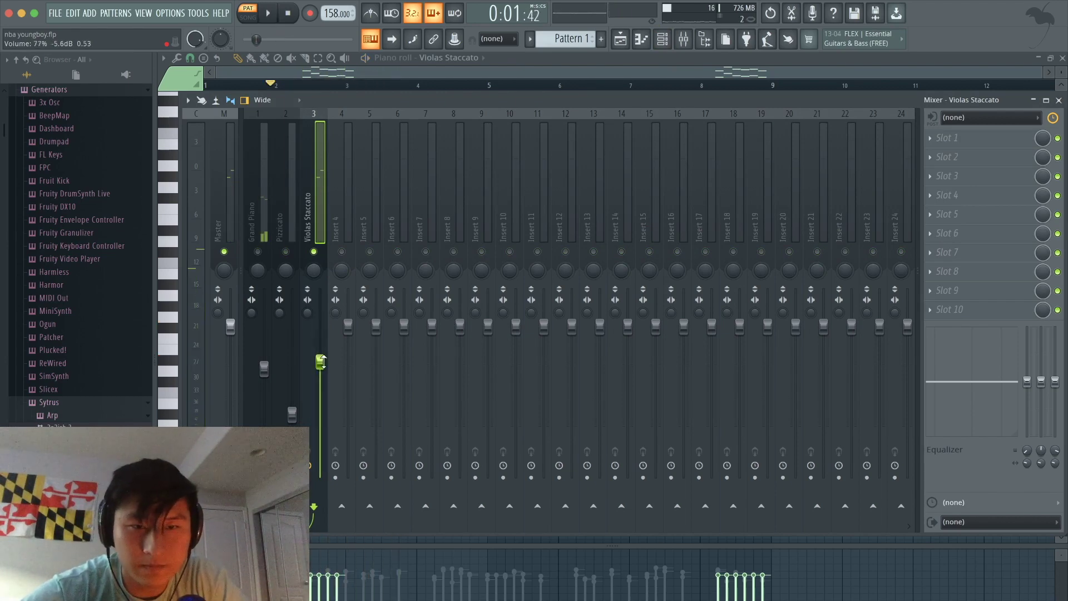
# Add Fruity Parametric EQ 2 to the Violas Staccato track, cutting the lows, boosting band 6 and lowering band 7
pyautogui.click(983, 139)
pyautogui.click(786, 513)
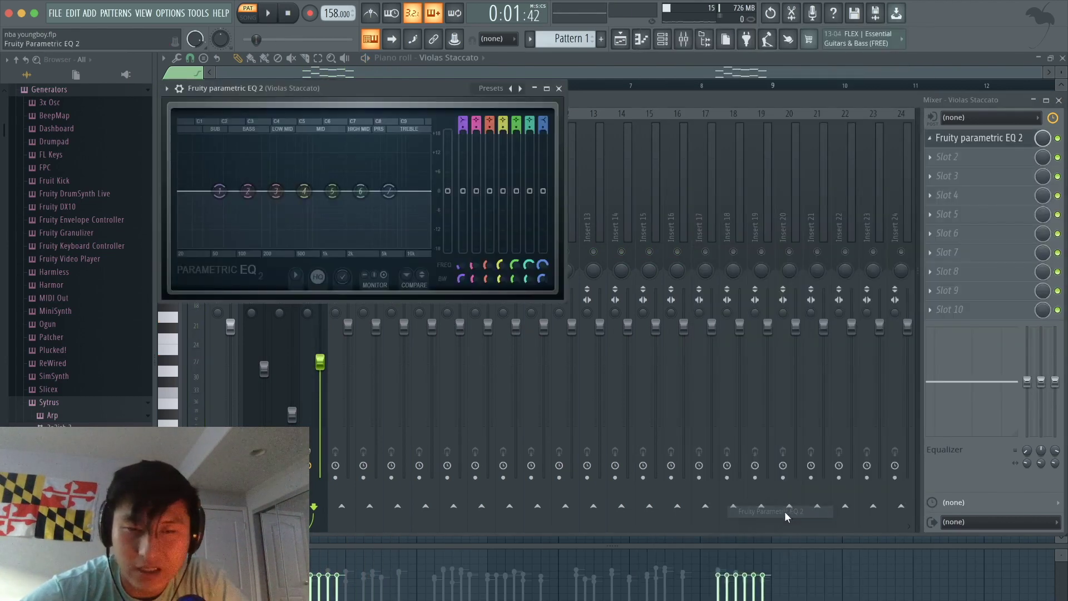
pyautogui.press('space')
pyautogui.moveTo(313, 245); pyautogui.dragTo(288, 246)
pyautogui.moveTo(360, 191); pyautogui.dragTo(404, 205)
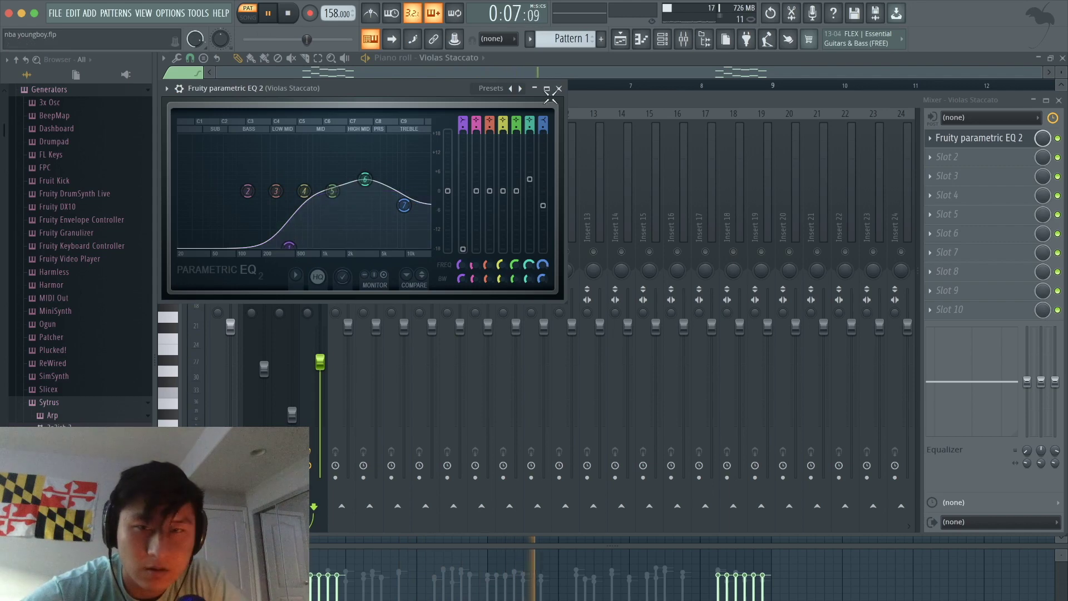
# Add Fruity Reeverb 2 after the EQ on the Violas Staccato track and raise its wet level slightly
pyautogui.click(974, 138)
pyautogui.click(963, 156)
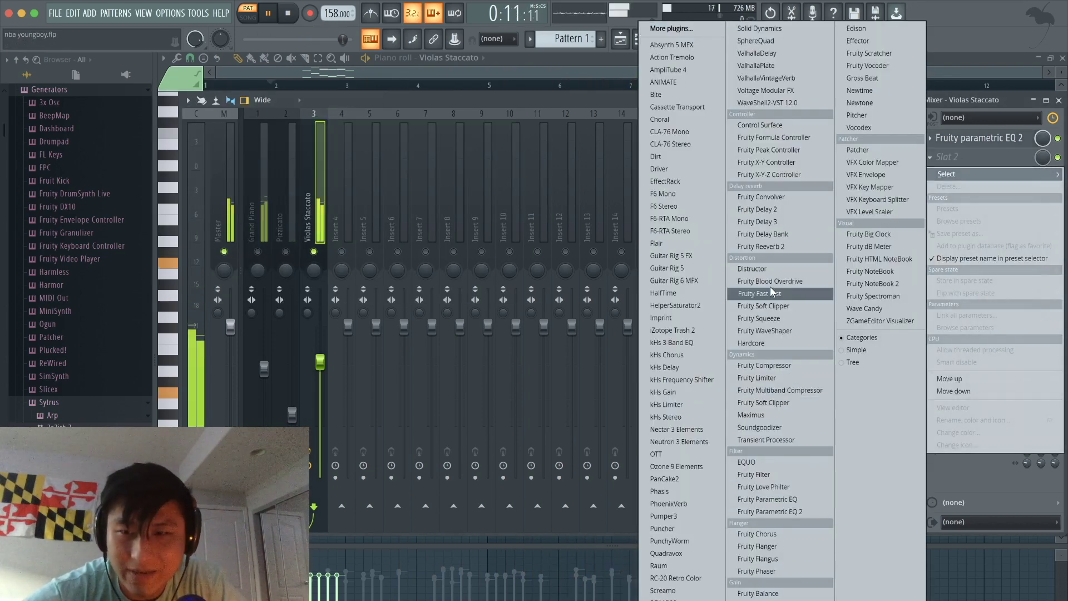
pyautogui.click(772, 246)
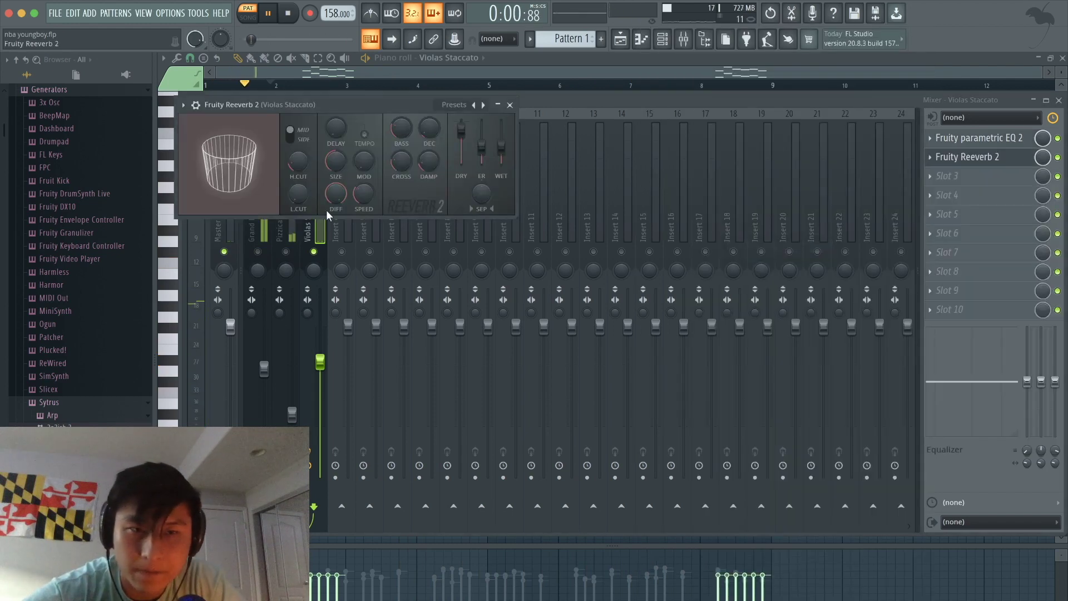
pyautogui.moveTo(501, 148); pyautogui.dragTo(502, 143)
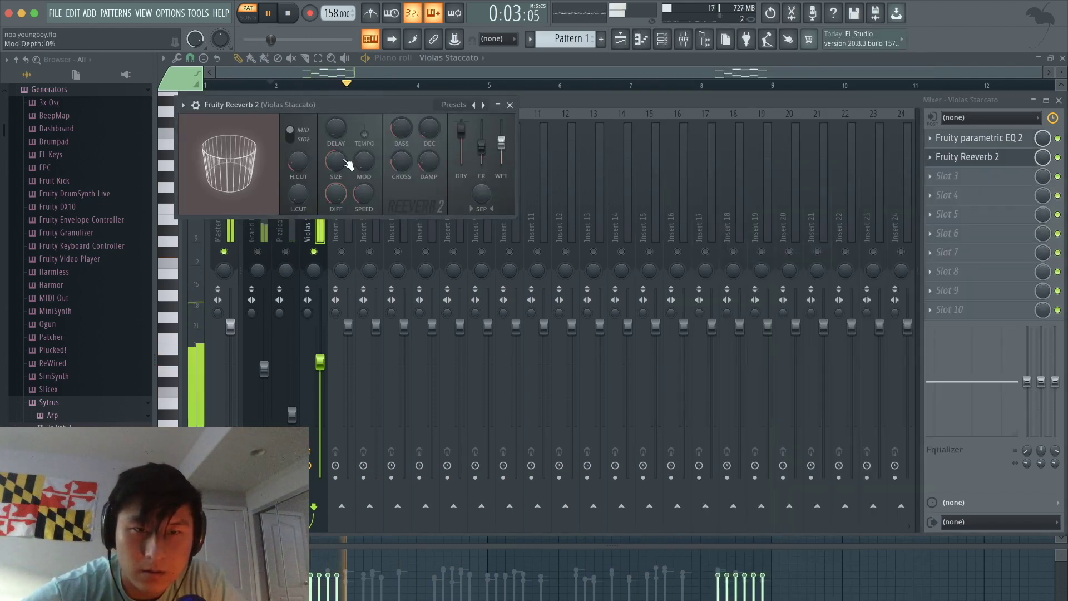
pyautogui.press('space')
pyautogui.click(510, 106)
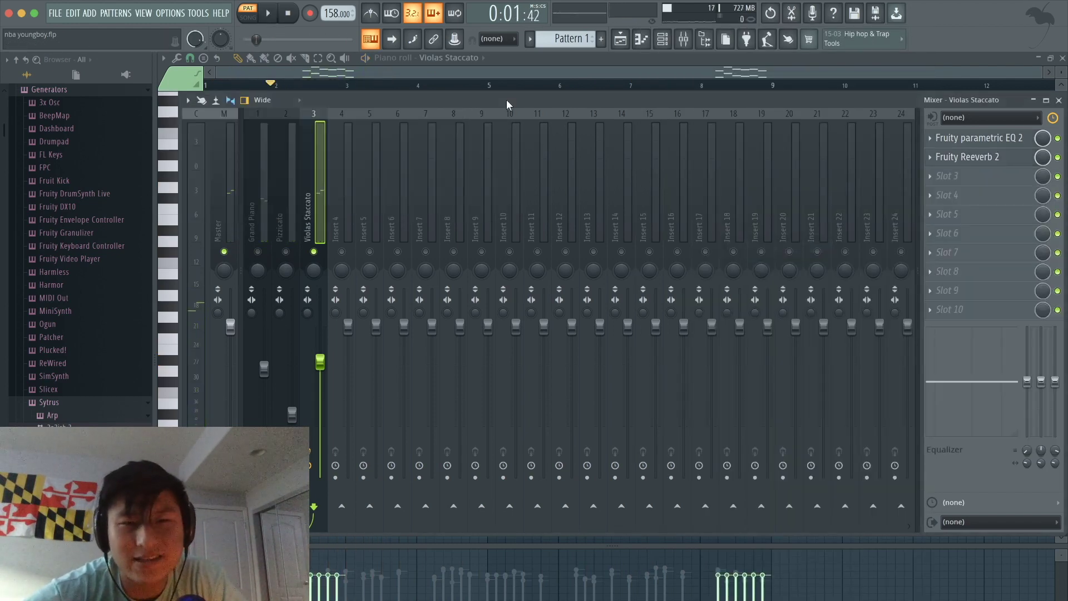
# Audition the soloed viola phrase in the pattern with its new effects while viewing the channel rack
pyautogui.click(620, 39)
pyautogui.click(665, 41)
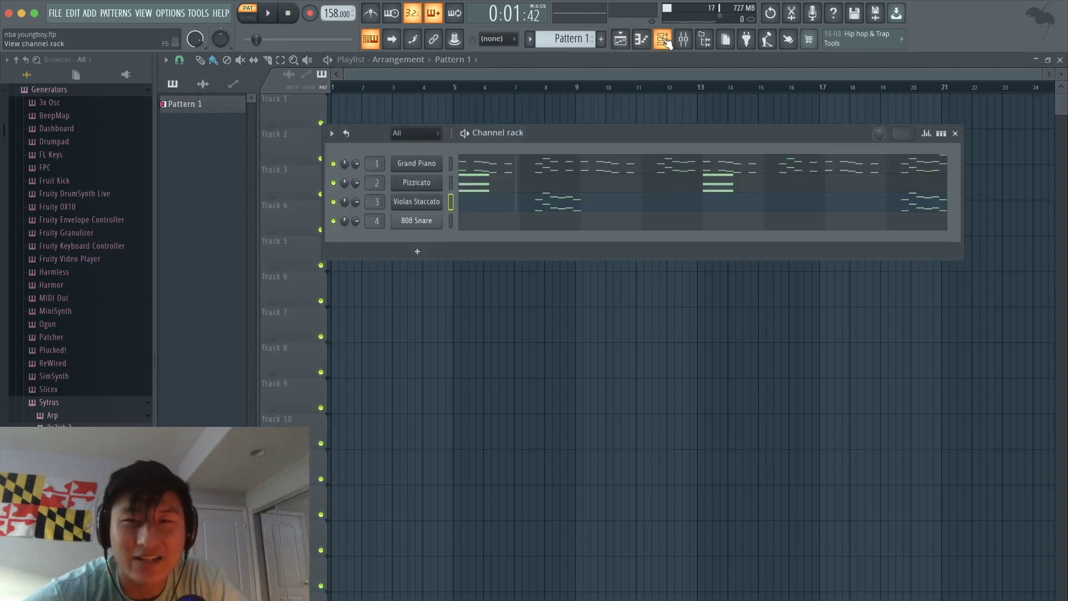
pyautogui.press('space')
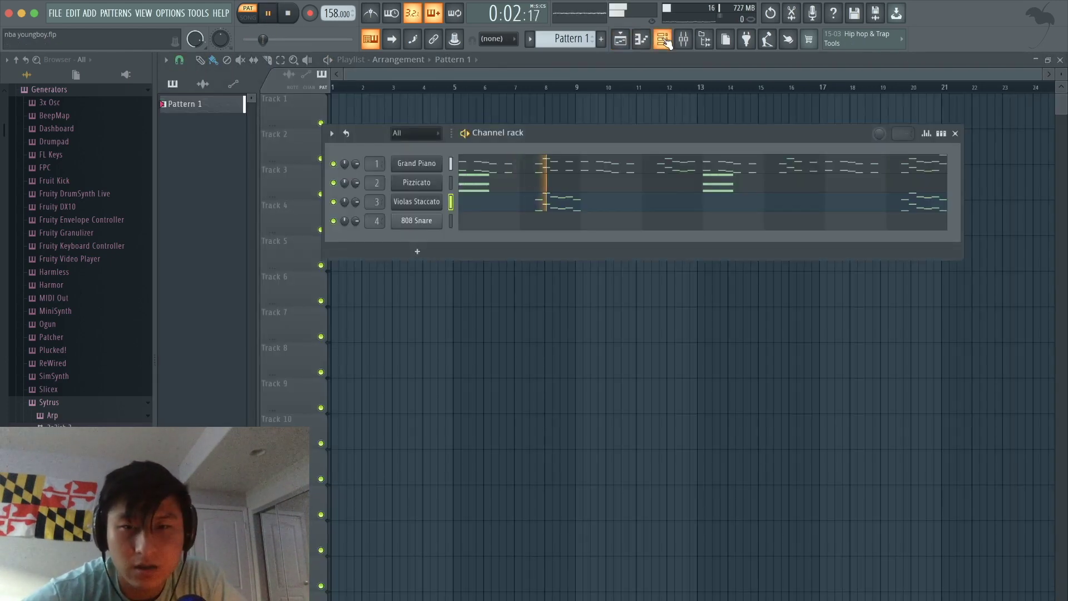
pyautogui.press('space')
# Add Fruity Delay 2 before Fruity Reeverb 2 on the violas, in ping-pong mode with reduced input and feedback volumes
pyautogui.click(684, 39)
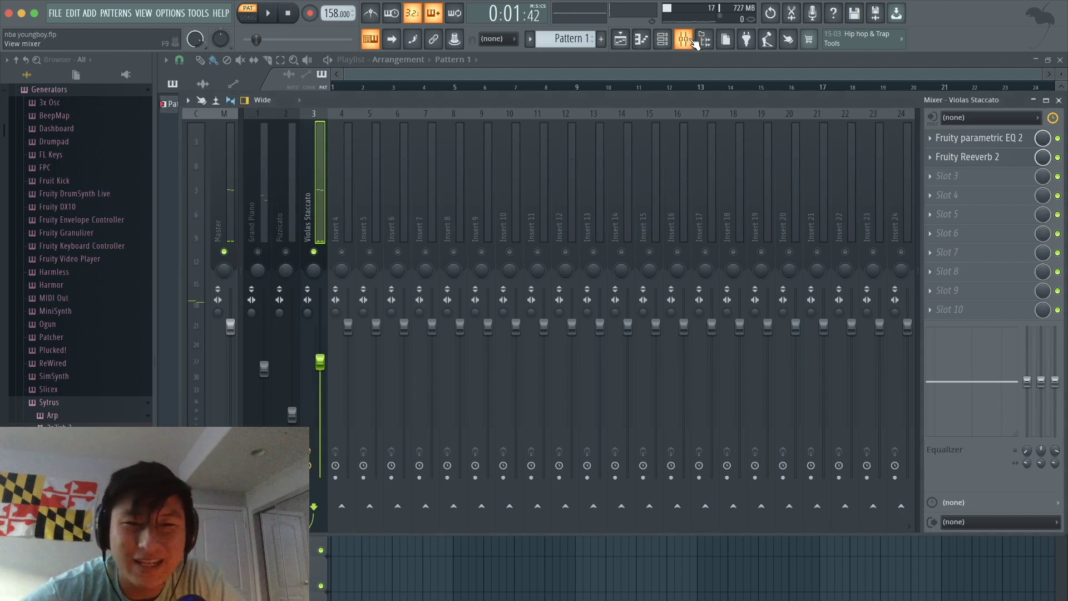
pyautogui.click(971, 176)
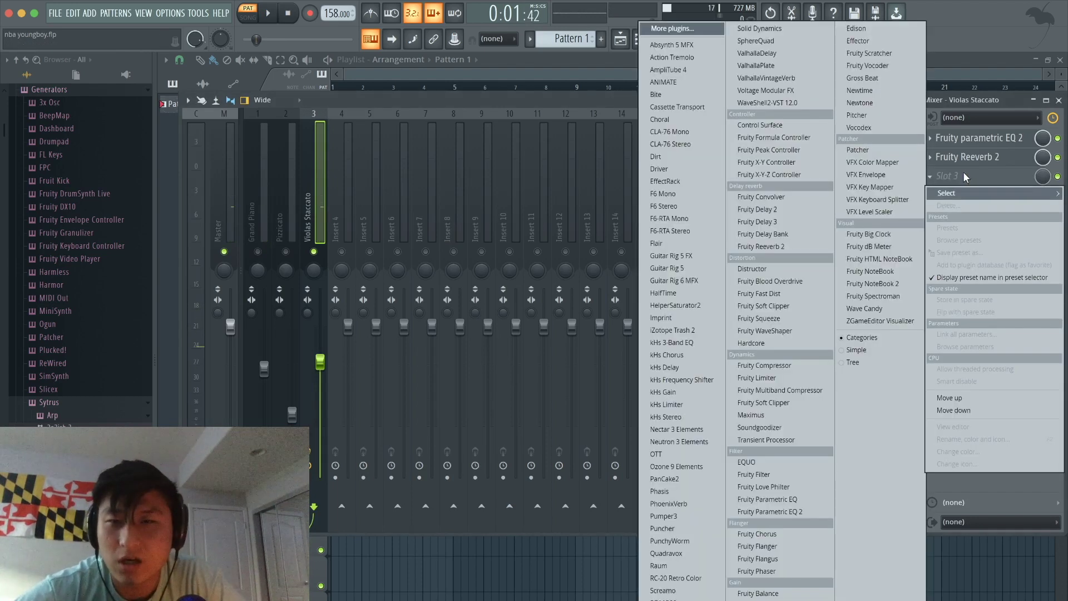
pyautogui.click(772, 211)
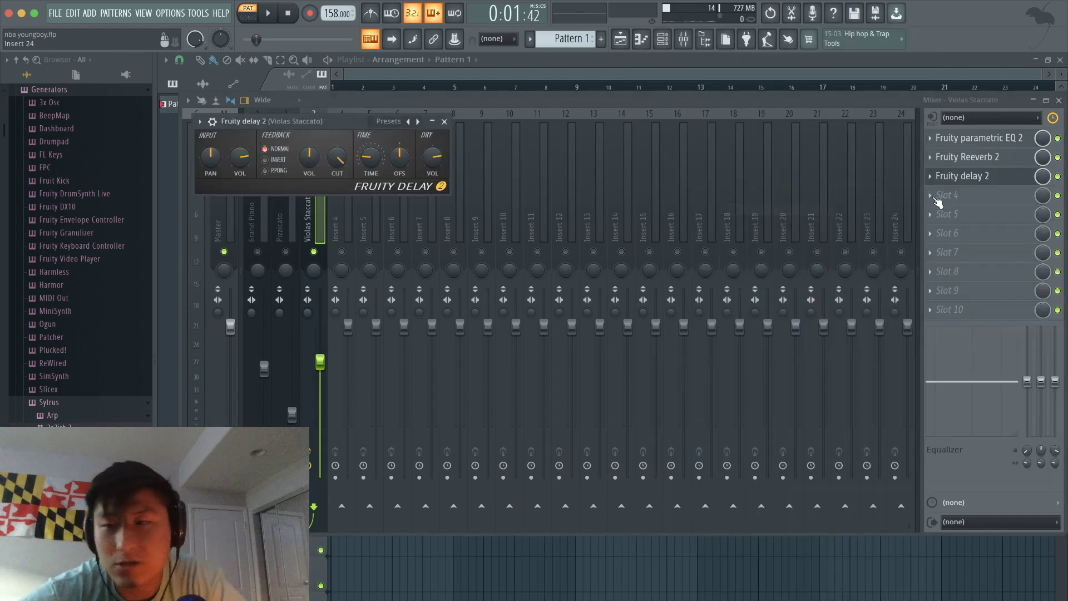
pyautogui.moveTo(966, 183); pyautogui.dragTo(965, 160)
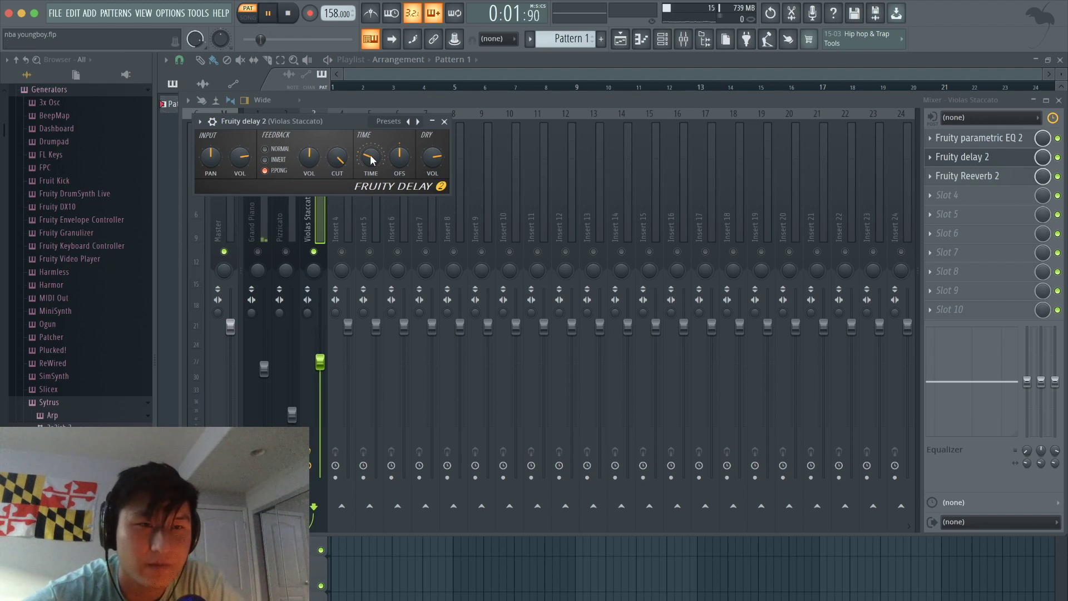
pyautogui.moveTo(240, 156)
pyautogui.mouseDown()
pyautogui.moveTo(240, 174)
pyautogui.moveTo(238, 158)
pyautogui.mouseUp()
pyautogui.press('space')
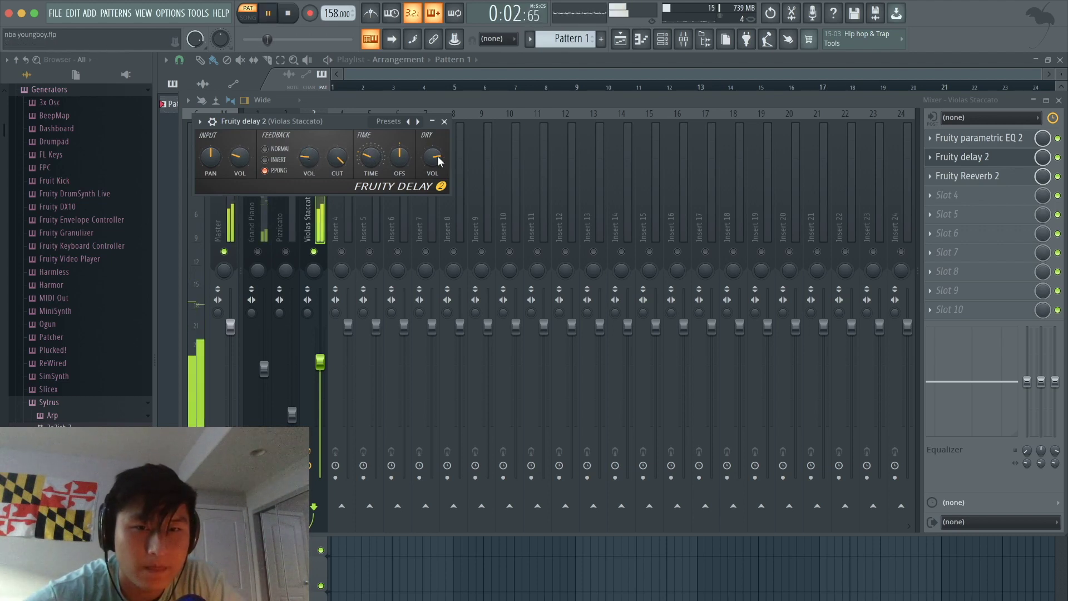
pyautogui.click(445, 122)
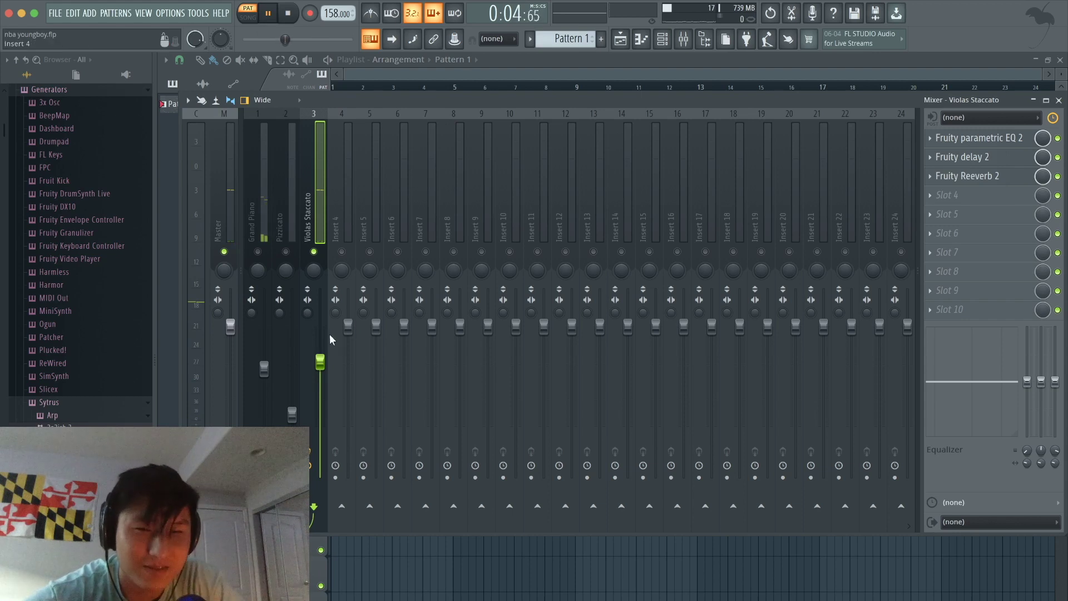
# Lower the Violas Staccato volume to 56% (-11.0 dB), unsolo the track and raise the Pizzicato level slightly
pyautogui.moveTo(319, 363); pyautogui.dragTo(320, 393)
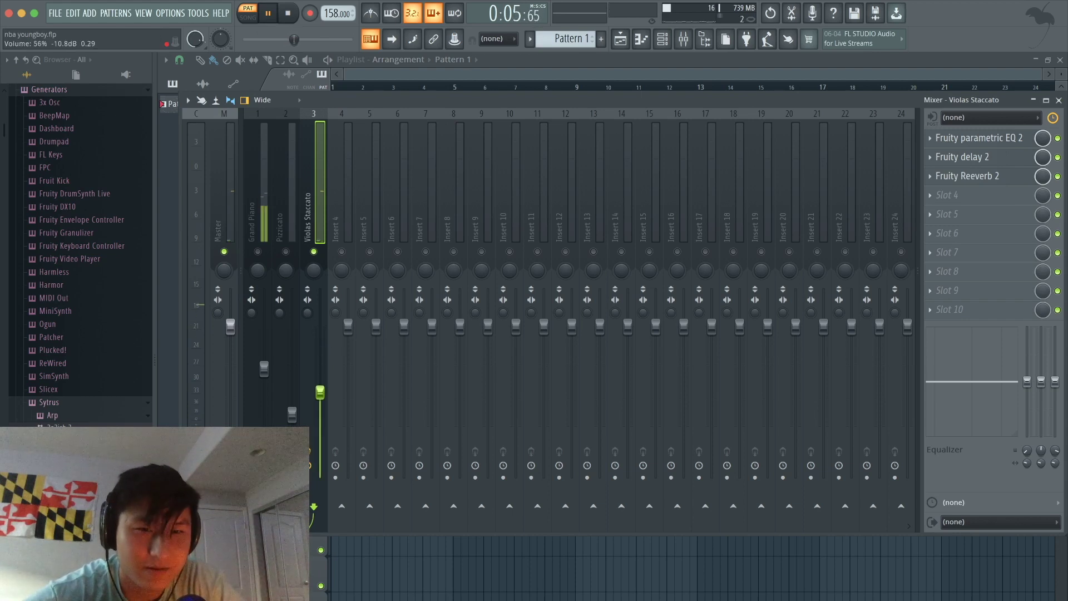
pyautogui.rightClick(314, 251)
pyautogui.click(264, 368)
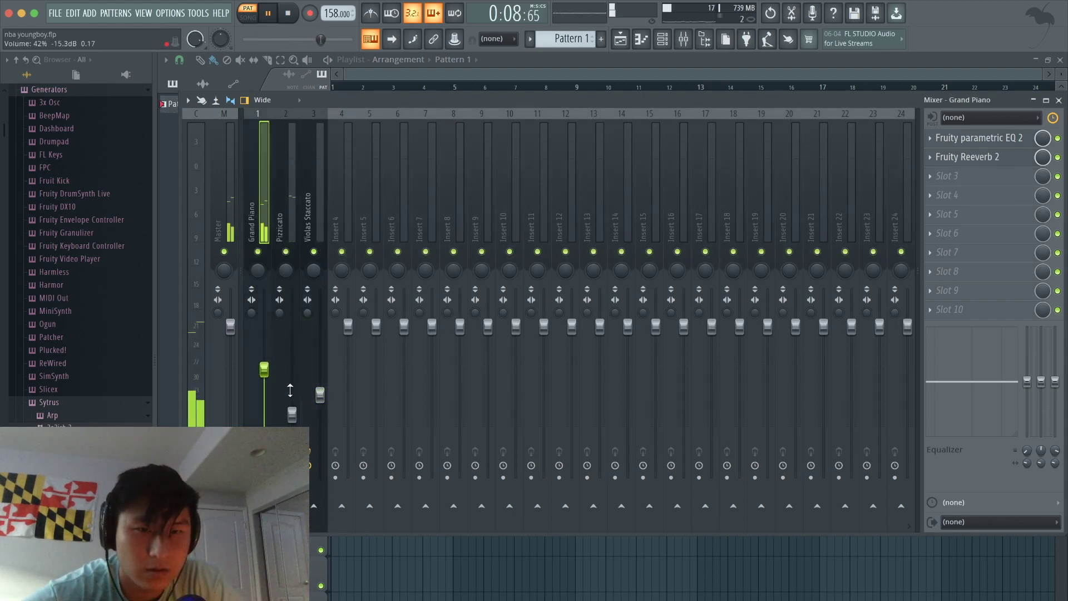
pyautogui.moveTo(292, 414); pyautogui.dragTo(292, 411)
pyautogui.click(320, 391)
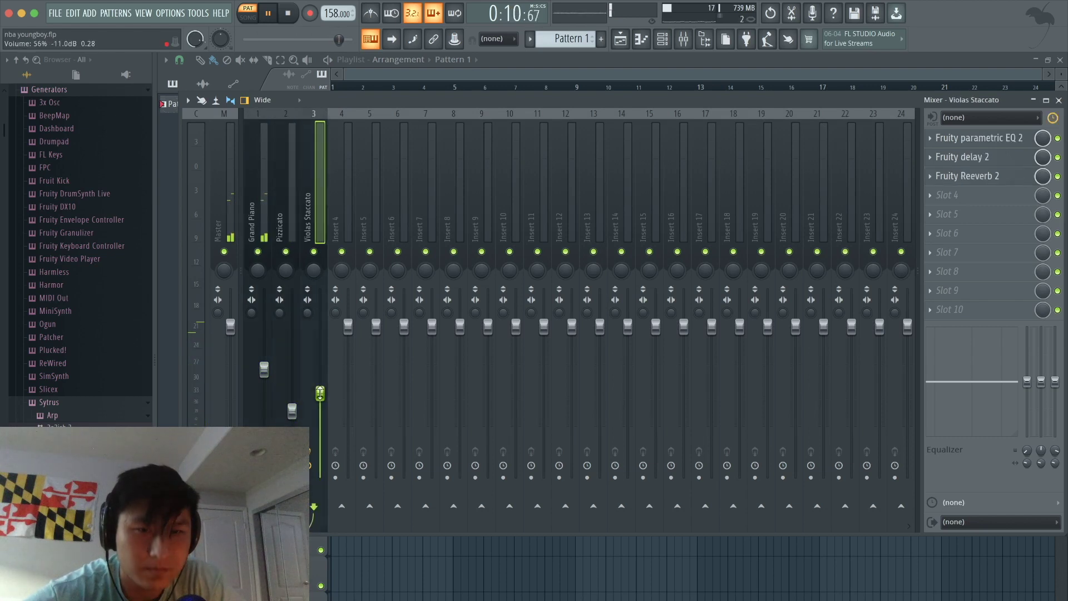
# Bring up the channel rack, stop playback and open the DRUMS sample folder inside Patches
pyautogui.click(666, 41)
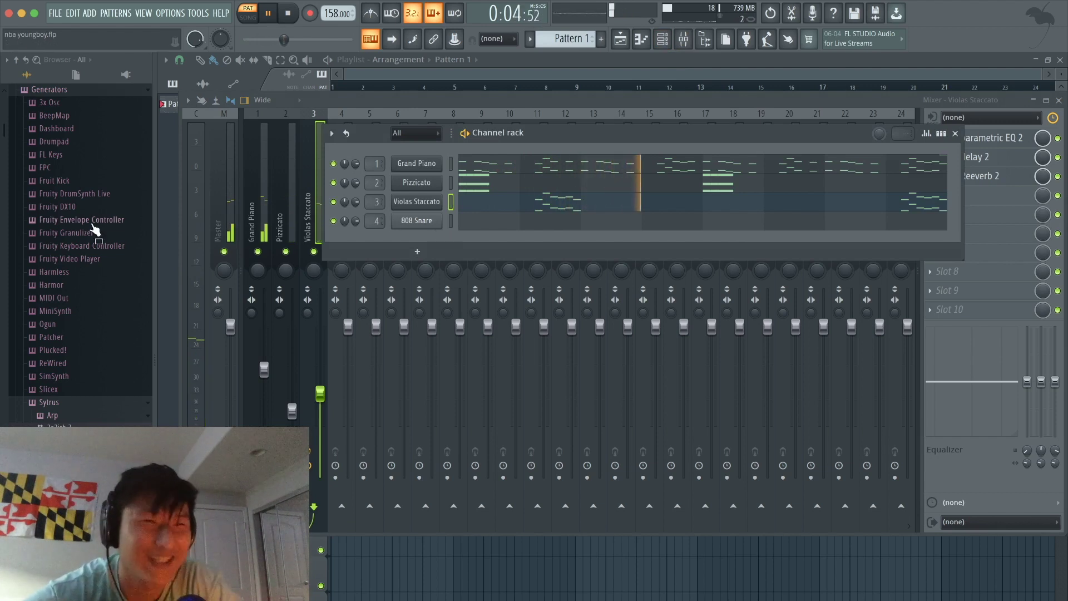
pyautogui.scroll(3, 91, 226)
pyautogui.click(44, 135)
pyautogui.press('space')
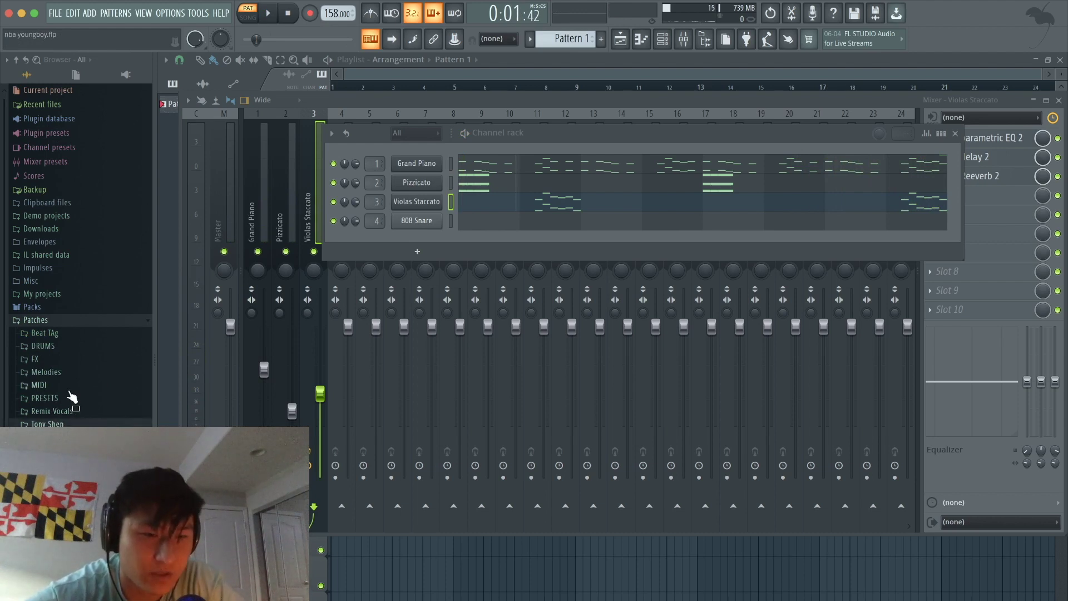
pyautogui.click(61, 349)
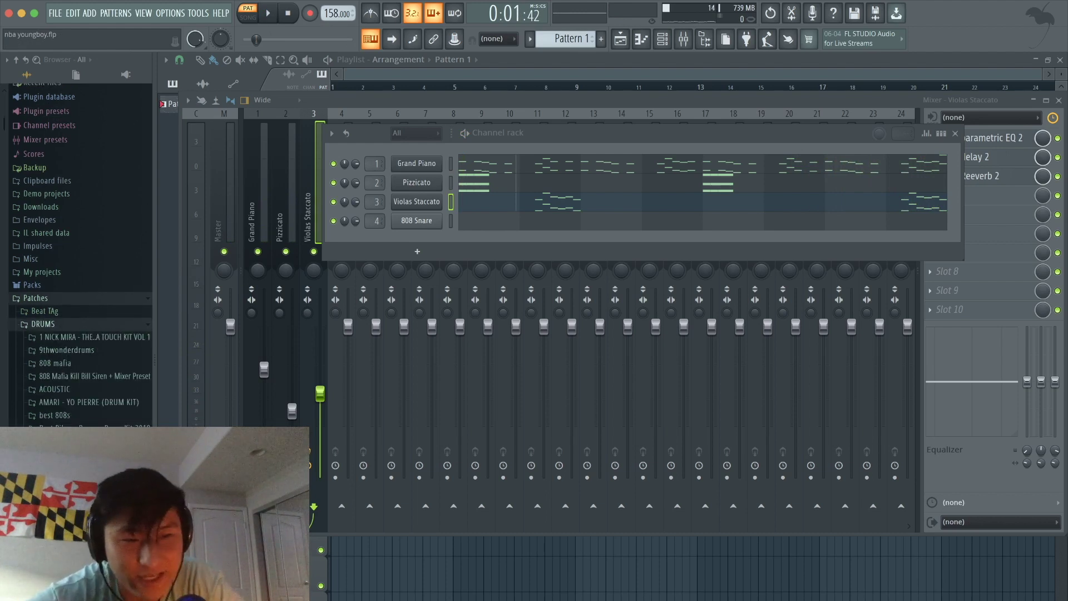
# Audition the hearts sample in Slap Pack VOL 3 and load it onto the 808 Snare channel as its replacement
pyautogui.scroll(-10, 61, 349)
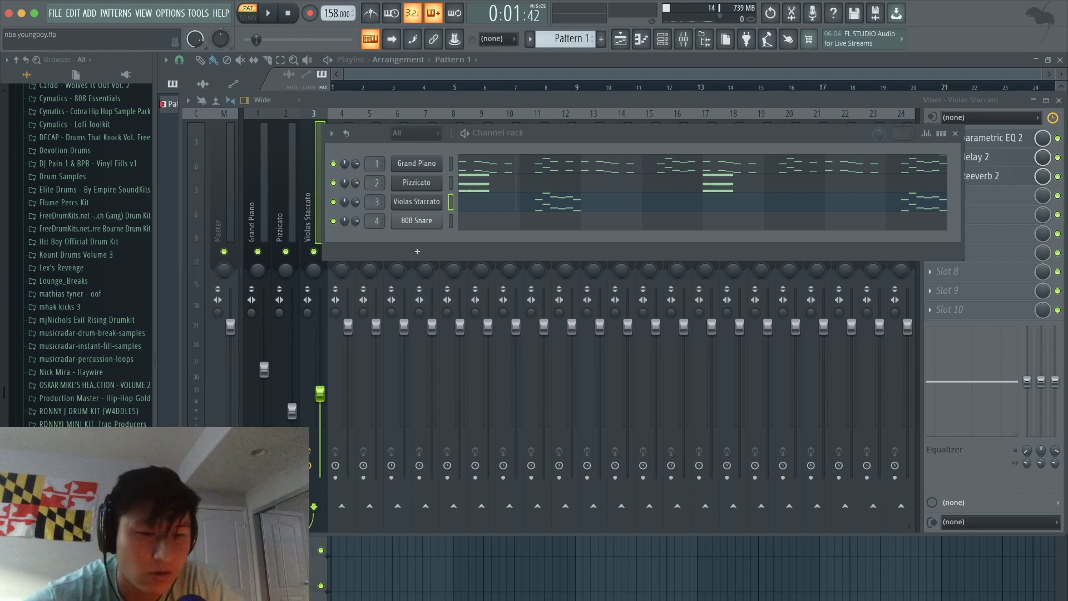
pyautogui.scroll(-3, 89, 255)
pyautogui.scroll(-2, 89, 256)
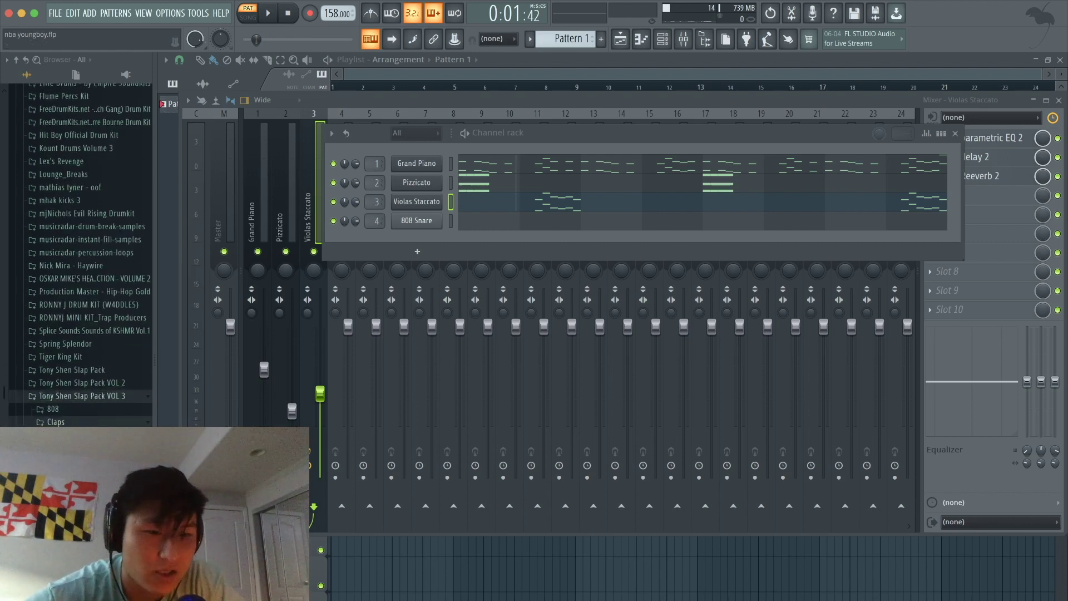
pyautogui.click(67, 473)
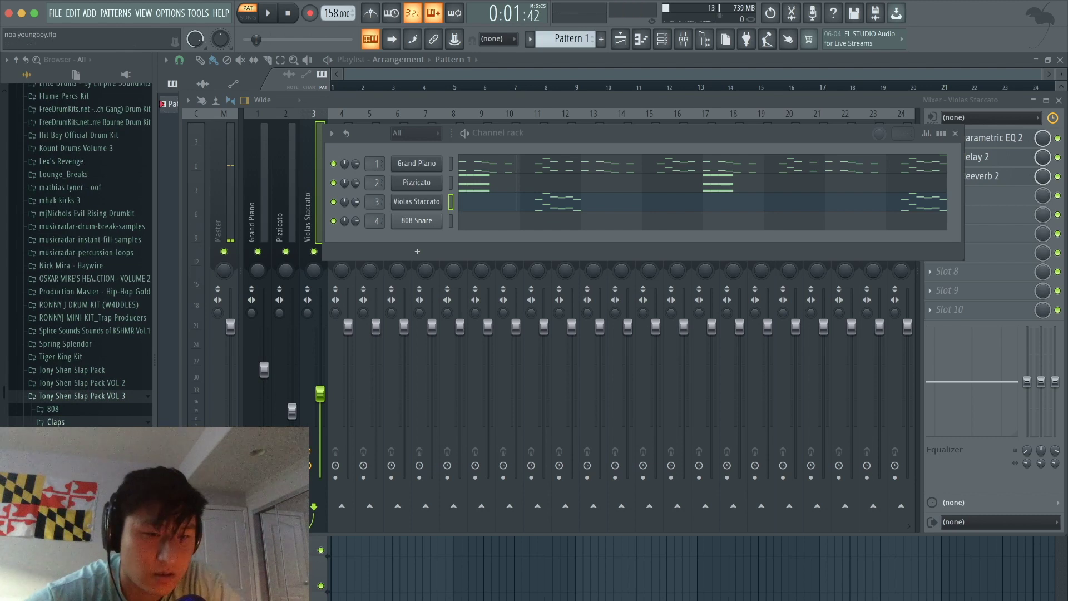
pyautogui.moveTo(66, 473); pyautogui.dragTo(420, 224)
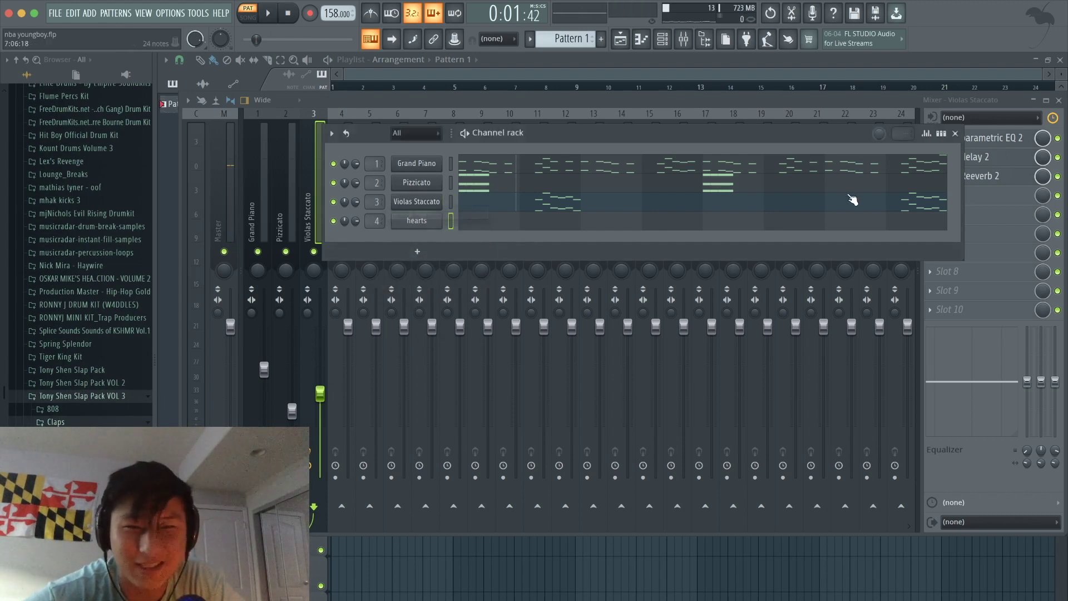
# Place a hearts hit on step 9 of the step sequencer and play the pattern
pyautogui.click(941, 133)
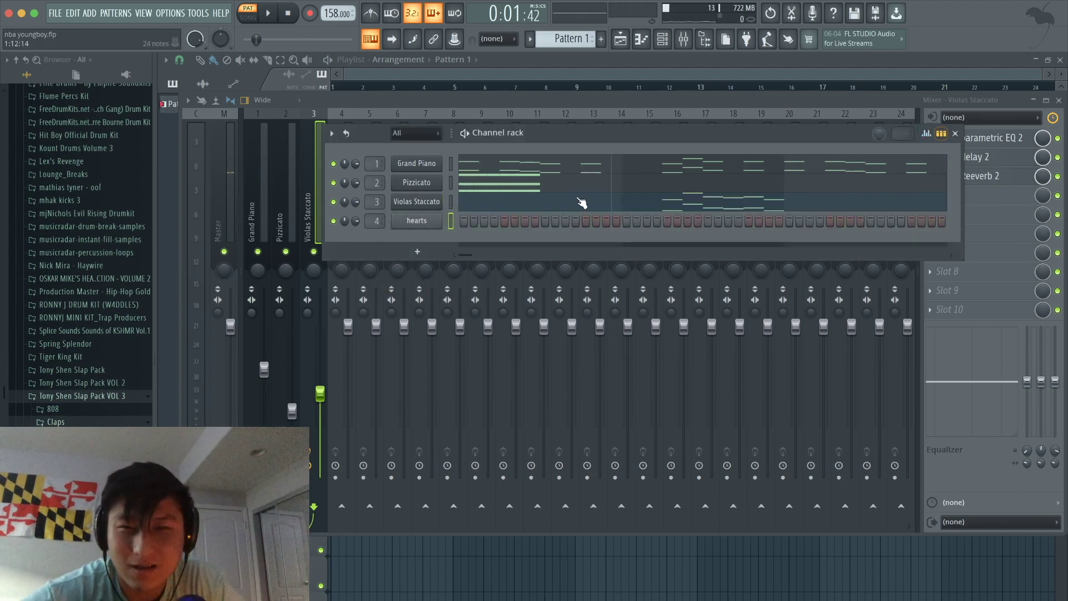
pyautogui.click(544, 221)
pyautogui.press('space')
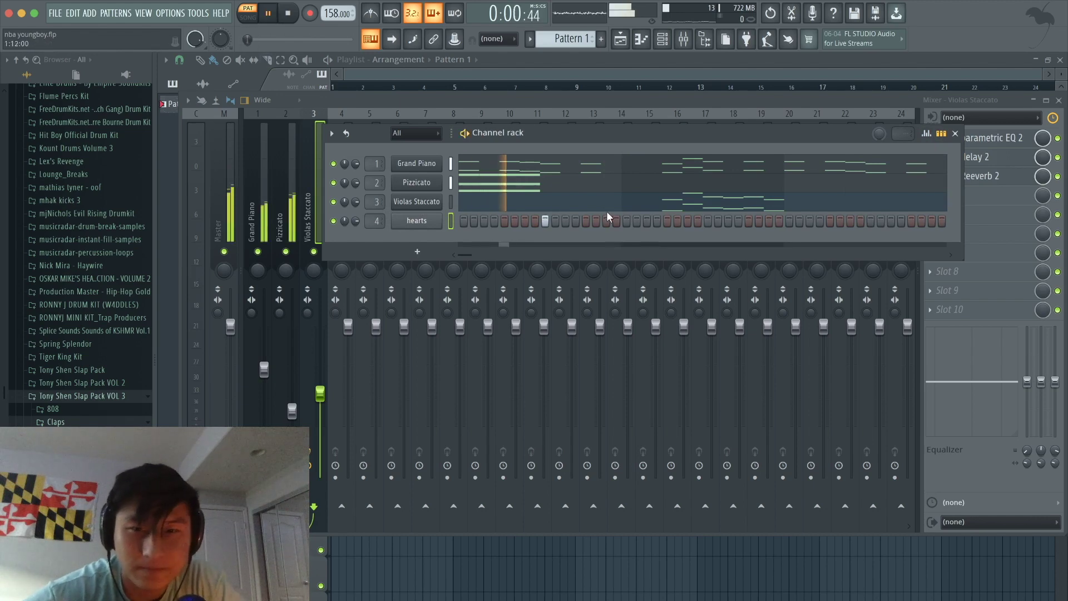
# Add a hearts note midway through bar 2 in the piano roll and duplicate both notes into bars 3 and 4
pyautogui.click(941, 134)
pyautogui.click(703, 226)
pyautogui.press('space')
pyautogui.moveTo(437, 376); pyautogui.dragTo(234, 399)
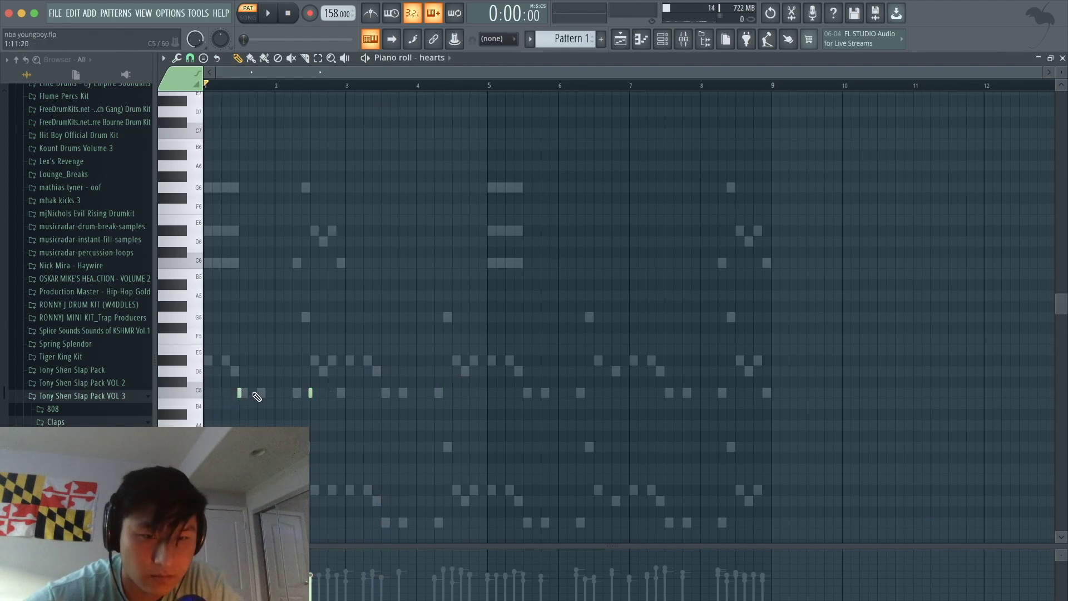
pyautogui.press('super+a')
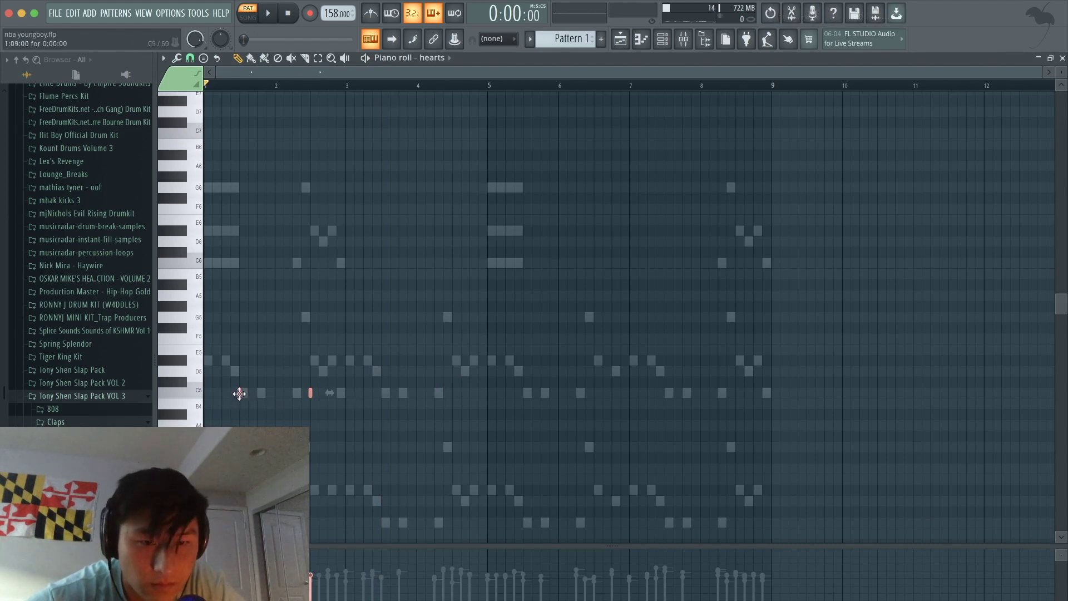
pyautogui.moveTo(239, 394)
pyautogui.mouseDown()
pyautogui.moveTo(394, 405)
pyautogui.moveTo(382, 404)
pyautogui.mouseUp()
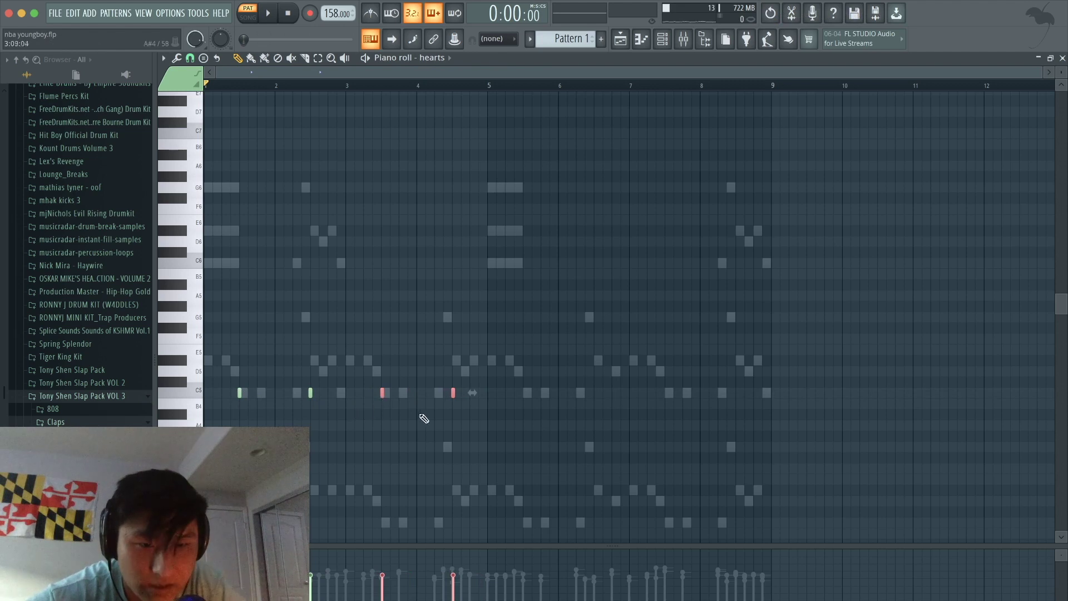
# Set the piano roll snap to Step, duplicate the four hearts notes from bars 1–4 into bars 5–8, and play the pattern
pyautogui.moveTo(504, 409); pyautogui.dragTo(234, 384)
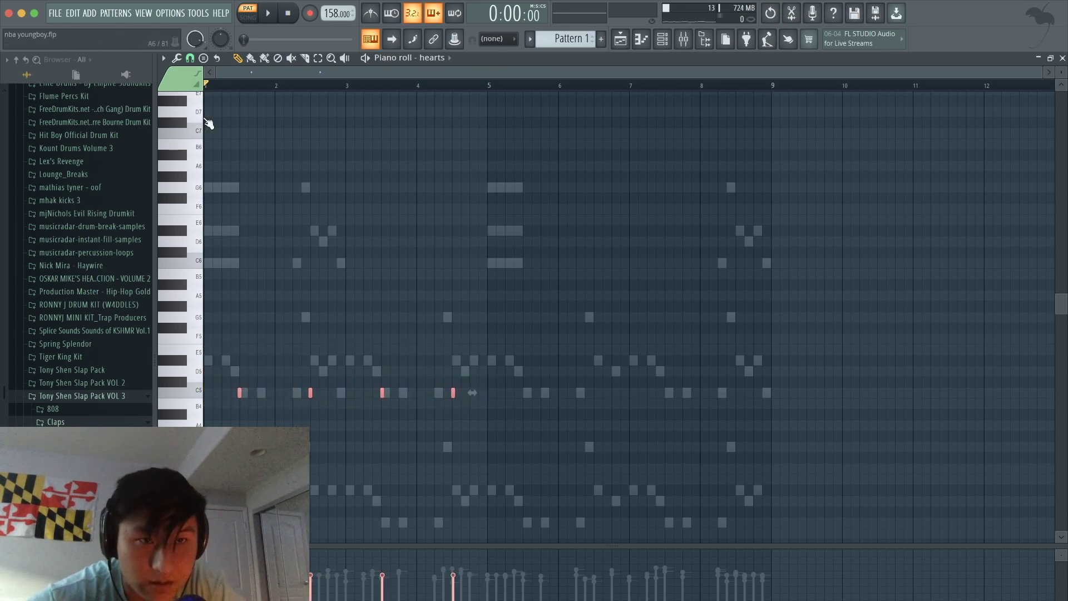
pyautogui.click(189, 58)
pyautogui.click(209, 179)
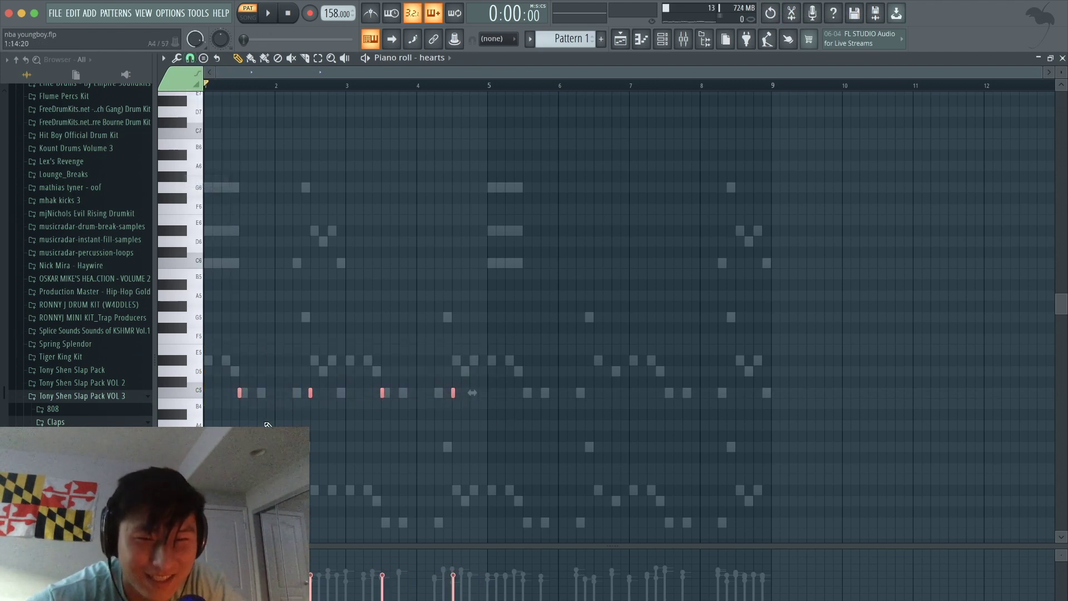
pyautogui.hotkey('ctrl', 'b')
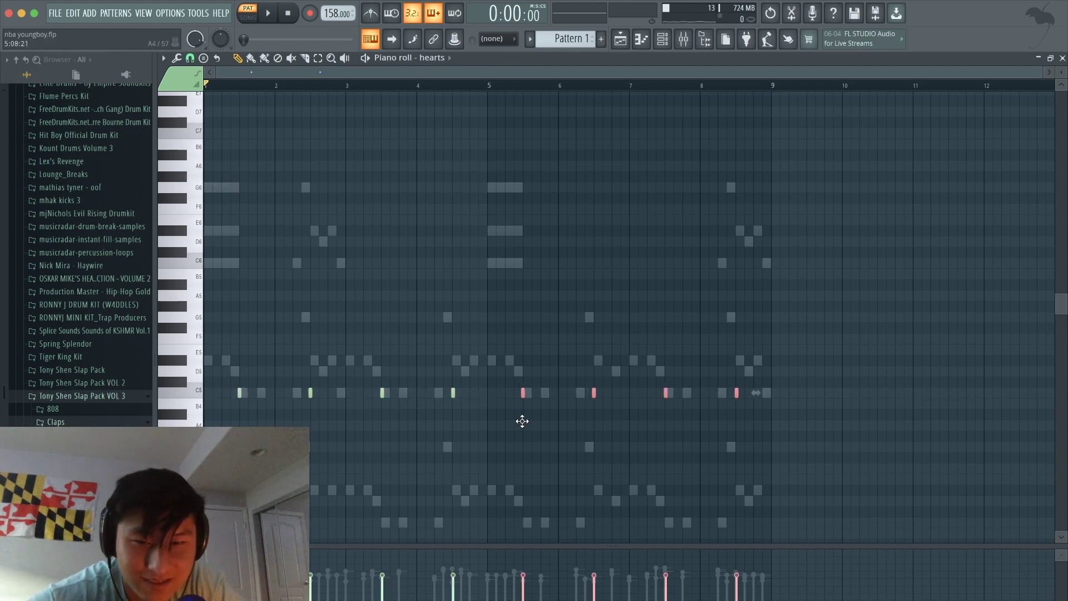
pyautogui.press('space')
# Add the chill sample as a new channel below hearts, fill each 2 steps with it, and play the pattern
pyautogui.click(662, 44)
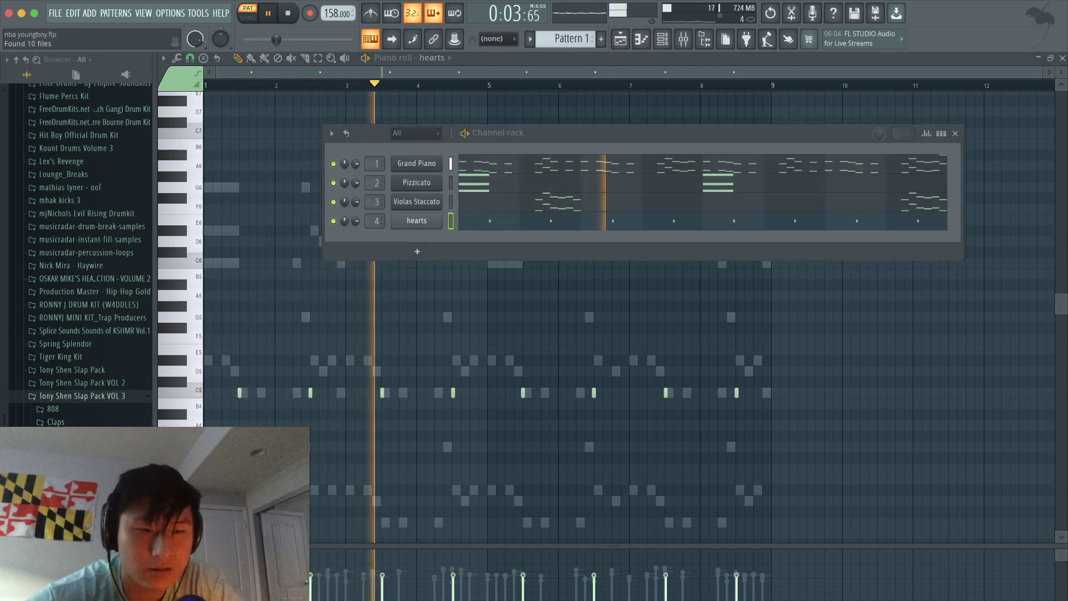
pyautogui.press('space')
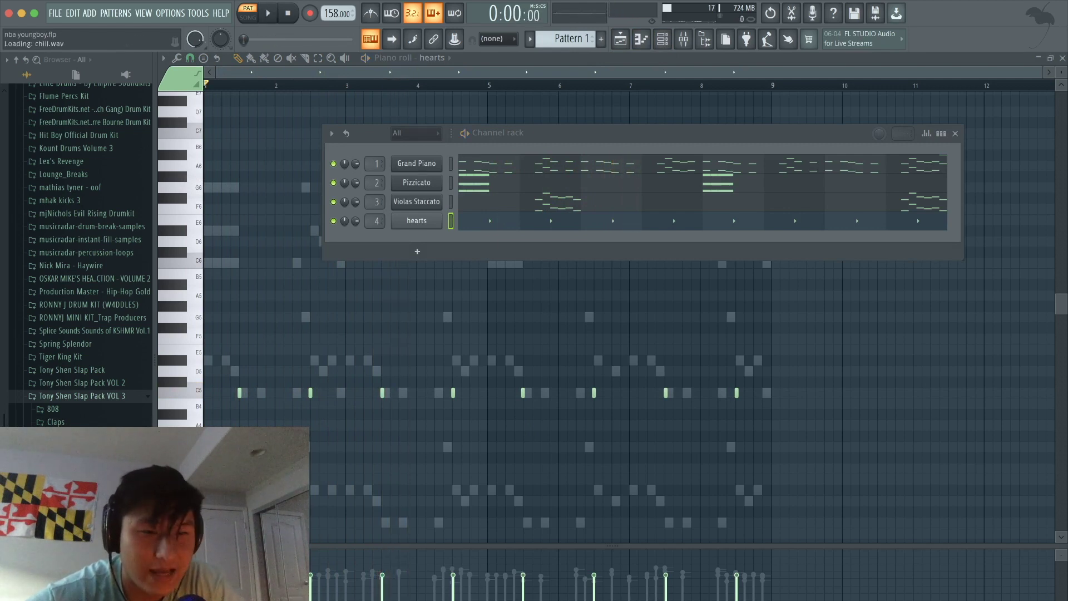
pyautogui.moveTo(387, 268); pyautogui.dragTo(417, 234)
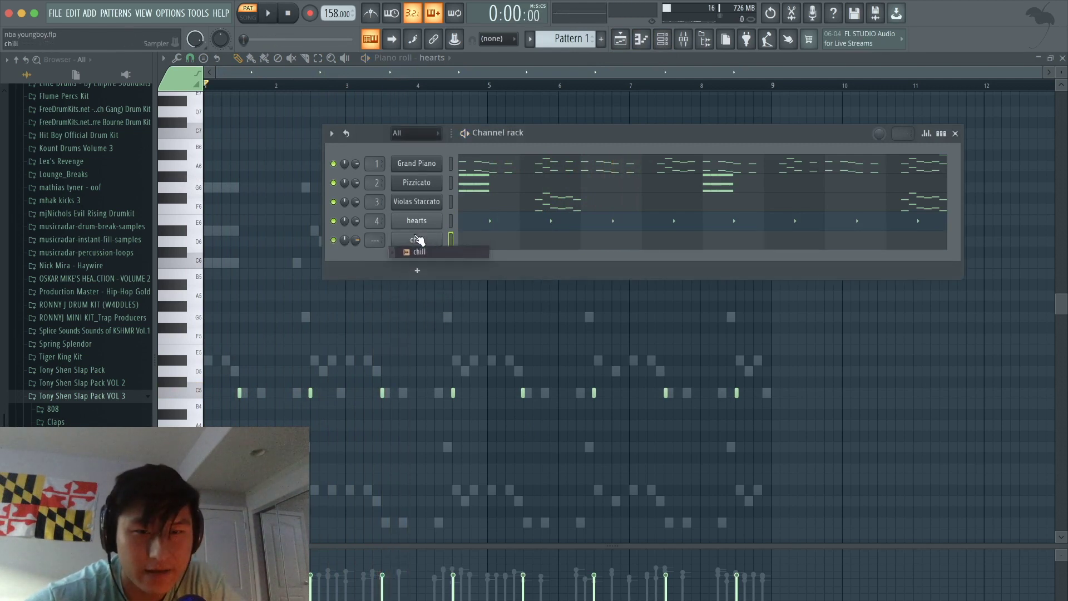
pyautogui.rightClick(415, 236)
pyautogui.click(571, 281)
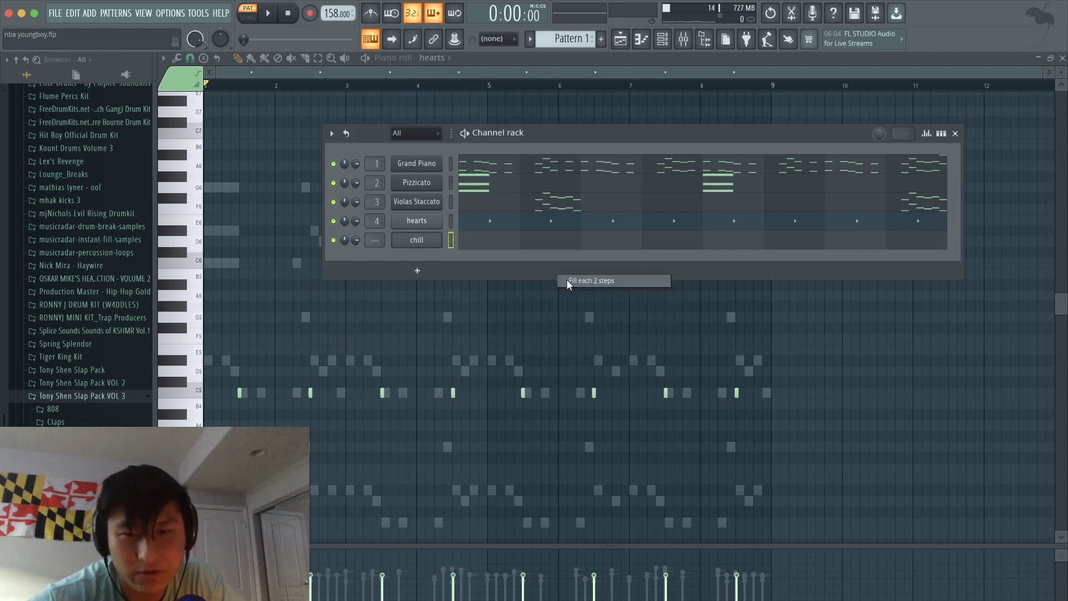
pyautogui.press('space')
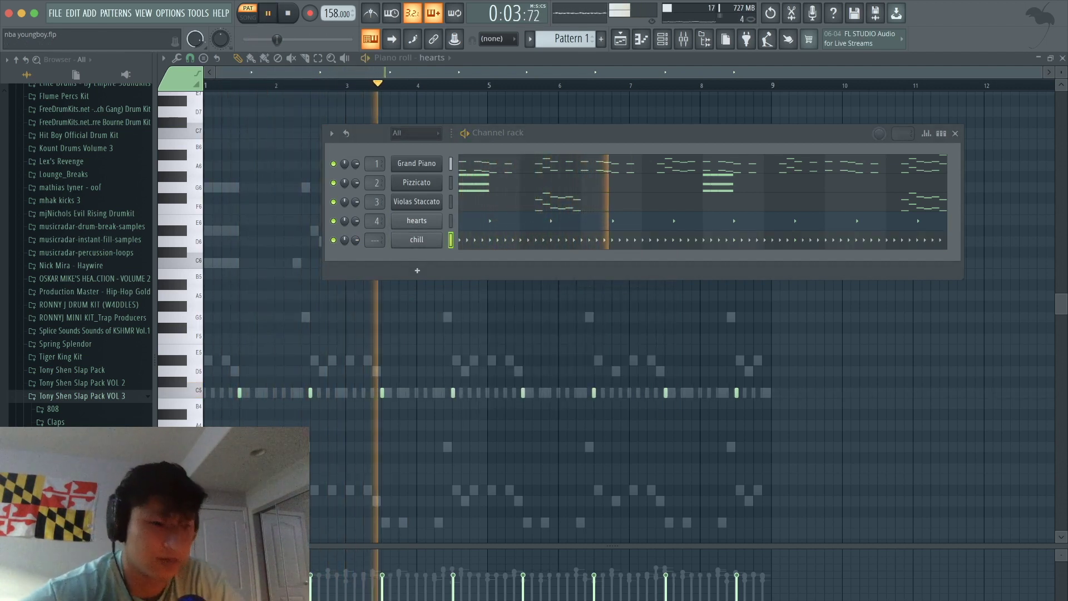
# Move the slightly late hearts note in the middle of bar 3 back onto the grid in the piano roll
pyautogui.press('F9')
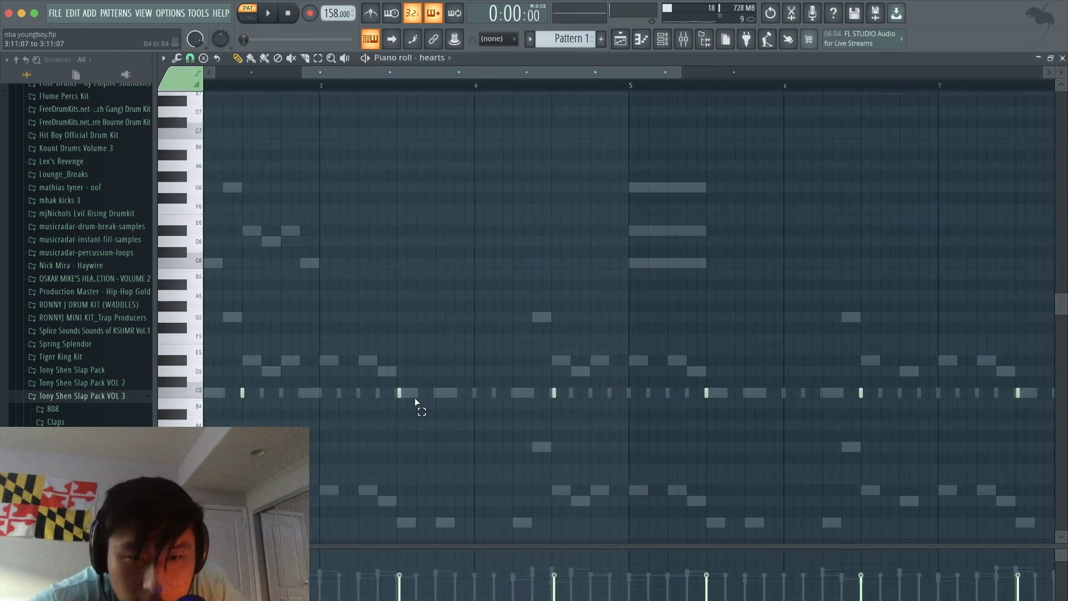
pyautogui.moveTo(419, 405); pyautogui.dragTo(380, 374)
pyautogui.hotkey('shift', 'q')
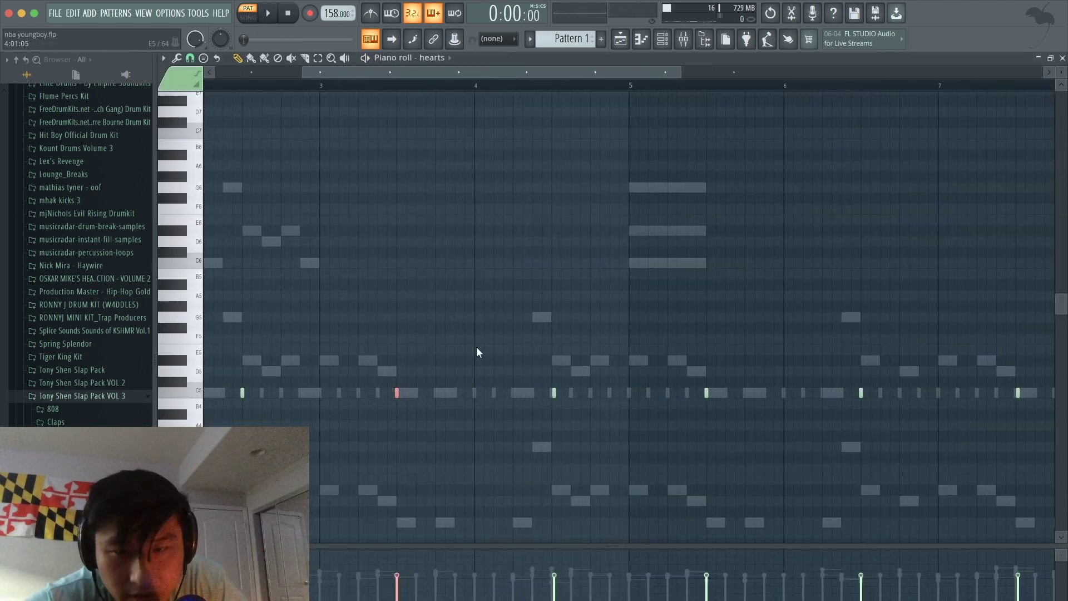
pyautogui.keyDown('super'); pyautogui.click(477, 346); pyautogui.keyUp('super')
pyautogui.scroll(-2, 894, 259)
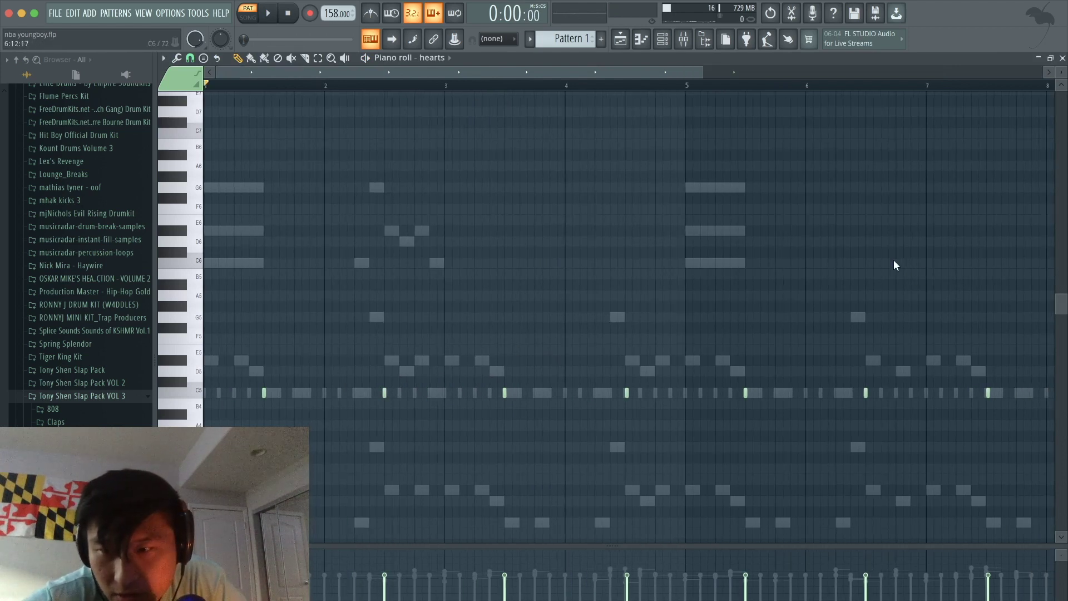
# Align the hearts notes in bars 7 and 8 to the grid and check the timing of the notes in the earlier bars
pyautogui.scroll(-1, 893, 260)
pyautogui.moveTo(948, 367); pyautogui.dragTo(853, 403)
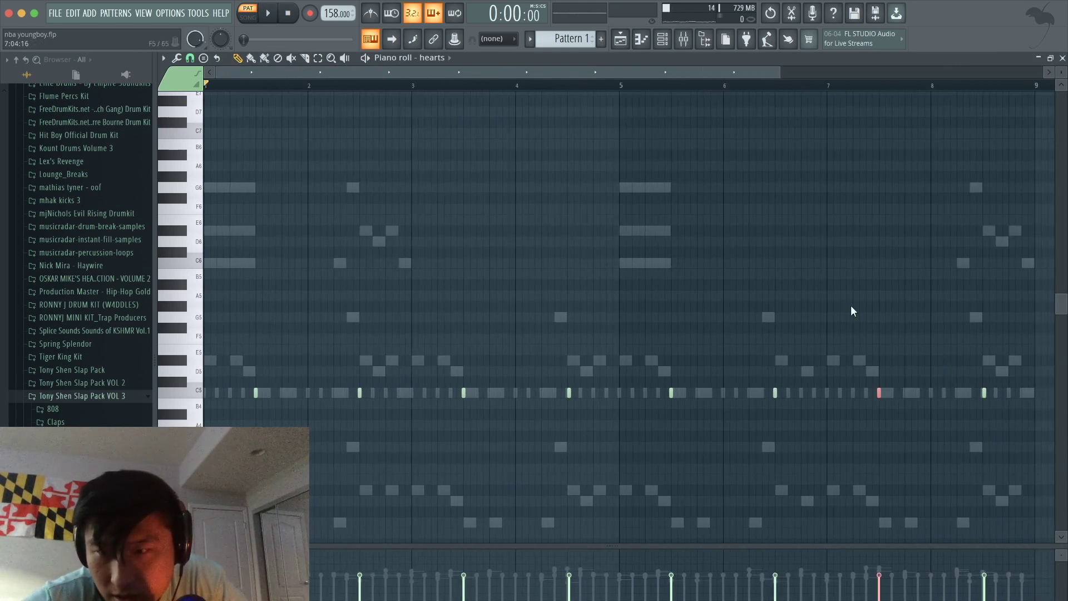
pyautogui.scroll(4, 1028, 368)
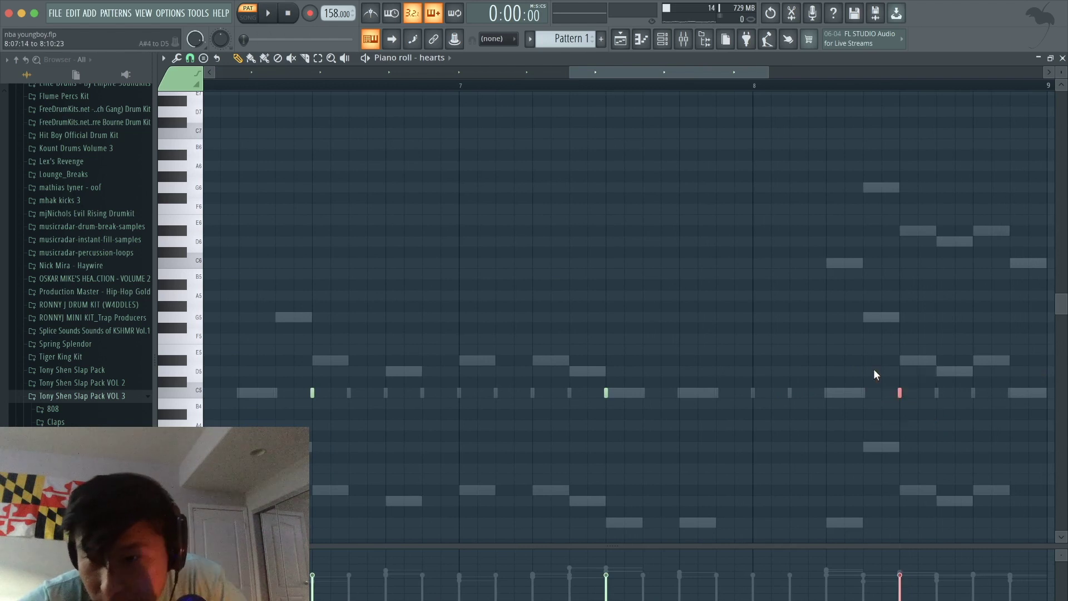
pyautogui.hscroll(-5, 874, 369)
pyautogui.hscroll(-2, 839, 418)
pyautogui.scroll(-1, 839, 417)
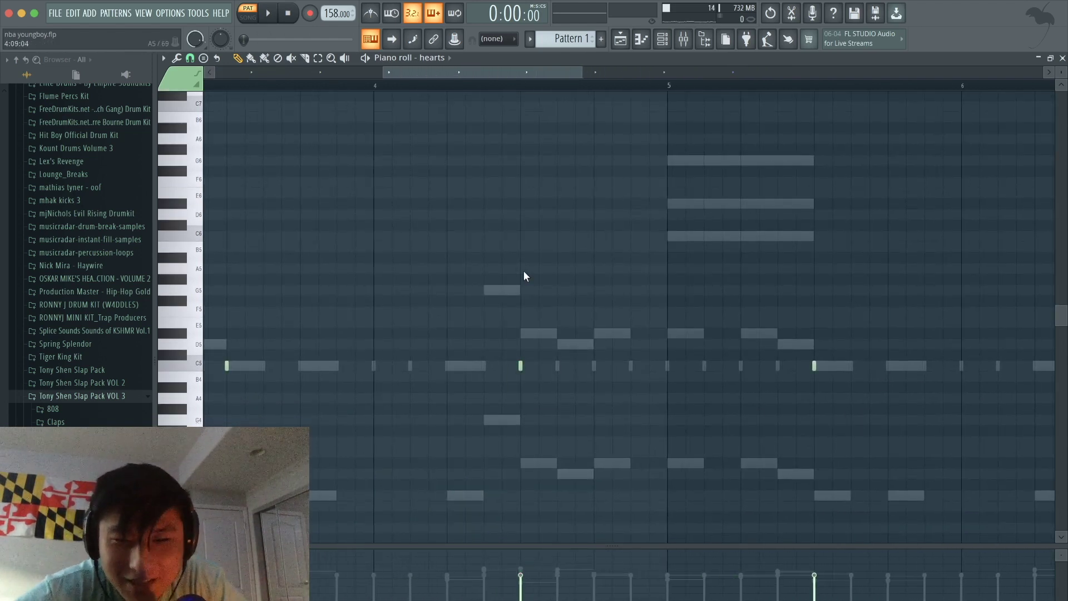
pyautogui.scroll(-5, 523, 276)
# Play the pattern with the channel rack in view, open the 808 folder of Slap Pack VOL 3, and stop playback
pyautogui.press('space')
pyautogui.click(620, 39)
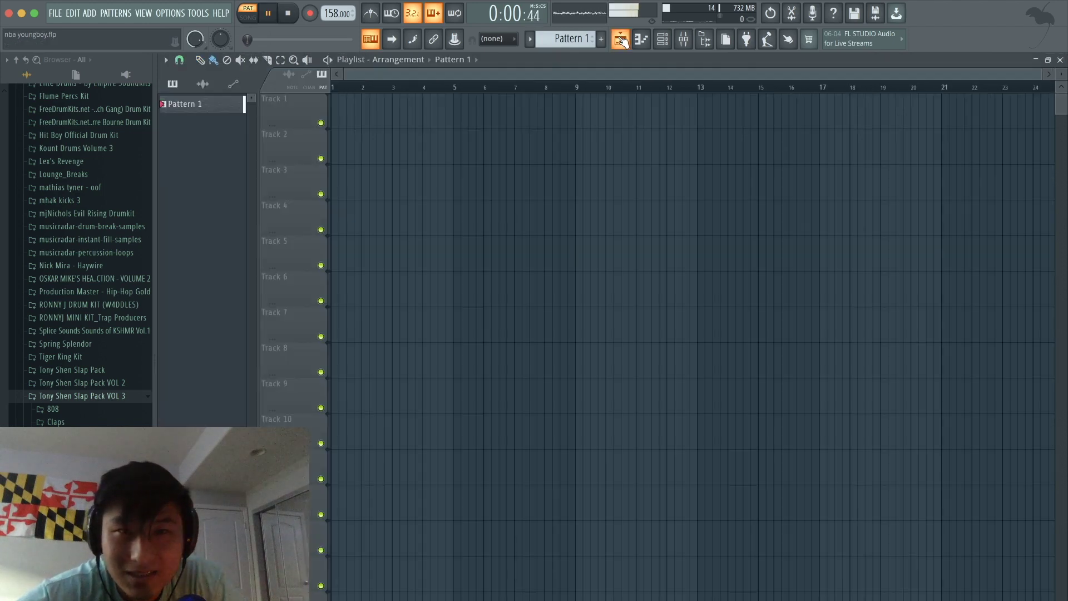
pyautogui.click(662, 39)
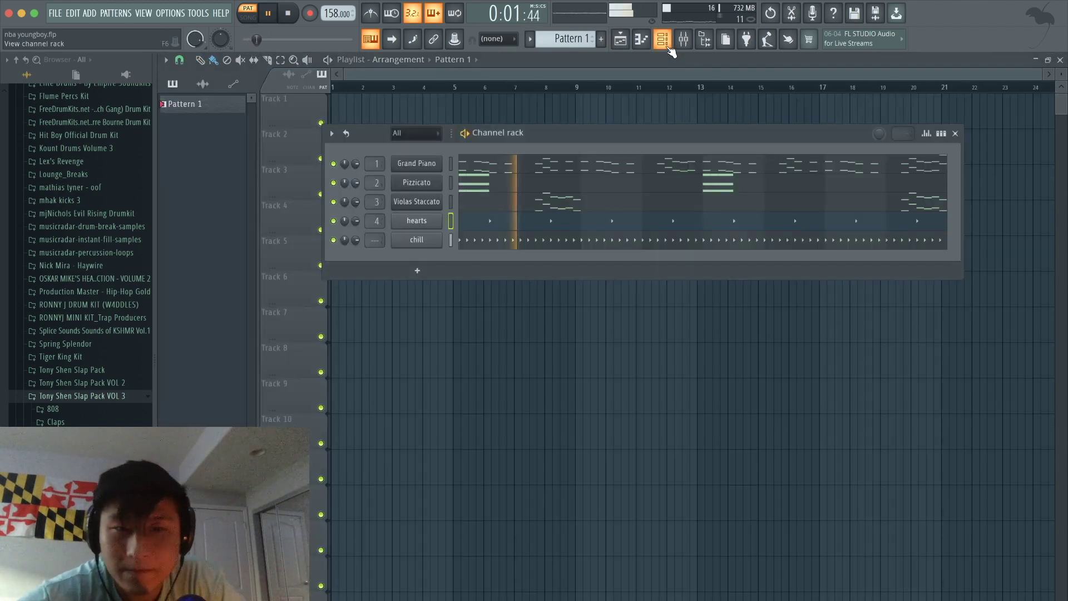
pyautogui.click(106, 408)
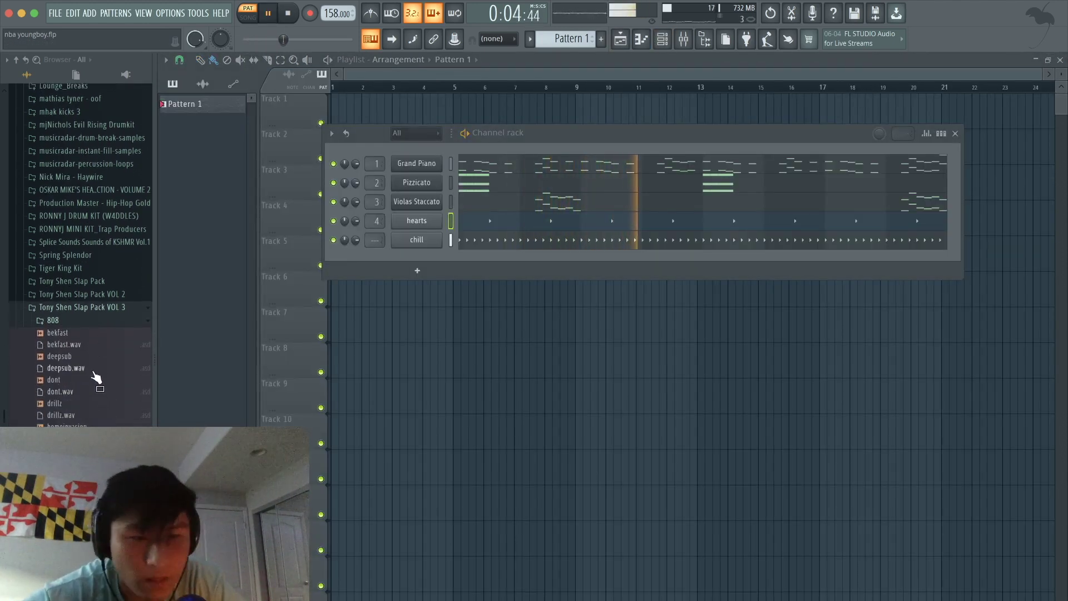
pyautogui.press('space')
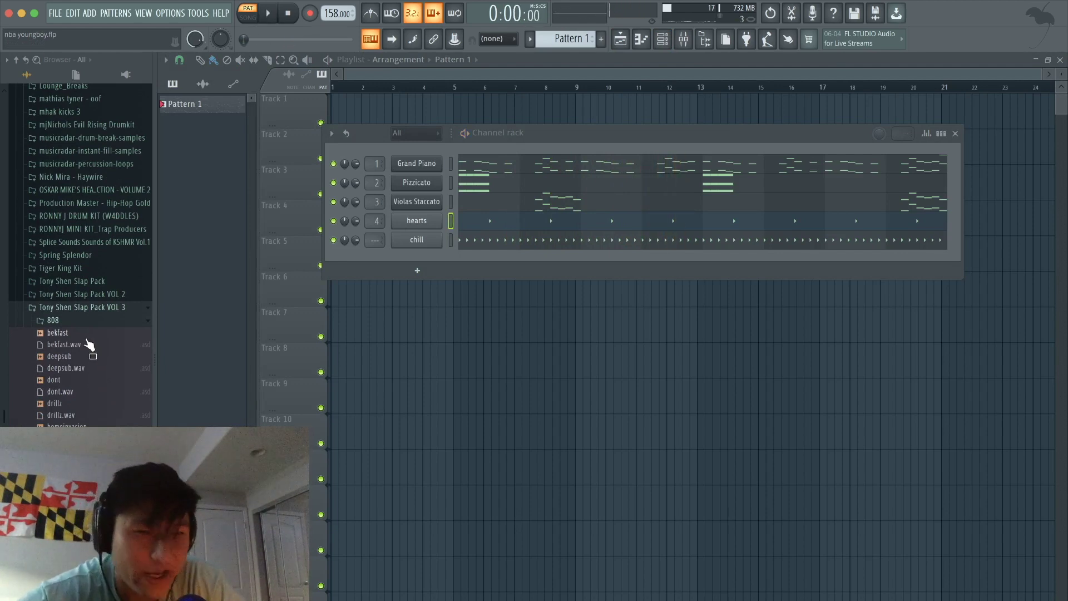
# Audition the bekfast, hydro and nemo 808 samples and play the pattern for comparison
pyautogui.click(85, 333)
pyautogui.click(51, 334)
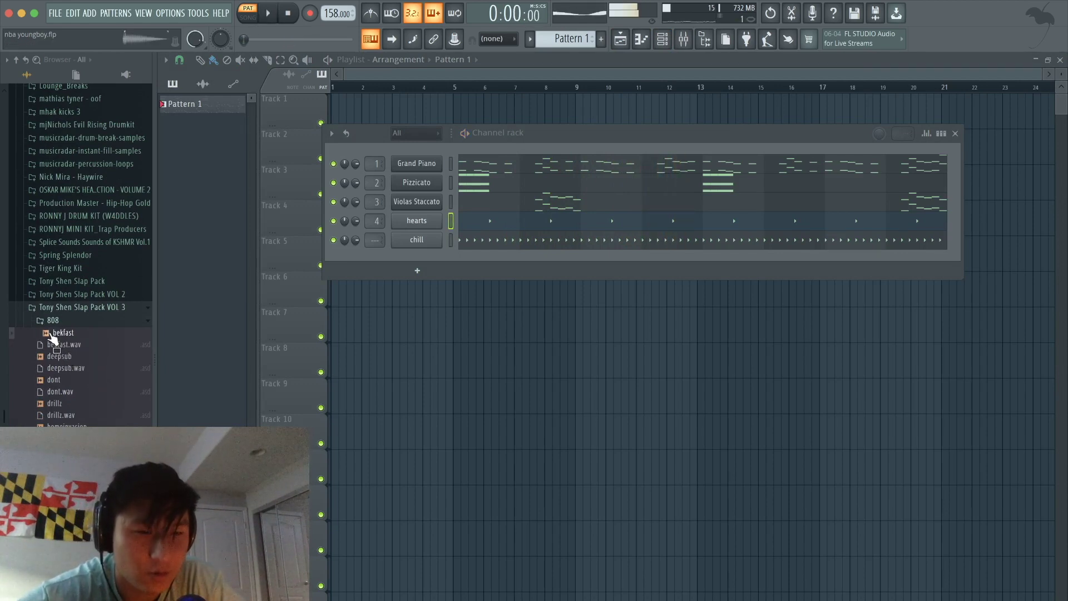
pyautogui.click(53, 450)
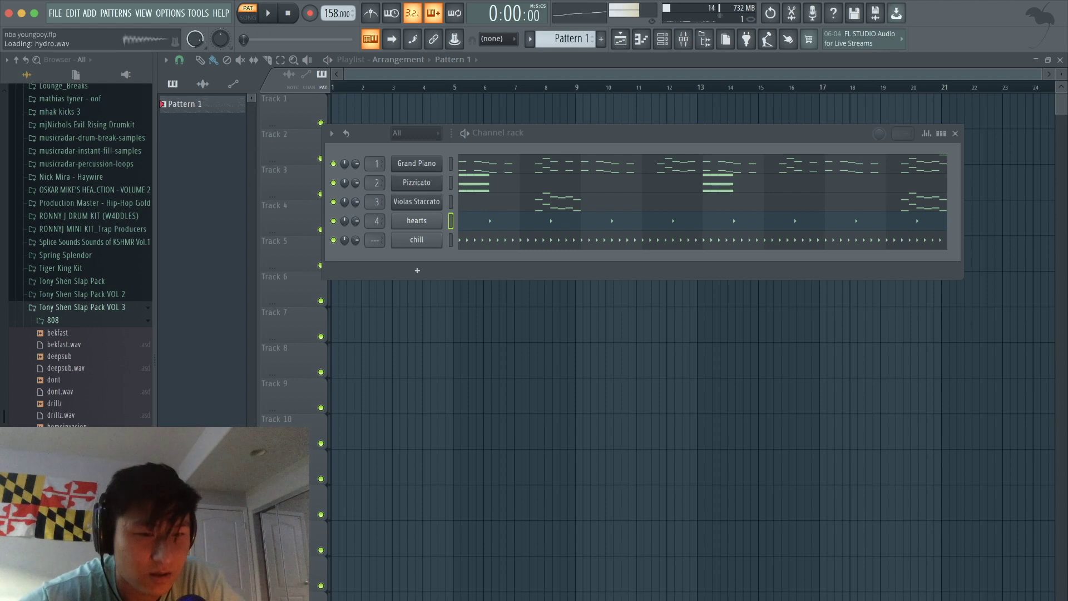
pyautogui.click(53, 474)
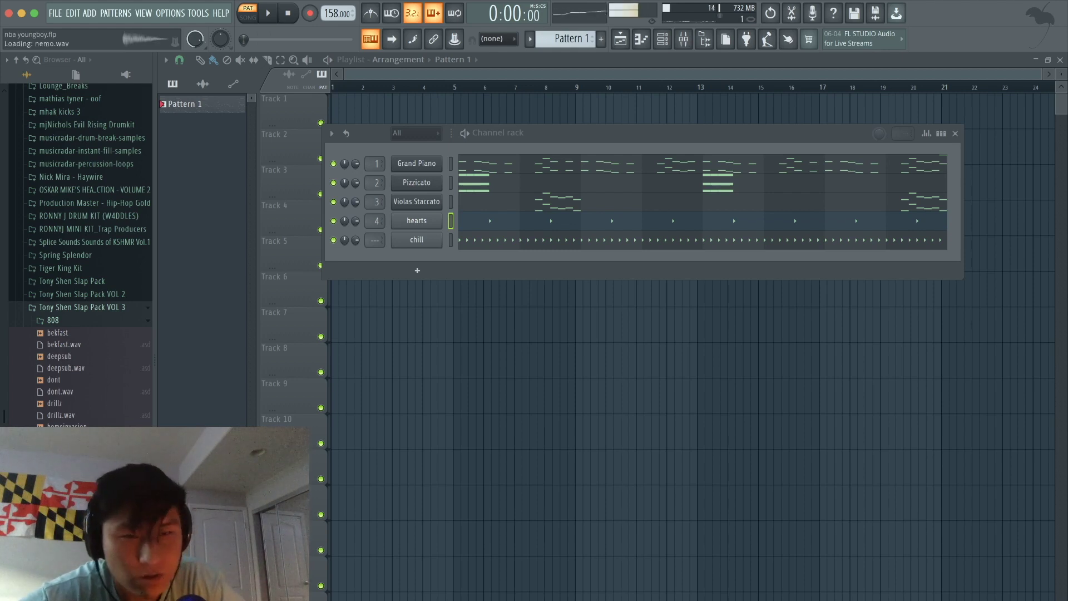
pyautogui.press('space')
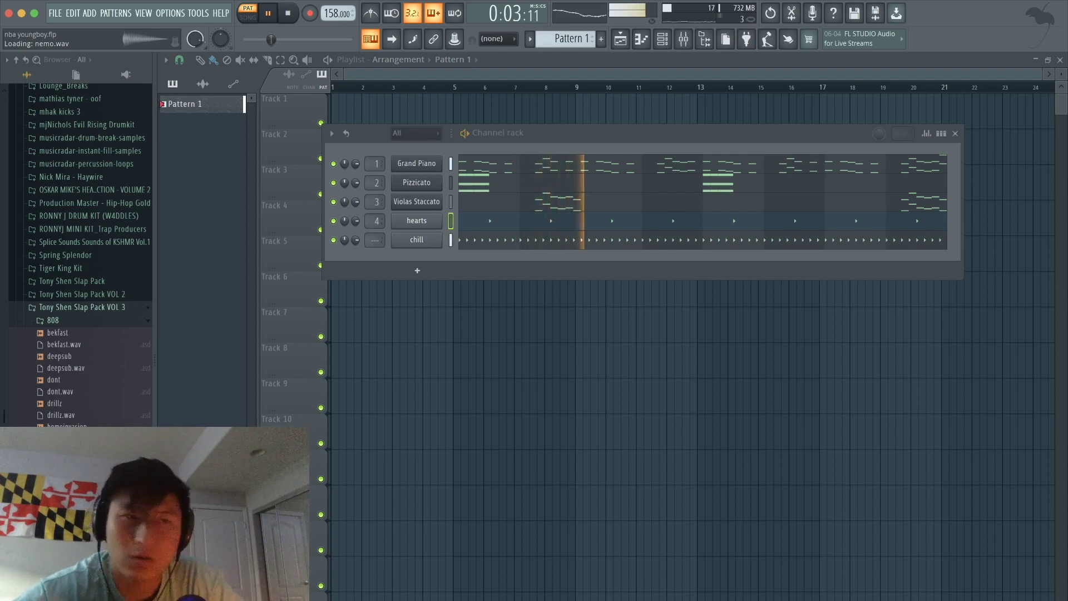
# Audition bekfast over the pattern, stop playback, and add it as a new channel below chill
pyautogui.click(75, 333)
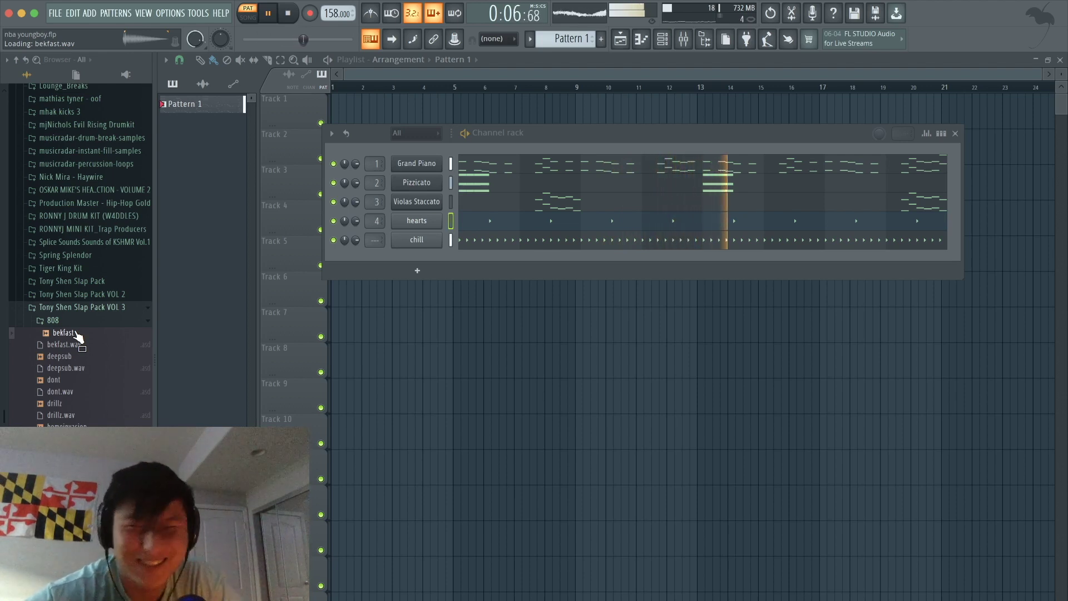
pyautogui.press('space')
pyautogui.moveTo(76, 333); pyautogui.dragTo(424, 258)
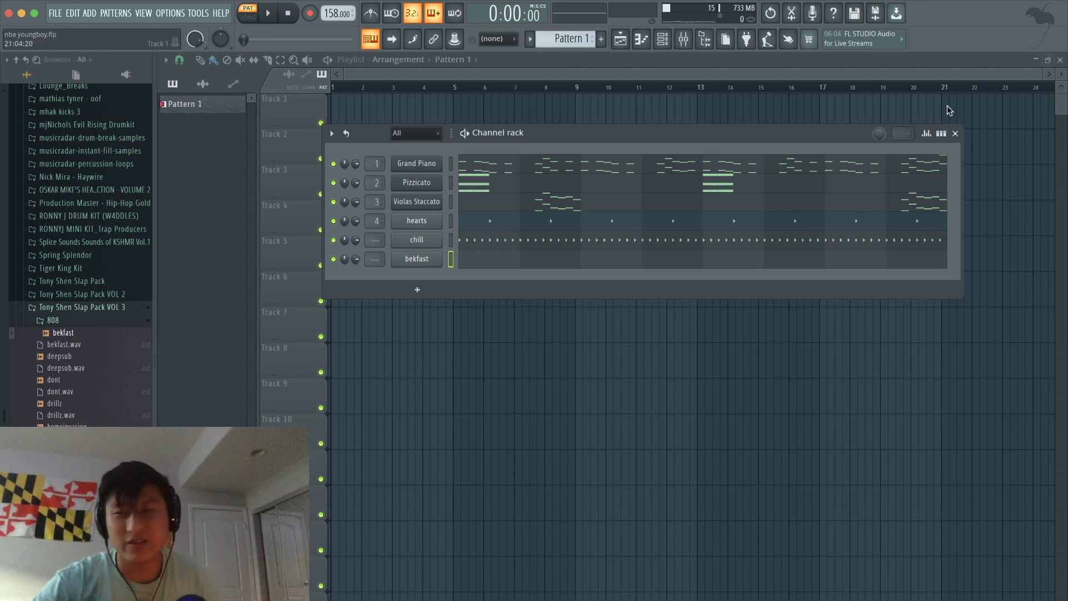
# Show the step sequencer, turn on the metronome, test a C5 note on bekfast, and arm recording
pyautogui.click(941, 134)
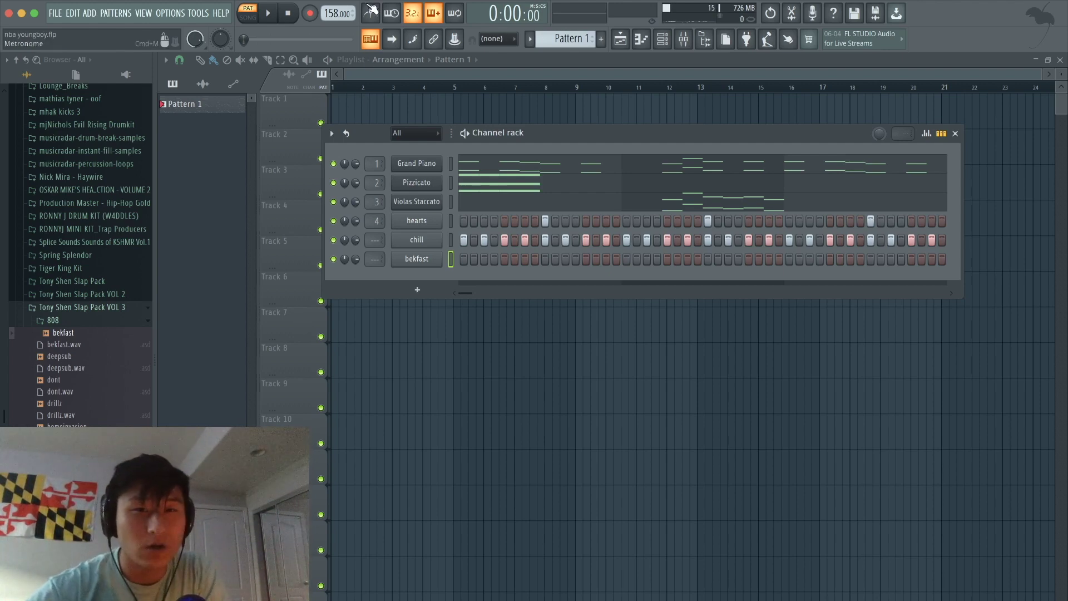
pyautogui.click(371, 12)
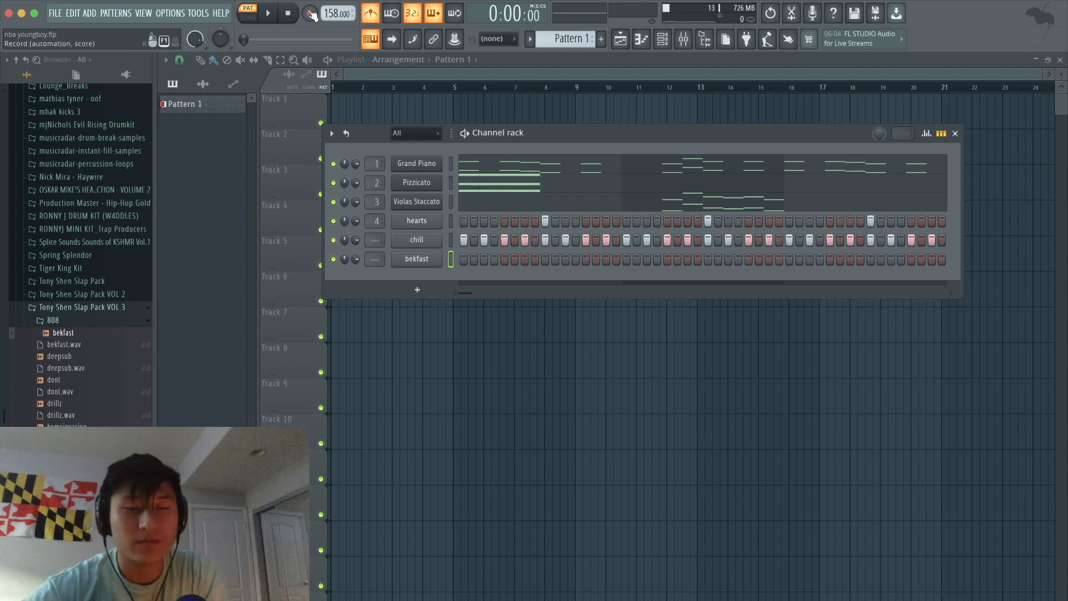
pyautogui.press('z')
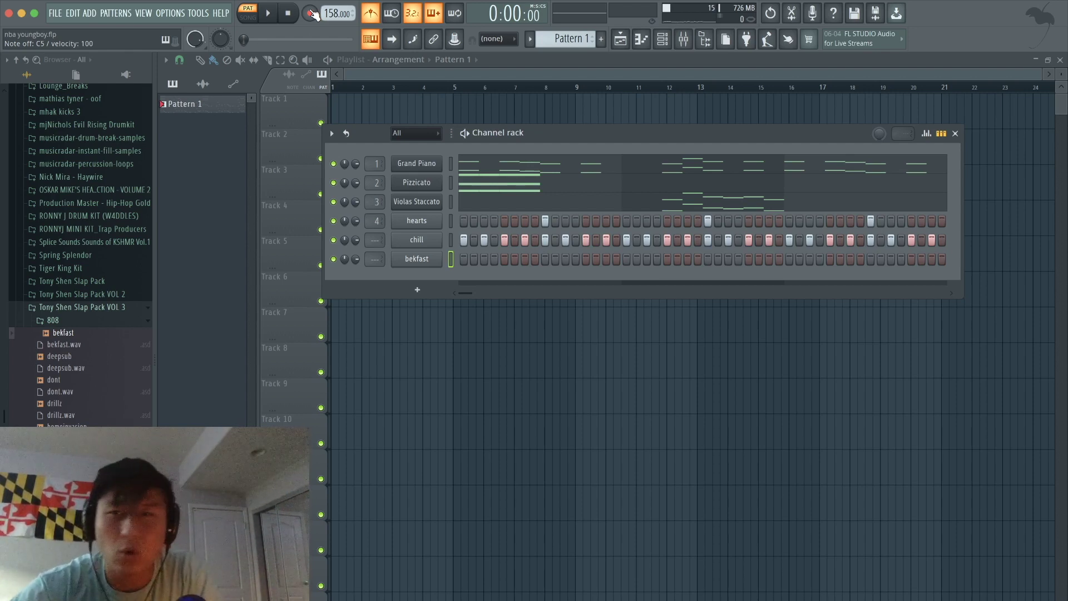
pyautogui.click(312, 13)
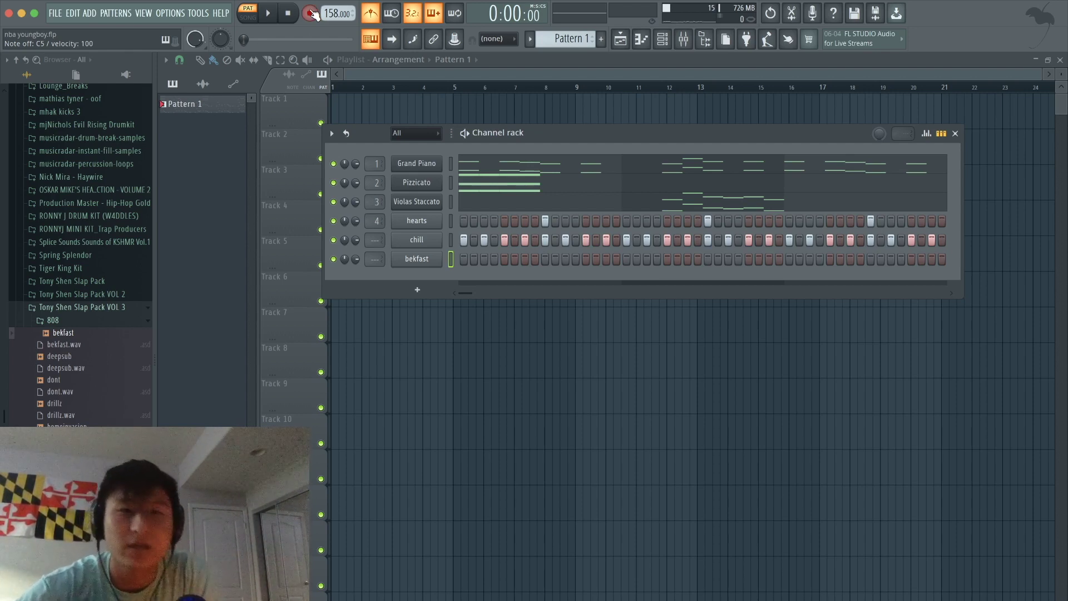
pyautogui.click(533, 406)
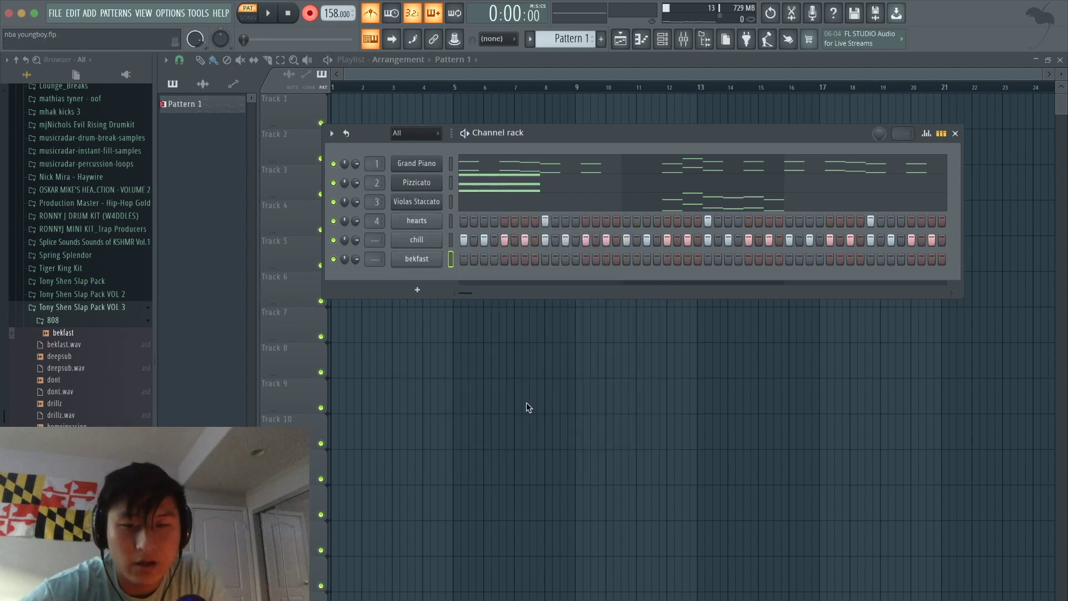
# Record a bekfast 808 rhythm on C5 over the eight-bar pattern with a count-in, and stop when it is complete
pyautogui.click(269, 13)
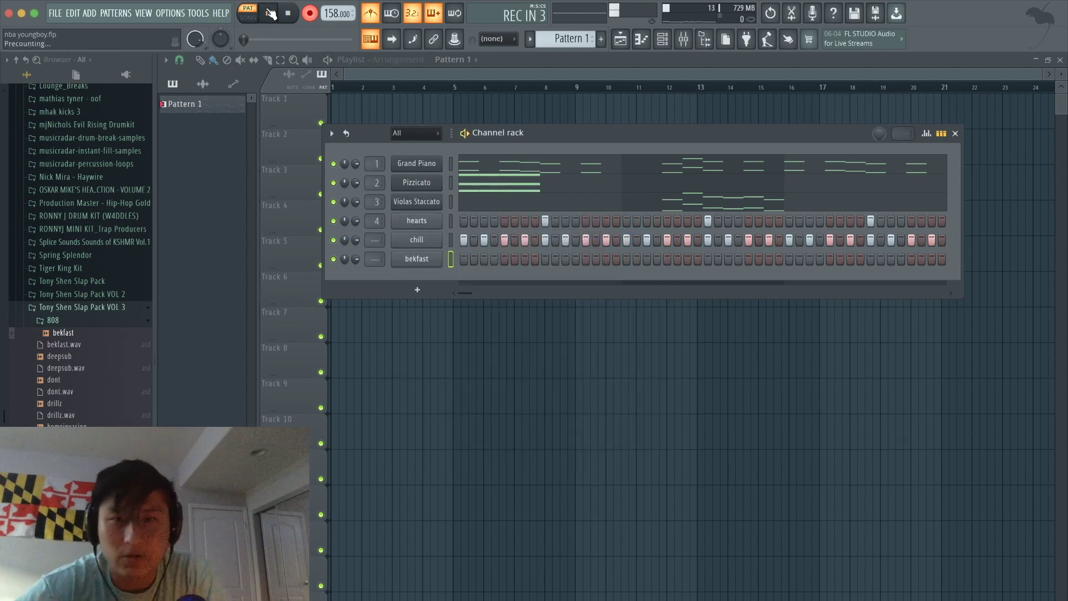
pyautogui.press('z')
pyautogui.press('z')
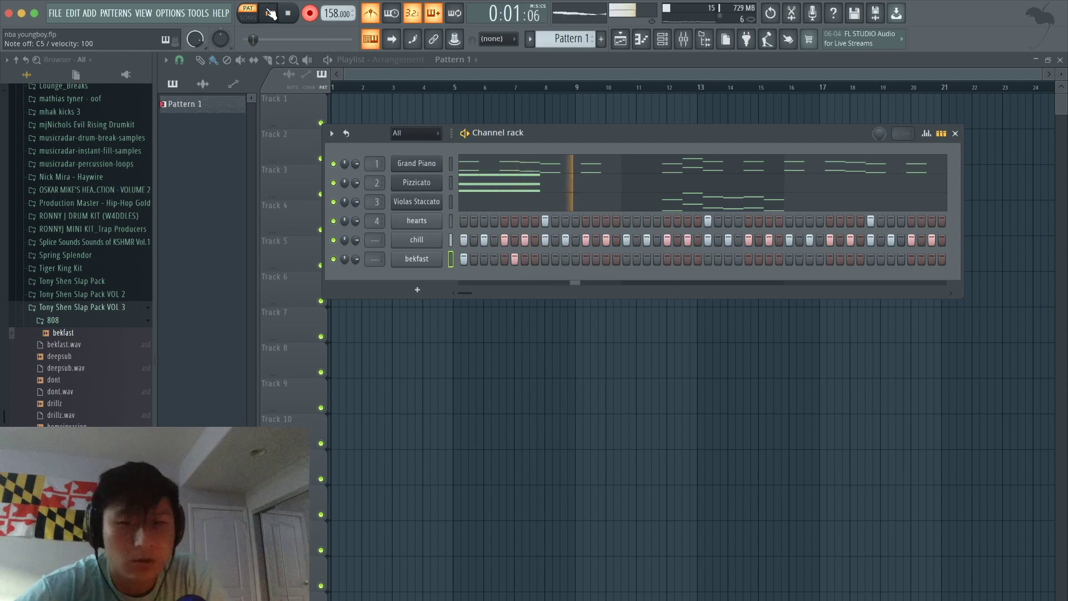
pyautogui.press('F9')
pyautogui.click(663, 39)
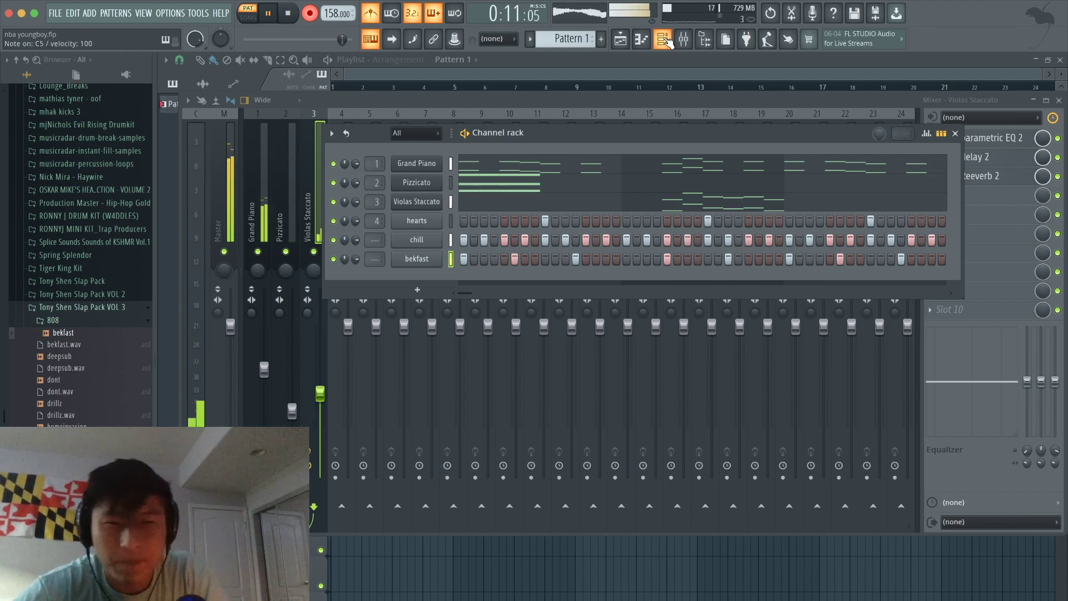
pyautogui.press('space')
# Quantize the recorded bekfast notes with Step snapping and make them legato, extending the last note to the start of bar 9
pyautogui.click(647, 259)
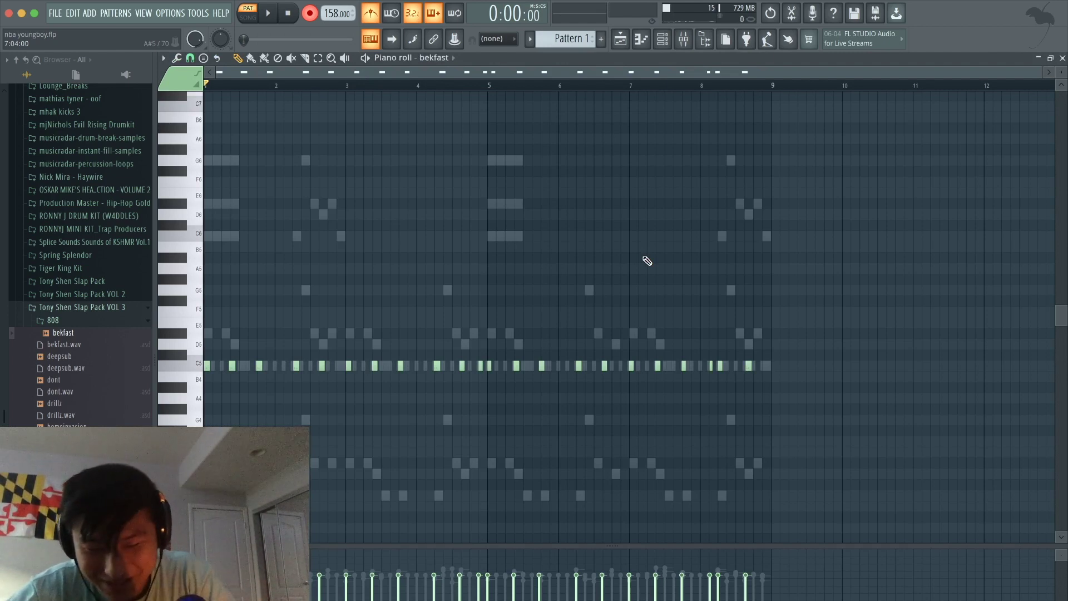
pyautogui.hotkey('ctrl', 'q')
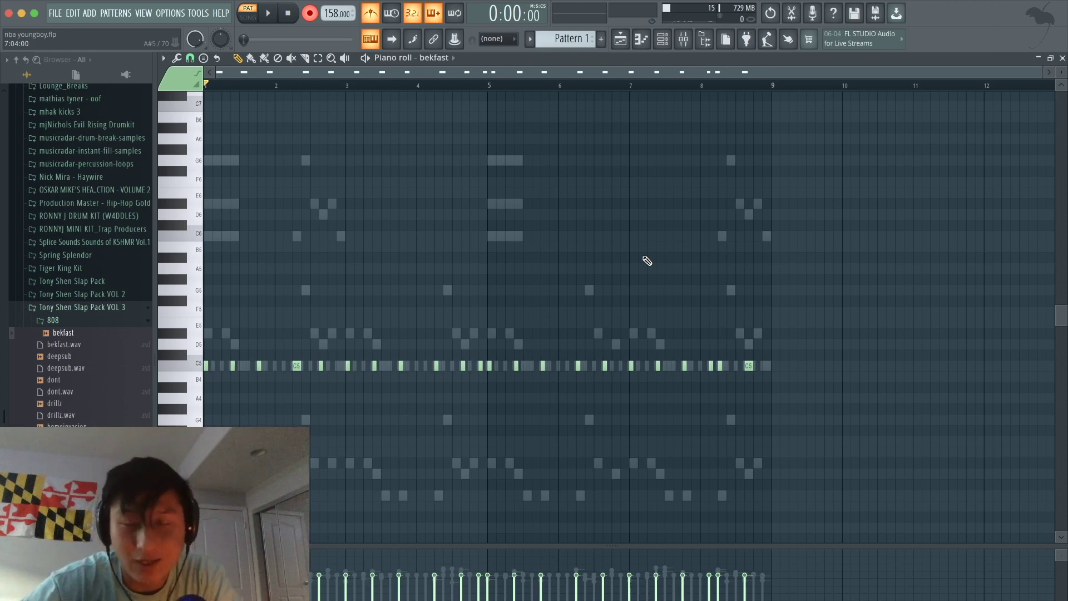
pyautogui.click(189, 58)
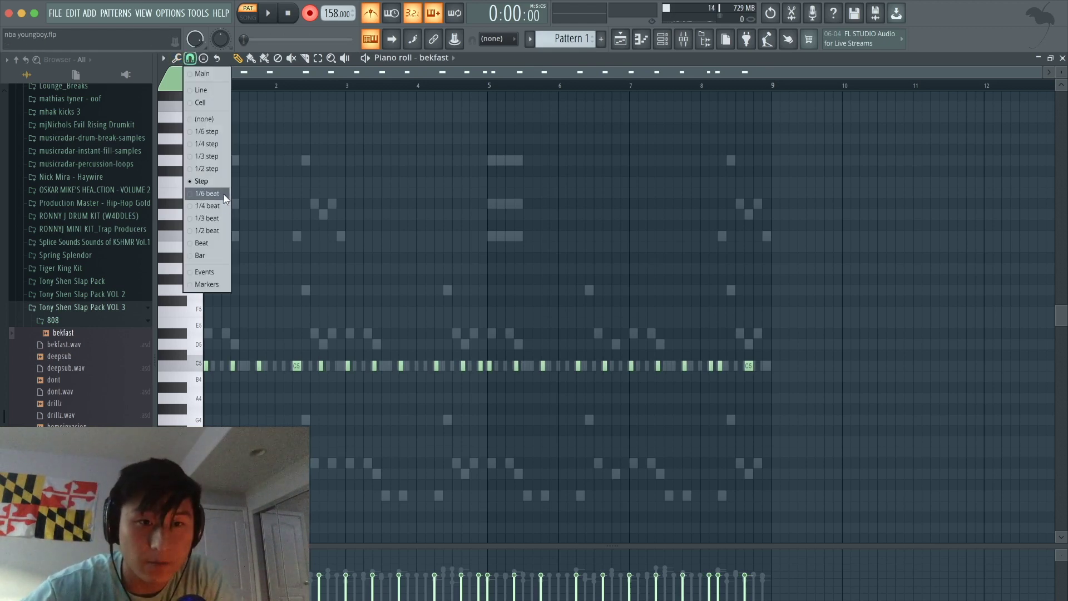
pyautogui.click(225, 183)
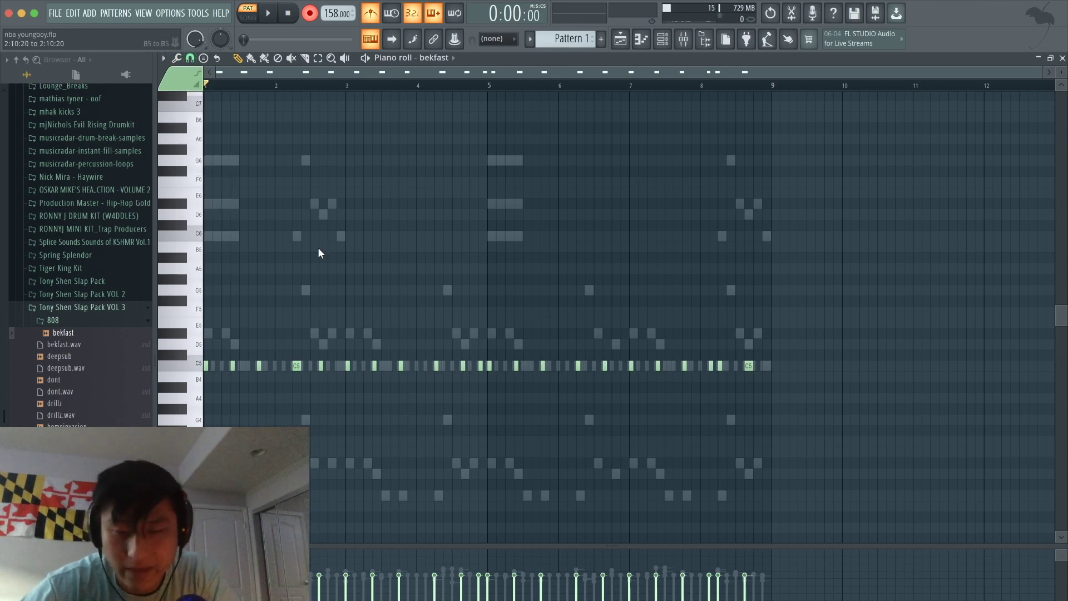
pyautogui.hotkey('ctrl', 'l')
pyautogui.moveTo(753, 365); pyautogui.dragTo(772, 365)
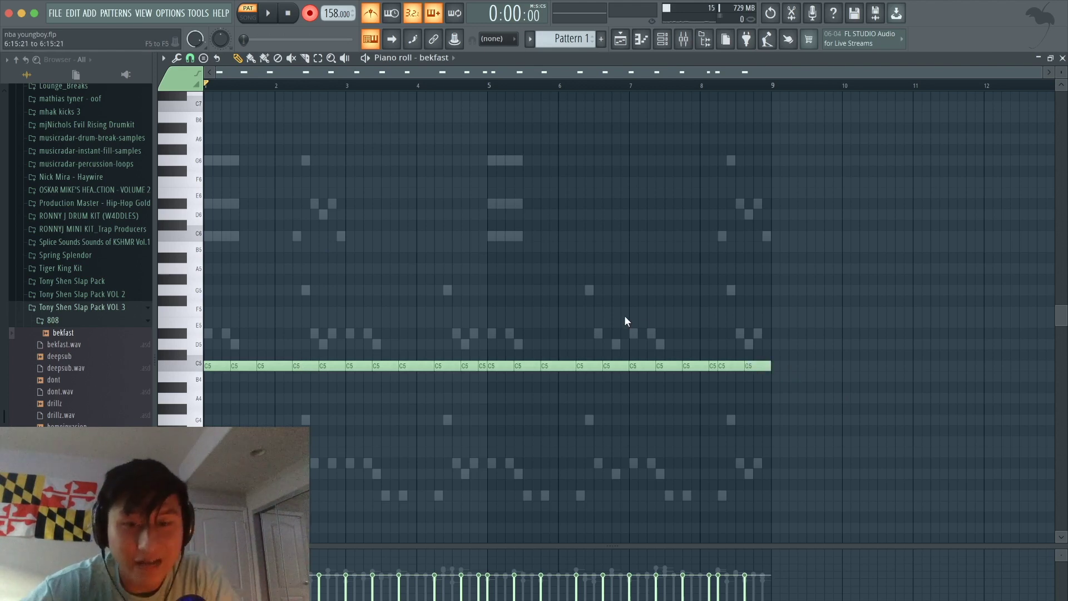
# Load the bekfast sample into Edison and detect its pitch regions to find its root, then close the editor
pyautogui.click(662, 39)
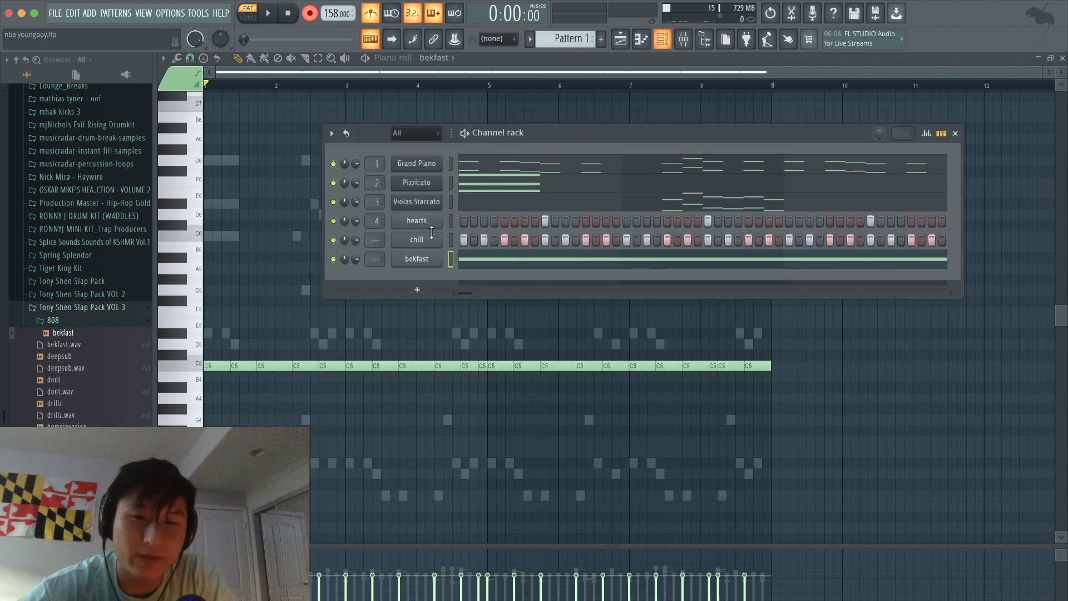
pyautogui.click(409, 260)
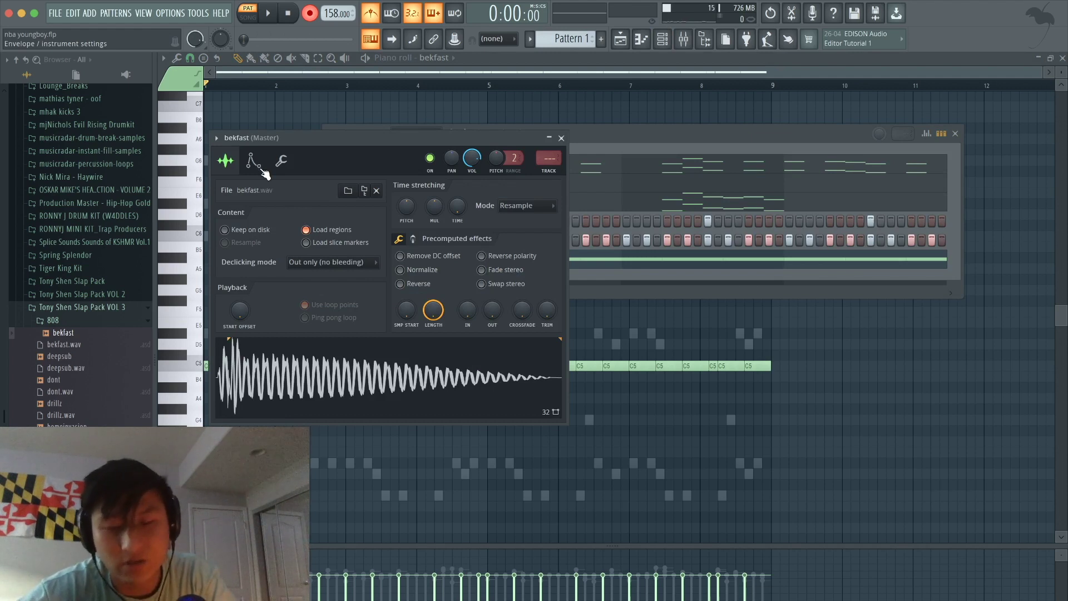
pyautogui.press('super+e')
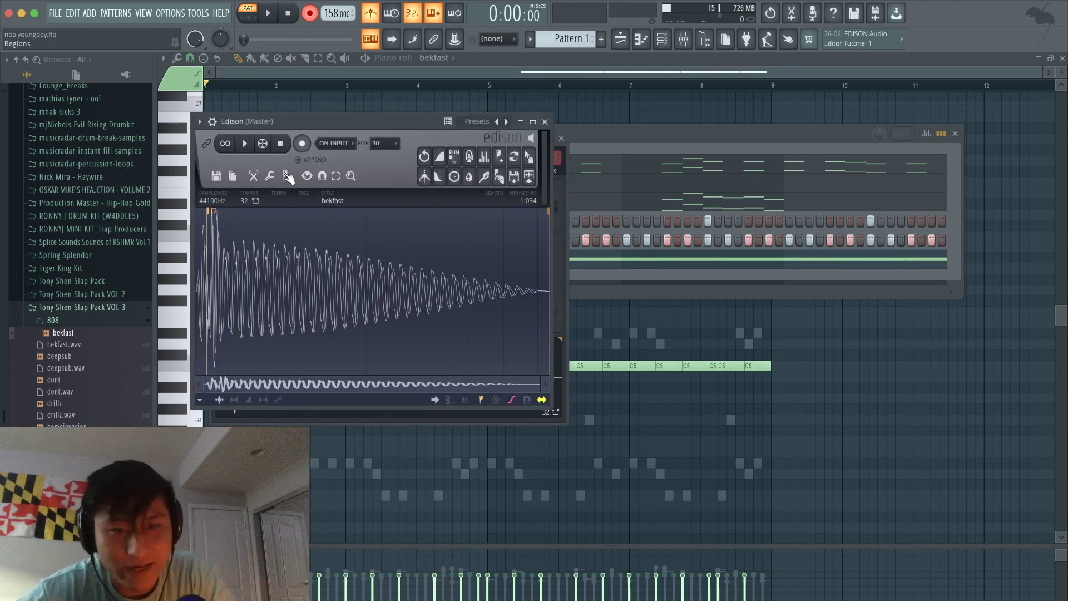
pyautogui.click(286, 177)
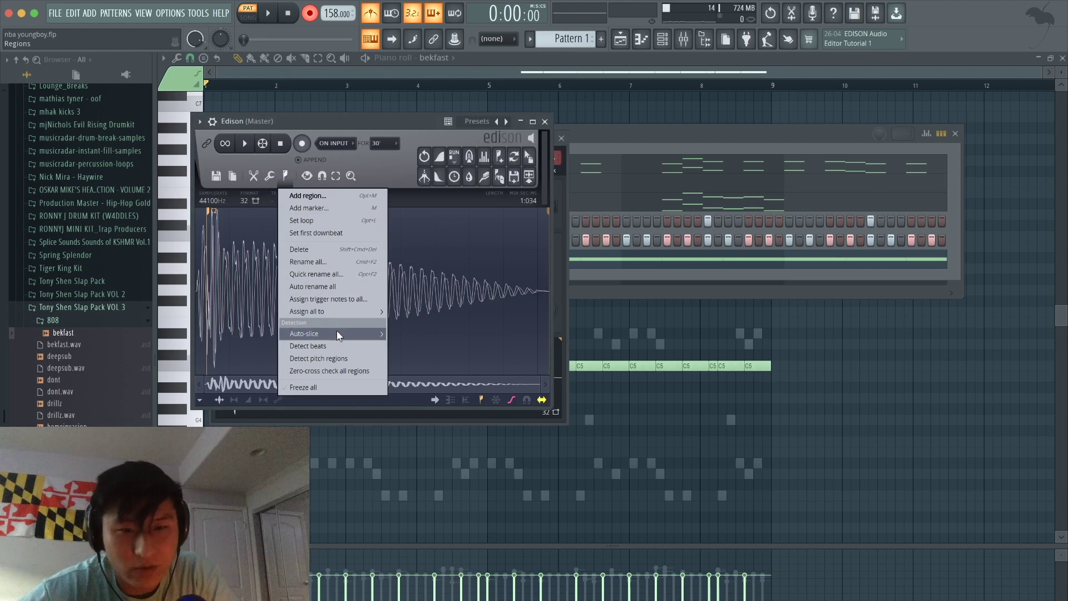
pyautogui.click(329, 358)
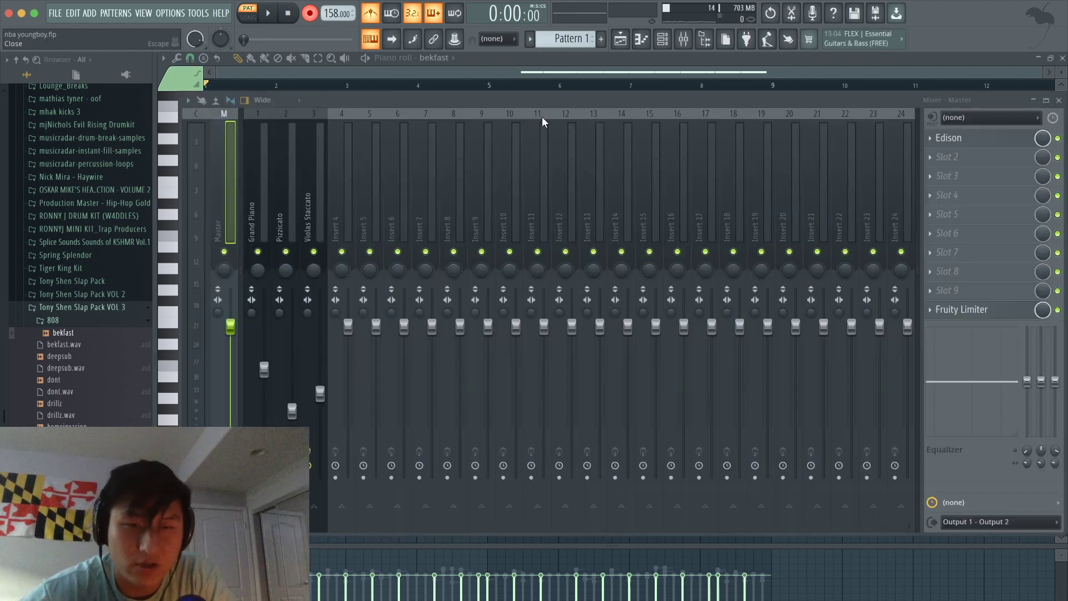
pyautogui.press('F9')
# Open bekfast's envelope and root note settings, try E5 as the root note, and restore C5
pyautogui.click(662, 38)
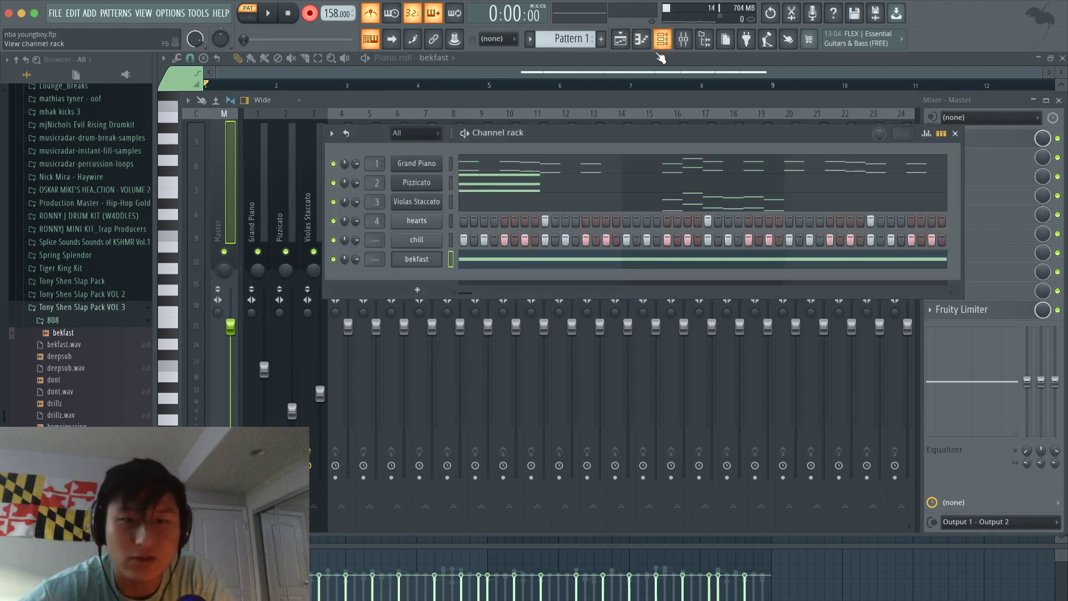
pyautogui.click(404, 264)
pyautogui.click(253, 161)
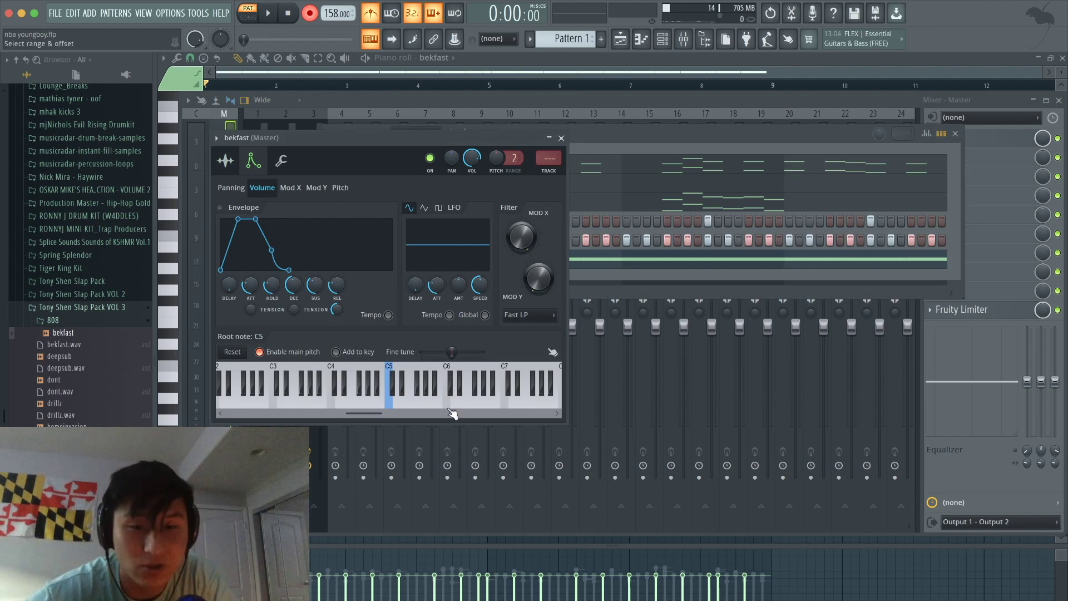
pyautogui.click(408, 402)
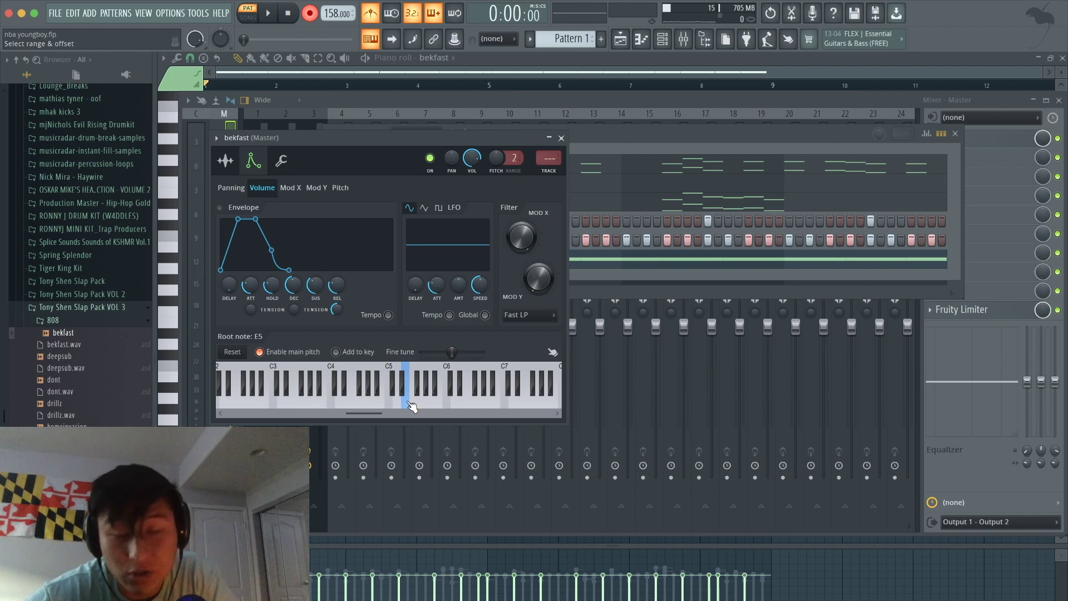
pyautogui.click(390, 402)
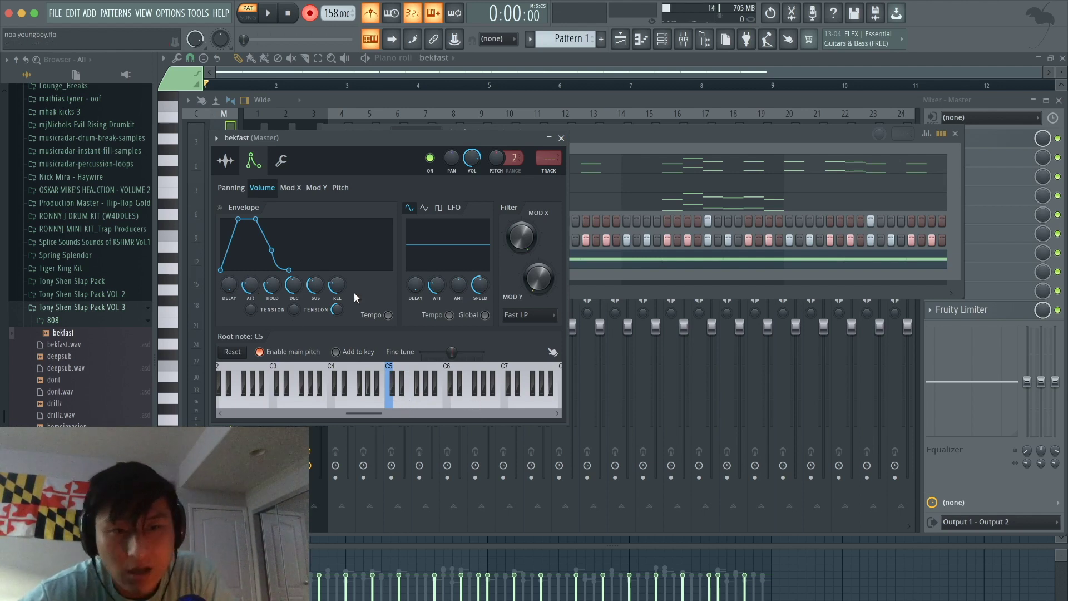
# Enable bekfast's volume envelope with hold at maximum and attack, decay, sustain and release at zero, and close its settings
pyautogui.click(219, 208)
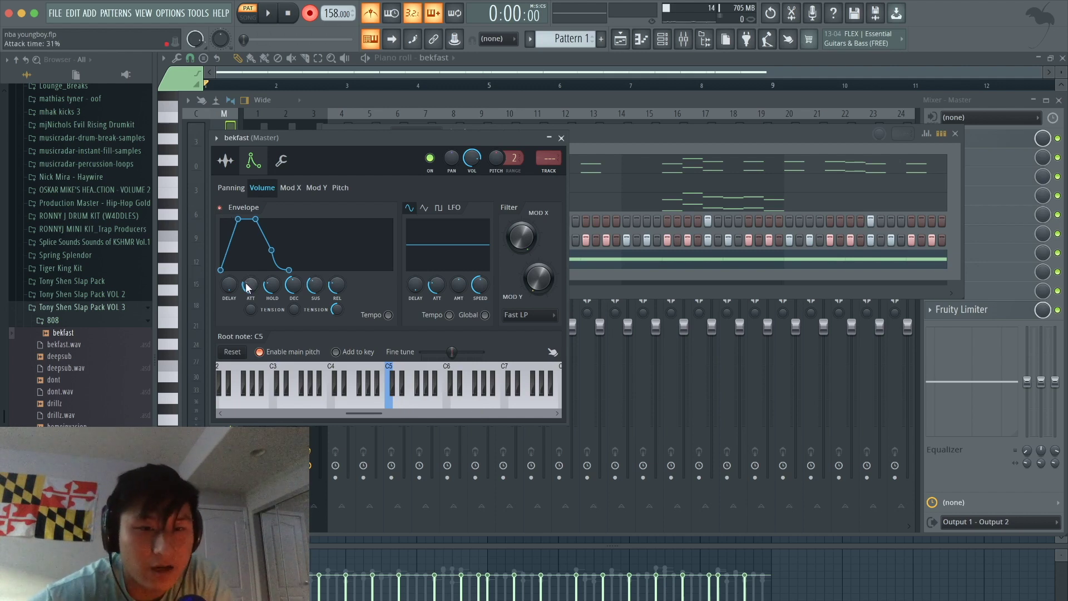
pyautogui.moveTo(238, 219); pyautogui.dragTo(278, 220)
pyautogui.moveTo(294, 284); pyautogui.dragTo(315, 333)
pyautogui.moveTo(339, 284); pyautogui.dragTo(339, 334)
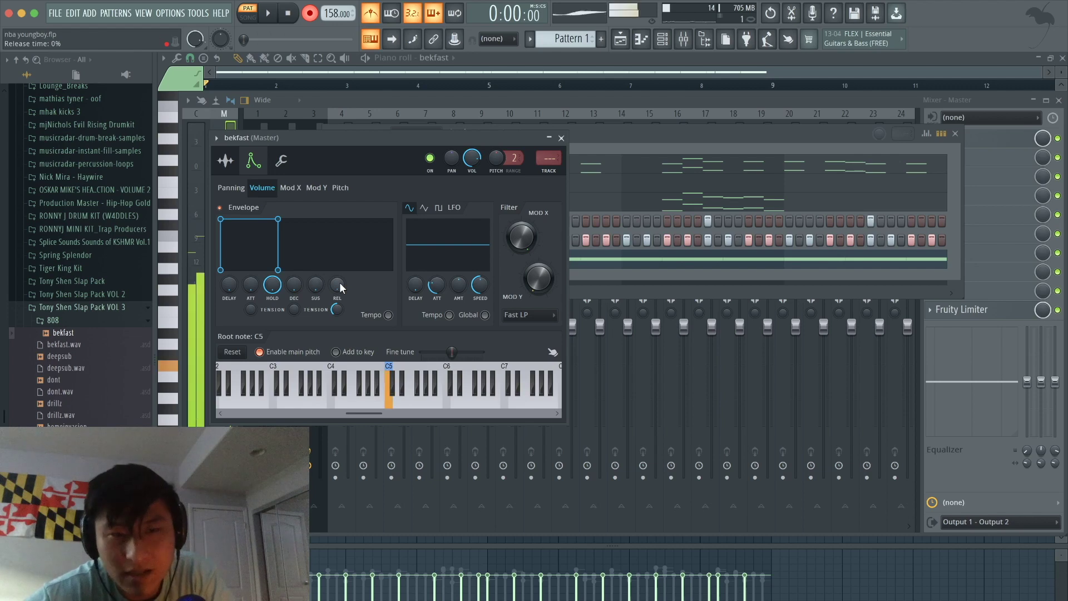
pyautogui.click(561, 138)
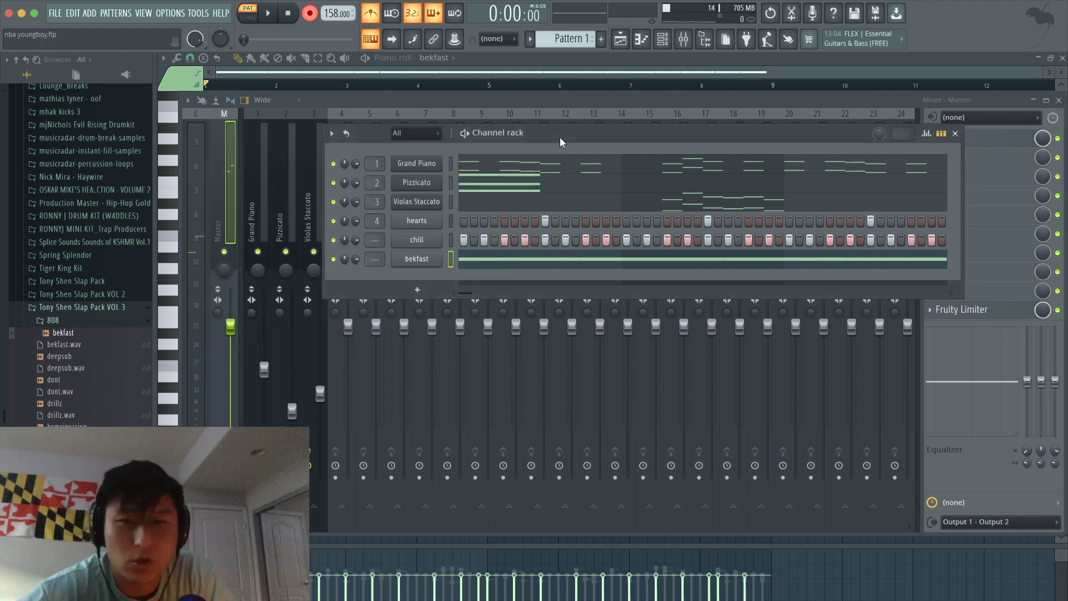
# Open bekfast's notes and try transposing all of them up past G#5 by semitones, returning them to C5
pyautogui.click(500, 266)
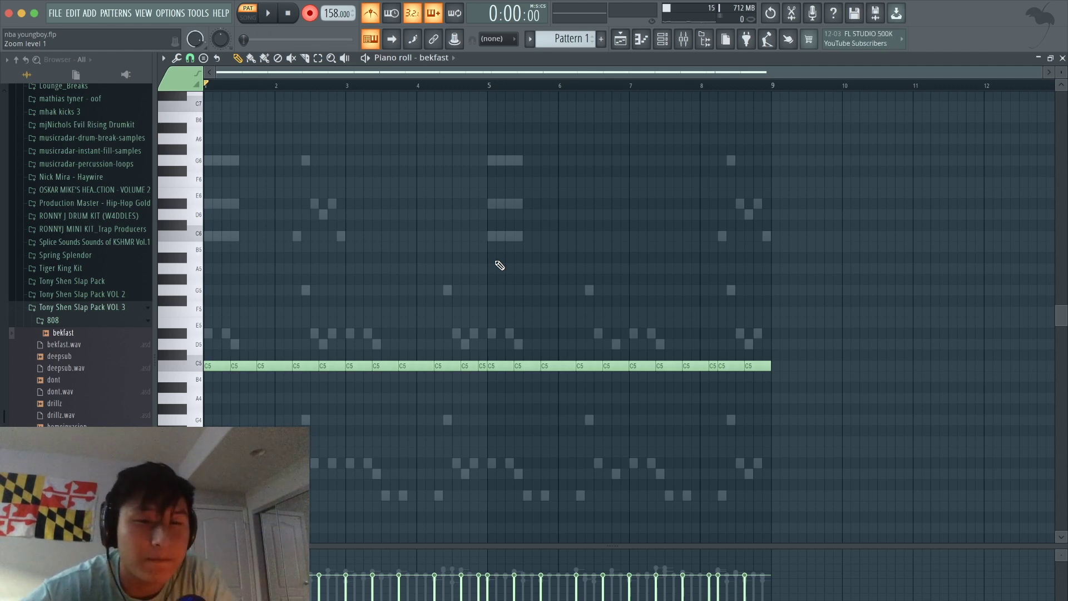
pyautogui.scroll(-4, 500, 266)
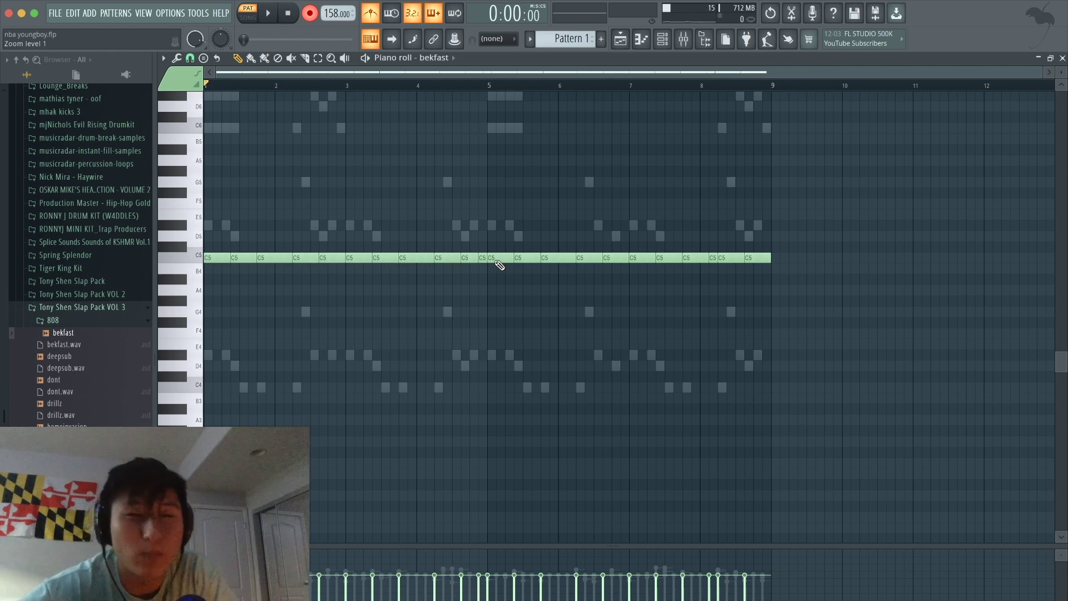
pyautogui.press('Up')
pyautogui.press('Up')
pyautogui.press('Up')
pyautogui.press('Up')
pyautogui.press('Up')
pyautogui.press('Up')
pyautogui.press('Up')
pyautogui.press('Up')
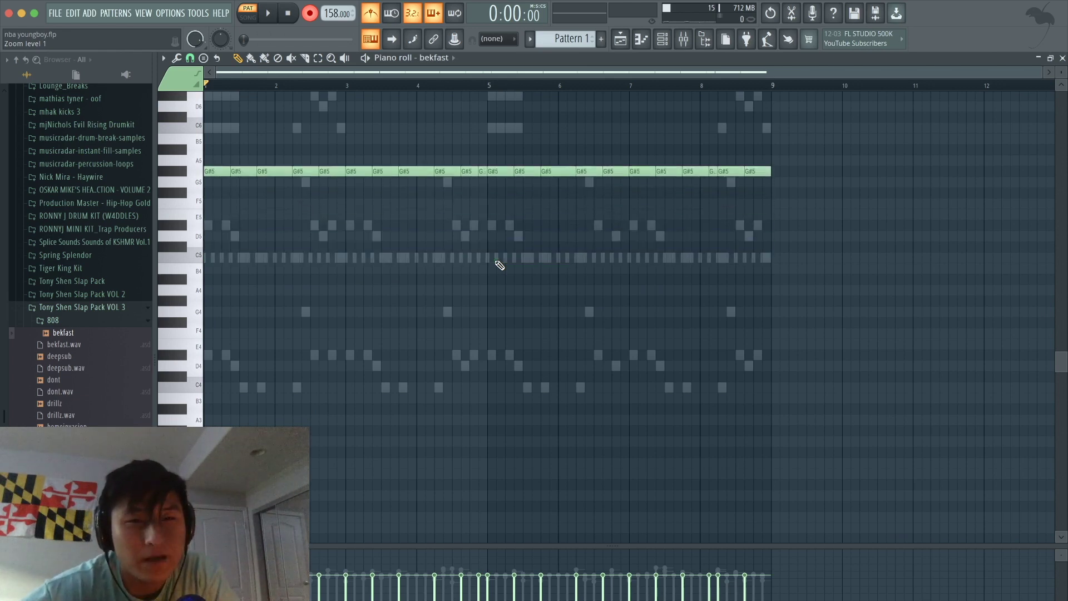
pyautogui.press('Up')
pyautogui.press('Up')
pyautogui.press('Up')
pyautogui.press('Up')
pyautogui.press('Down')
pyautogui.press('Down')
pyautogui.press('Down')
pyautogui.press('Down')
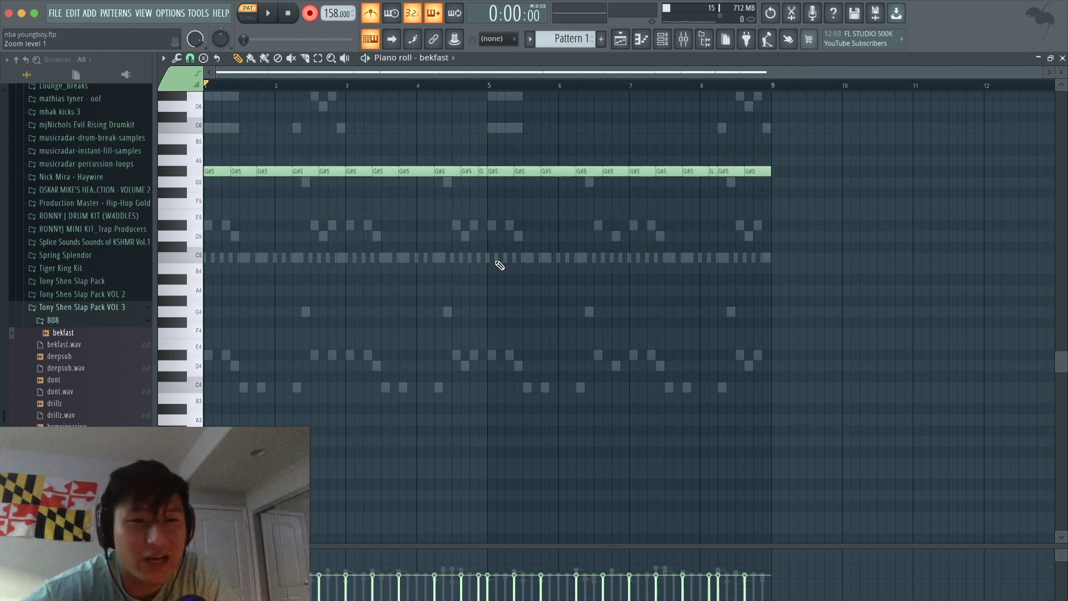
pyautogui.press('Down')
pyautogui.press('Down')
pyautogui.press('Down')
pyautogui.press('Down')
pyautogui.press('Down')
pyautogui.press('Down')
pyautogui.press('Down')
pyautogui.press('Down')
# Audition all bekfast notes on D#5 against the pattern, return them to C5, and play again for comparison
pyautogui.press('Up')
pyautogui.press('Up')
pyautogui.press('Up')
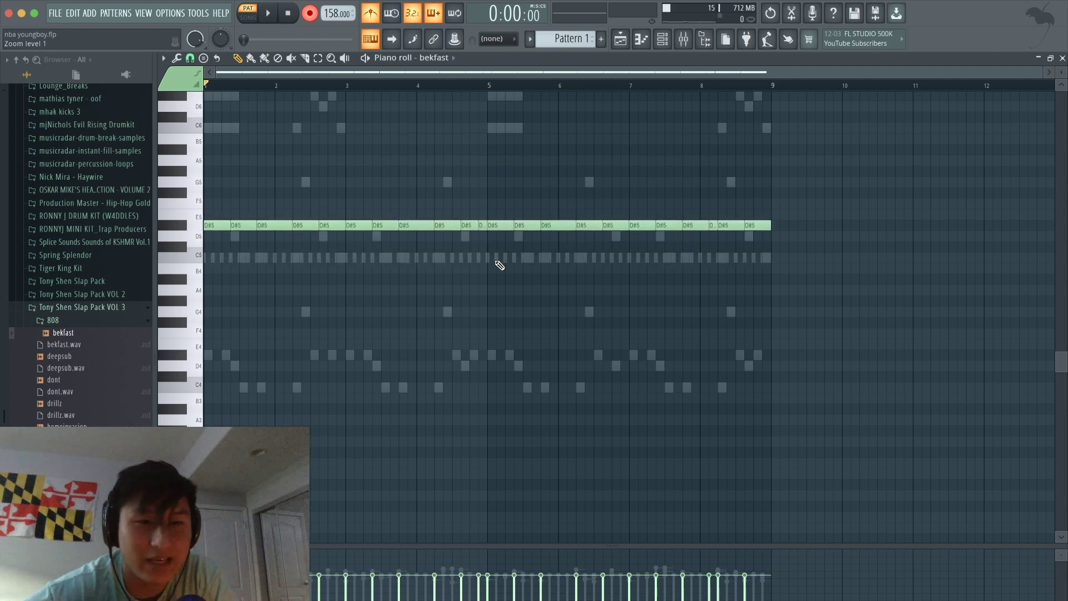
pyautogui.press('Down')
pyautogui.press('Up')
pyautogui.press('Up')
pyautogui.press('Up')
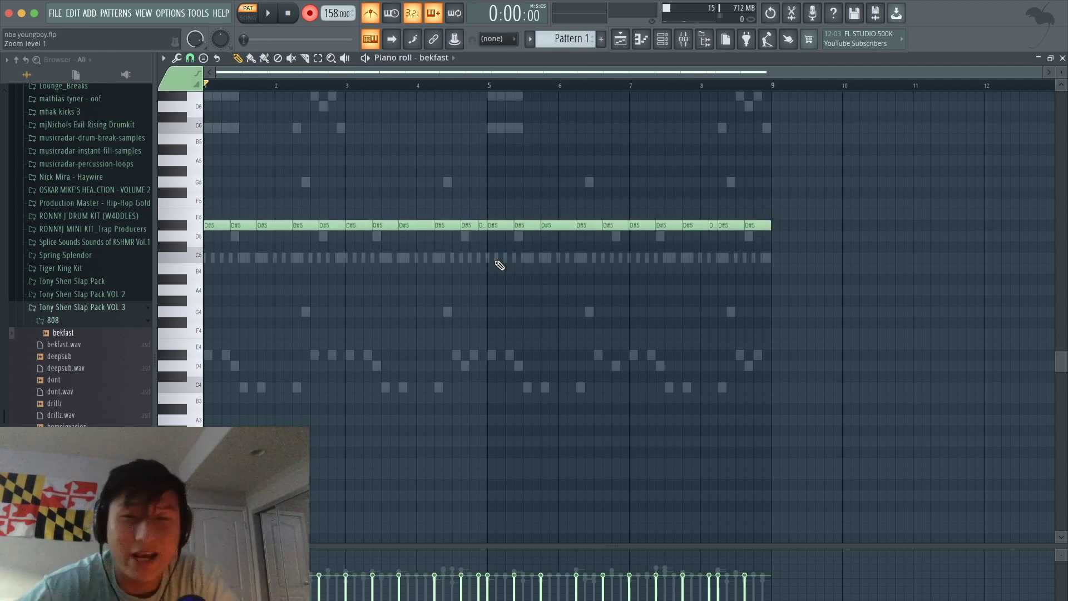
pyautogui.scroll(2, 499, 266)
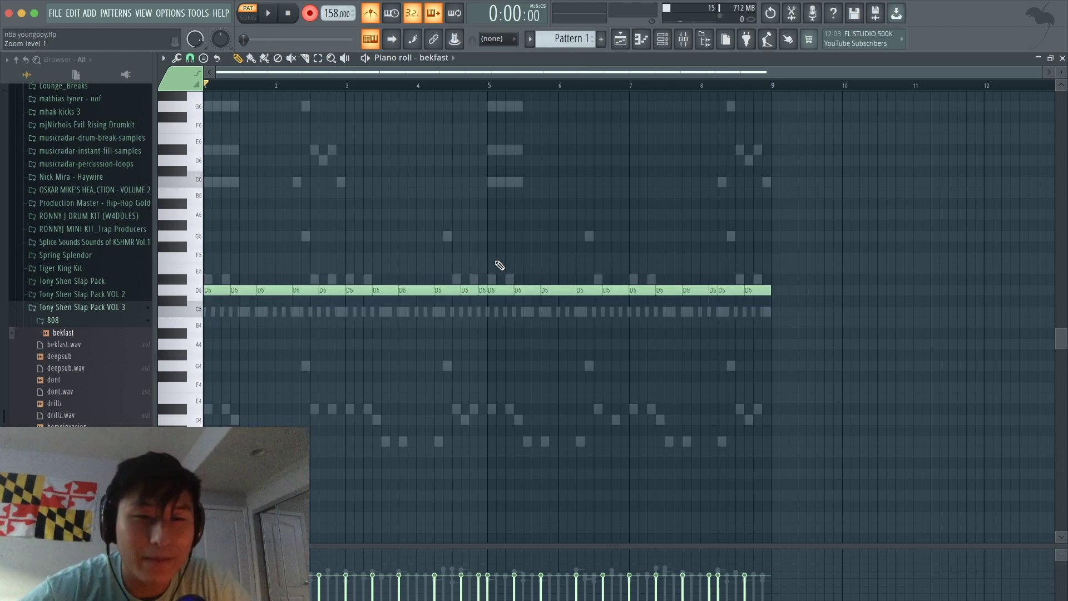
pyautogui.press('space')
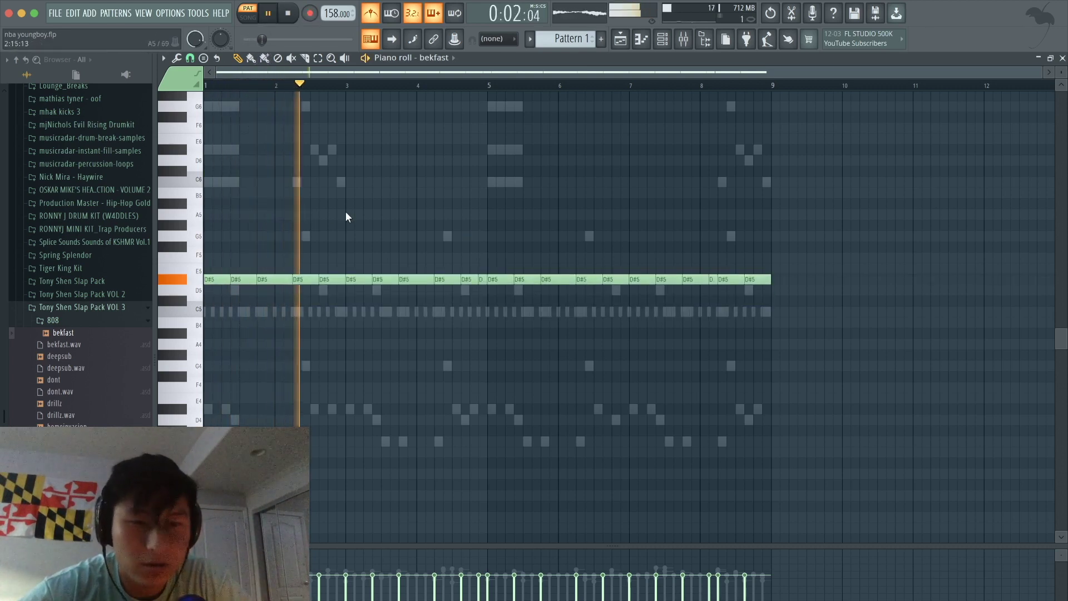
pyautogui.press('space')
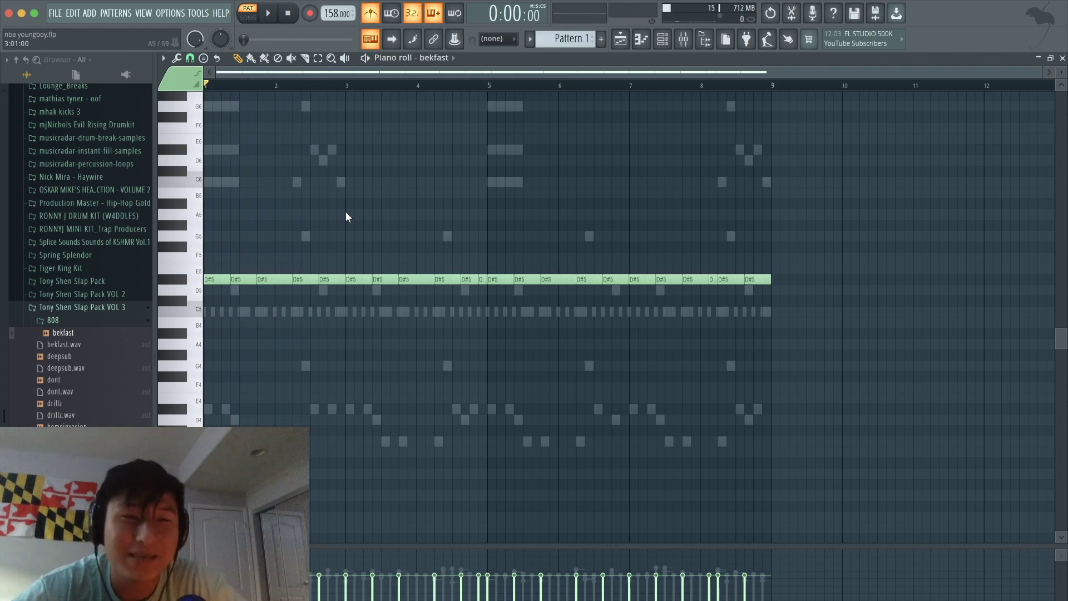
pyautogui.press('Down')
pyautogui.press('Down')
pyautogui.press('Down')
pyautogui.press('space')
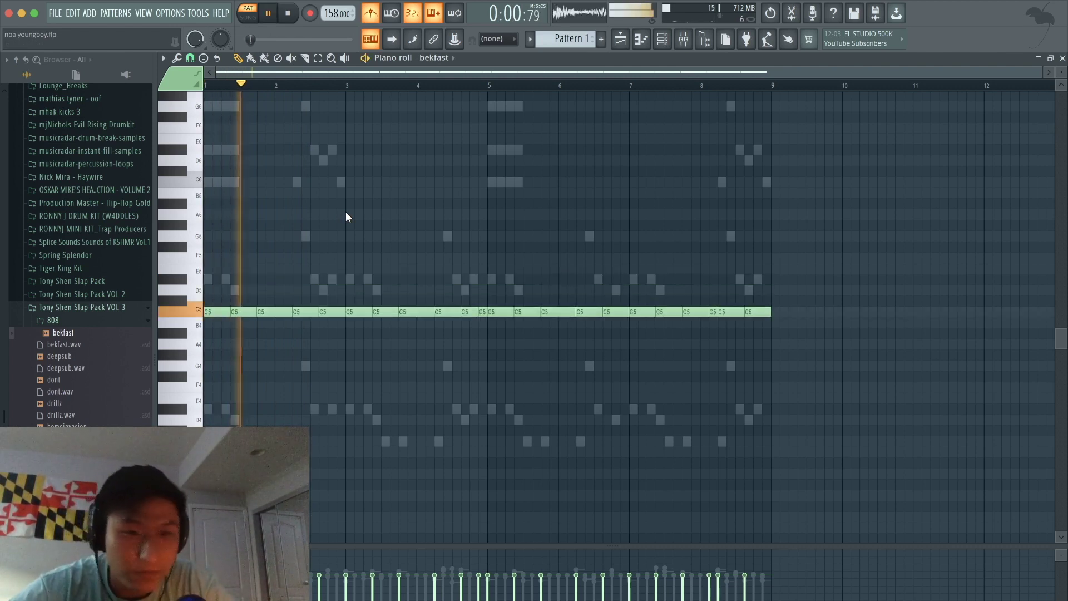
pyautogui.press('space')
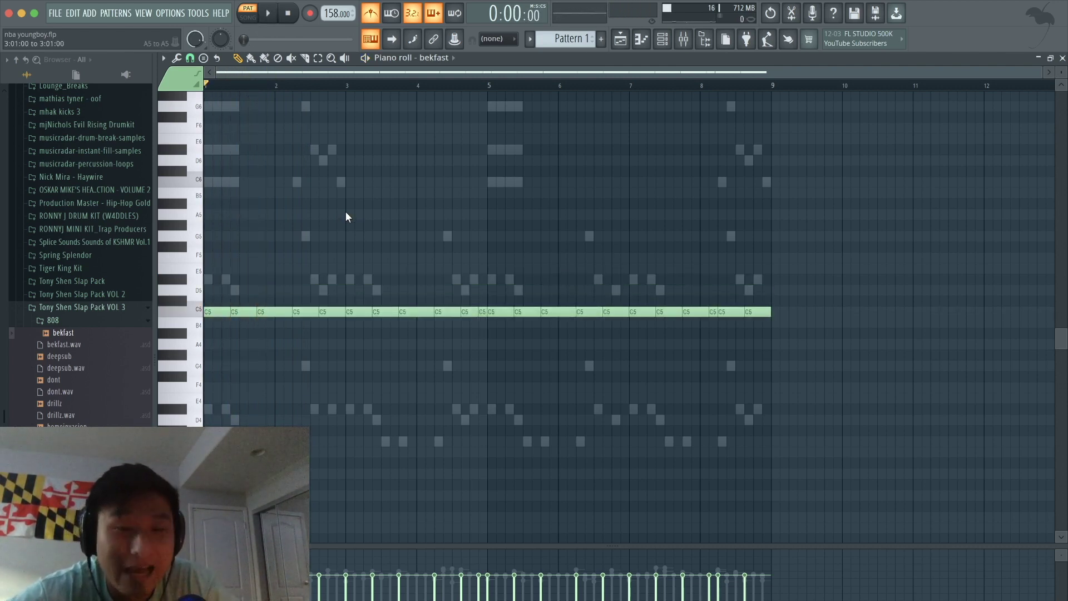
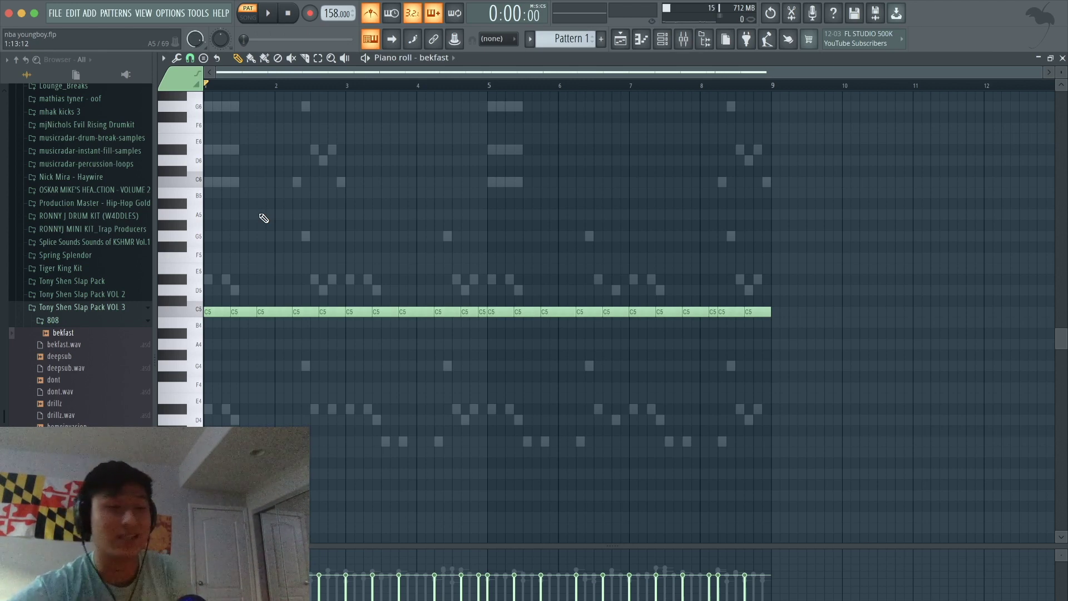
# Play the pattern and try the second bekfast note in bar 1 on D#5, moving it back to C5
pyautogui.scroll(2, 279, 264)
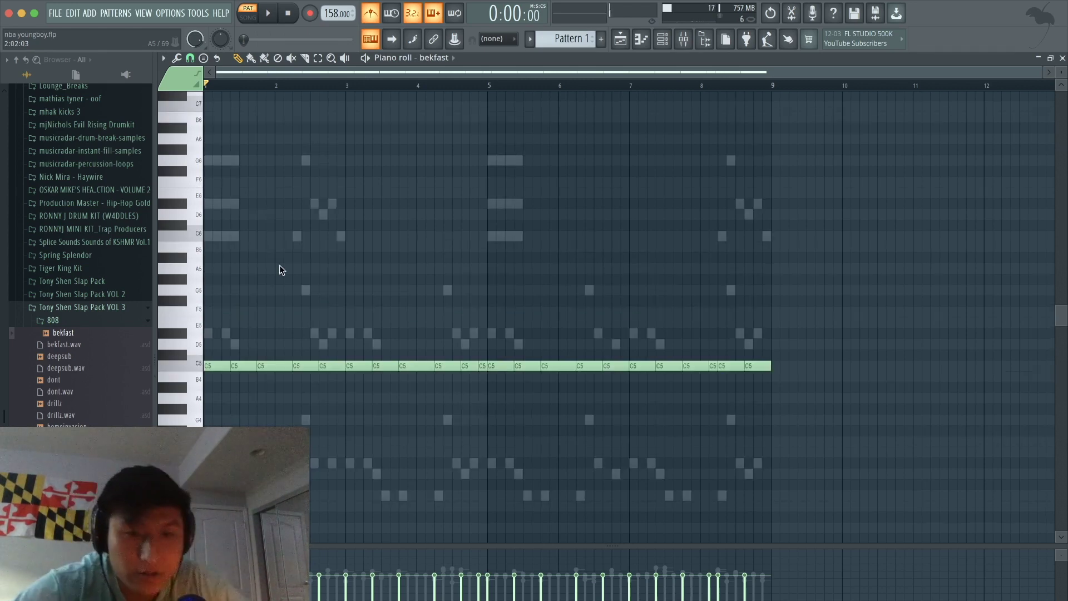
pyautogui.scroll(2, 280, 265)
pyautogui.scroll(1, 280, 267)
pyautogui.press('space')
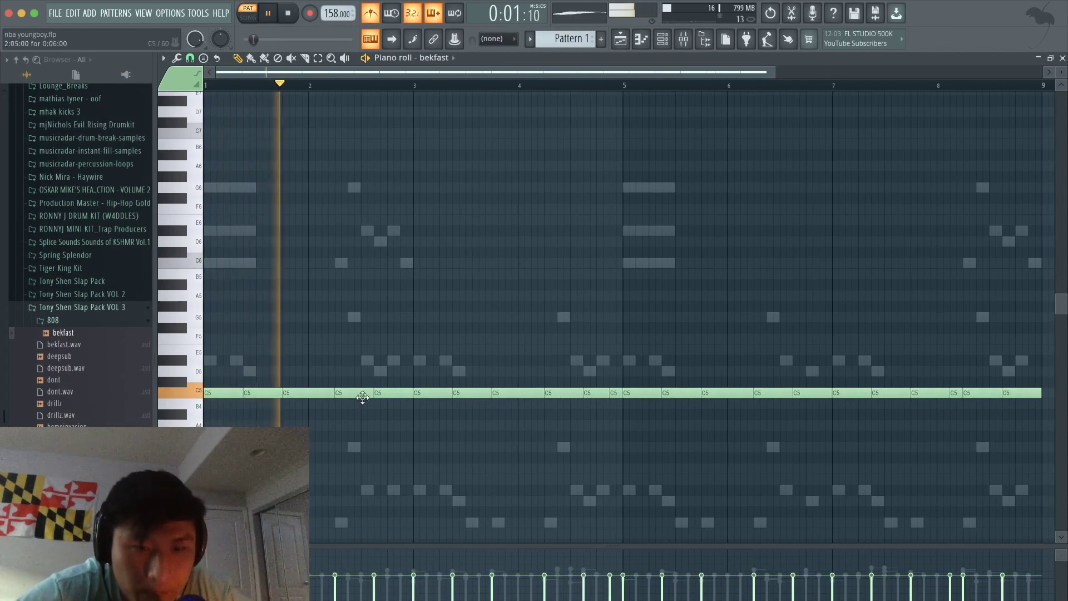
pyautogui.press('space')
pyautogui.moveTo(252, 391); pyautogui.dragTo(250, 360)
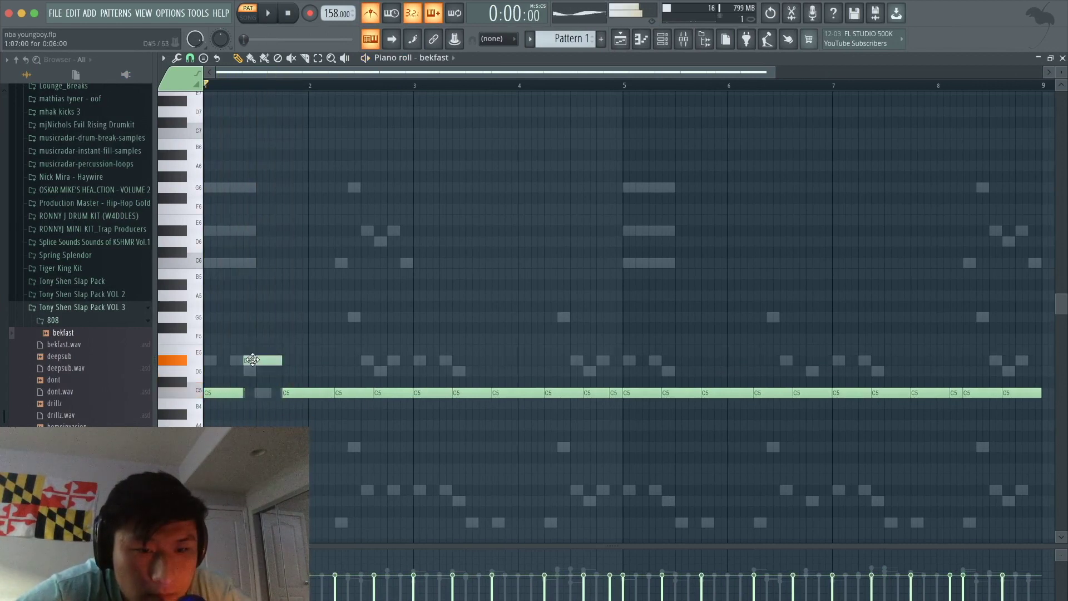
pyautogui.press('space')
pyautogui.moveTo(295, 387); pyautogui.dragTo(266, 393)
# Replay the pattern and raise the bekfast note just past the middle of bar 2 to D#5
pyautogui.press('space')
pyautogui.press('space')
pyautogui.keyDown('super'); pyautogui.click(401, 384); pyautogui.keyUp('super')
pyautogui.moveTo(393, 392); pyautogui.dragTo(394, 361)
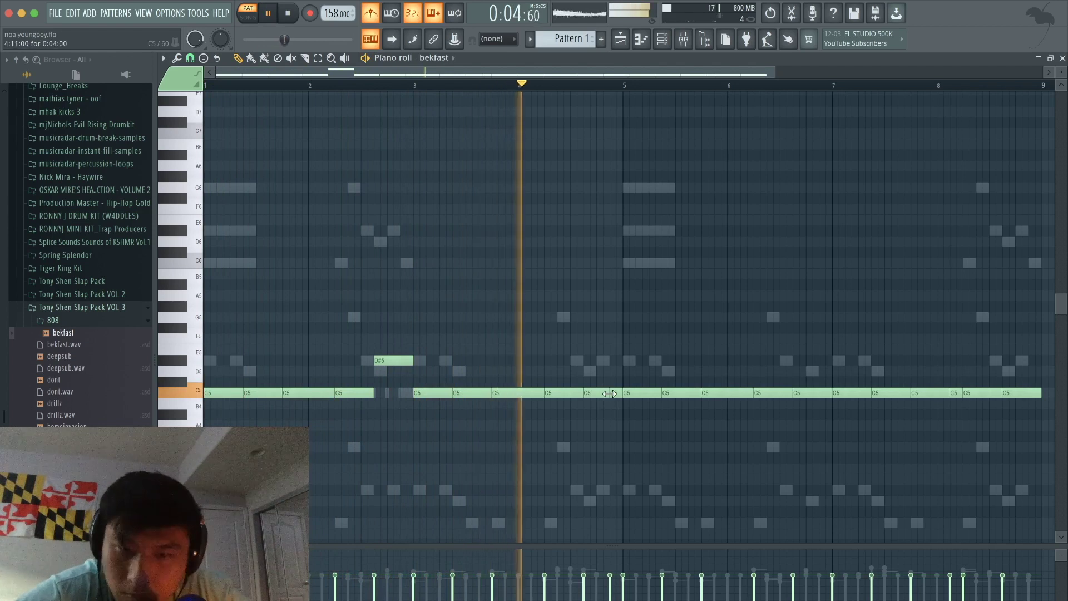
# Raise the last two bekfast notes of bar 4 to D5 and D#6, and place the playhead at about bar 4
pyautogui.moveTo(601, 393); pyautogui.dragTo(617, 359)
pyautogui.press('space')
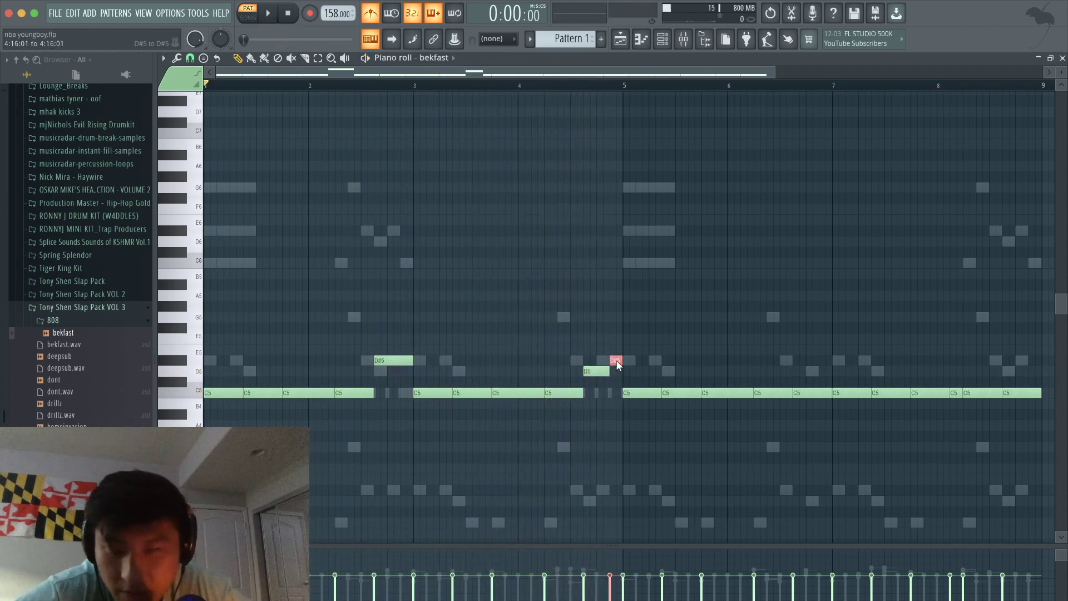
pyautogui.click(521, 85)
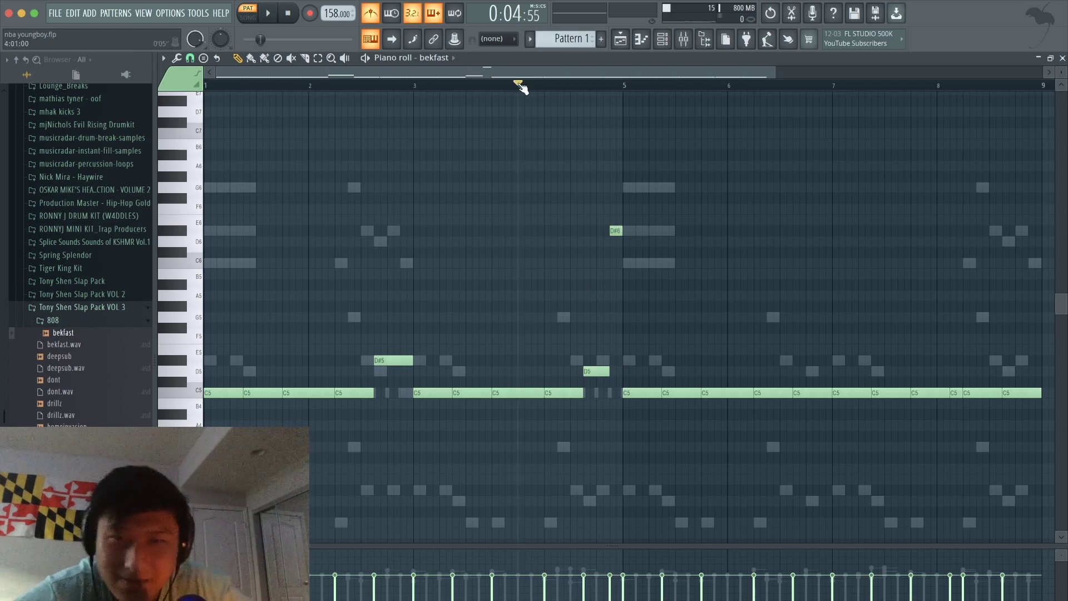
# Play the pattern from bar 4 and raise the last two bekfast notes of bar 6 to D#5
pyautogui.press('space')
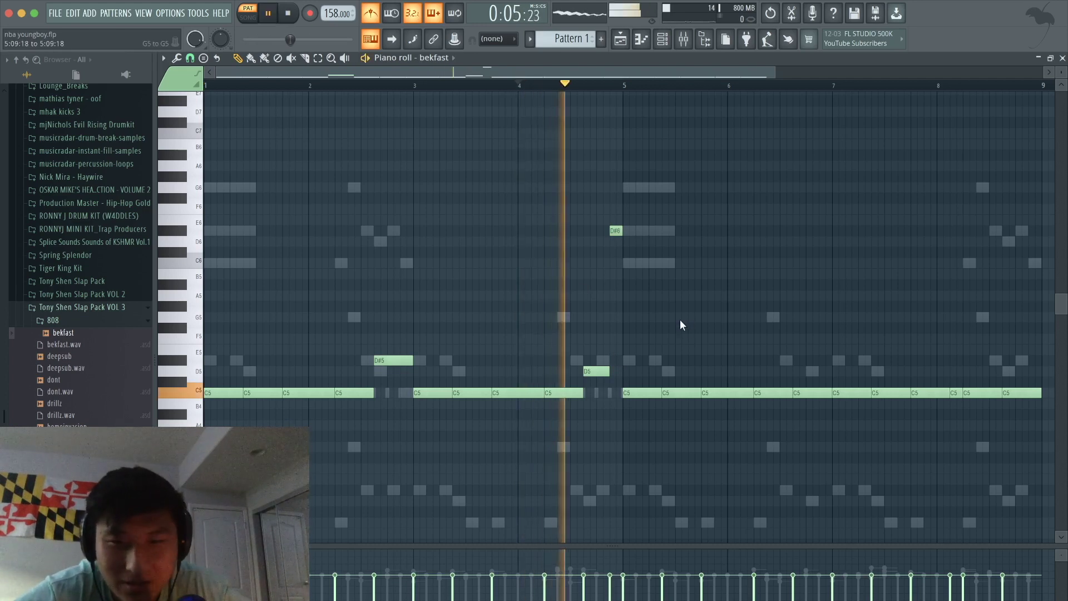
pyautogui.scroll(1, 702, 333)
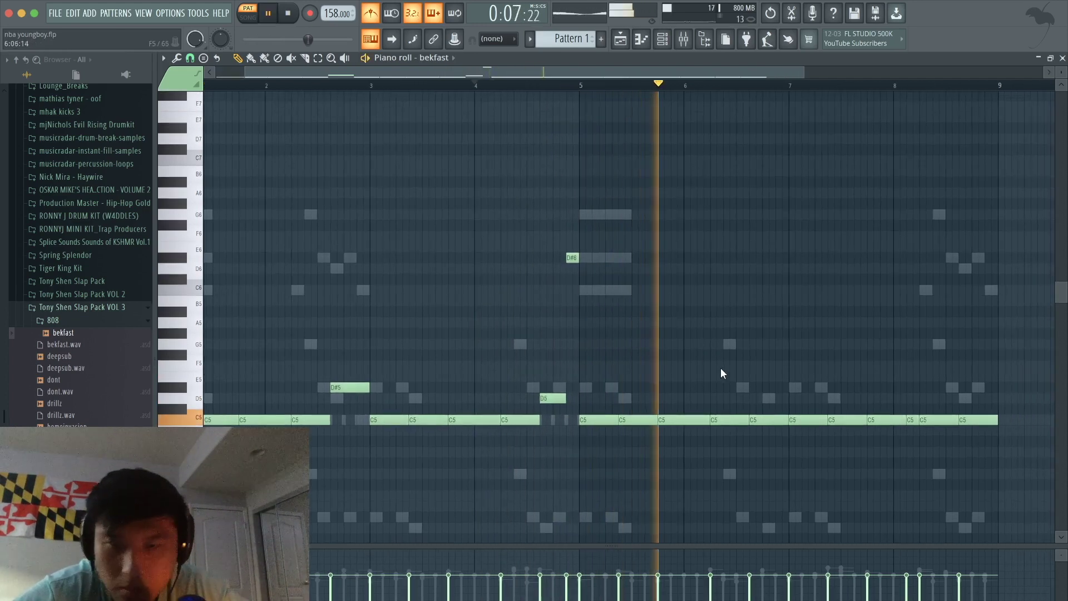
pyautogui.press('space')
pyautogui.moveTo(693, 421); pyautogui.dragTo(691, 387)
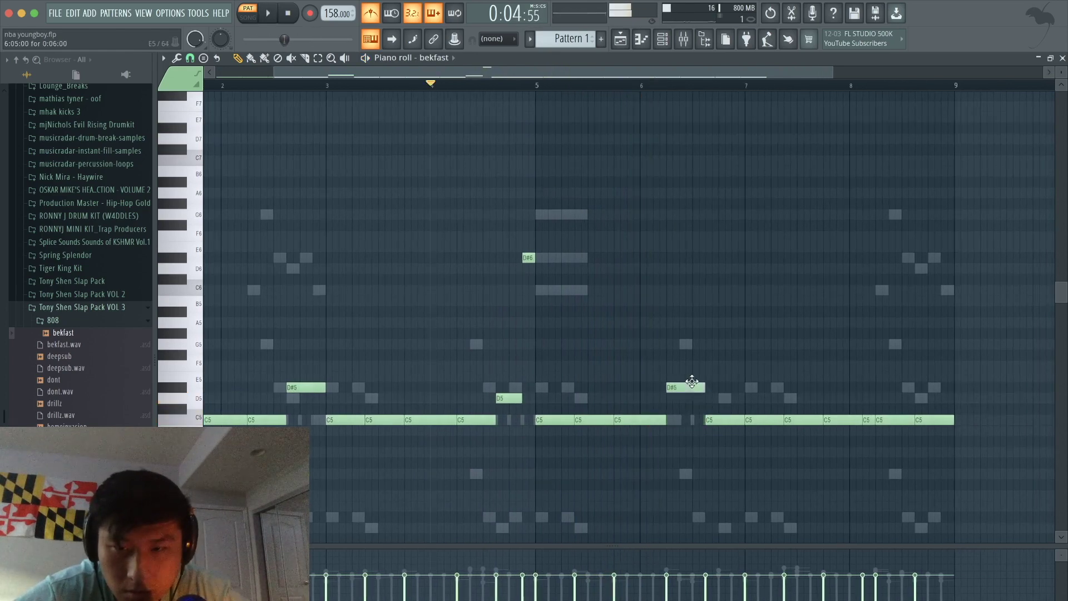
pyautogui.press('space')
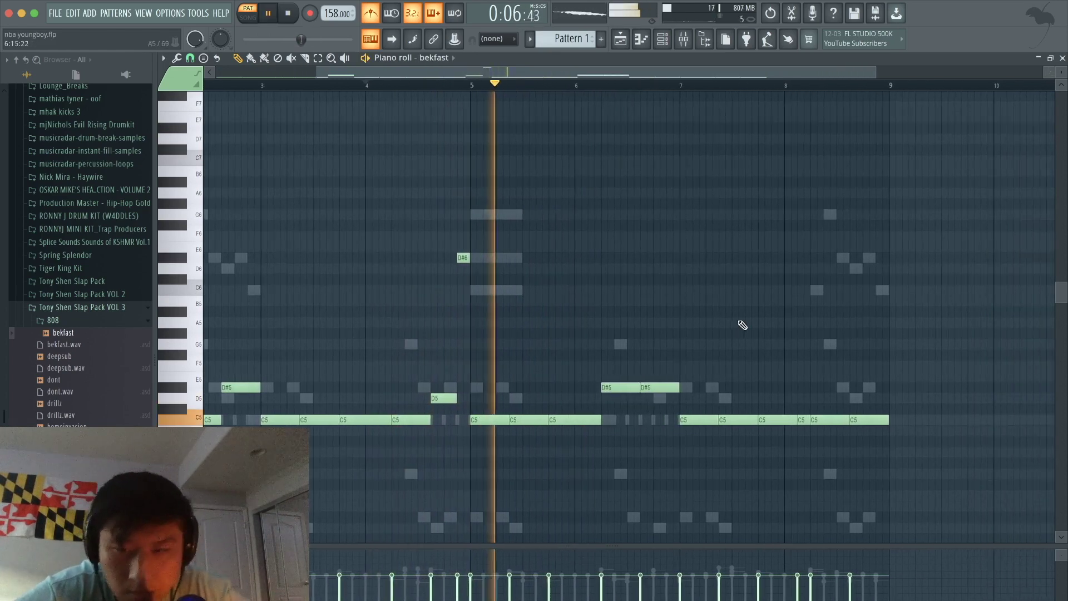
# Raise the short bekfast note early in bar 8 to G5 and the last two notes of that bar to D#5, replaying the pattern
pyautogui.scroll(1, 742, 325)
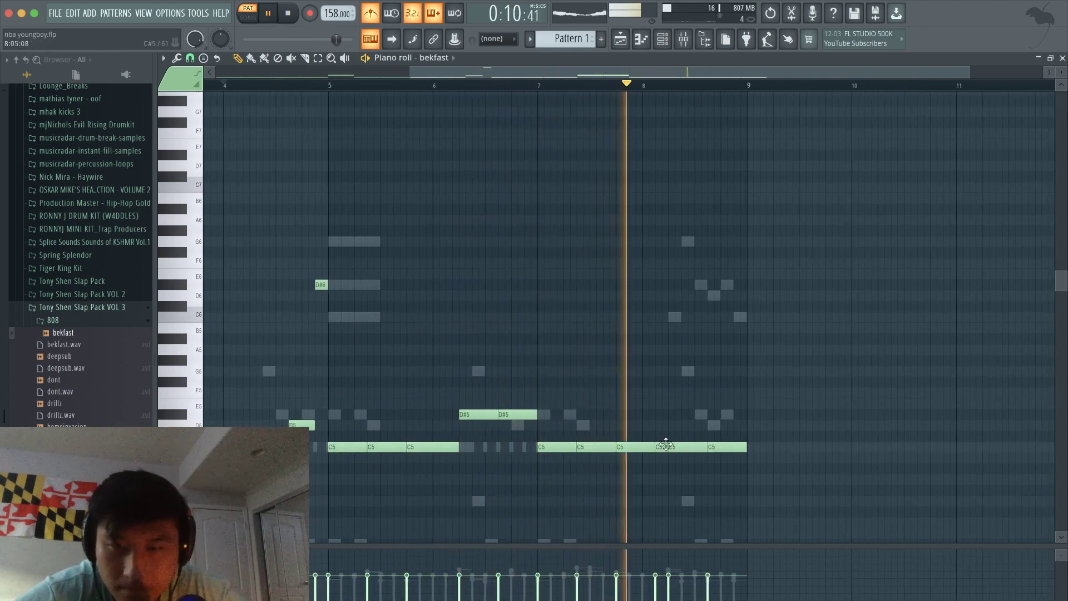
pyautogui.press('space')
pyautogui.click(657, 338)
pyautogui.moveTo(657, 339); pyautogui.dragTo(657, 379)
pyautogui.press('space')
pyautogui.moveTo(681, 440); pyautogui.dragTo(683, 408)
pyautogui.moveTo(711, 445); pyautogui.dragTo(718, 413)
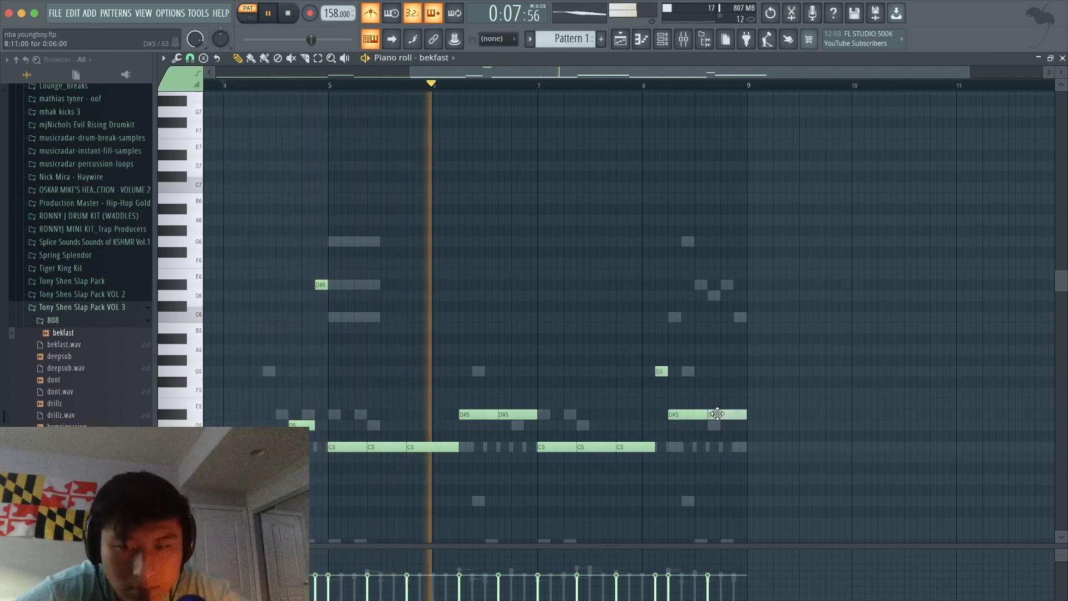
pyautogui.scroll(-2, 733, 278)
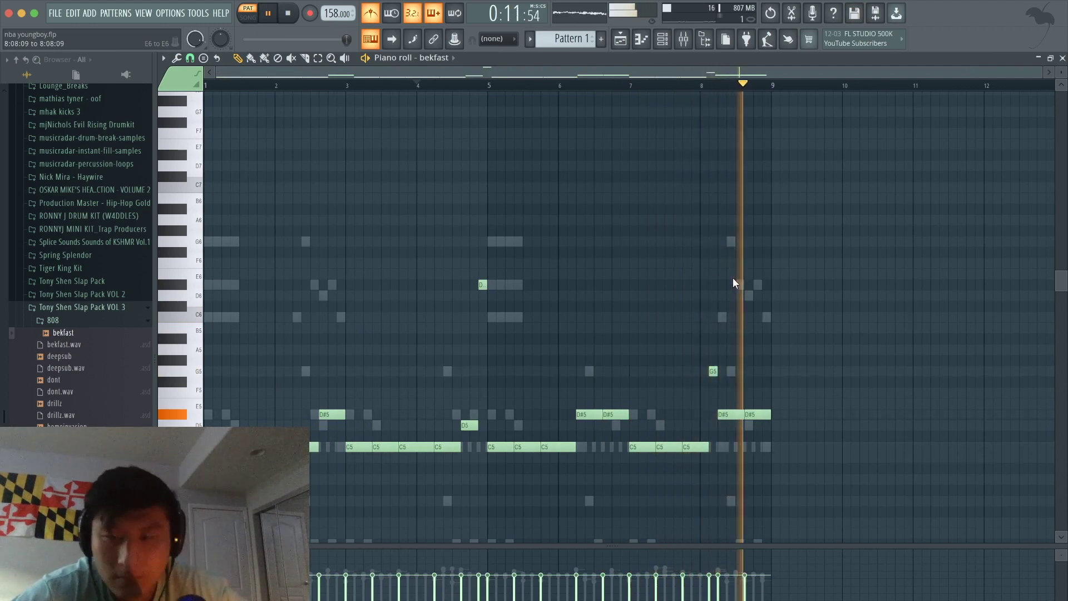
# Add the drillbits kick from Tony Shen Slap Pack VOL 3 as a new channel with a hit on step 1 of bar 1
pyautogui.click(662, 39)
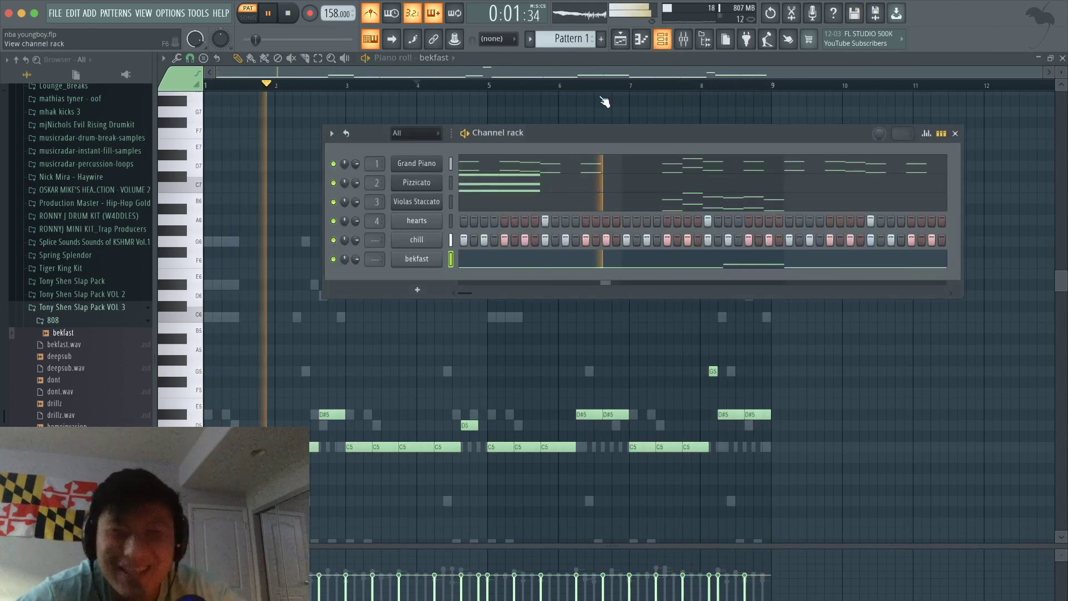
pyautogui.click(64, 322)
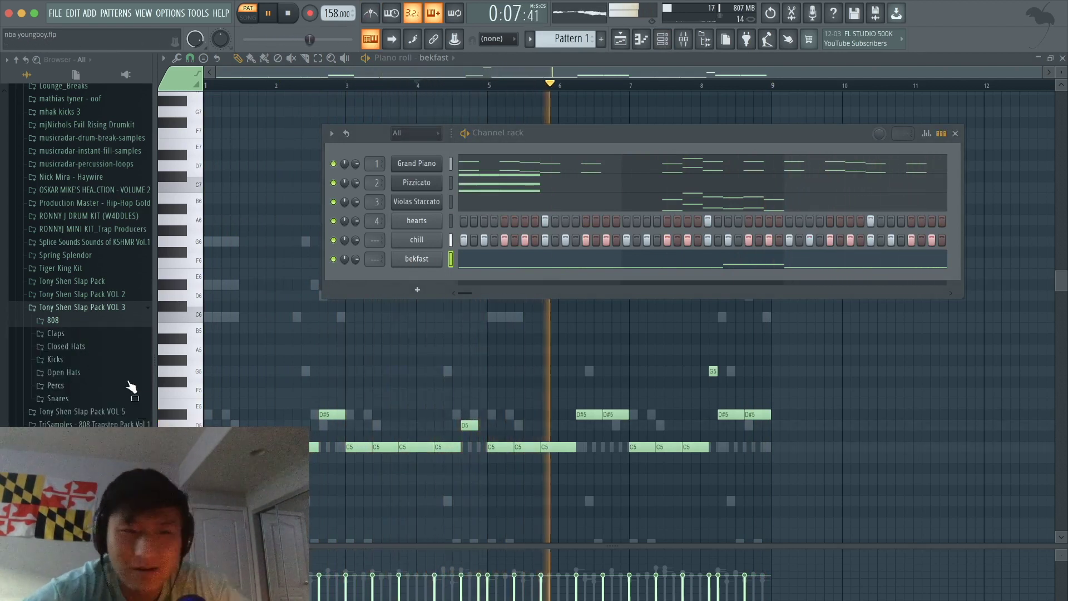
pyautogui.press('space')
pyautogui.click(95, 362)
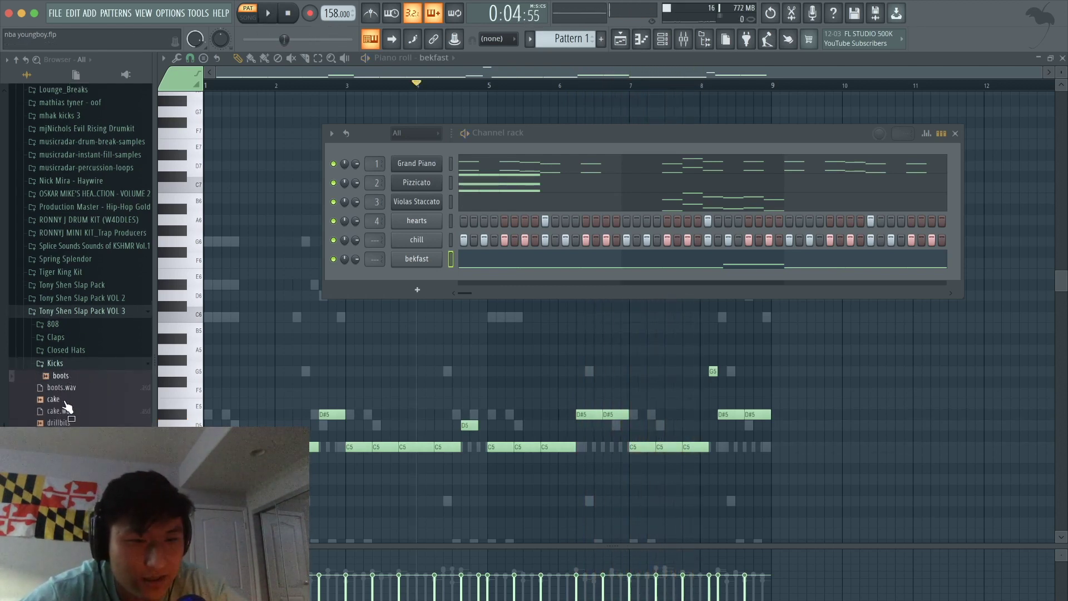
pyautogui.moveTo(61, 423); pyautogui.dragTo(383, 321)
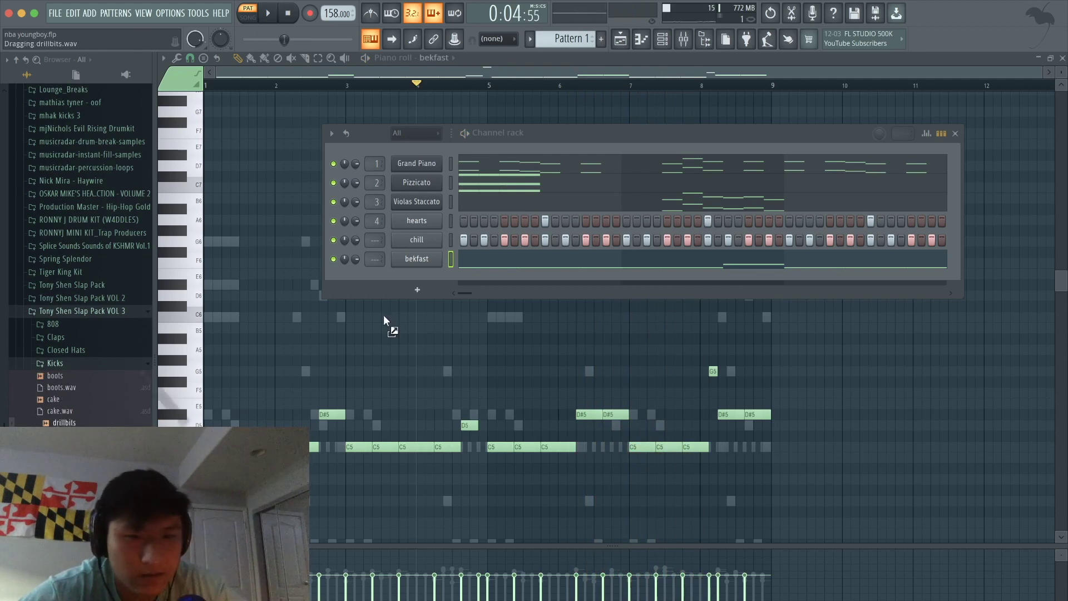
pyautogui.moveTo(408, 275); pyautogui.dragTo(410, 272)
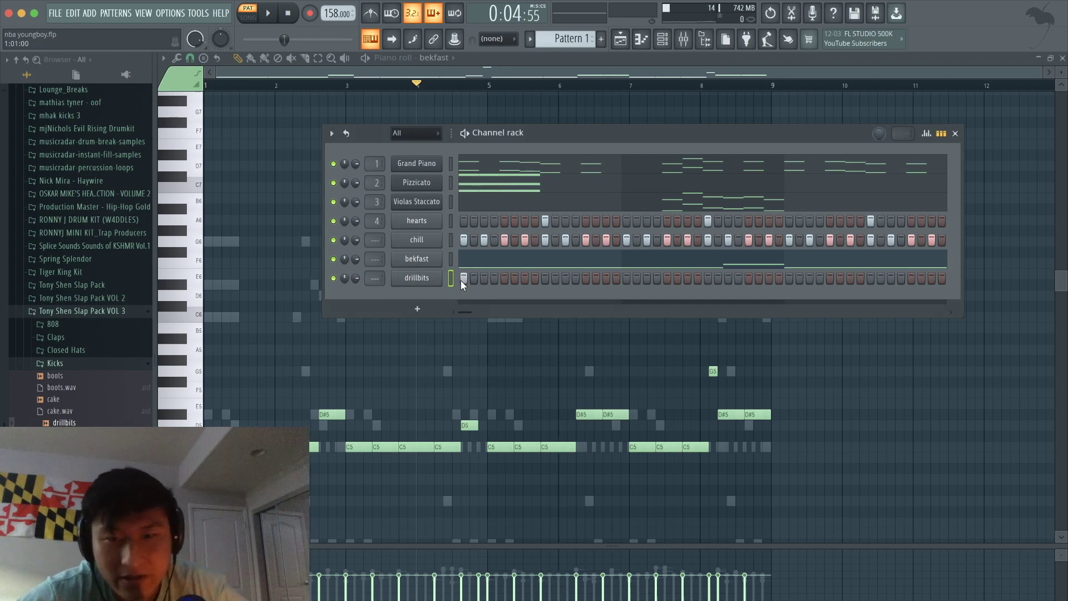
# Place drillbits kicks on steps 7 and 13 of bar 1 and steps 3 and 5 of bar 2, playing the pattern to check
pyautogui.click(525, 277)
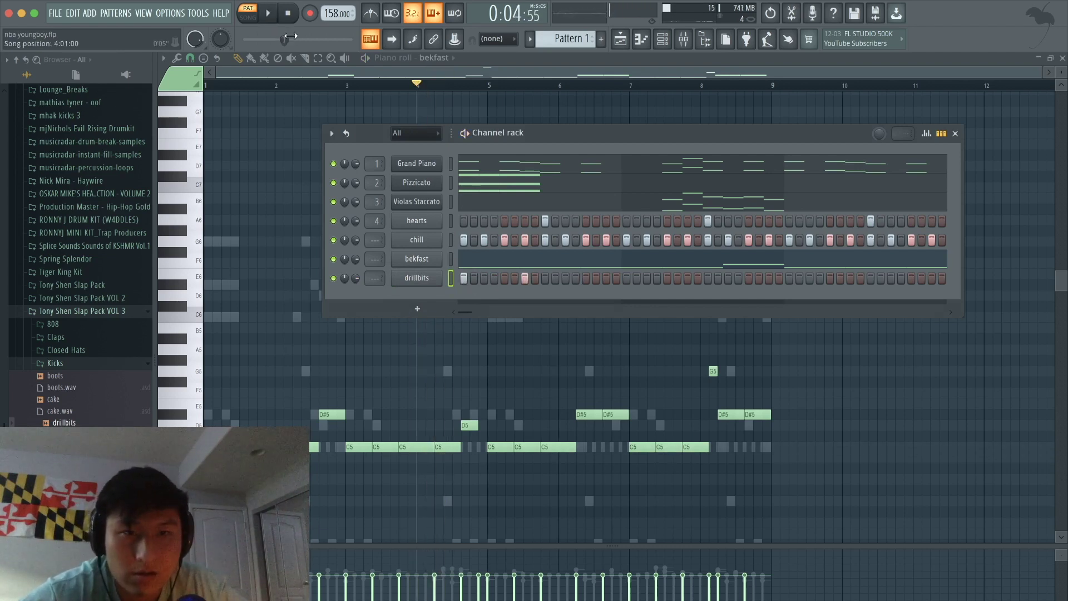
pyautogui.press('space')
pyautogui.click(586, 277)
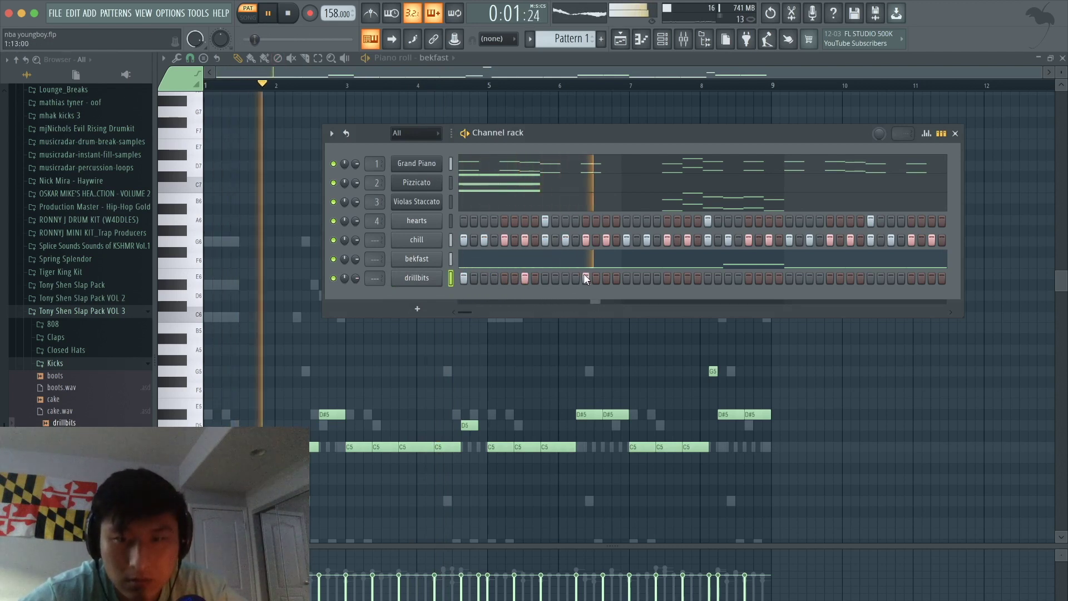
pyautogui.press('space')
pyautogui.click(665, 277)
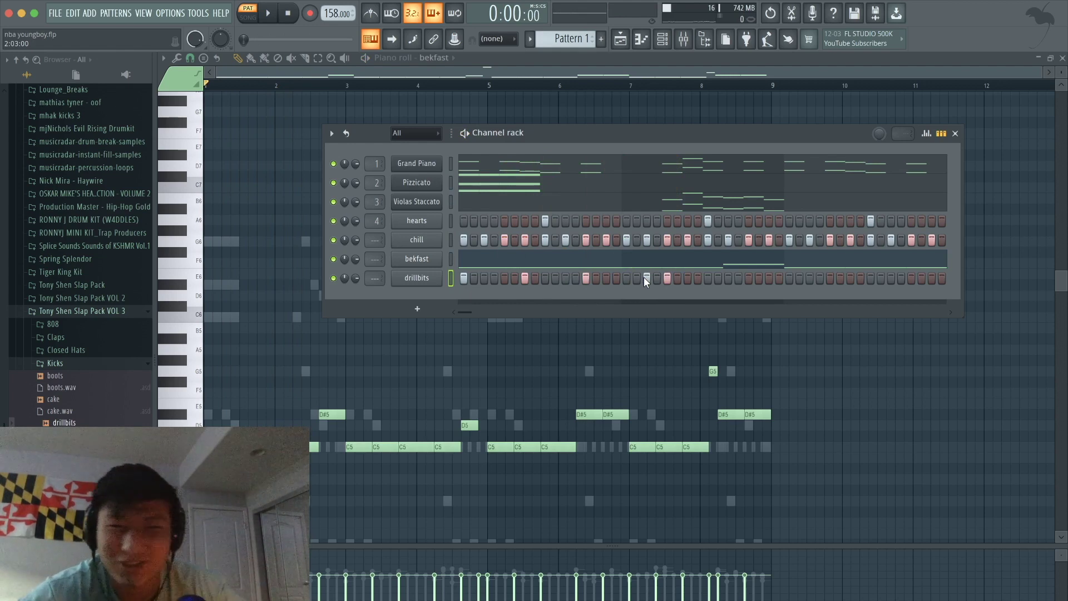
pyautogui.press('space')
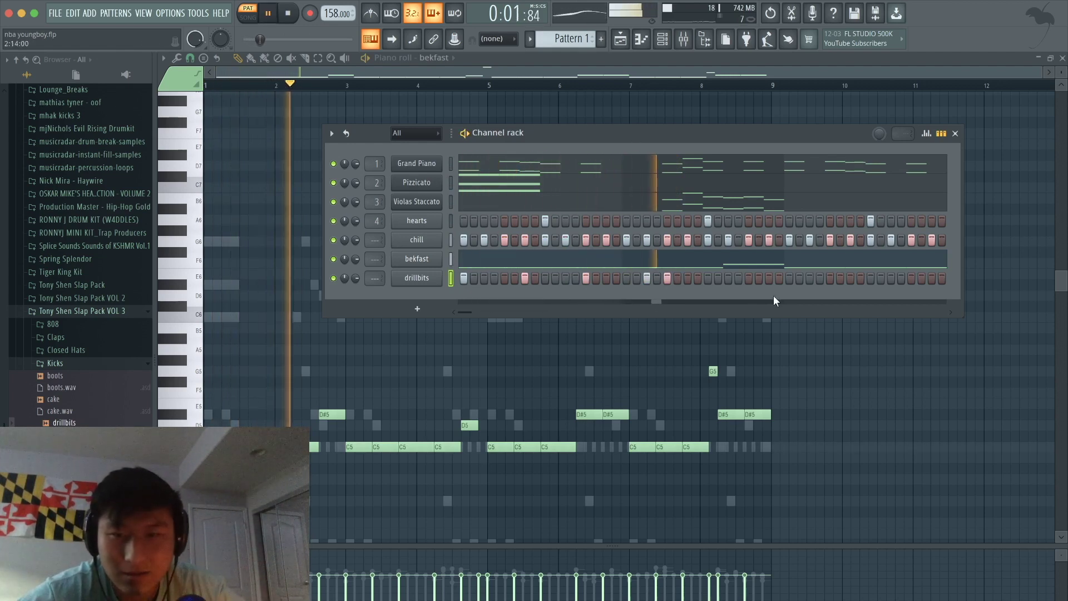
# Add drillbits kicks on step 11 of bar 2 and on steps 1, 7 and 13 of bar 3
pyautogui.click(728, 277)
pyautogui.click(779, 278)
pyautogui.press('space')
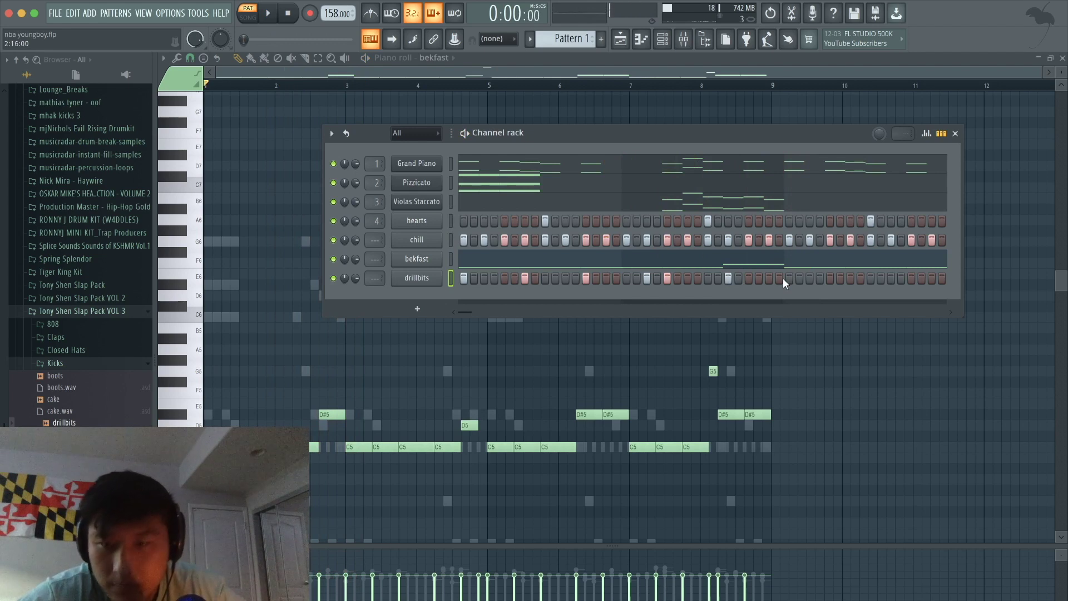
pyautogui.press('space')
pyautogui.click(788, 278)
pyautogui.click(850, 278)
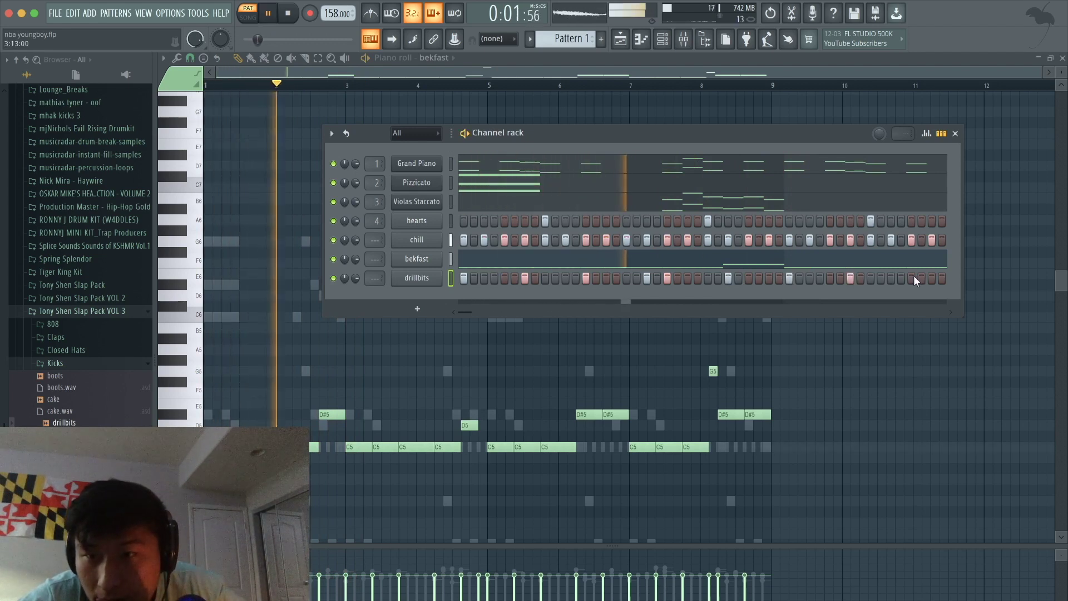
# Add drillbits kicks on steps 5, 11 and 15 of bar 4, steps 1, 7 and 13 of bar 5, and step 5 of bar 6
pyautogui.moveTo(468, 310); pyautogui.dragTo(486, 309)
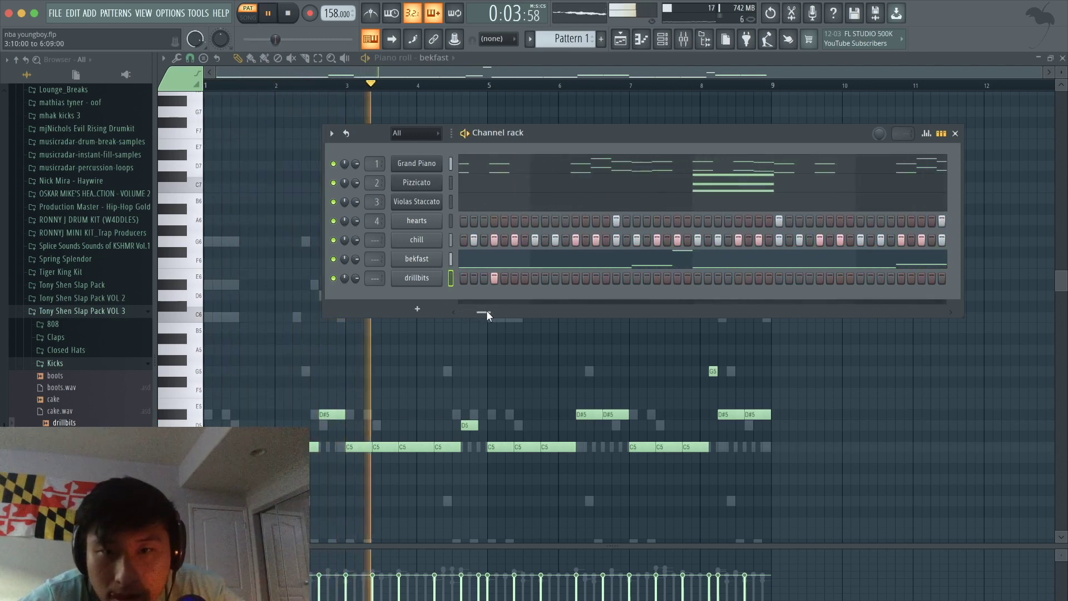
pyautogui.click(678, 277)
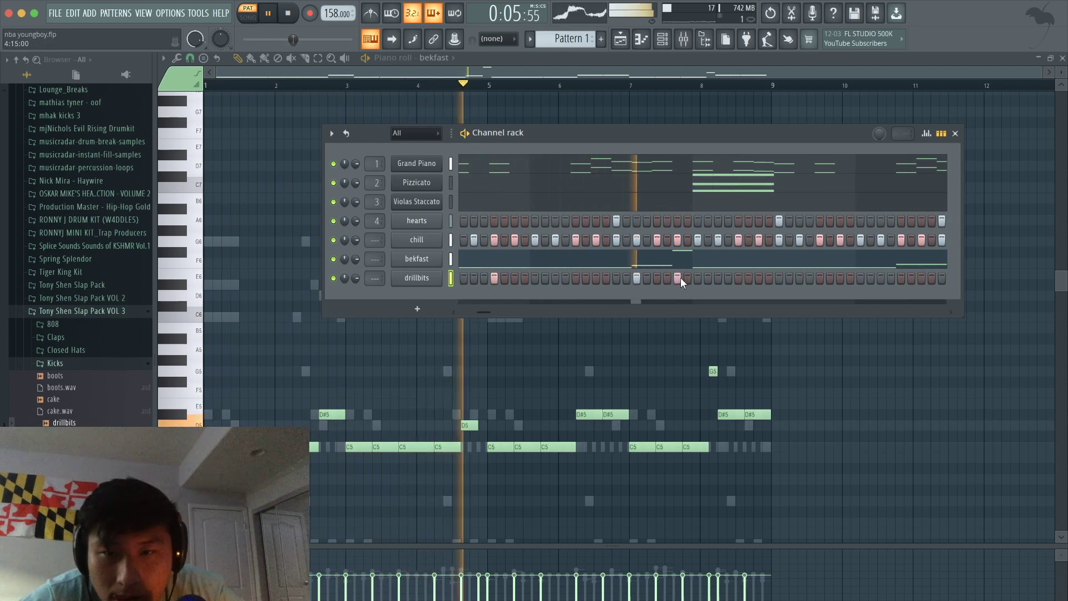
pyautogui.click(576, 277)
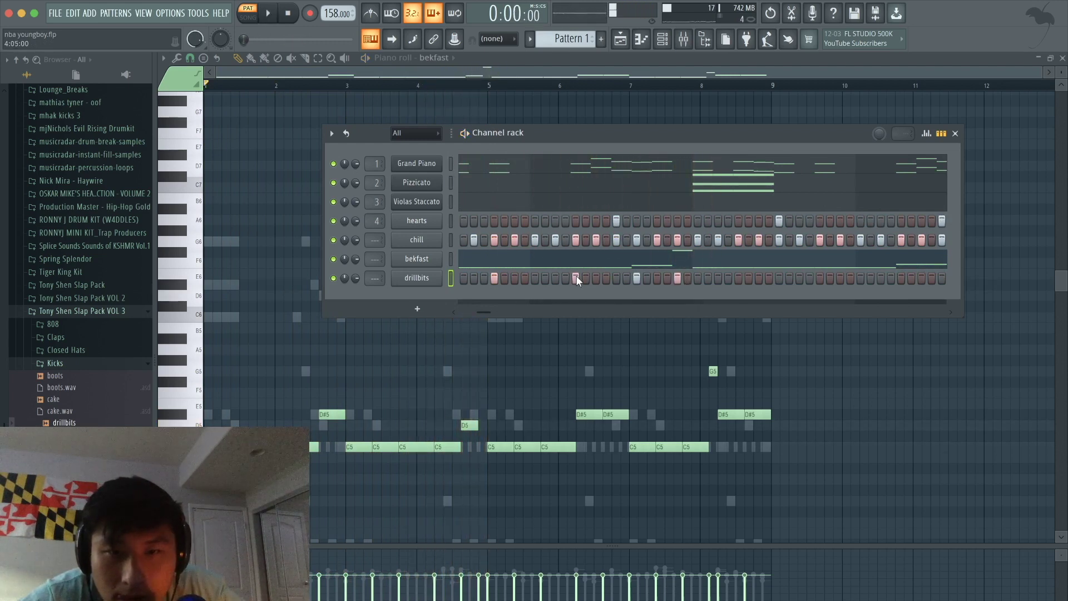
pyautogui.click(699, 278)
pyautogui.click(758, 277)
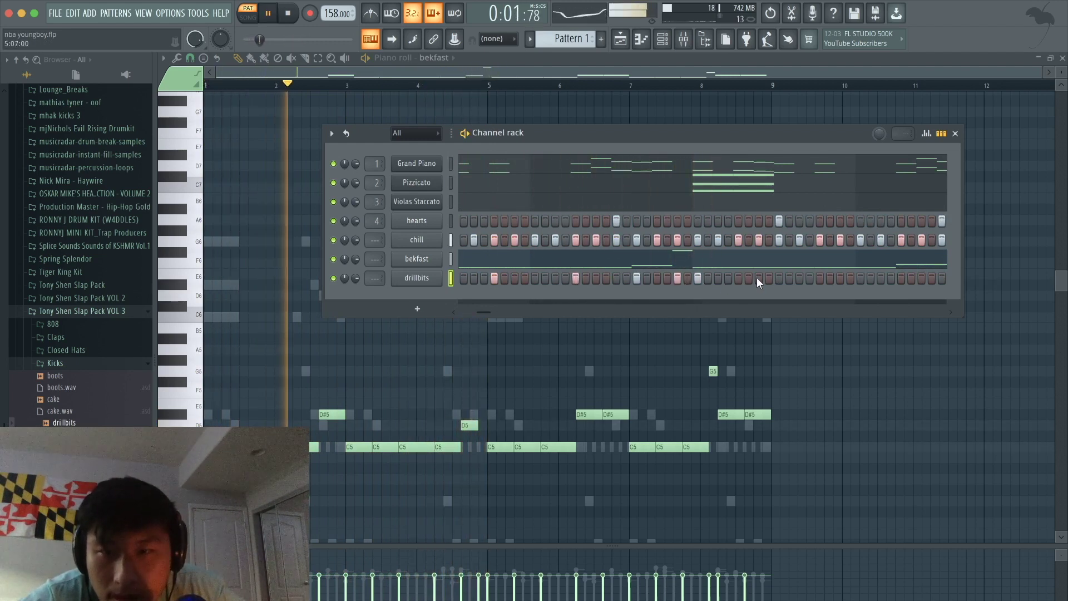
pyautogui.click(820, 278)
pyautogui.click(900, 278)
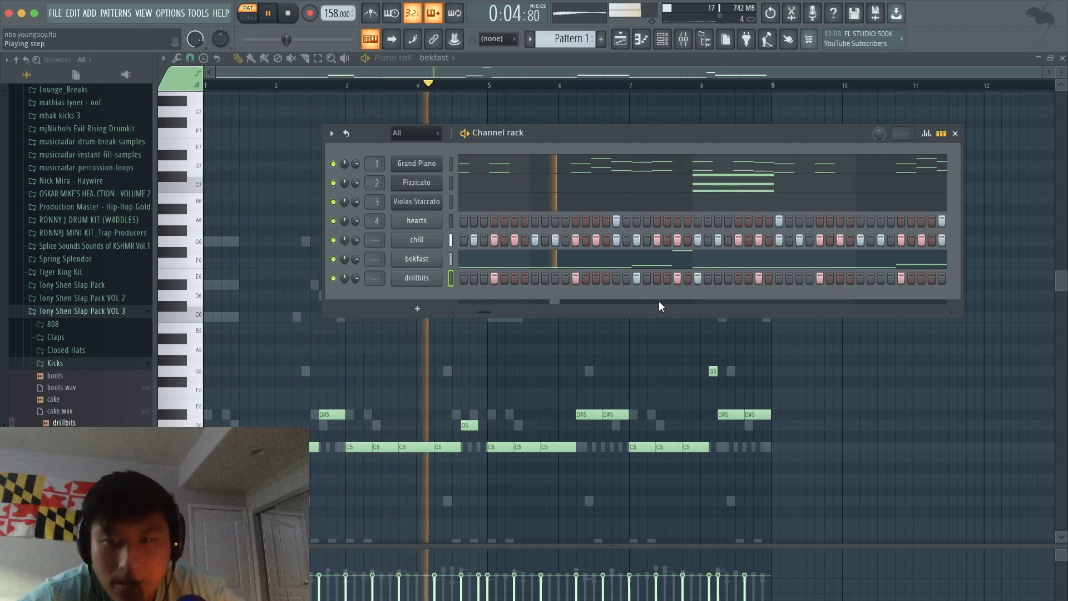
# Add drillbits kicks on step 11 of bar 6 and on steps 1, 7 and 13 of bar 7
pyautogui.moveTo(491, 310); pyautogui.dragTo(501, 306)
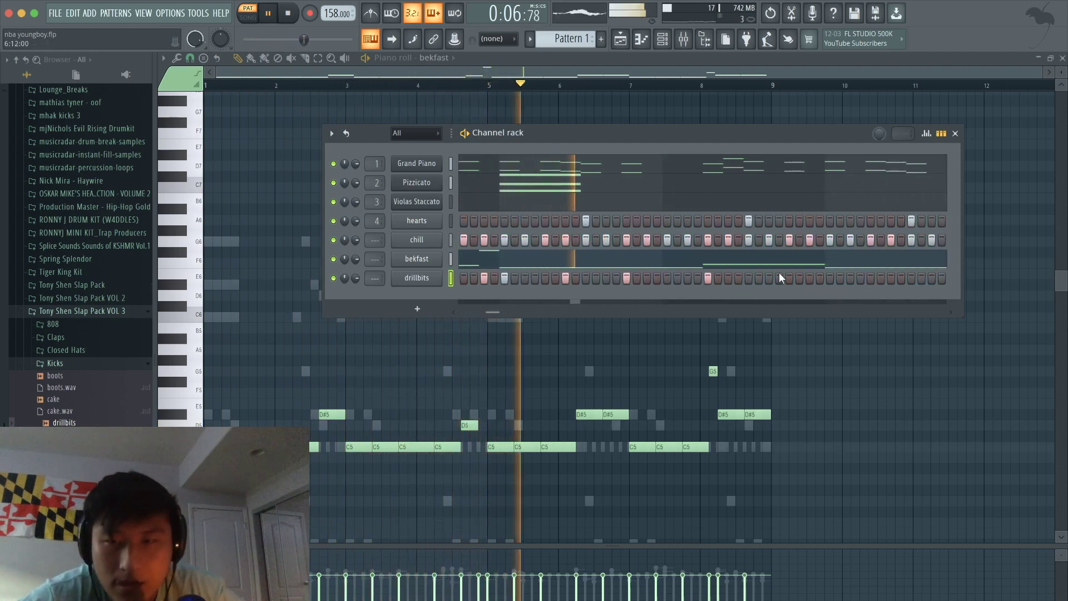
pyautogui.click(769, 277)
pyautogui.click(828, 276)
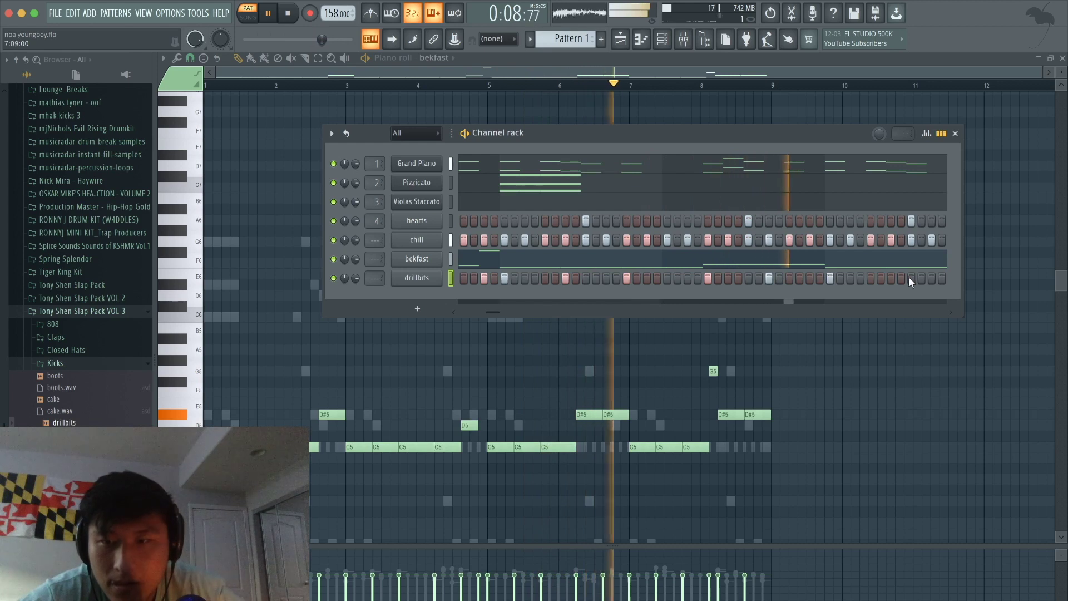
pyautogui.click(891, 278)
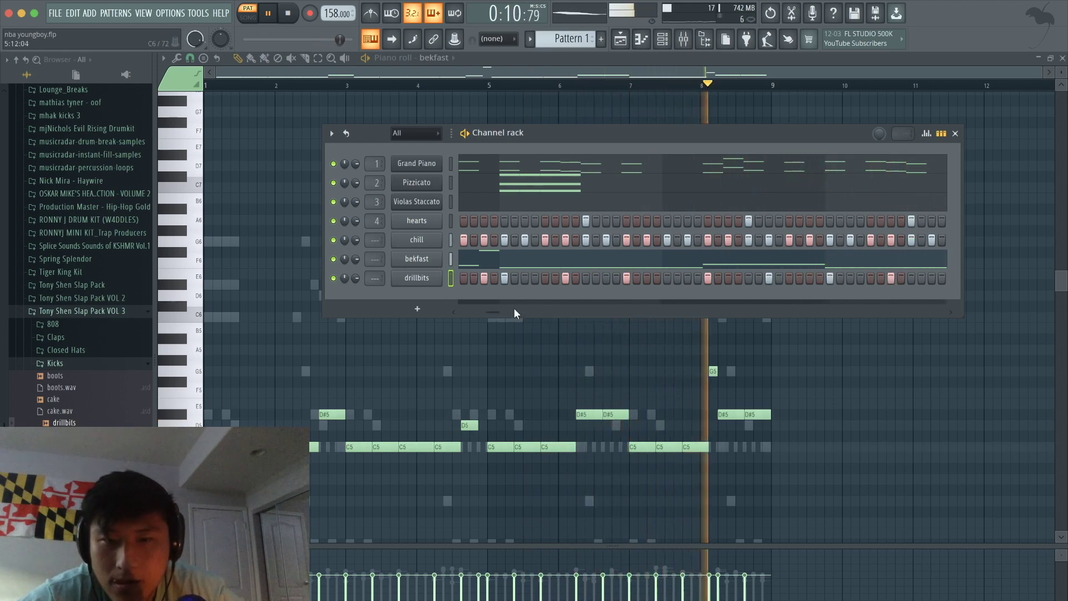
pyautogui.moveTo(502, 309); pyautogui.dragTo(510, 308)
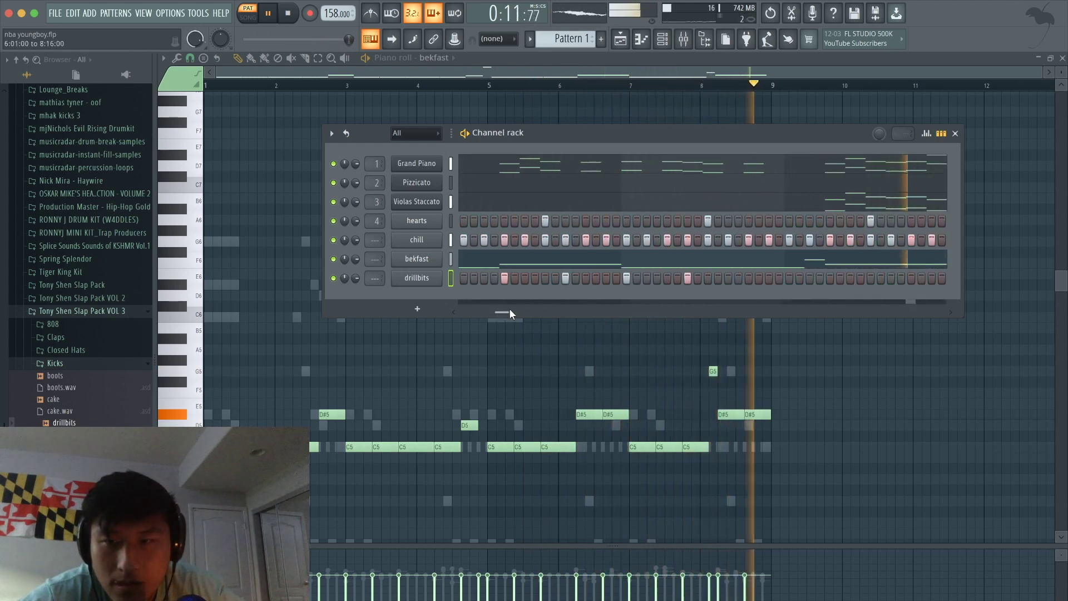
pyautogui.click(748, 278)
# Finish the kick pattern with drillbits hits on steps 3, 5 and 11 of bar 8, and stop playback after listening
pyautogui.click(810, 277)
pyautogui.click(830, 277)
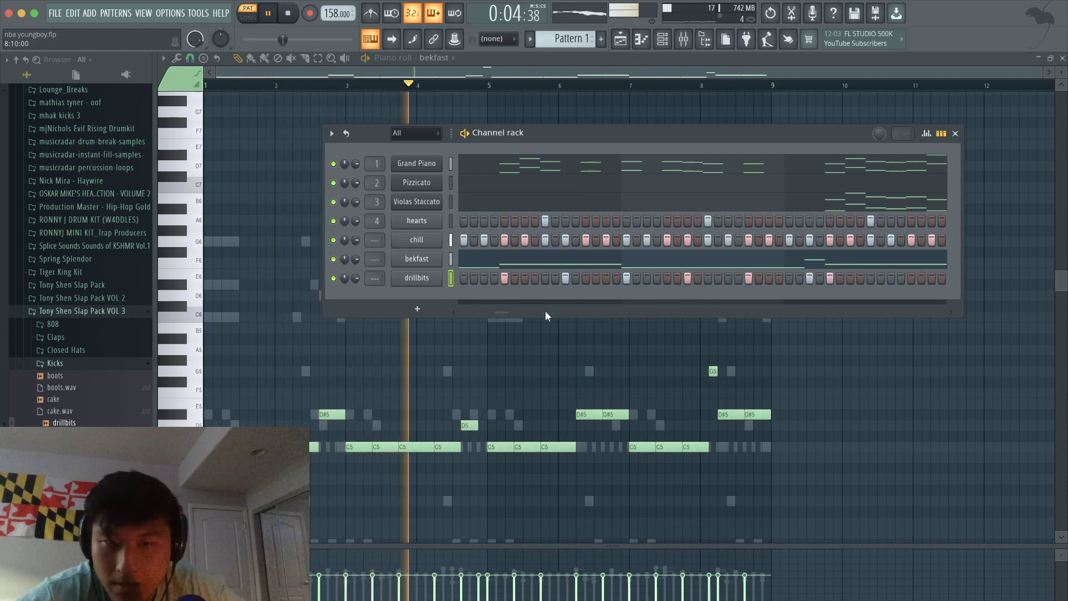
pyautogui.moveTo(501, 312); pyautogui.dragTo(510, 309)
pyautogui.click(689, 278)
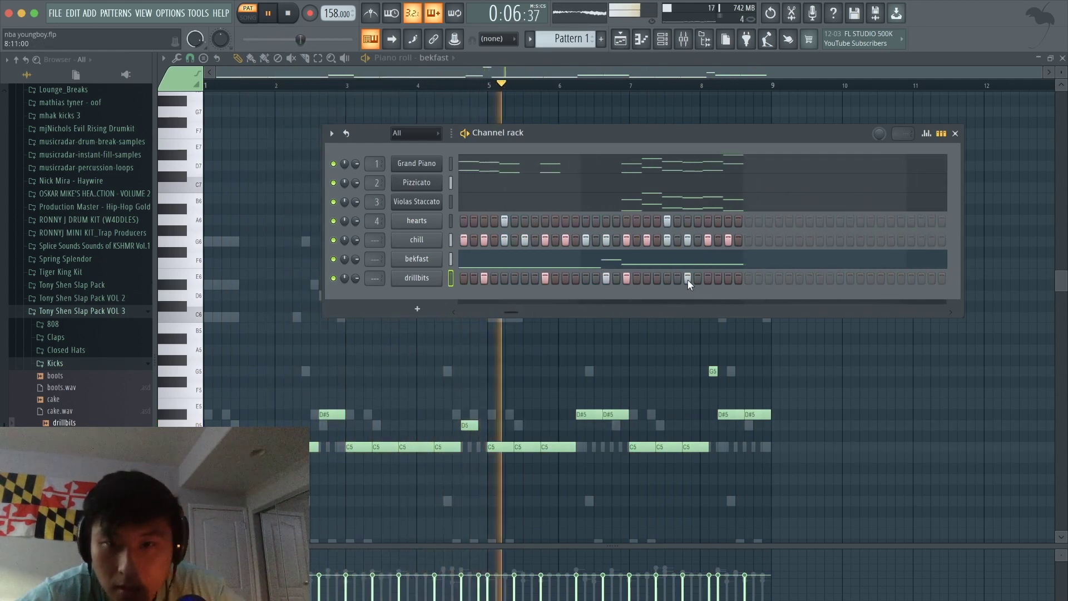
pyautogui.moveTo(507, 310); pyautogui.dragTo(423, 311)
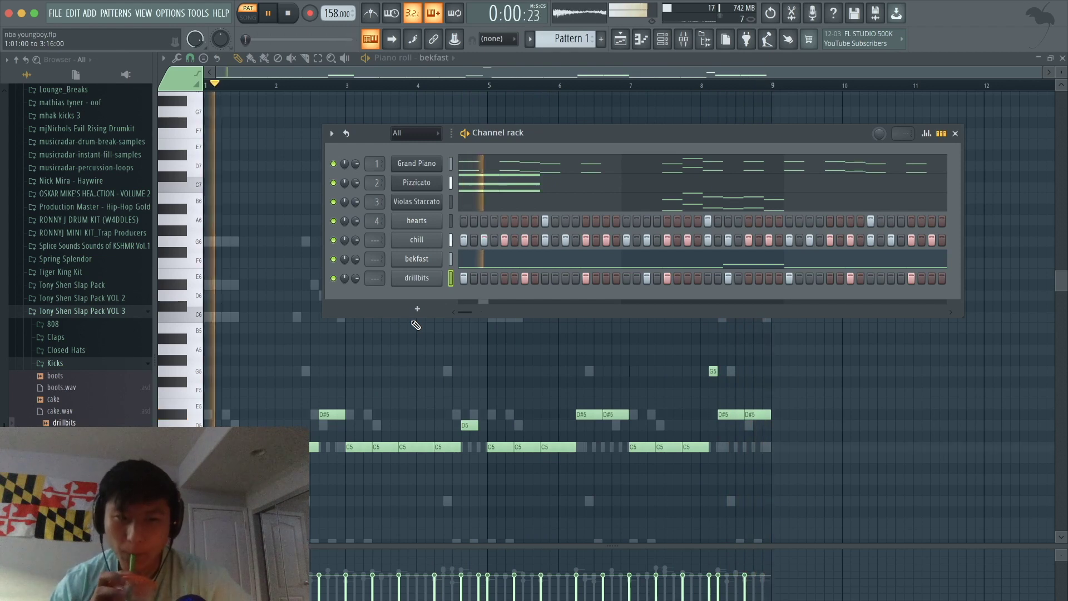
pyautogui.press('space')
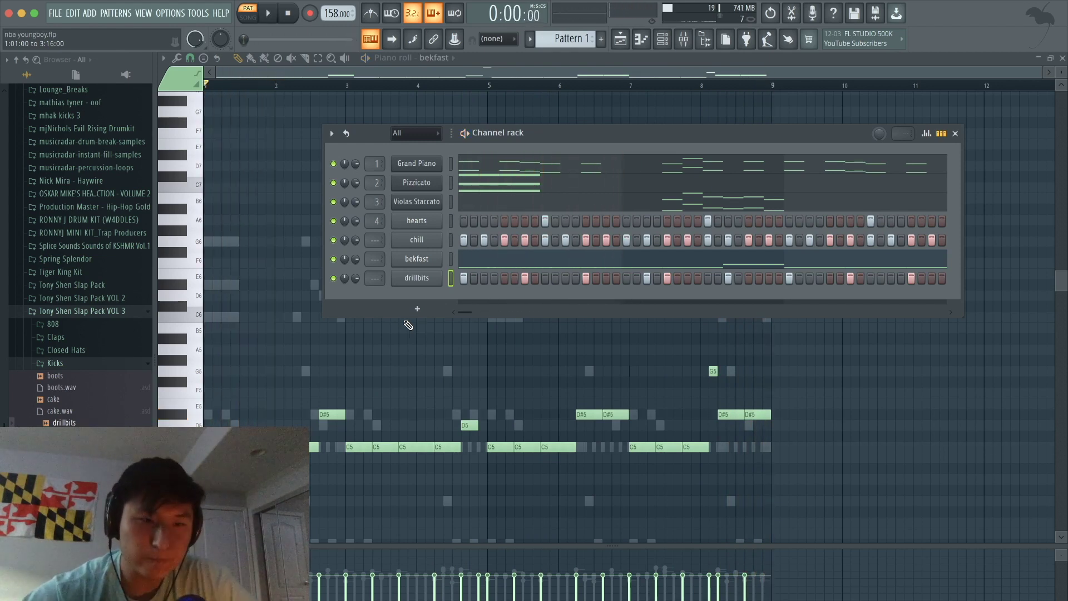
# Add the lucky open hat from the same pack as a new channel with a hit on step 5 of bar 1, and play the pattern
pyautogui.click(65, 364)
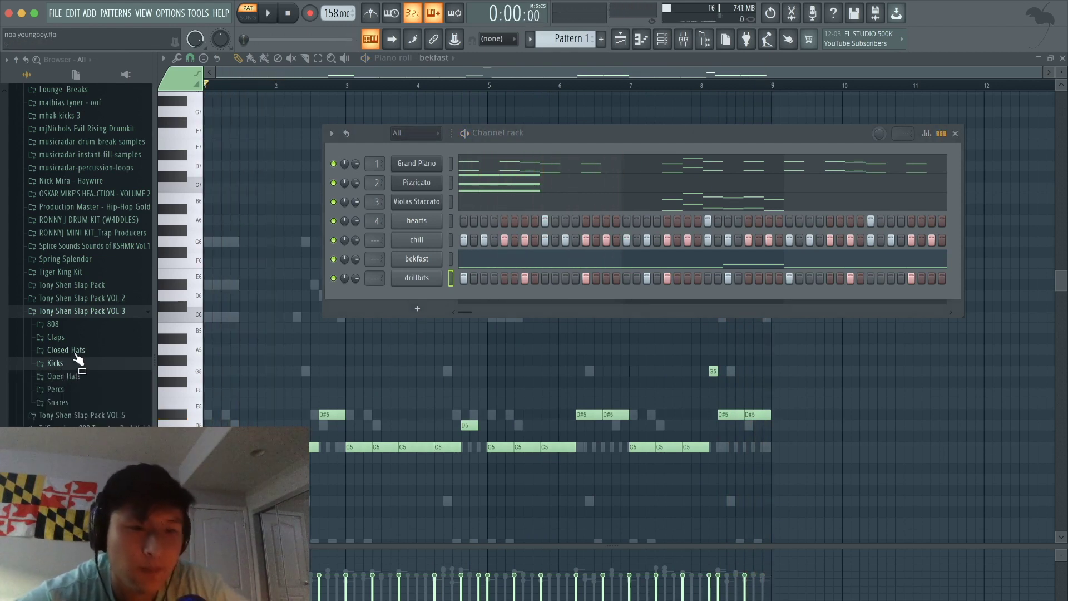
pyautogui.click(70, 351)
pyautogui.click(71, 351)
pyautogui.click(76, 377)
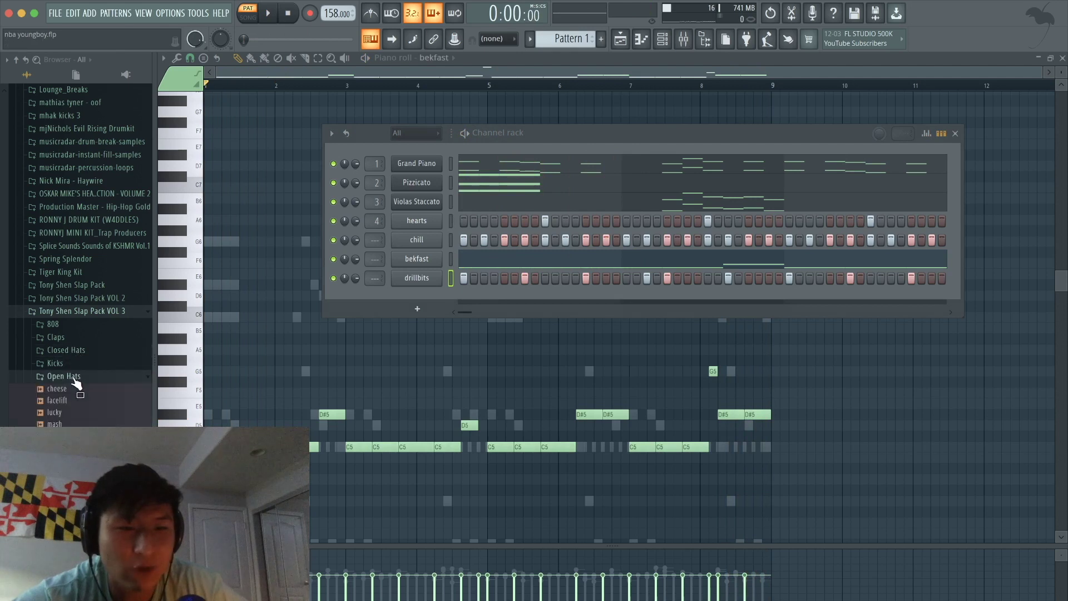
pyautogui.click(88, 413)
pyautogui.moveTo(88, 415); pyautogui.dragTo(402, 291)
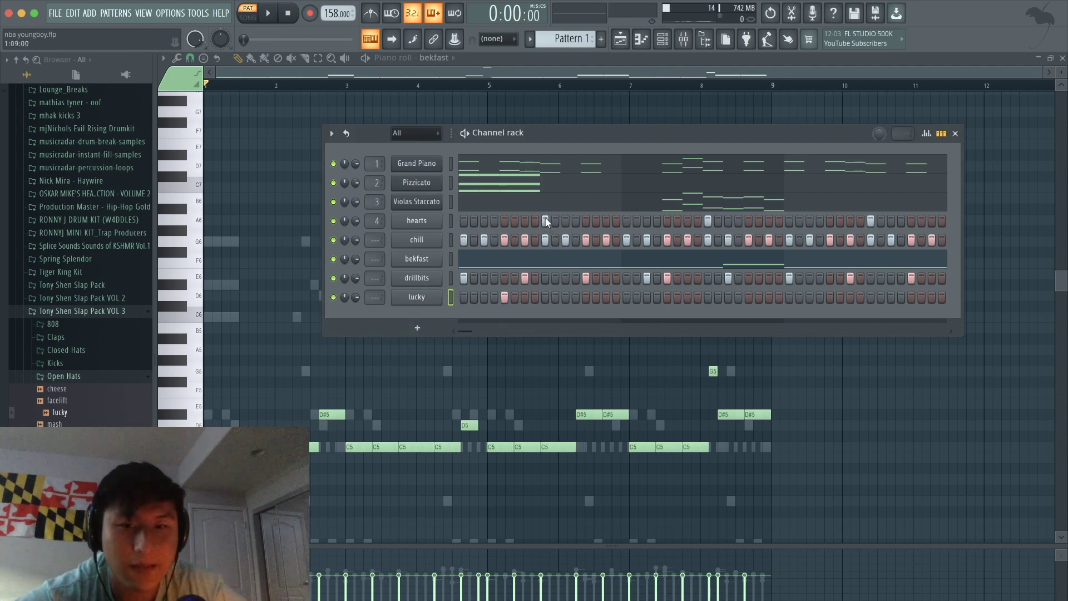
pyautogui.press('space')
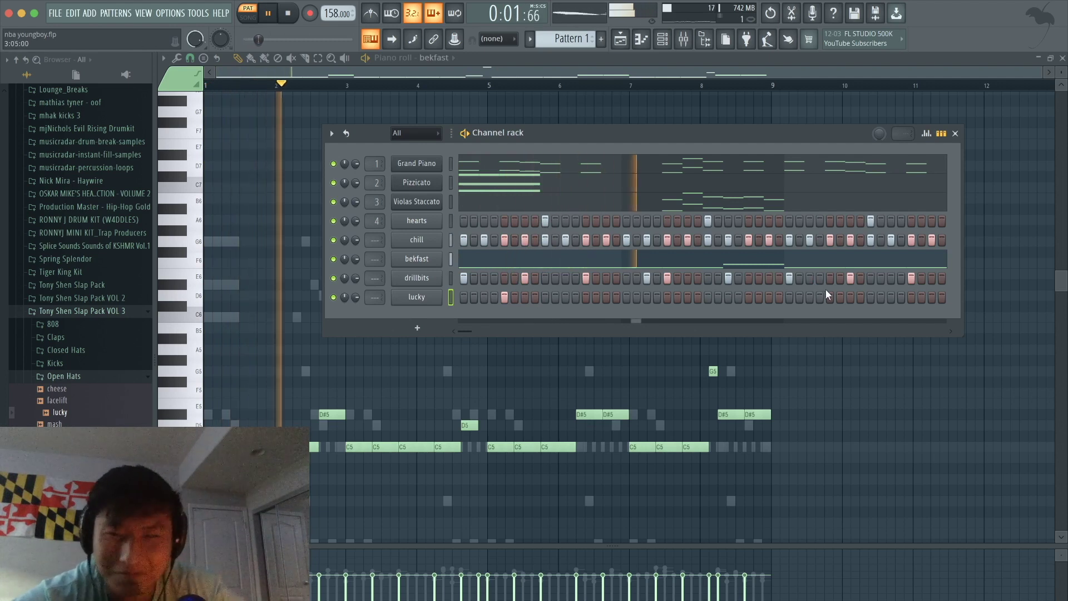
# Extend the lucky open hat pattern with hits on step 5 of bars 3, 5 and 7, and play the pattern
pyautogui.click(941, 134)
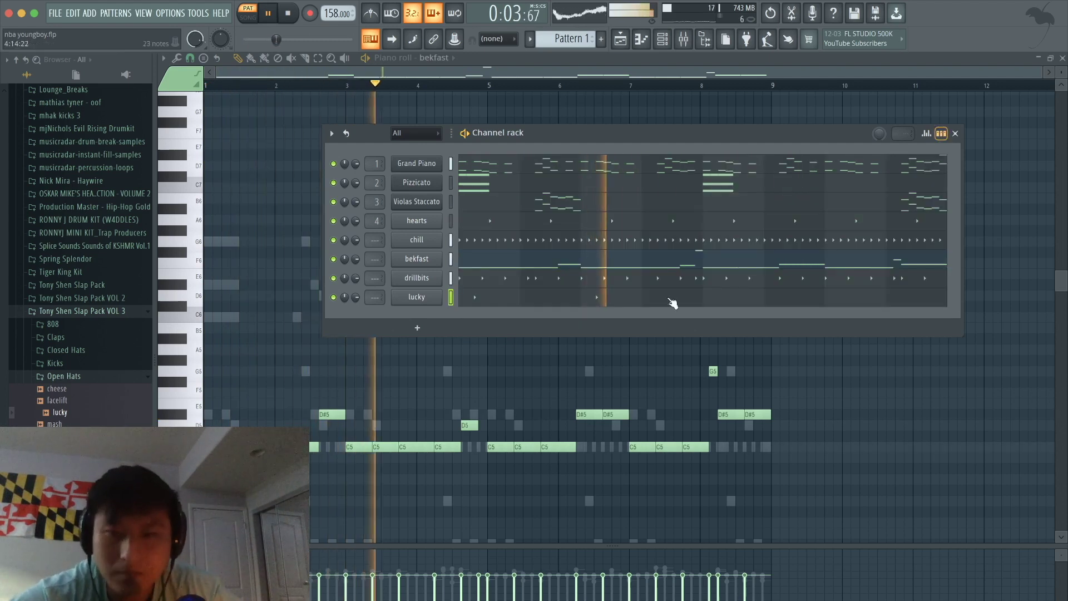
pyautogui.click(672, 302)
pyautogui.press('space')
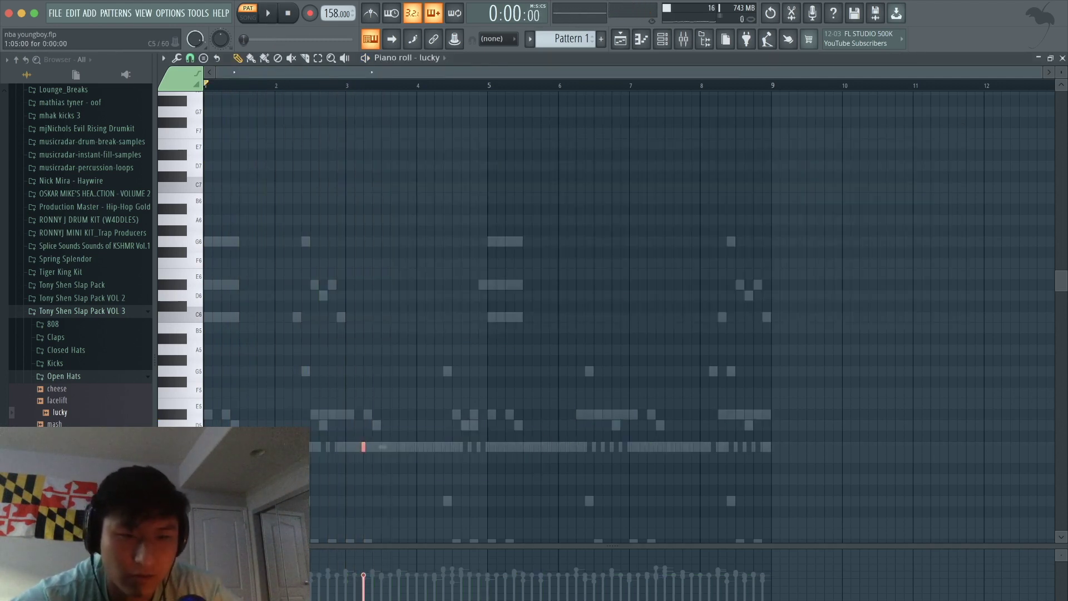
pyautogui.moveTo(222, 446); pyautogui.dragTo(528, 462)
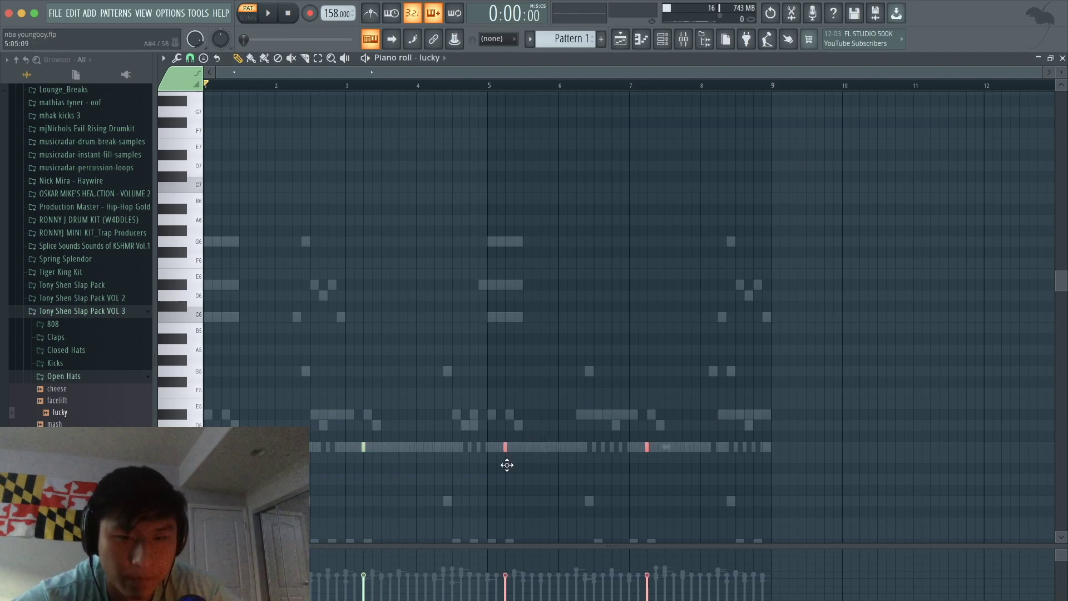
pyautogui.press('space')
pyautogui.press('F7')
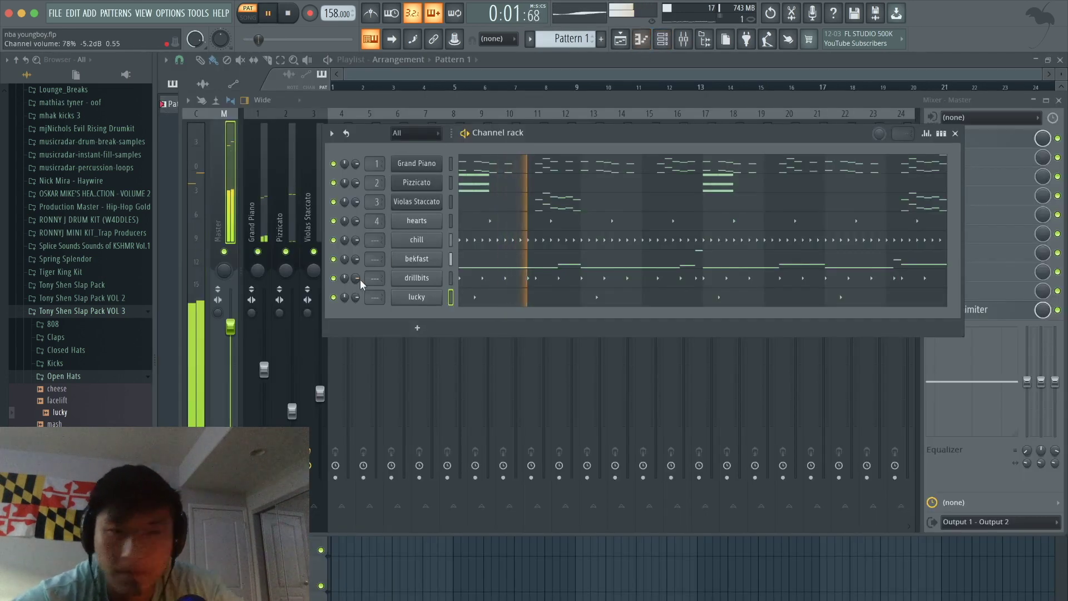
# Browse the pack's Percs and Snares folders and add the ligma snare as a new channel below lucky
pyautogui.click(61, 381)
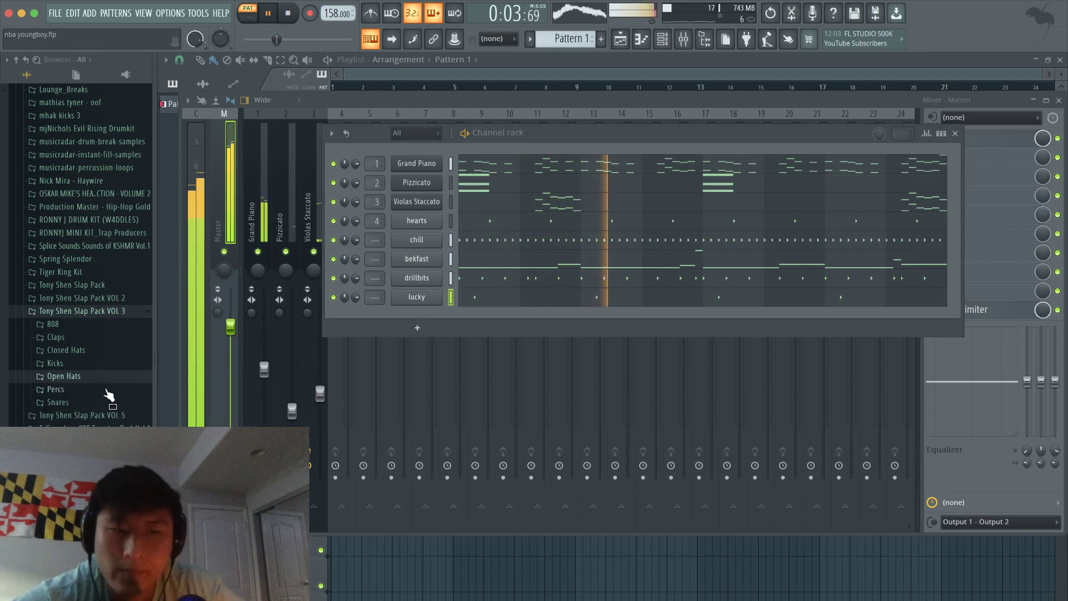
pyautogui.click(56, 389)
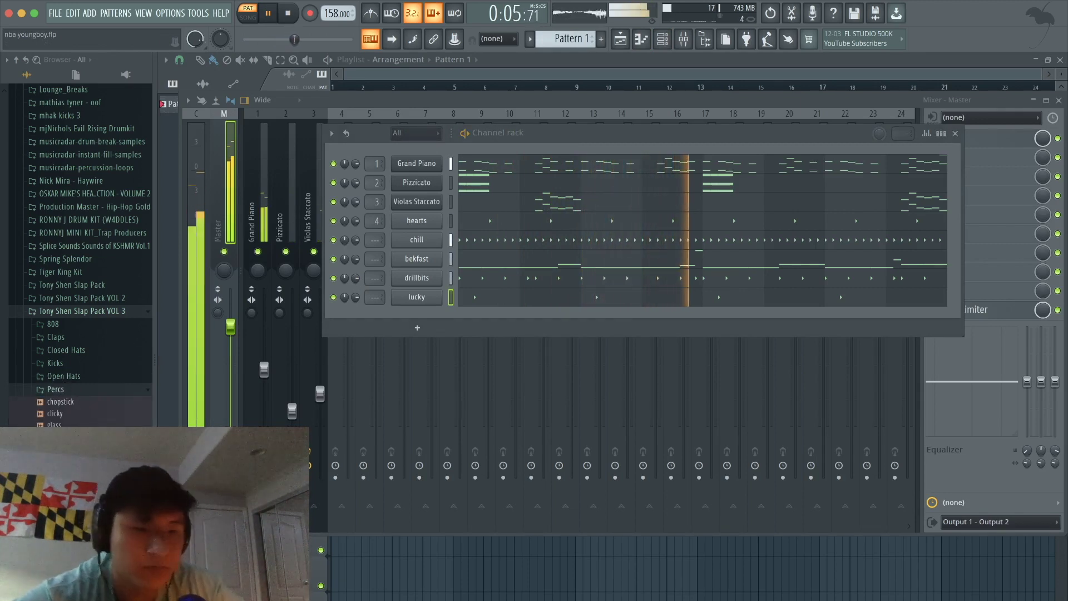
pyautogui.click(79, 390)
pyautogui.click(58, 402)
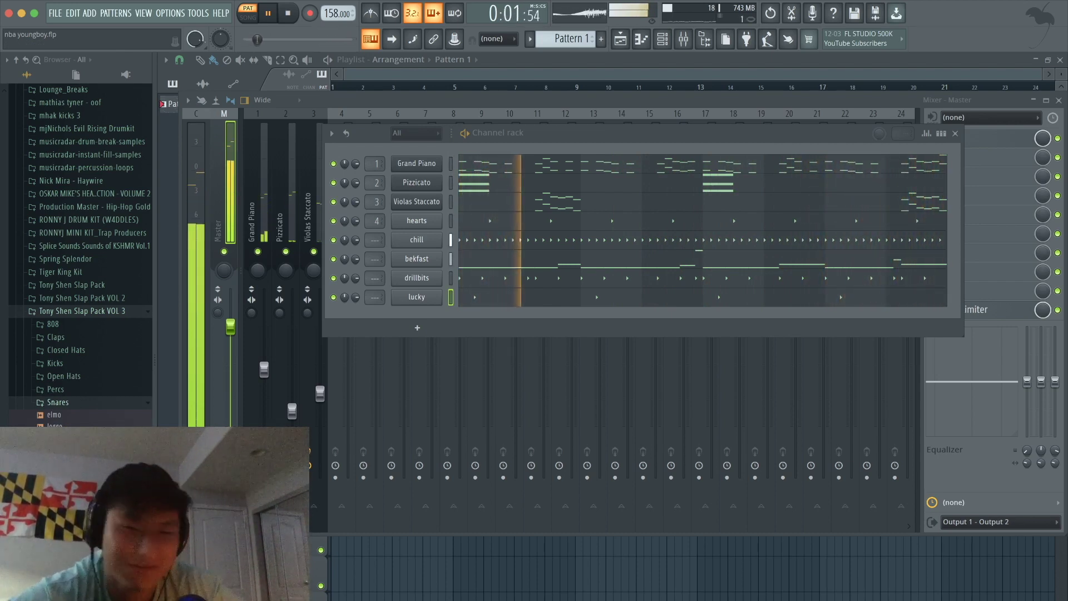
pyautogui.press('space')
pyautogui.press('Down')
pyautogui.press('Down')
pyautogui.press('Down')
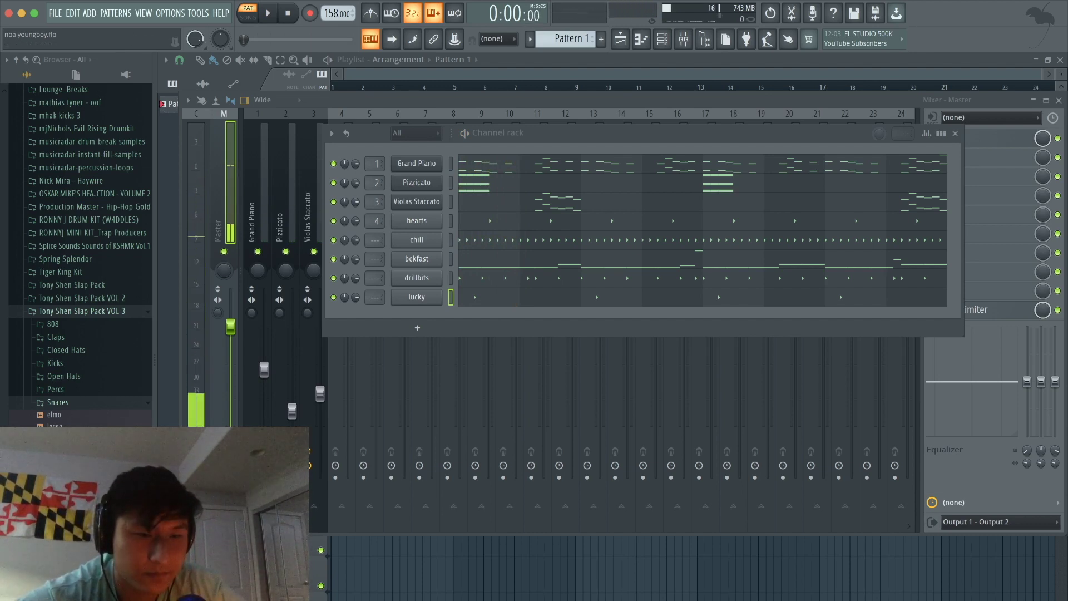
pyautogui.moveTo(55, 439); pyautogui.dragTo(349, 371)
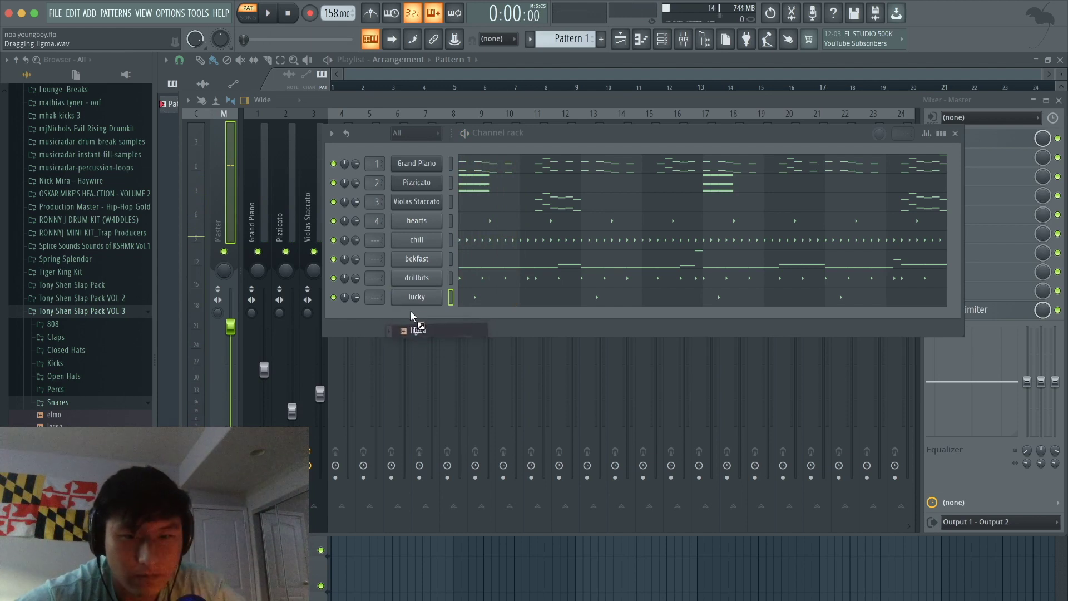
pyautogui.moveTo(411, 311); pyautogui.dragTo(411, 311)
# Place ligma snare hits on step 15 of bar 1 and step 3 of bar 3 while the pattern plays
pyautogui.click(941, 134)
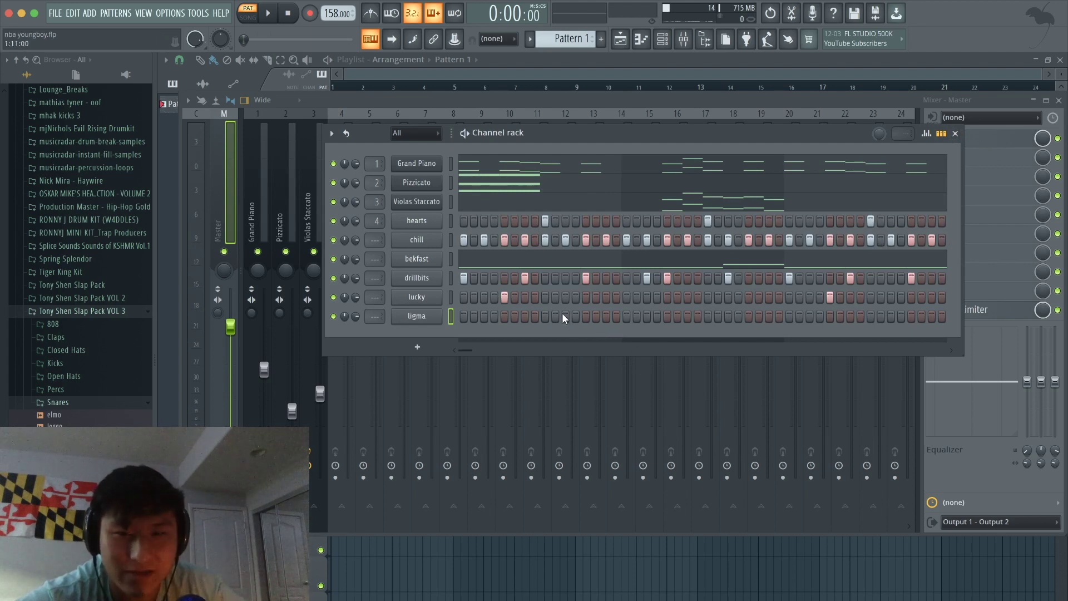
pyautogui.press('space')
pyautogui.click(606, 316)
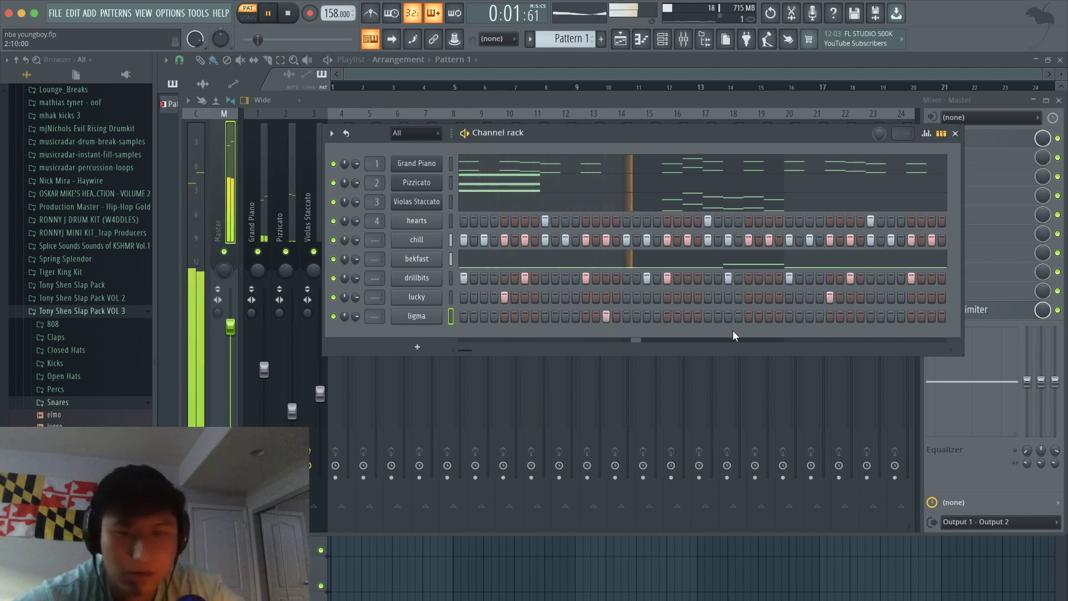
pyautogui.click(810, 316)
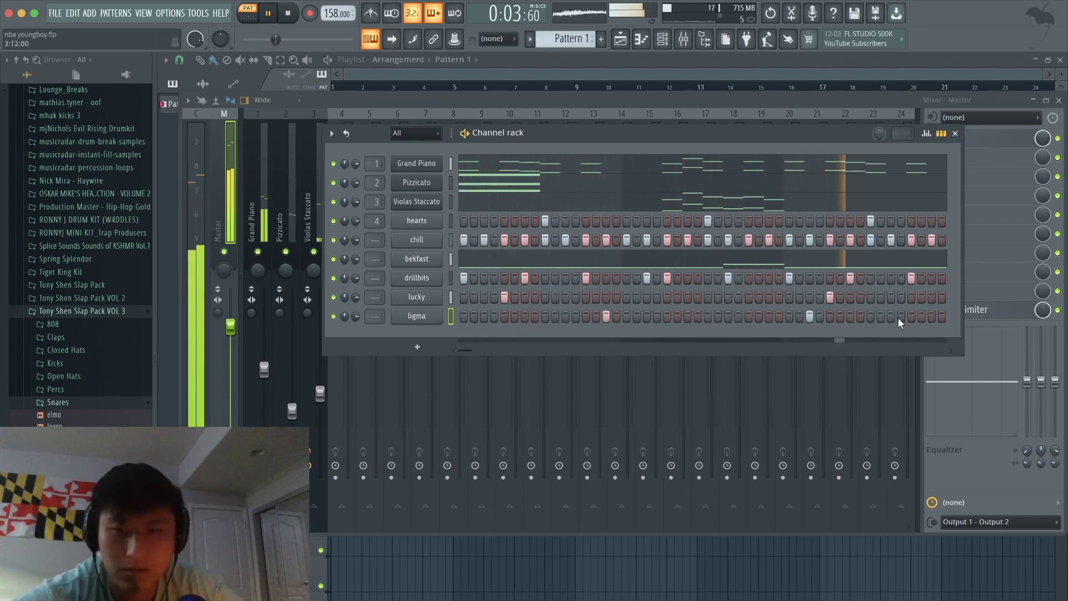
# Add ligma snare hits on steps 3 and 7 of bar 6 and step 7 of bar 8, and remove the one on step 7 of bar 6
pyautogui.moveTo(469, 348); pyautogui.dragTo(496, 348)
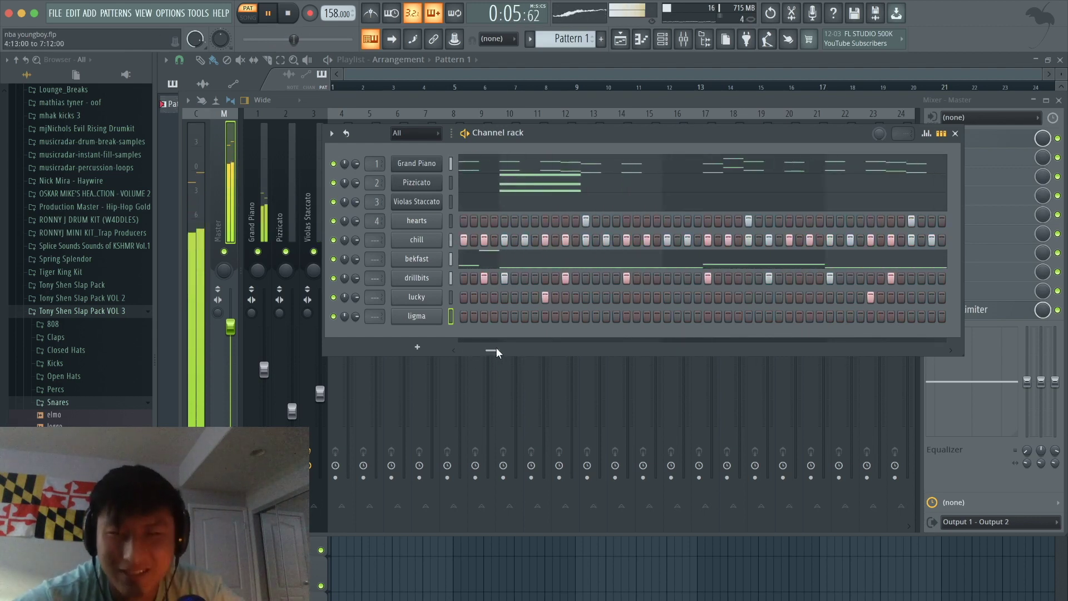
pyautogui.click(688, 316)
pyautogui.click(728, 316)
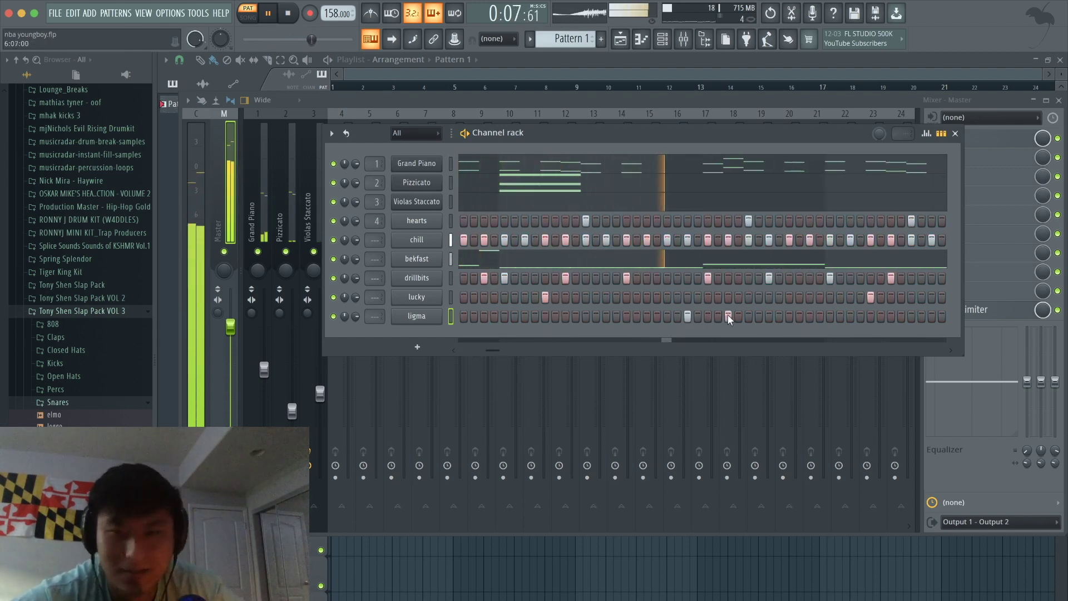
pyautogui.moveTo(489, 349); pyautogui.dragTo(500, 349)
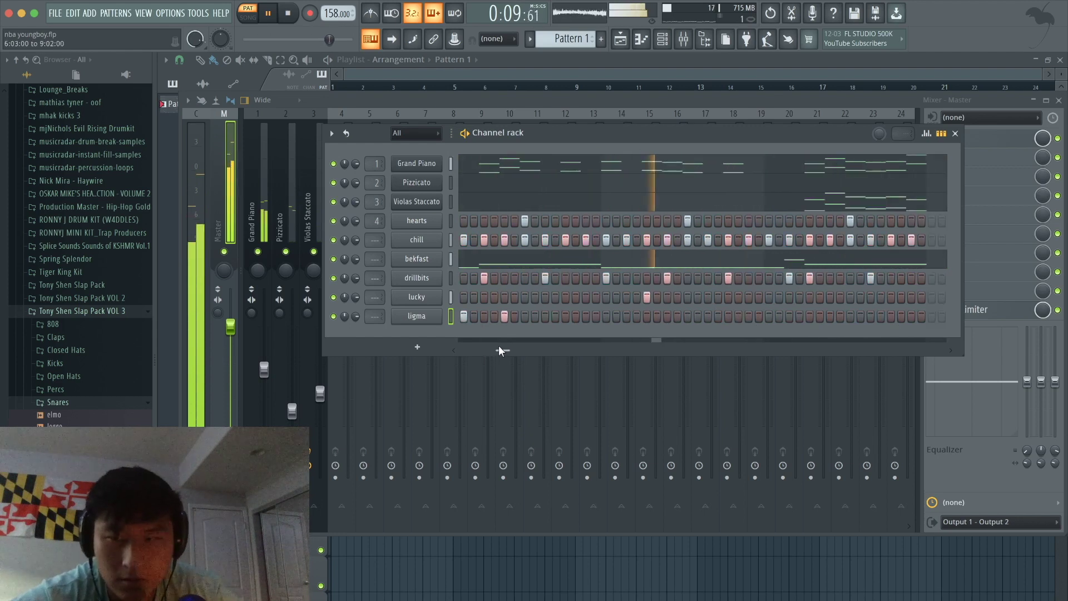
pyautogui.click(829, 316)
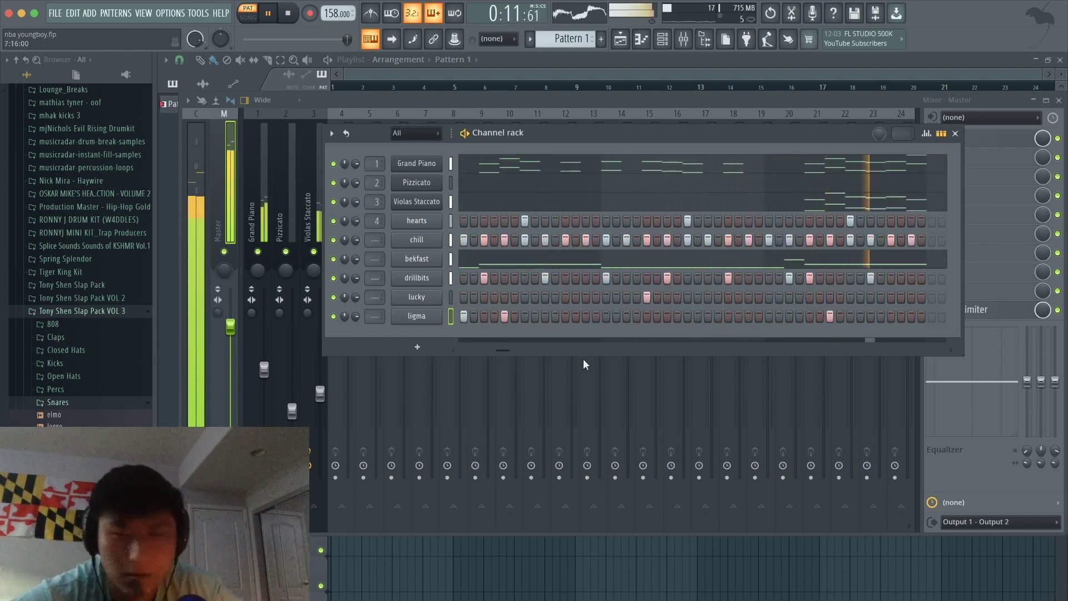
pyautogui.click(503, 316)
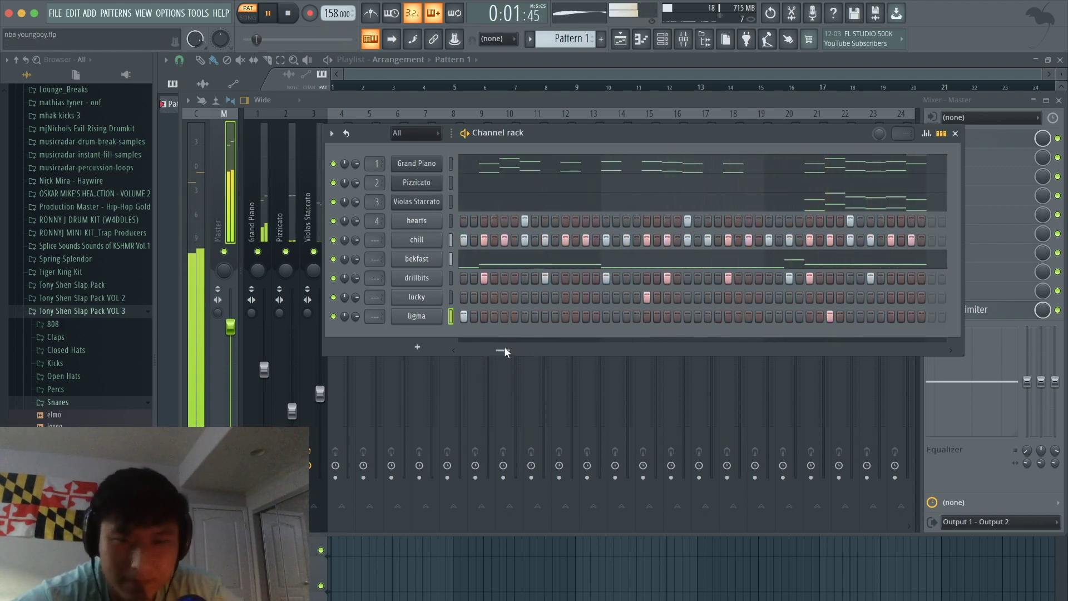
pyautogui.moveTo(504, 349); pyautogui.dragTo(432, 353)
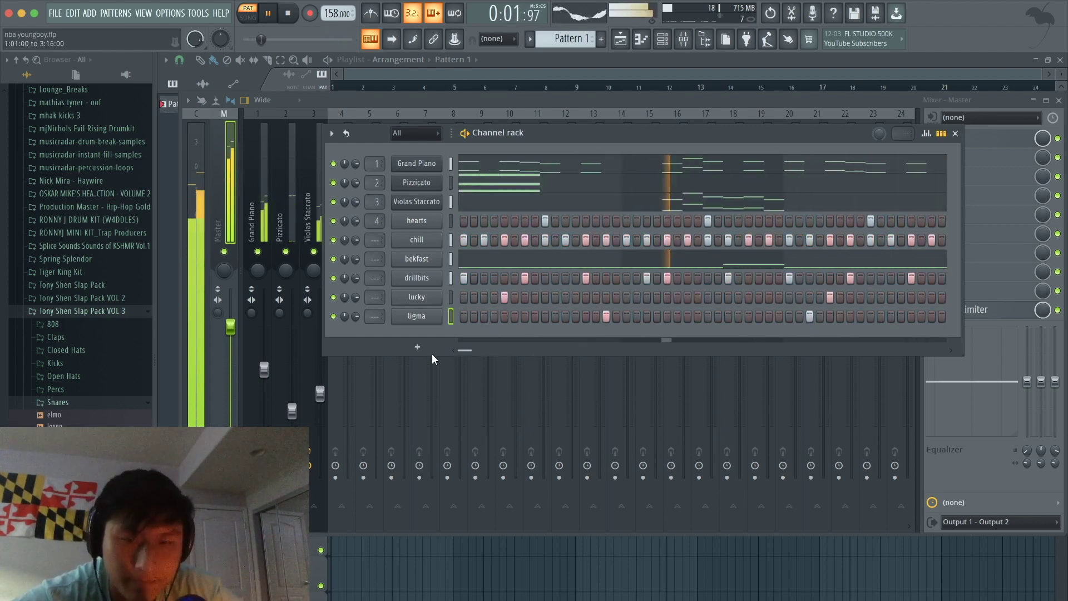
pyautogui.click(104, 404)
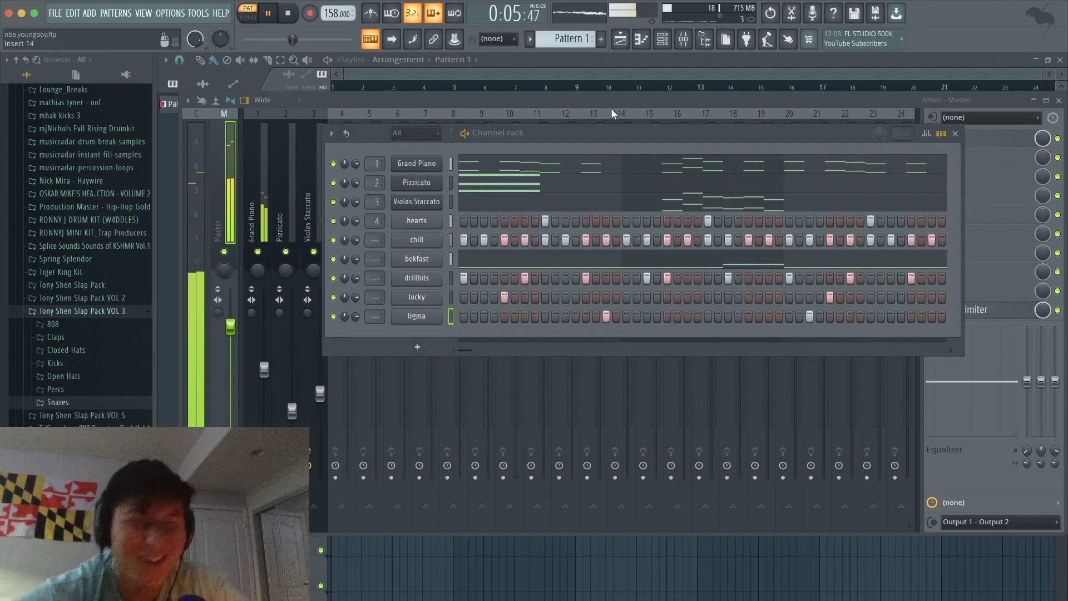
# Select the hearts through ligma channels and link them to consecutive mixer tracks starting at Insert 6
pyautogui.moveTo(452, 220); pyautogui.dragTo(449, 318)
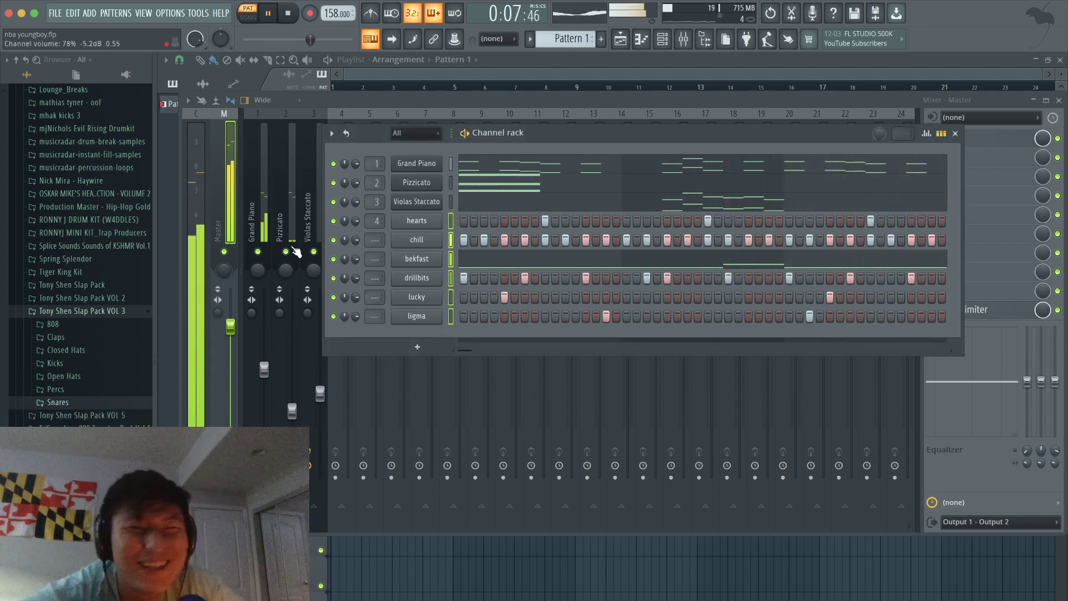
pyautogui.moveTo(267, 200); pyautogui.dragTo(412, 210)
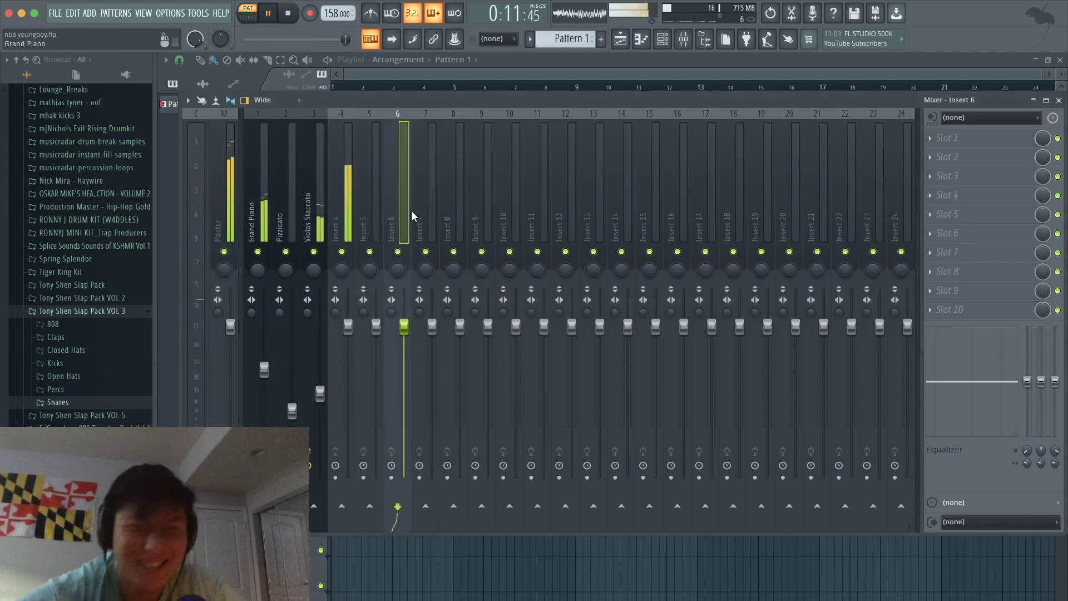
pyautogui.press('space')
pyautogui.click(663, 40)
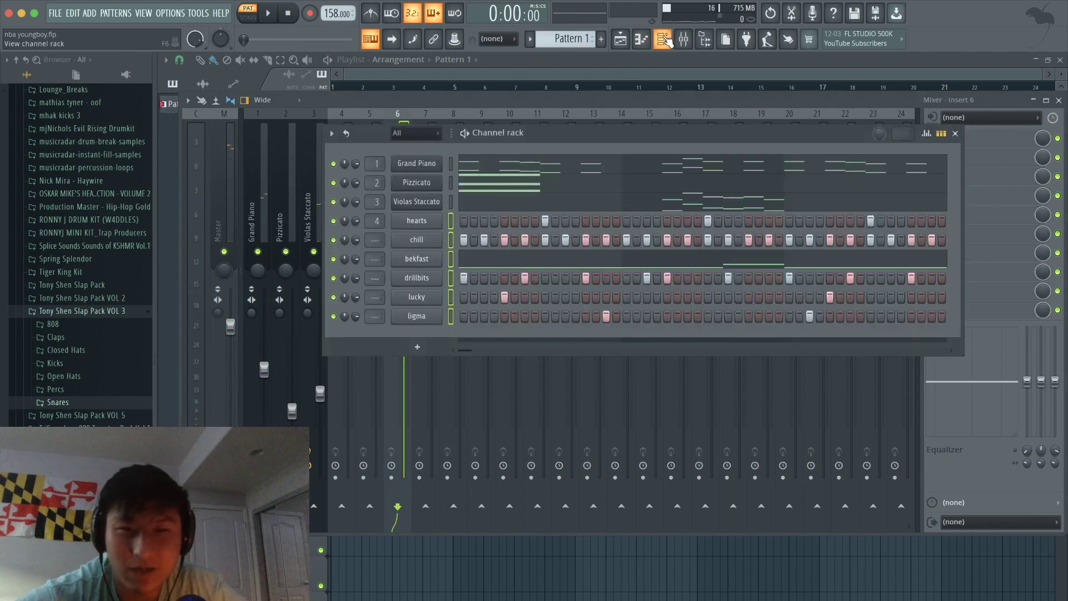
pyautogui.moveTo(275, 156); pyautogui.dragTo(389, 168)
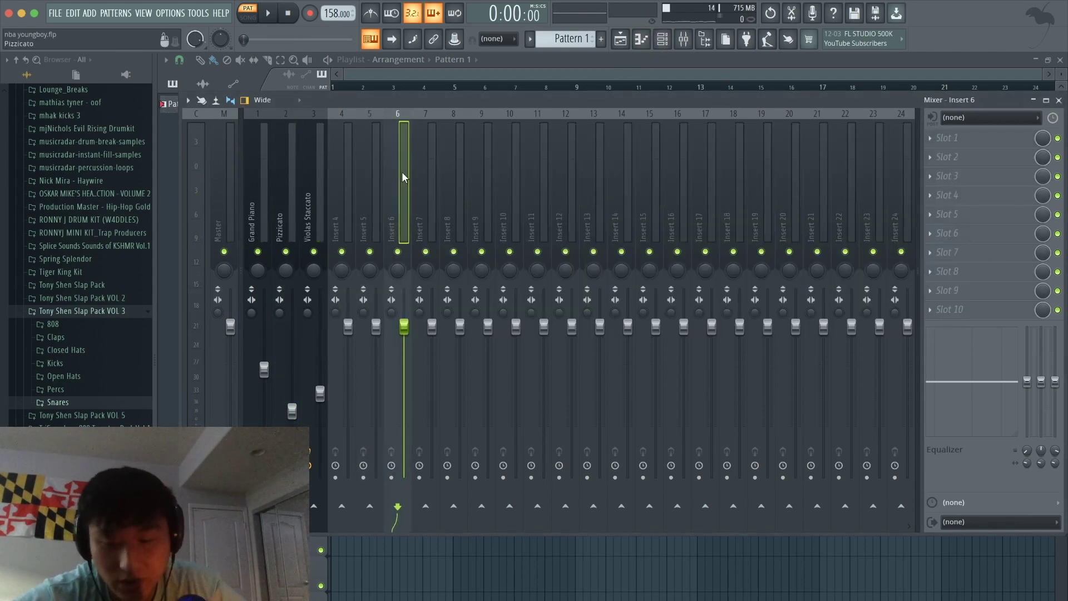
pyautogui.hotkey('ctrl', 'l')
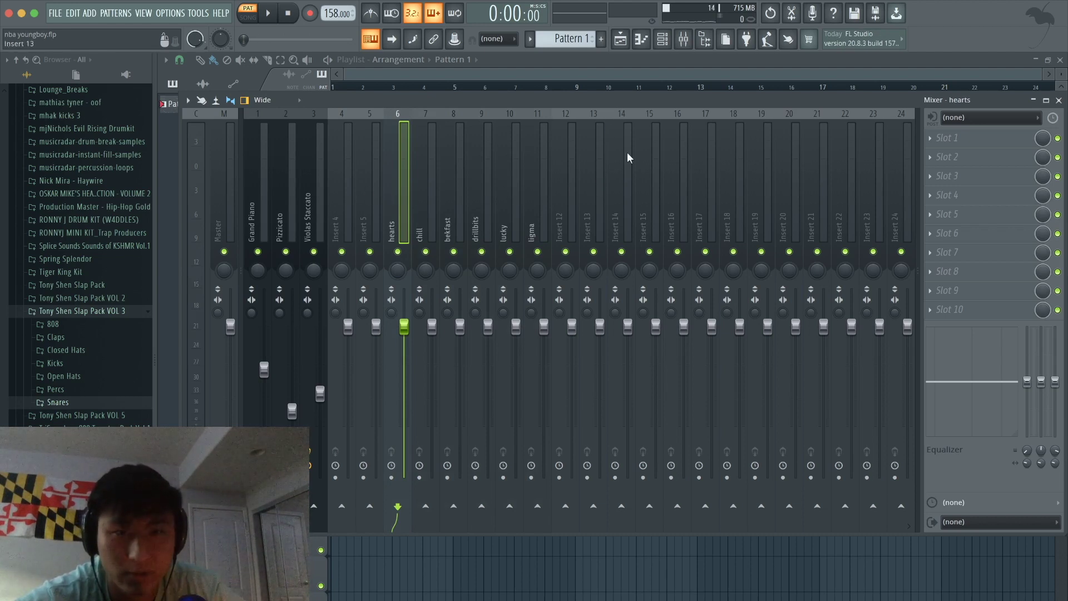
# Listen to the mix and lower the chill track's volume to 68% (-7.7 dB) and the bekfast track's volume slightly
pyautogui.press('space')
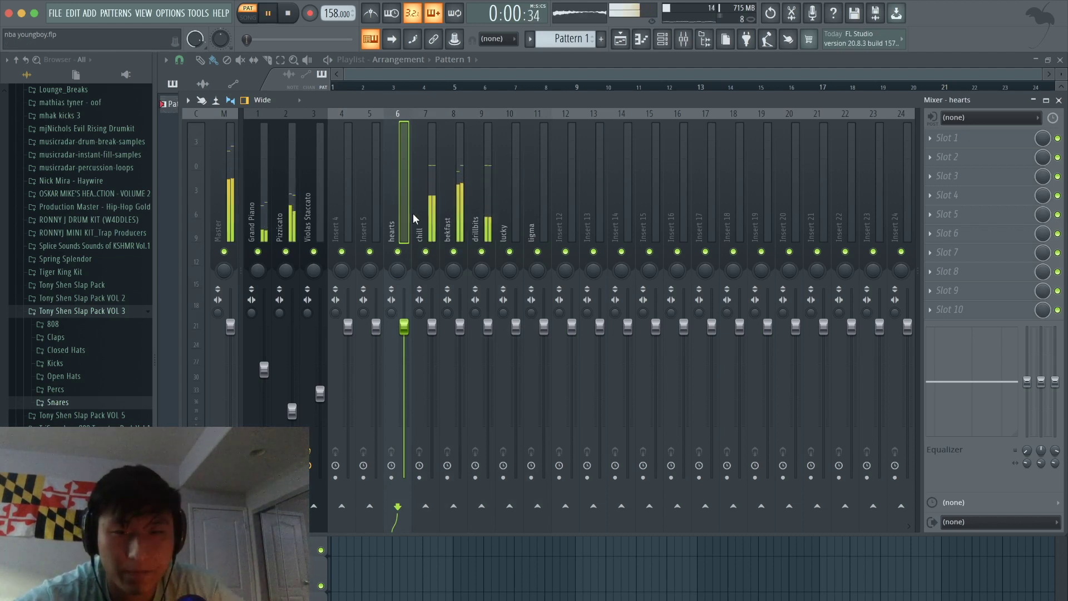
pyautogui.press('space')
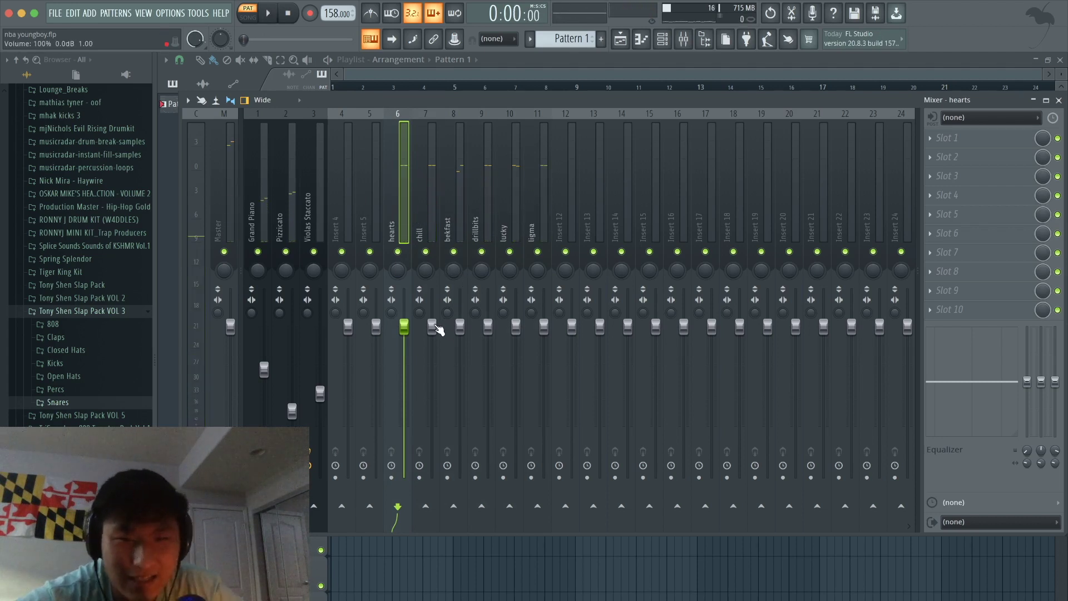
pyautogui.moveTo(437, 327); pyautogui.dragTo(434, 362)
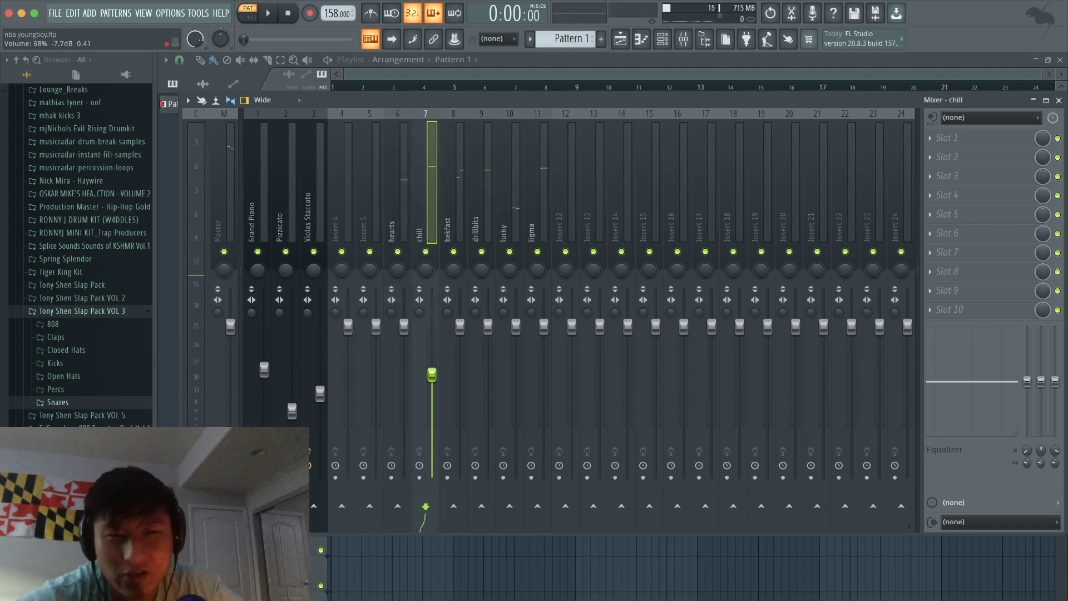
pyautogui.press('space')
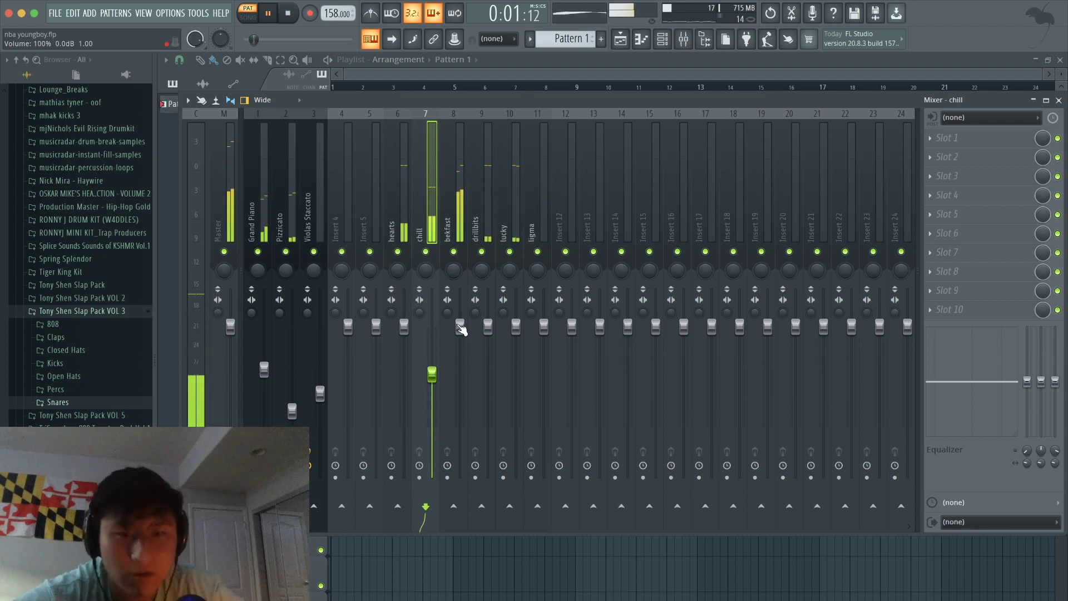
pyautogui.click(460, 328)
pyautogui.moveTo(460, 328); pyautogui.dragTo(460, 339)
pyautogui.press('space')
pyautogui.press('space')
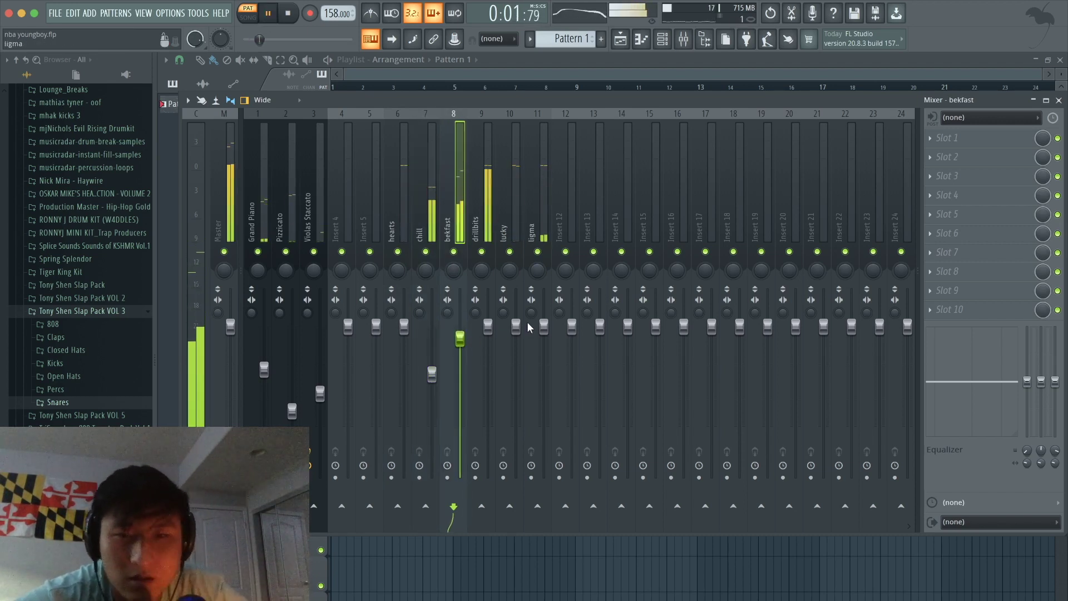
# Lower the ligma track's volume moderately and the lucky track's volume further while checking the mix
pyautogui.press('space')
pyautogui.moveTo(544, 328); pyautogui.dragTo(516, 386)
pyautogui.press('space')
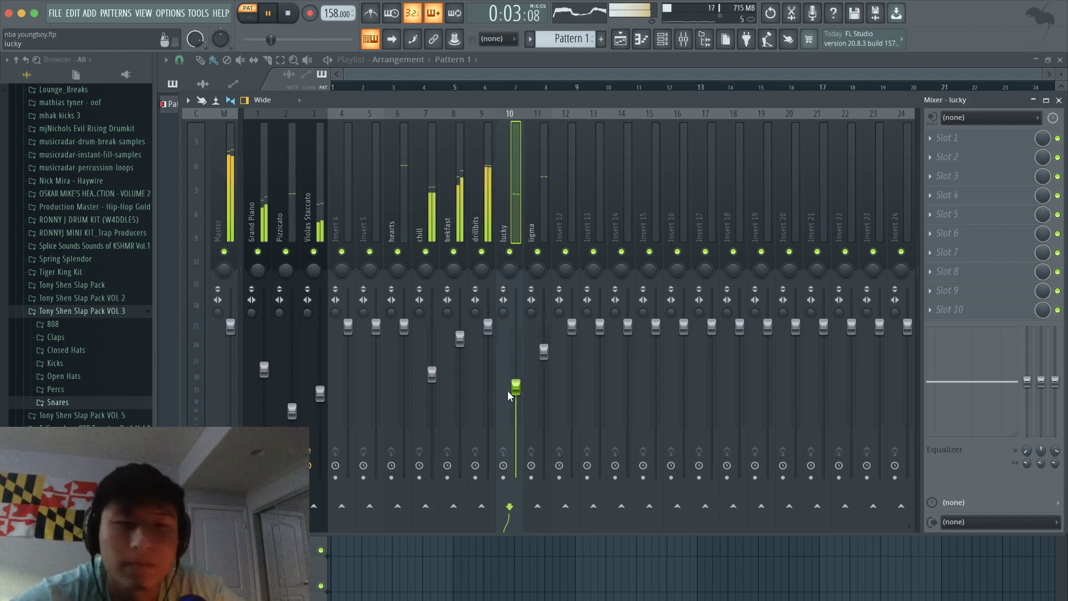
pyautogui.moveTo(515, 384); pyautogui.dragTo(516, 388)
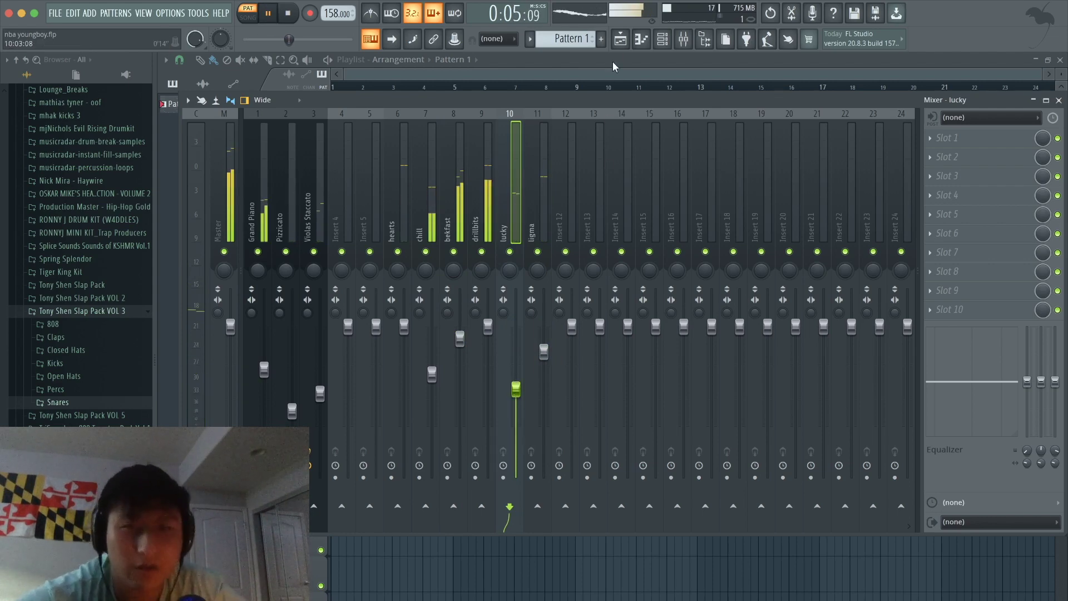
# Place Pattern 1 at bar 1 of Track 1 in the playlist and set the playlist snap to Bar
pyautogui.click(620, 39)
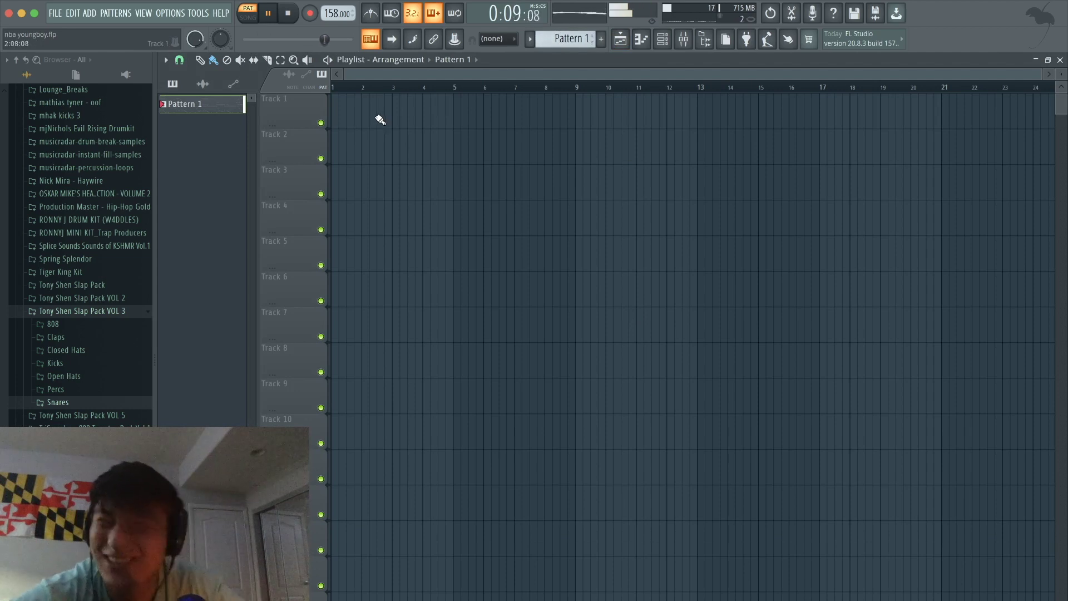
pyautogui.press('space')
pyautogui.click(358, 118)
pyautogui.moveTo(420, 107); pyautogui.dragTo(245, 118)
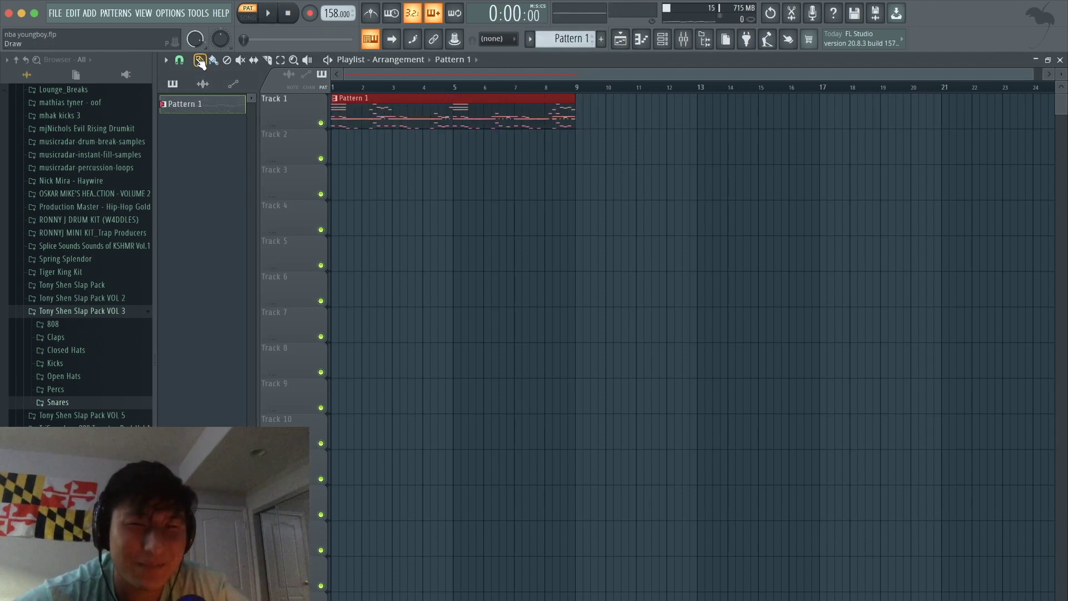
pyautogui.click(456, 202)
pyautogui.click(179, 59)
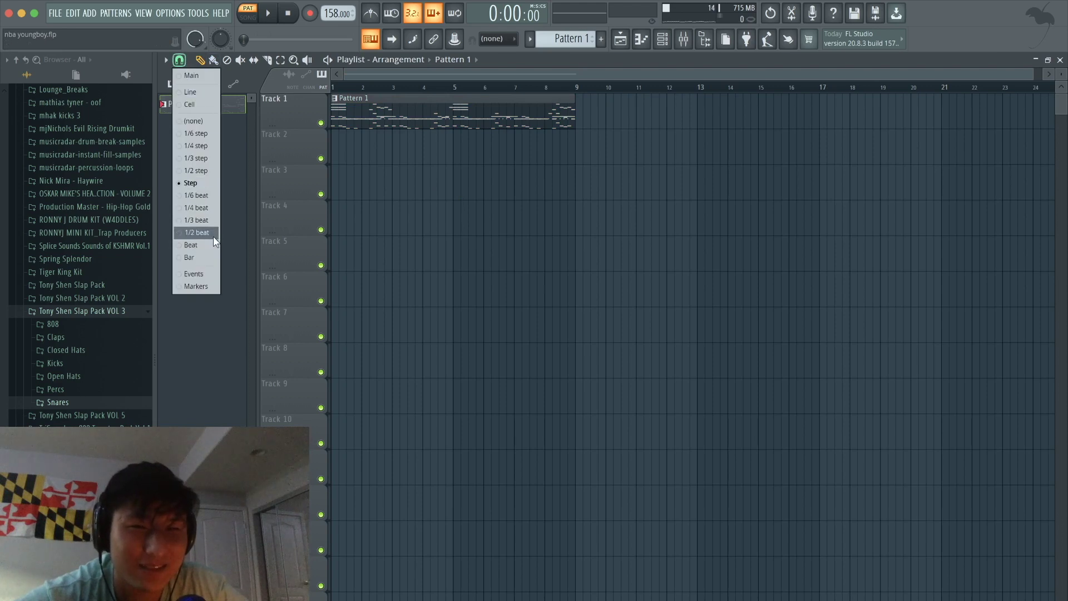
pyautogui.click(211, 257)
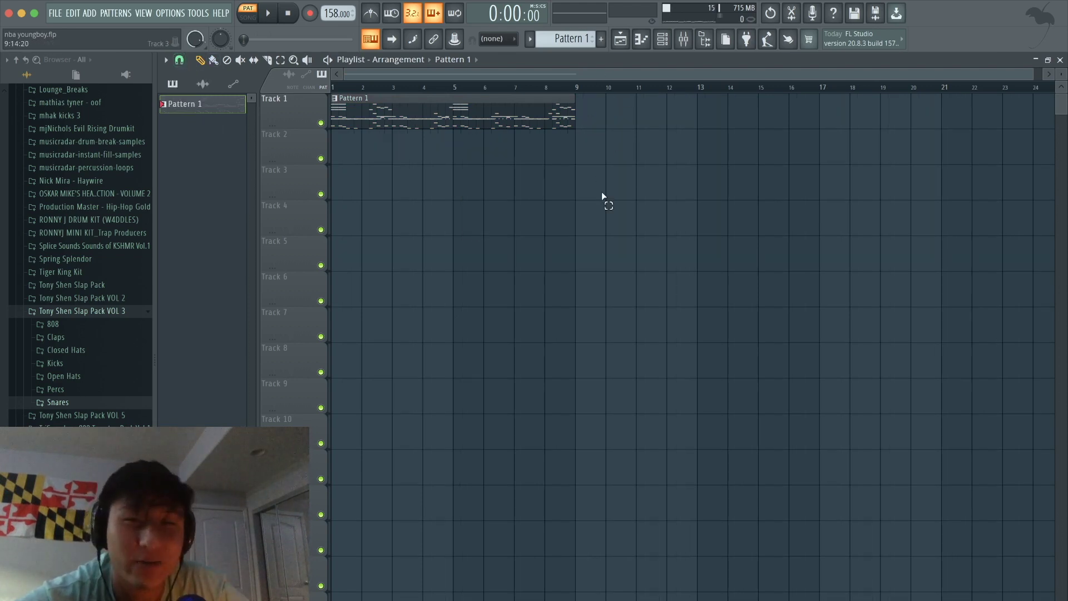
pyautogui.click(690, 39)
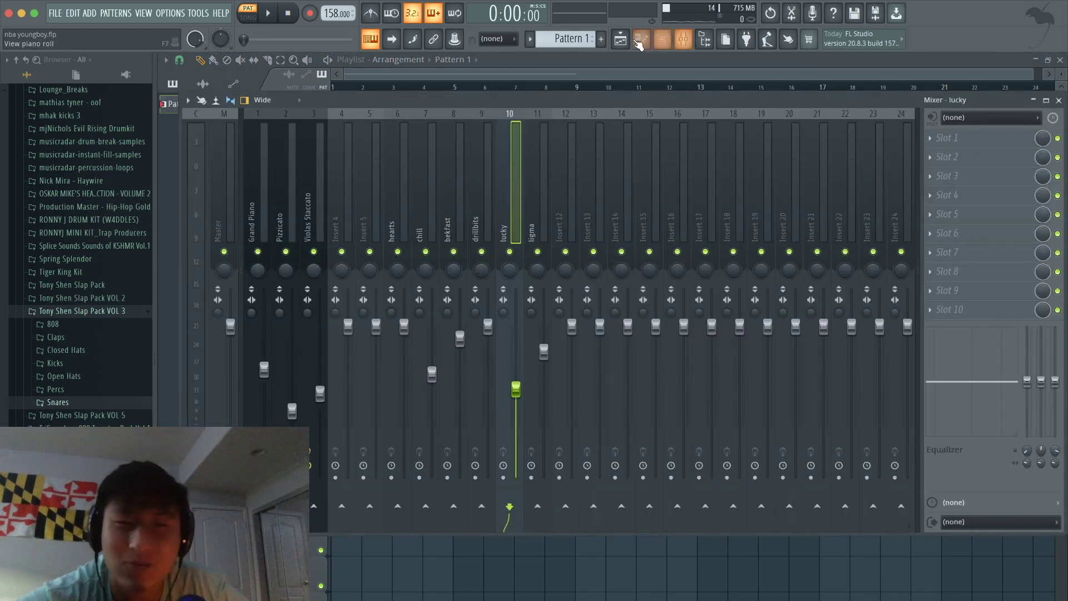
pyautogui.click(621, 43)
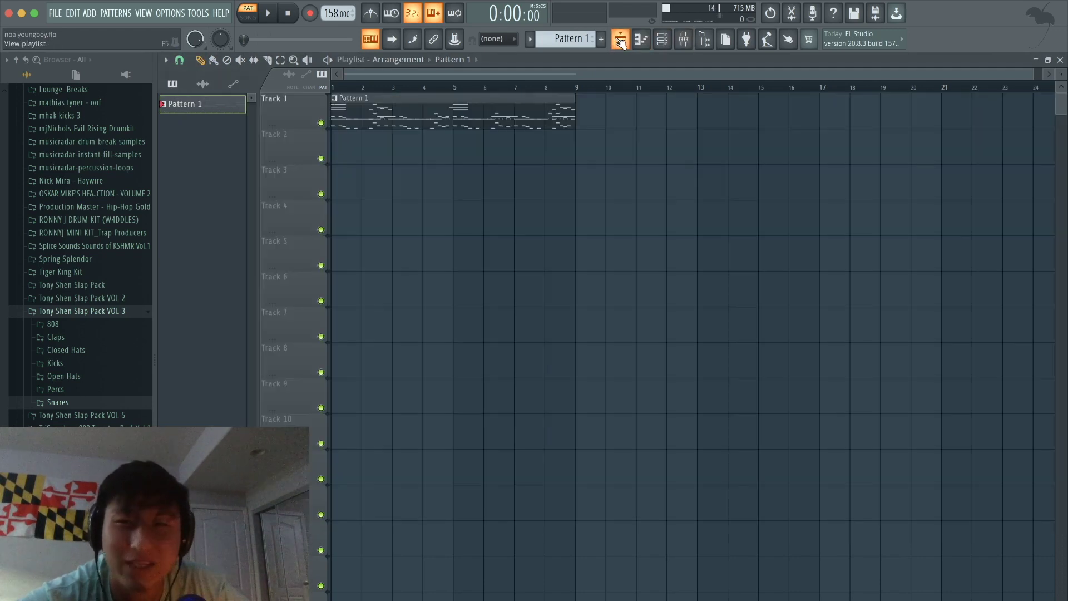
pyautogui.click(688, 46)
pyautogui.moveTo(397, 206); pyautogui.dragTo(373, 200)
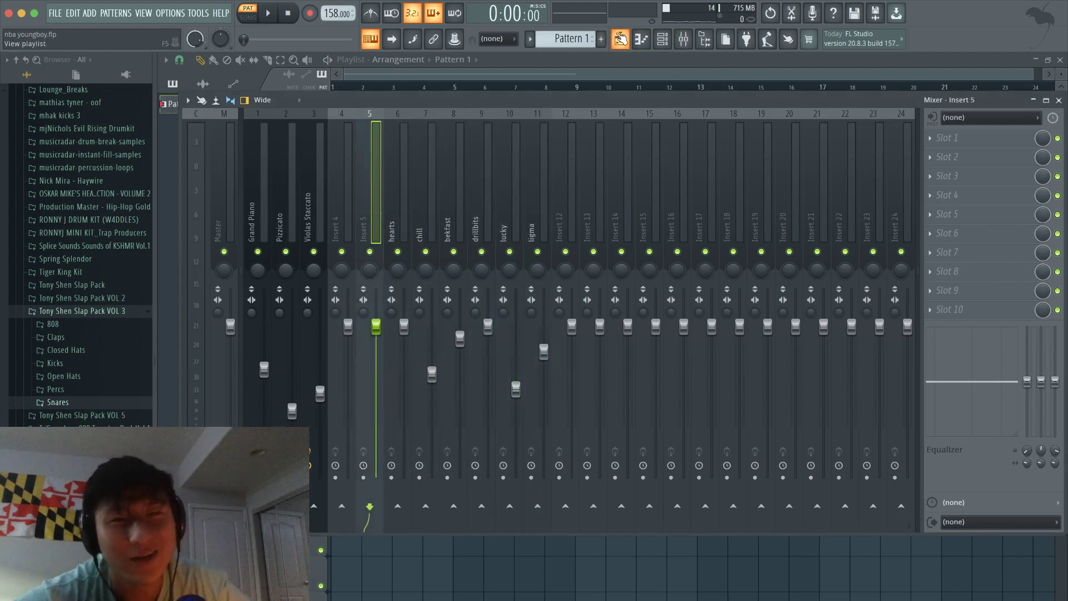
pyautogui.click(622, 40)
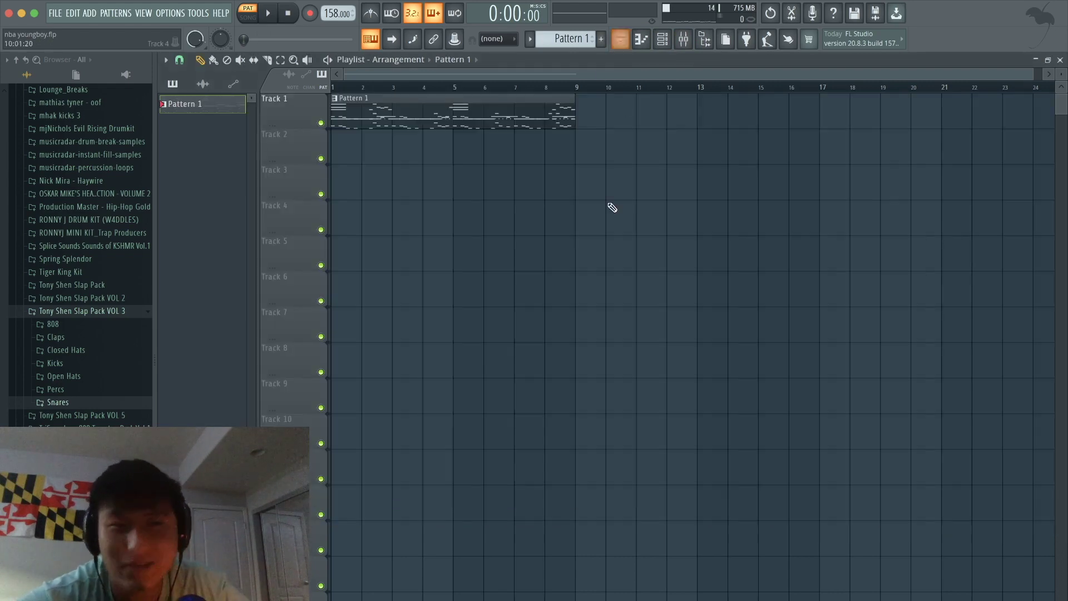
# Split Pattern 1 by channel and delete the resulting Grand Piano clip from the playlist
pyautogui.click(560, 40)
pyautogui.click(690, 238)
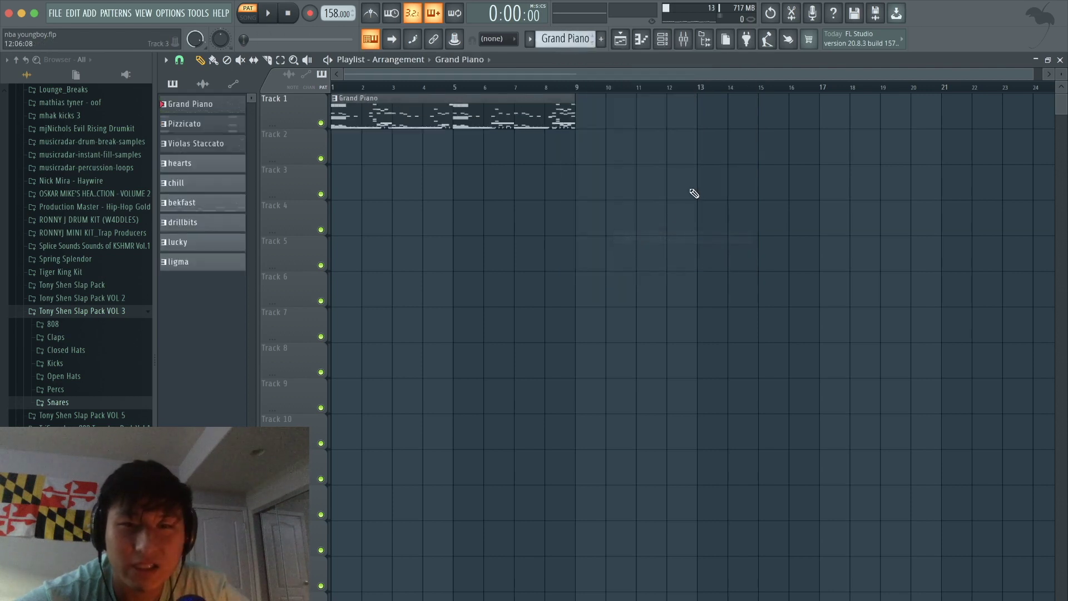
pyautogui.moveTo(700, 183); pyautogui.dragTo(333, 96)
pyautogui.press('Delete')
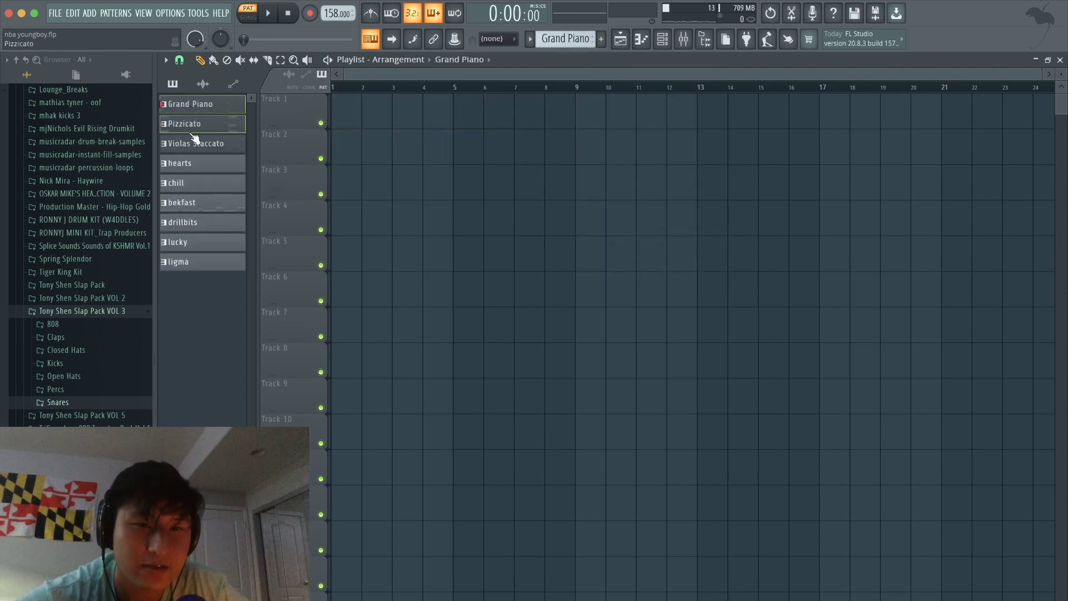
# Place the Grand Piano through ligma patterns on Tracks 1 to 9 at bar 1, and move all except Grand Piano to bar 9
pyautogui.click(184, 262)
pyautogui.moveTo(194, 113); pyautogui.dragTo(334, 119)
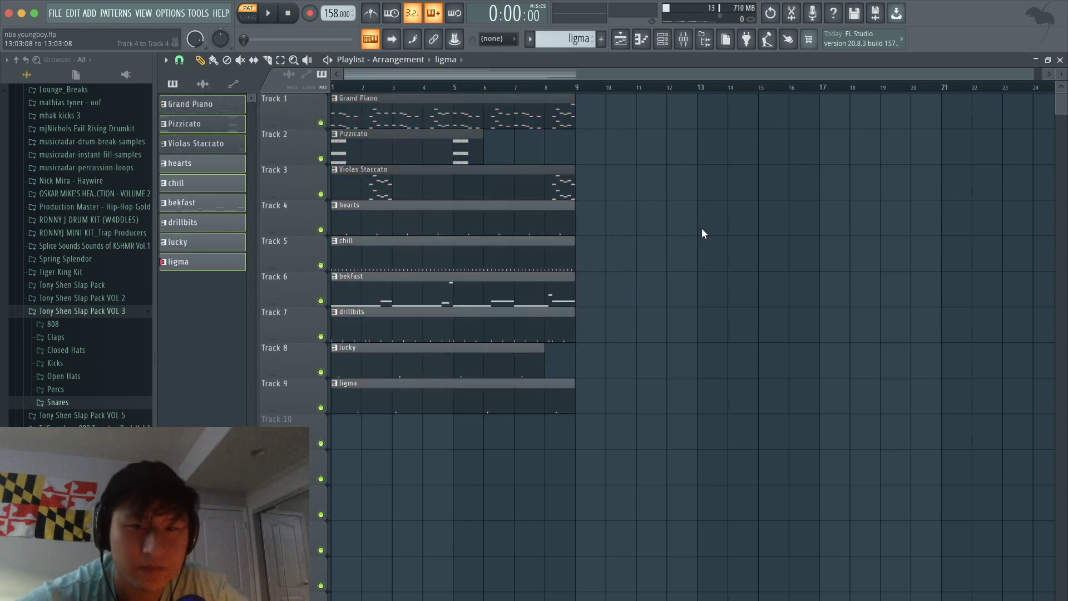
pyautogui.moveTo(644, 484); pyautogui.dragTo(606, 148)
pyautogui.click(529, 193)
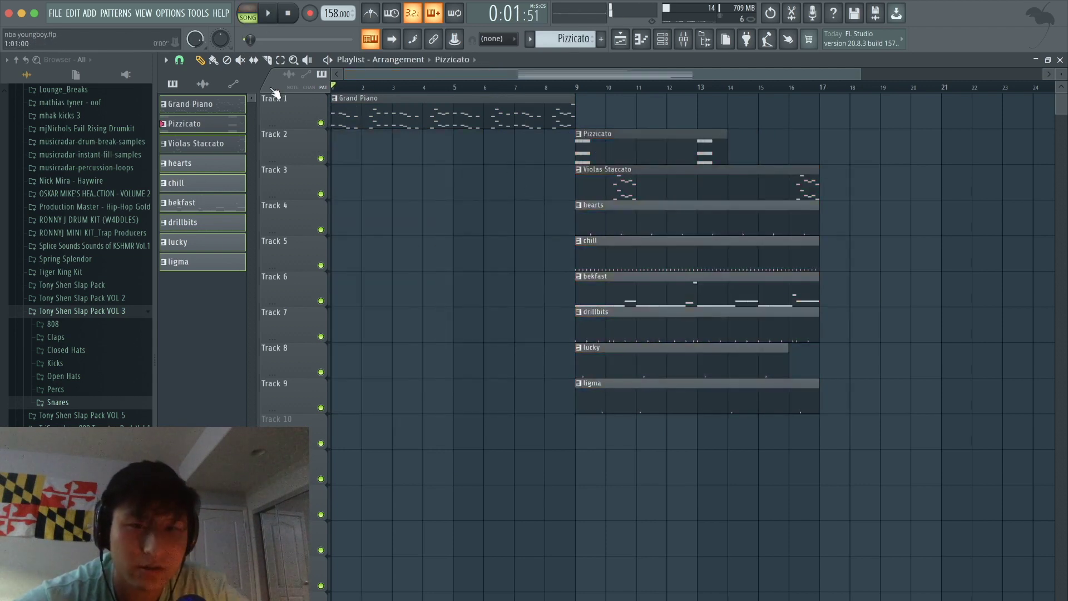
# Copy the Grand Piano clip on Track 1 to bar 9 while the song plays
pyautogui.scroll(-2, 694, 334)
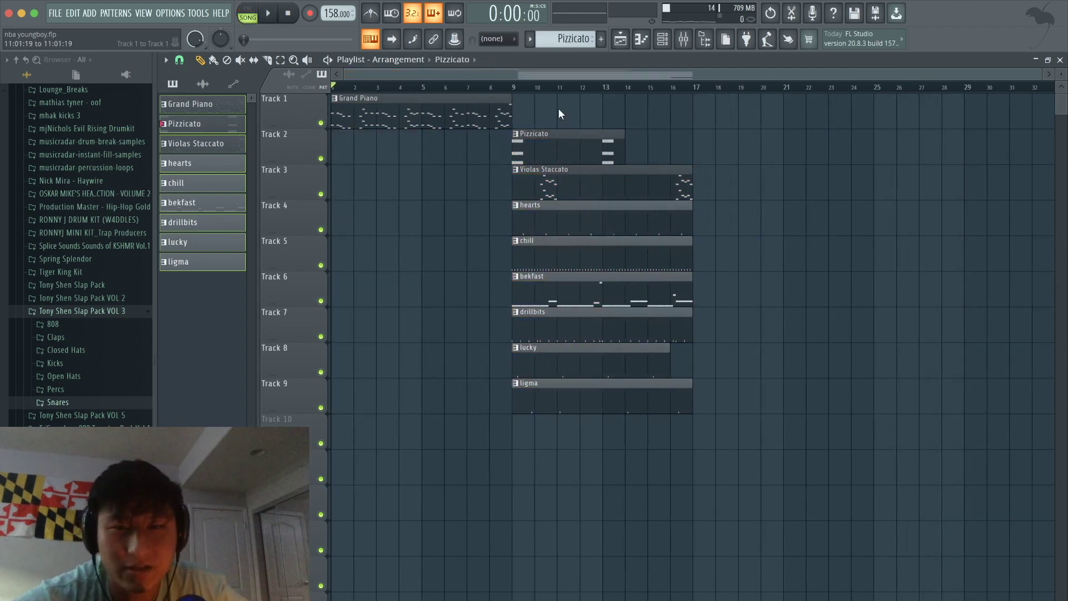
pyautogui.press('space')
pyautogui.moveTo(487, 103); pyautogui.dragTo(668, 106)
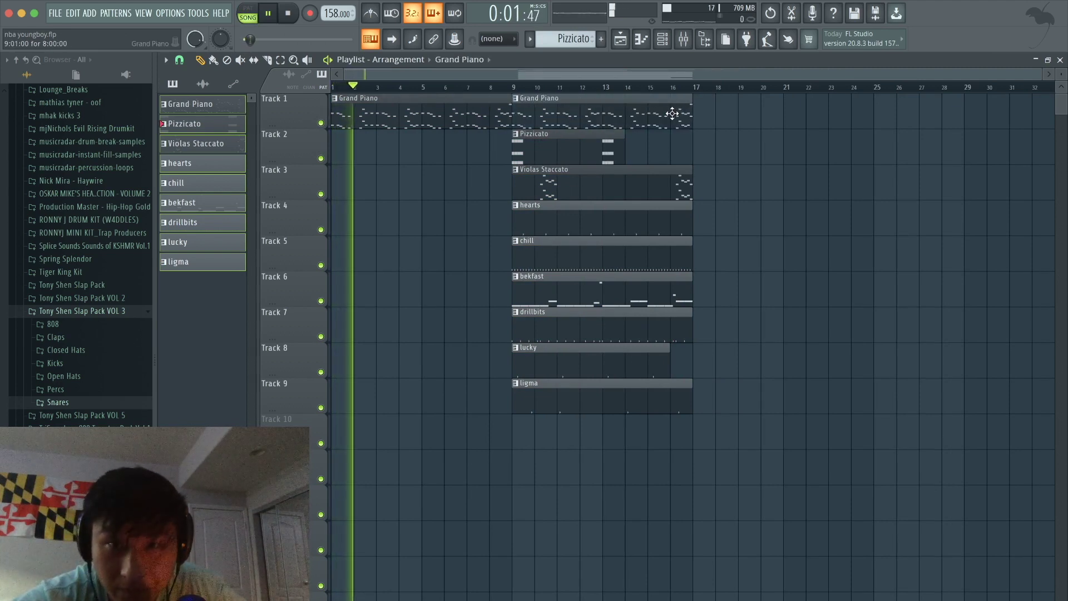
# Move the hearts through ligma clips to bar 25 and duplicate the Grand Piano, Pizzicato and Violas Staccato clips from bar 9 to bar 17
pyautogui.moveTo(724, 521); pyautogui.dragTo(519, 200)
pyautogui.press('space')
pyautogui.moveTo(526, 243); pyautogui.dragTo(890, 248)
pyautogui.moveTo(702, 272); pyautogui.dragTo(706, 120)
pyautogui.click(528, 121)
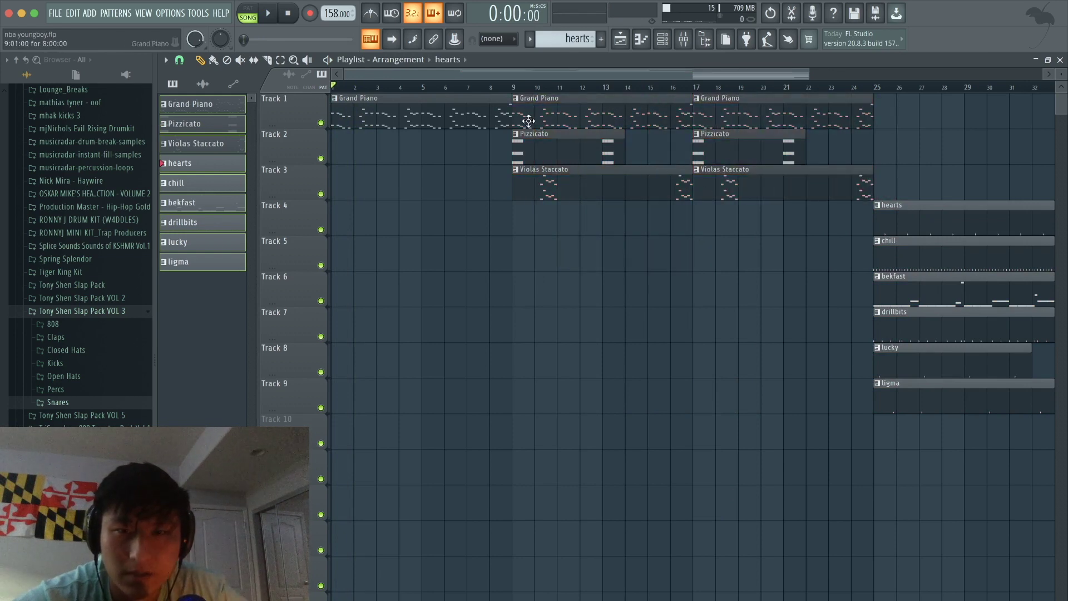
# Copy the hearts, chill and bekfast clips at bar 25 to bars 9 and 17 on their own tracks
pyautogui.scroll(-2, 620, 237)
pyautogui.keyDown('ctrl'); pyautogui.keyDown('shift'); pyautogui.click(770, 220); pyautogui.keyUp('shift'); pyautogui.keyUp('ctrl')
pyautogui.keyDown('ctrl'); pyautogui.keyDown('shift'); pyautogui.click(785, 246); pyautogui.keyUp('shift'); pyautogui.keyUp('ctrl')
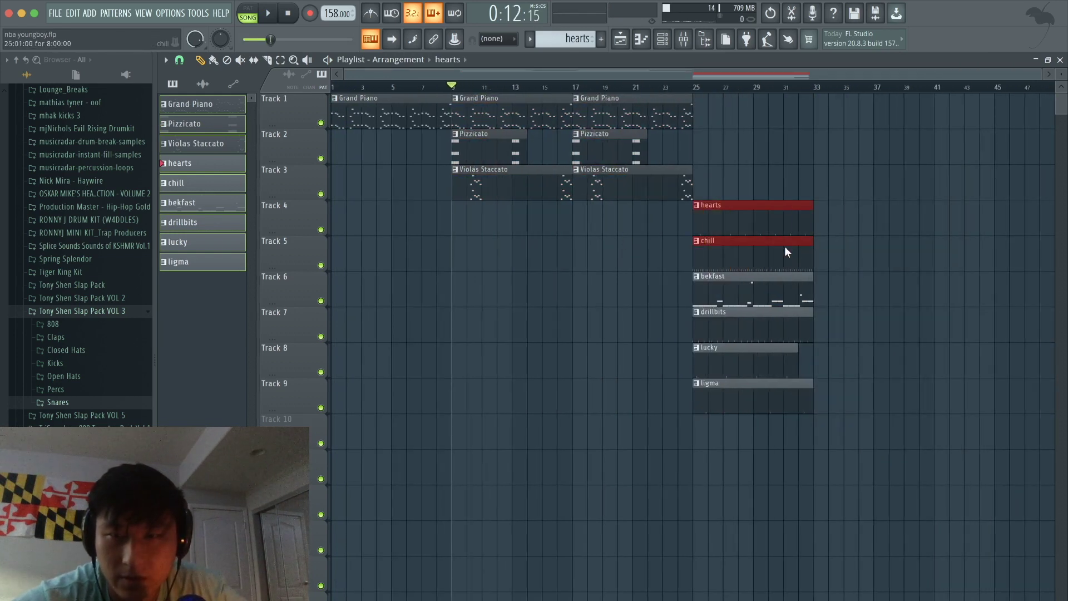
pyautogui.moveTo(674, 228); pyautogui.dragTo(614, 211)
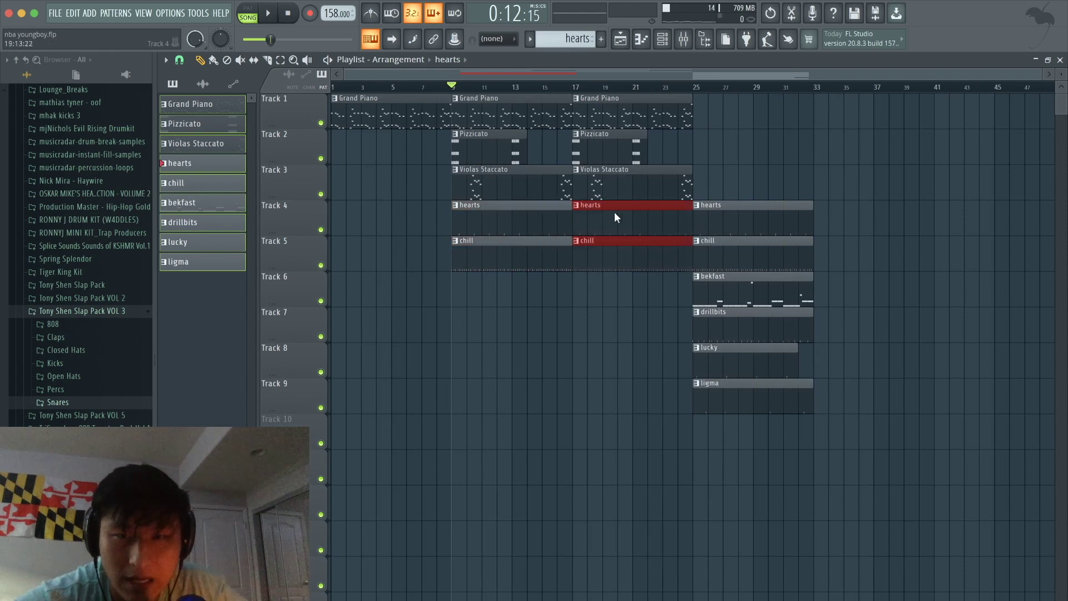
pyautogui.click(610, 280)
pyautogui.moveTo(762, 281); pyautogui.dragTo(626, 274)
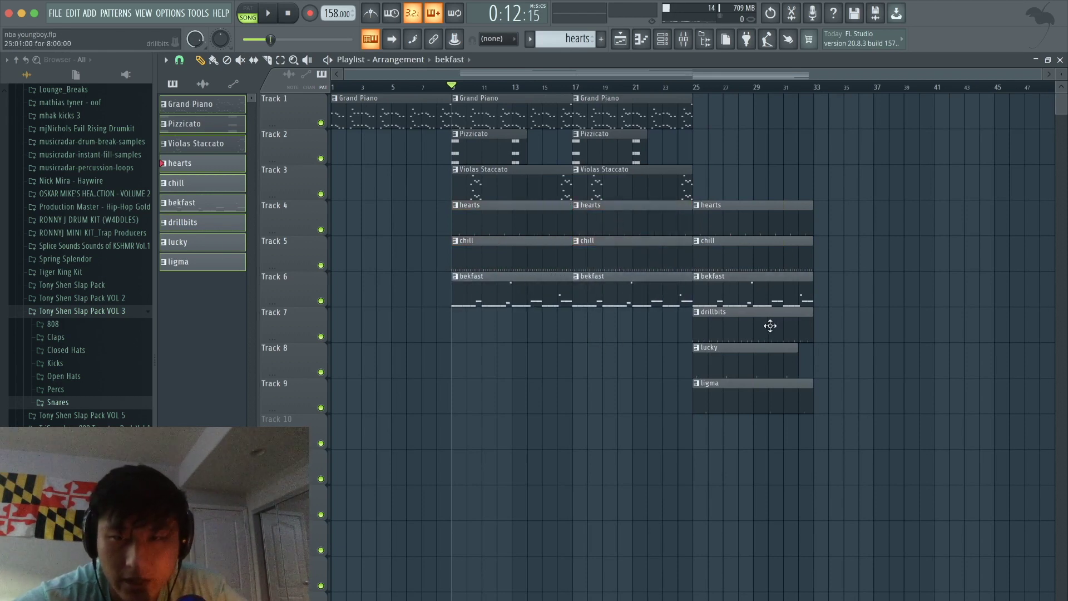
# Copy the drillbits and ligma clips to bar 17, and the lucky clip to bars 9 and 17
pyautogui.moveTo(770, 326); pyautogui.dragTo(615, 320)
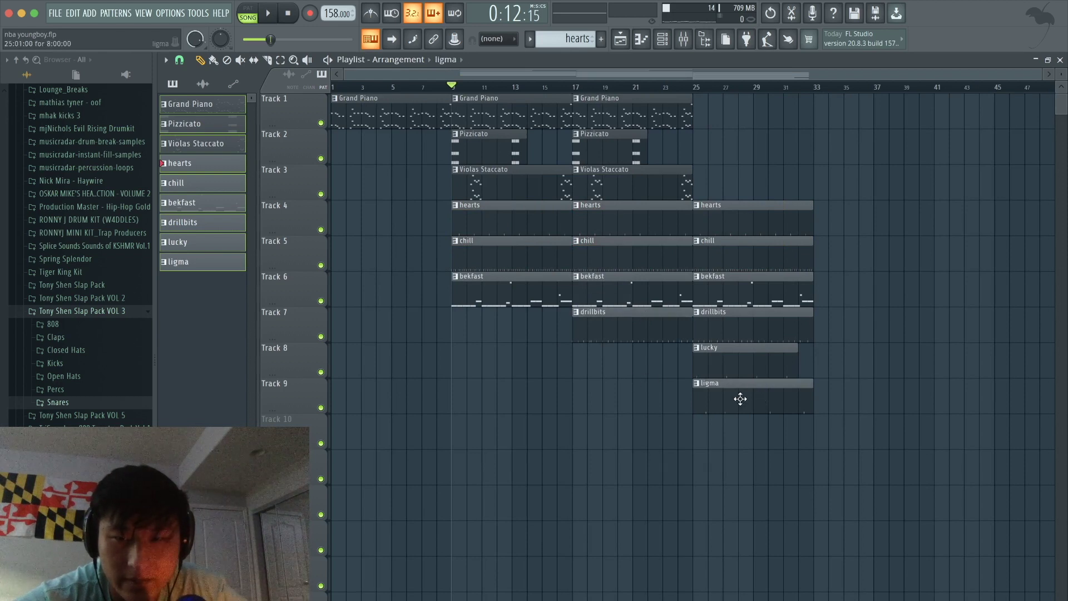
pyautogui.moveTo(740, 399); pyautogui.dragTo(635, 399)
pyautogui.moveTo(734, 359); pyautogui.dragTo(488, 372)
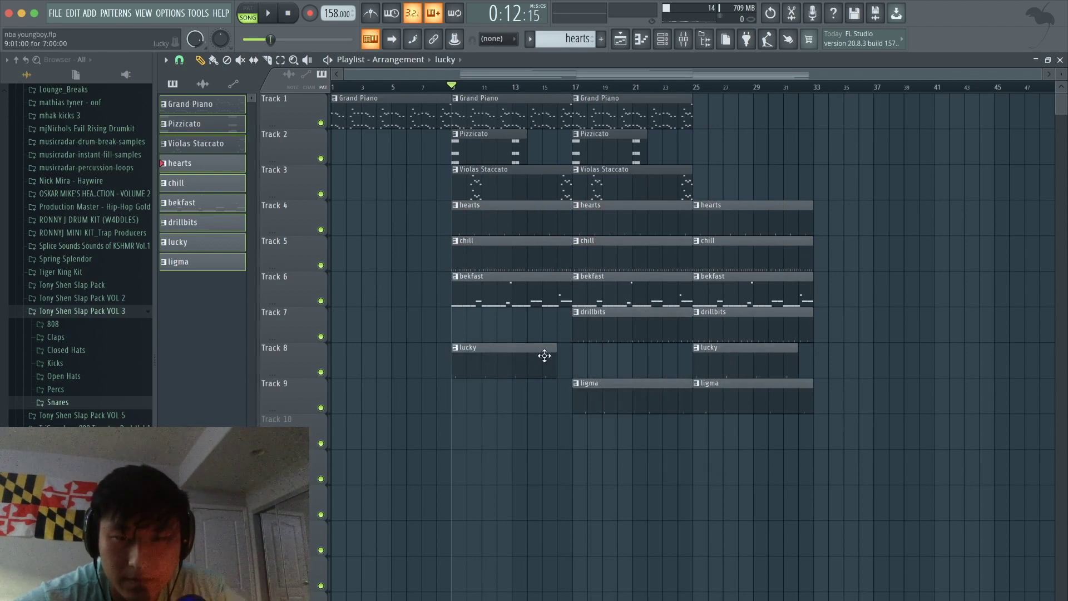
pyautogui.moveTo(556, 354); pyautogui.dragTo(623, 355)
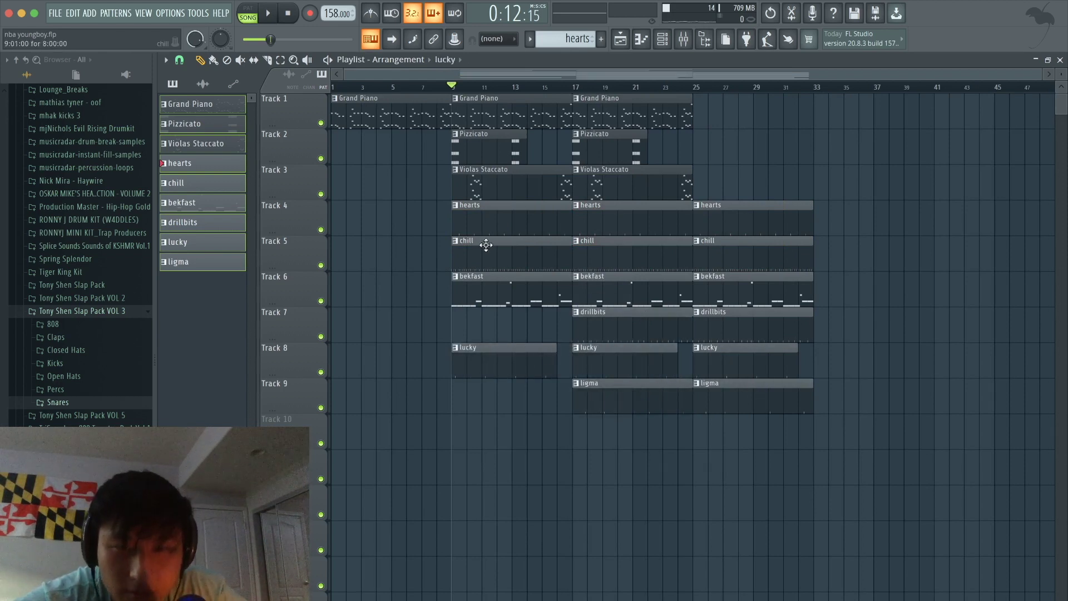
# Copy the Grand Piano clips to bars 25 and 33, and duplicate the hearts through ligma clips from bar 25 to bar 33
pyautogui.press('space')
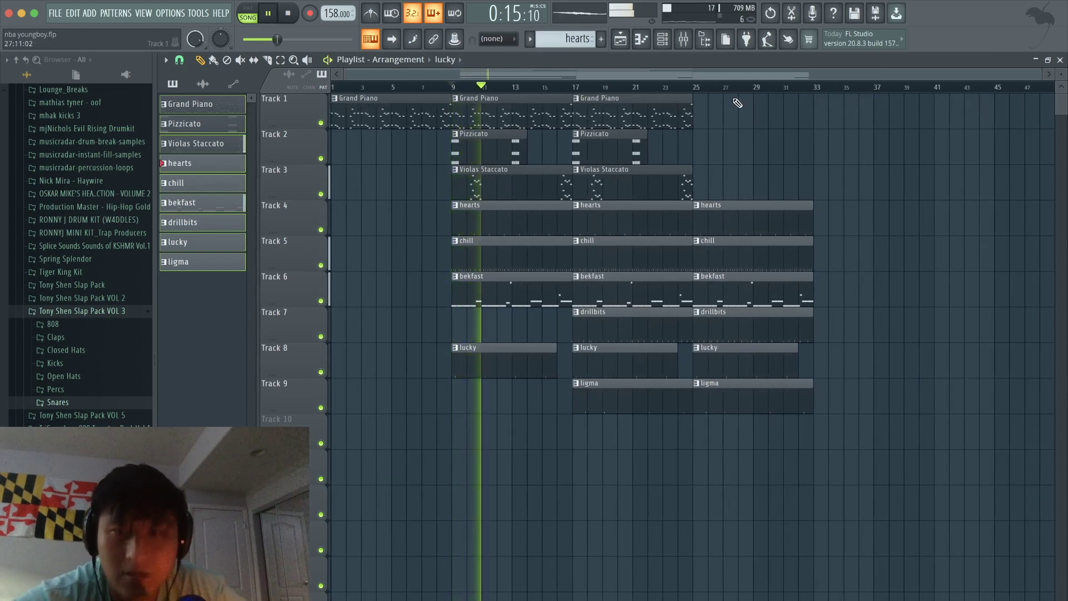
pyautogui.moveTo(733, 96)
pyautogui.mouseDown()
pyautogui.moveTo(522, 106)
pyautogui.moveTo(732, 113)
pyautogui.moveTo(721, 114)
pyautogui.mouseUp()
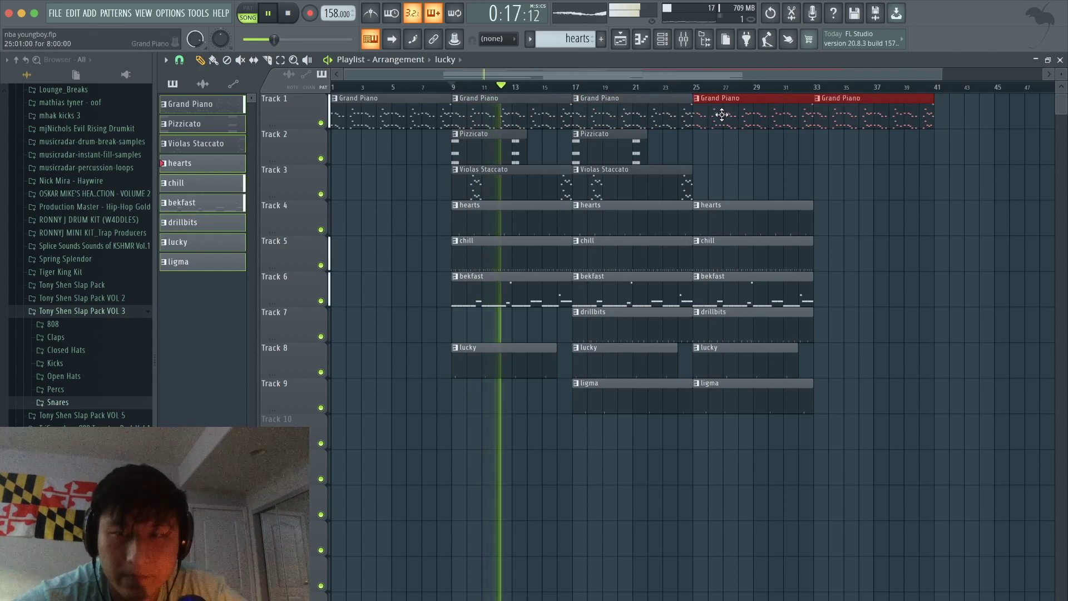
pyautogui.keyDown('super'); pyautogui.click(872, 473); pyautogui.keyUp('super')
pyautogui.moveTo(872, 473); pyautogui.dragTo(739, 202)
pyautogui.press('super+b')
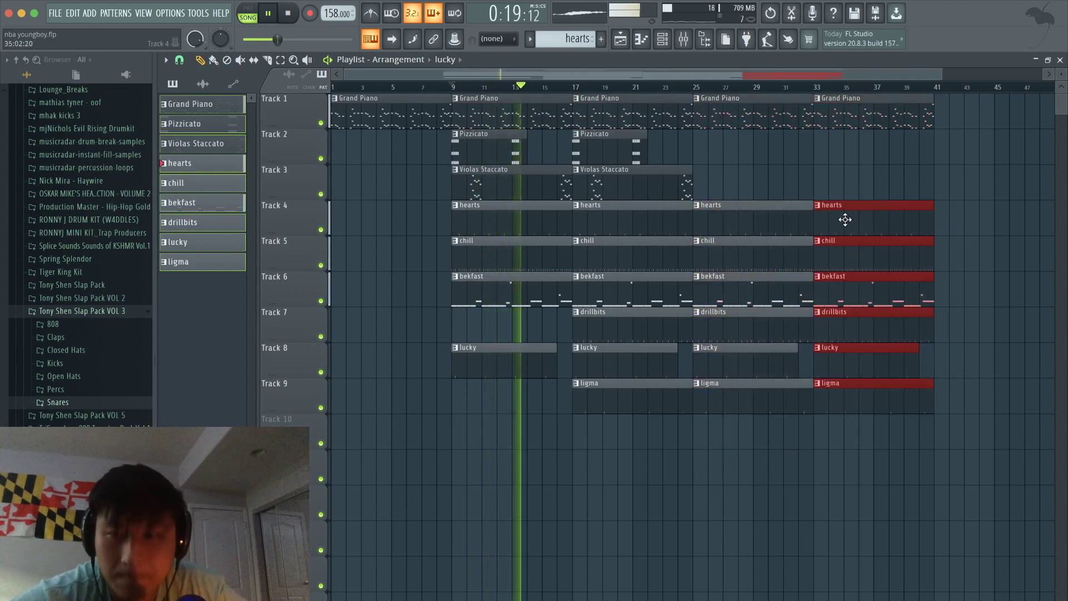
pyautogui.keyDown('super'); pyautogui.click(796, 165); pyautogui.keyUp('super')
# Delete the drillbits, lucky and ligma clips at bar 25
pyautogui.rightClick(740, 337)
pyautogui.rightClick(741, 362)
pyautogui.rightClick(742, 398)
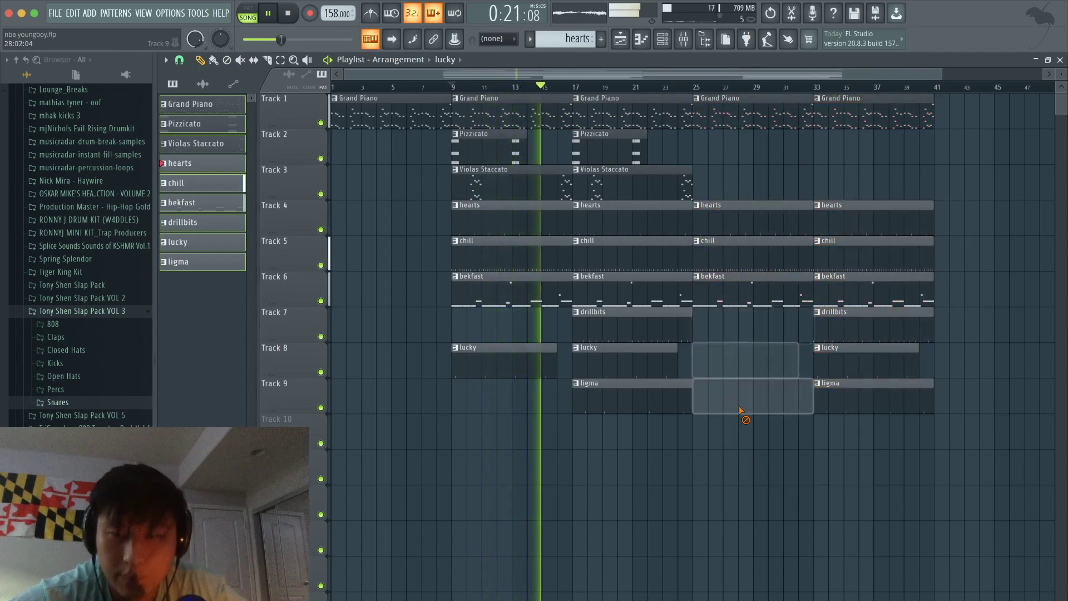
# Duplicate all clips from bars 9 to 40 so that the copy starts at bar 41
pyautogui.scroll(-2, 744, 412)
pyautogui.moveTo(890, 484); pyautogui.dragTo(870, 128)
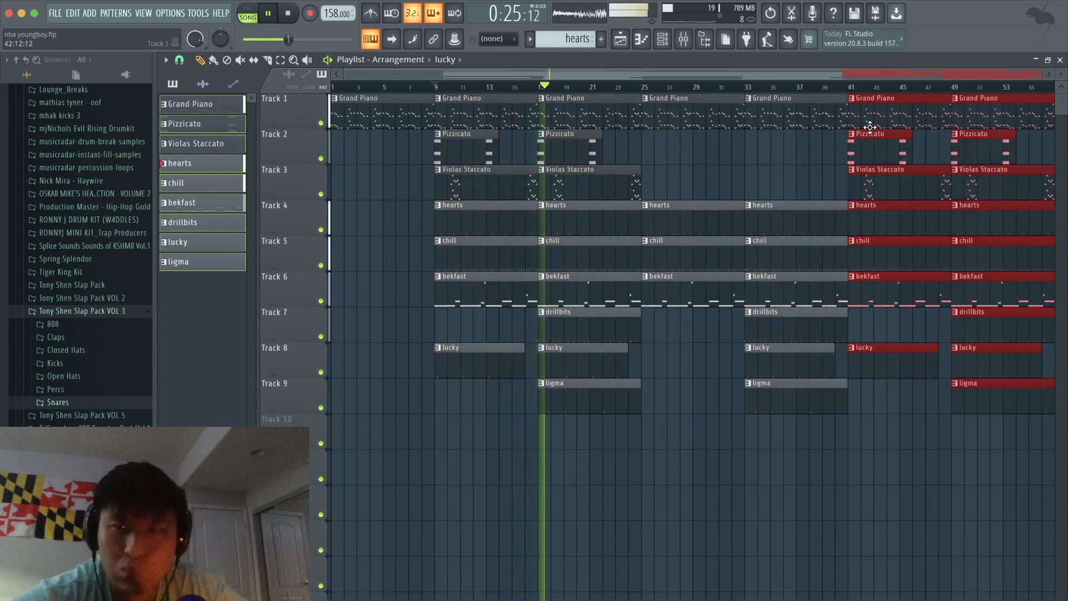
pyautogui.keyDown('super'); pyautogui.click(772, 161); pyautogui.keyUp('super')
pyautogui.scroll(-3, 774, 164)
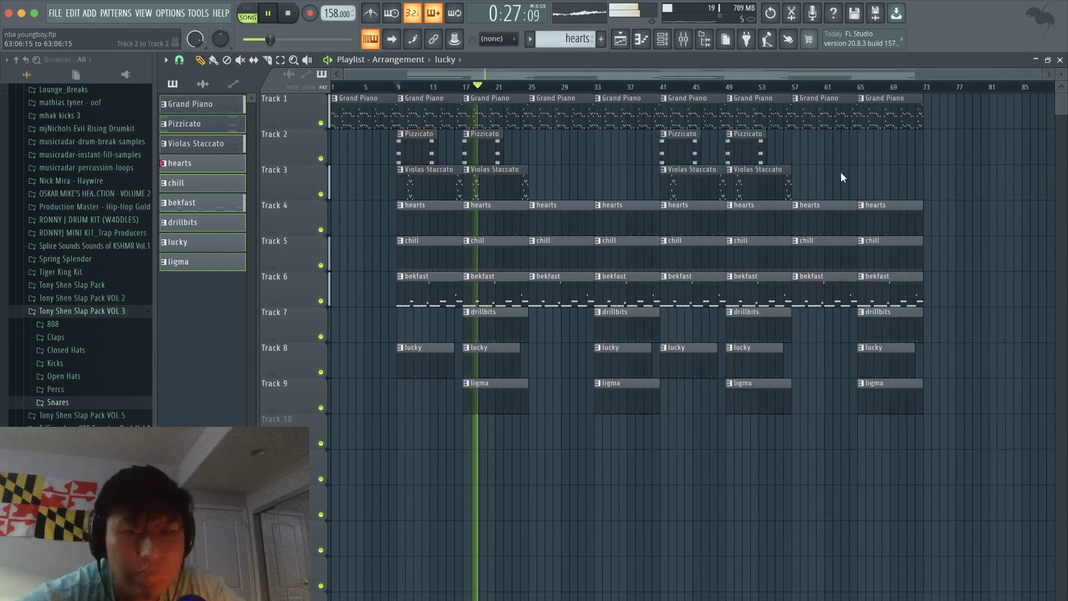
# Shorten the Track 4 to 9 clips before bar 41 to end at bar 40, and play the resulting break
pyautogui.scroll(4, 687, 448)
pyautogui.moveTo(641, 445); pyautogui.dragTo(630, 207)
pyautogui.press('space')
pyautogui.click(621, 212)
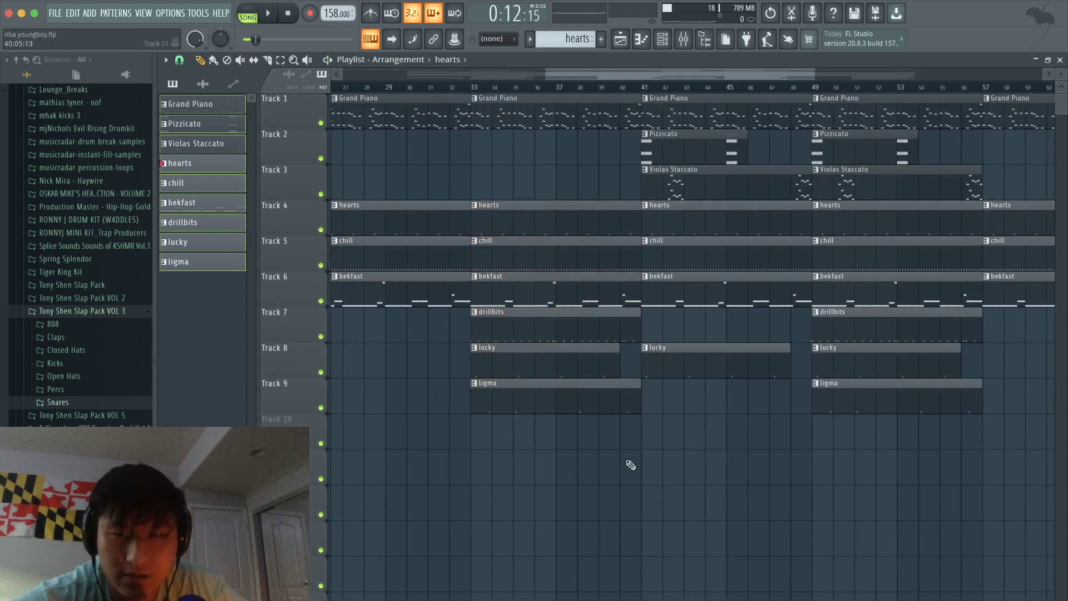
pyautogui.moveTo(630, 465); pyautogui.dragTo(624, 158)
pyautogui.moveTo(640, 214); pyautogui.dragTo(621, 215)
pyautogui.keyDown('ctrl'); pyautogui.click(616, 192); pyautogui.keyUp('ctrl')
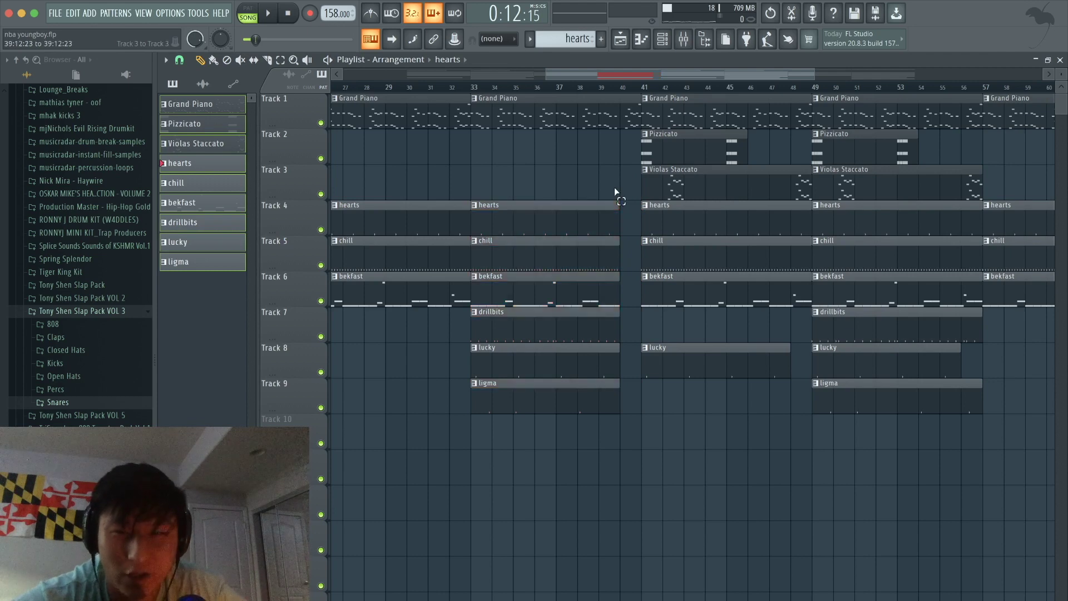
pyautogui.press('space')
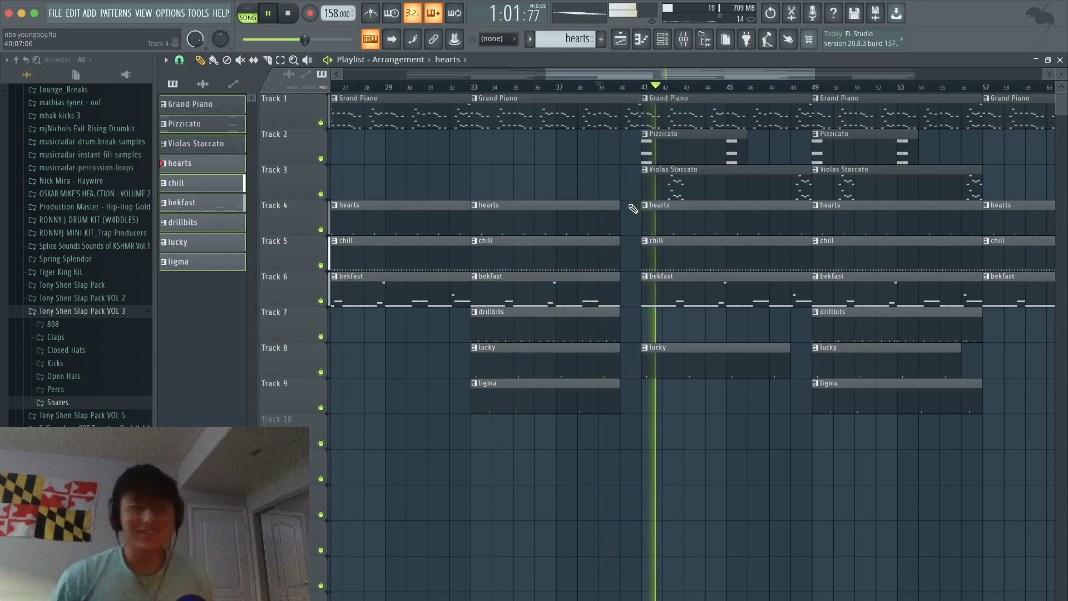
# Stop playback and delete the hearts, chill, bekfast, drillbits, lucky and ligma clips at bar 49
pyautogui.scroll(-2, 733, 215)
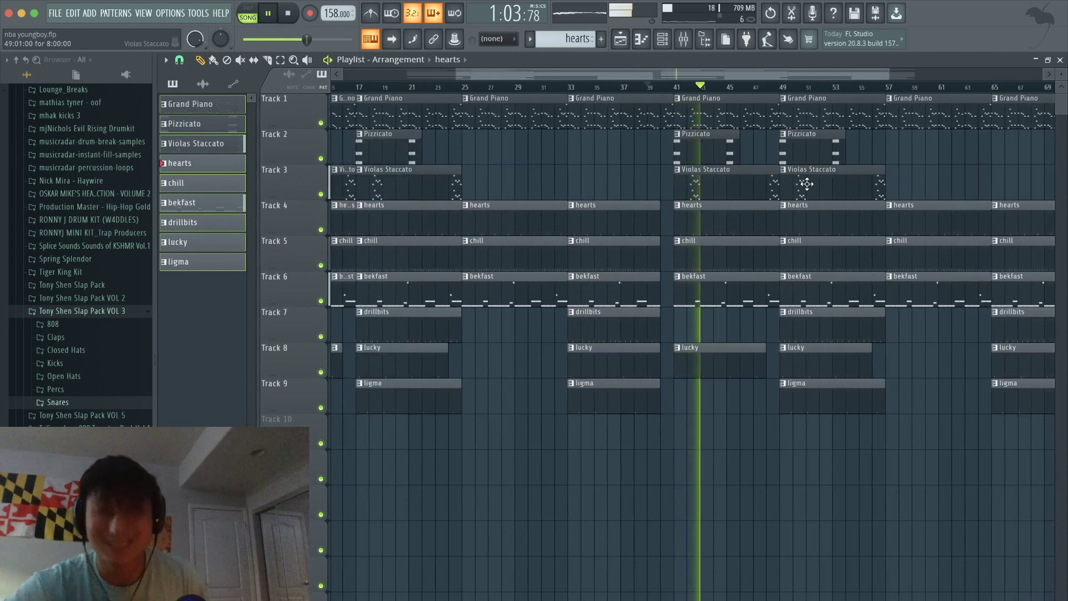
pyautogui.scroll(3, 806, 183)
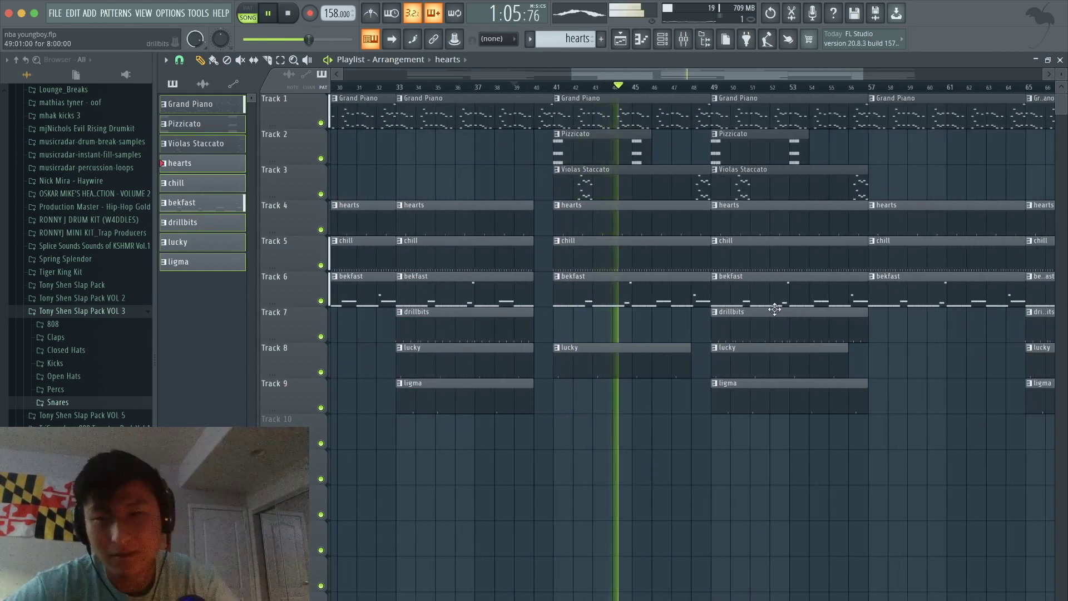
pyautogui.press('space')
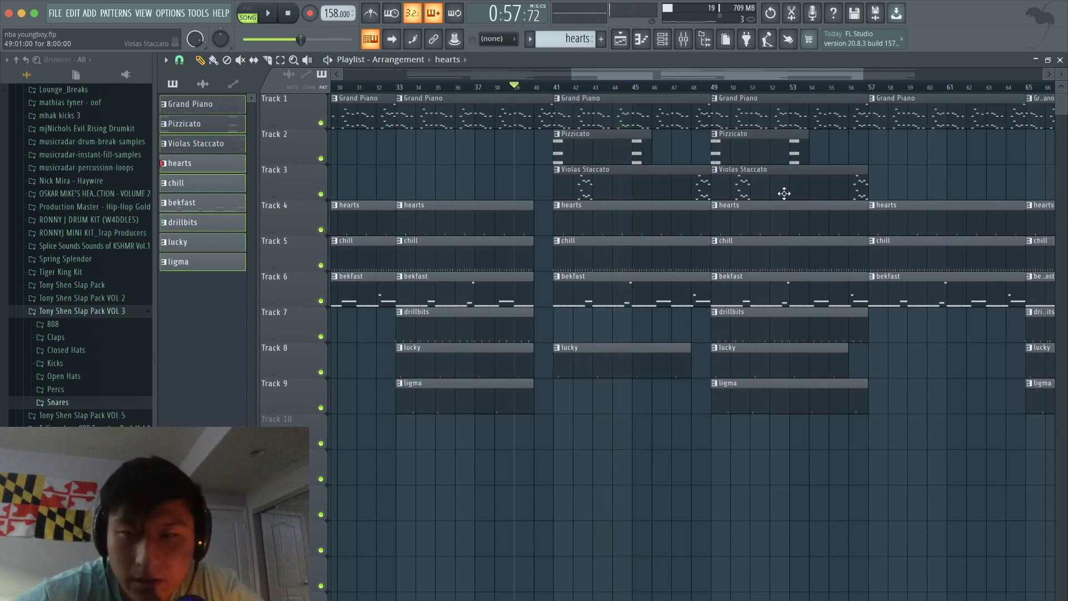
pyautogui.rightClick(755, 223)
pyautogui.rightClick(760, 254)
pyautogui.rightClick(764, 289)
pyautogui.rightClick(766, 326)
pyautogui.rightClick(768, 362)
pyautogui.rightClick(770, 396)
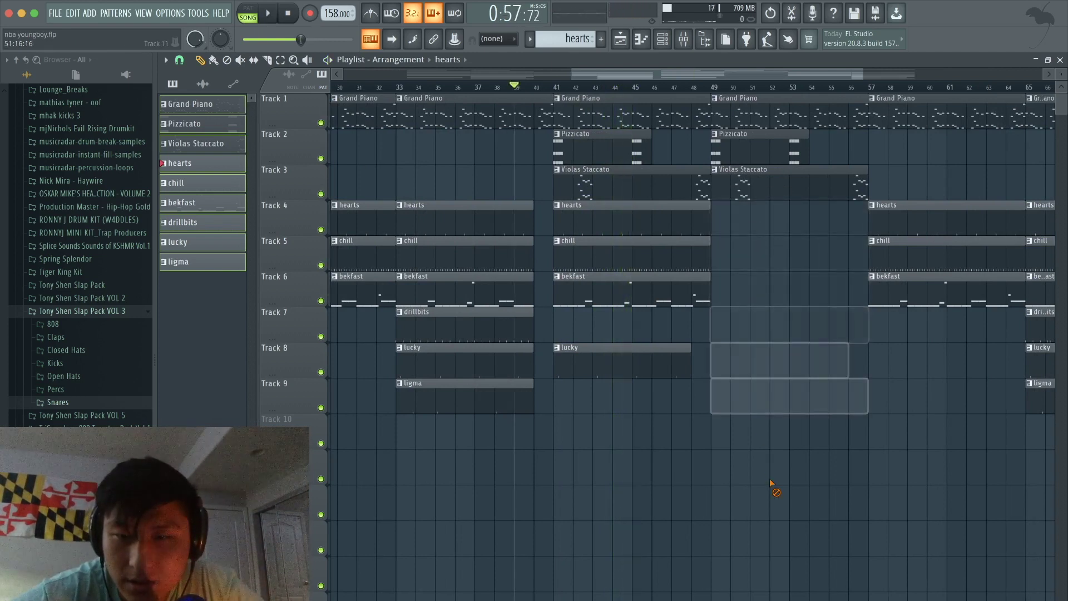
# Copy the bekfast clip from bar 41 to bar 49 on Track 6, and play that section while reviewing the arrangement
pyautogui.moveTo(653, 295); pyautogui.dragTo(793, 301)
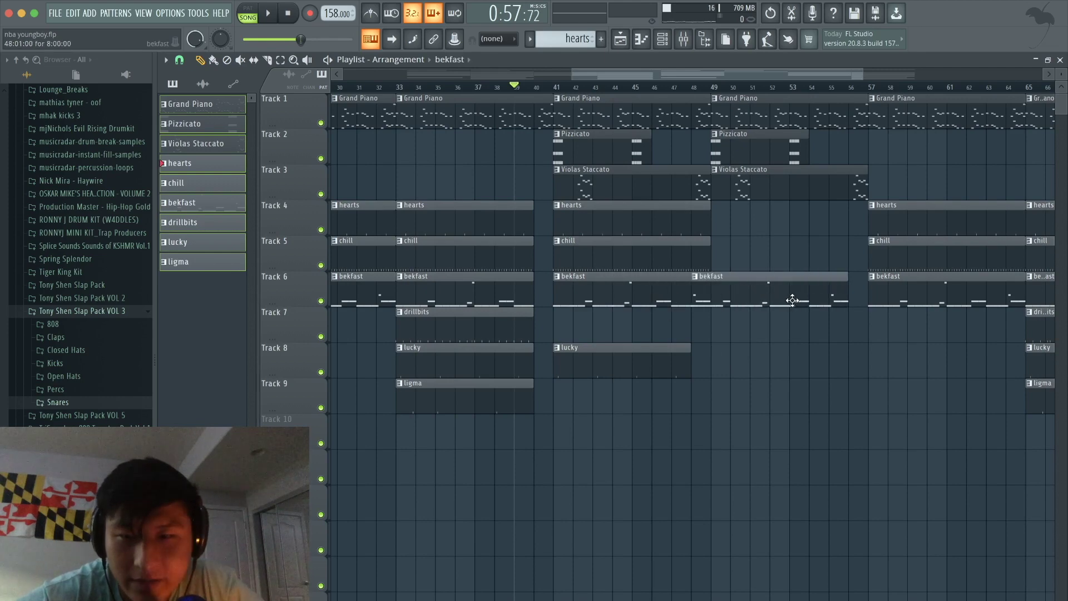
pyautogui.click(717, 90)
pyautogui.press('space')
pyautogui.scroll(-4, 813, 172)
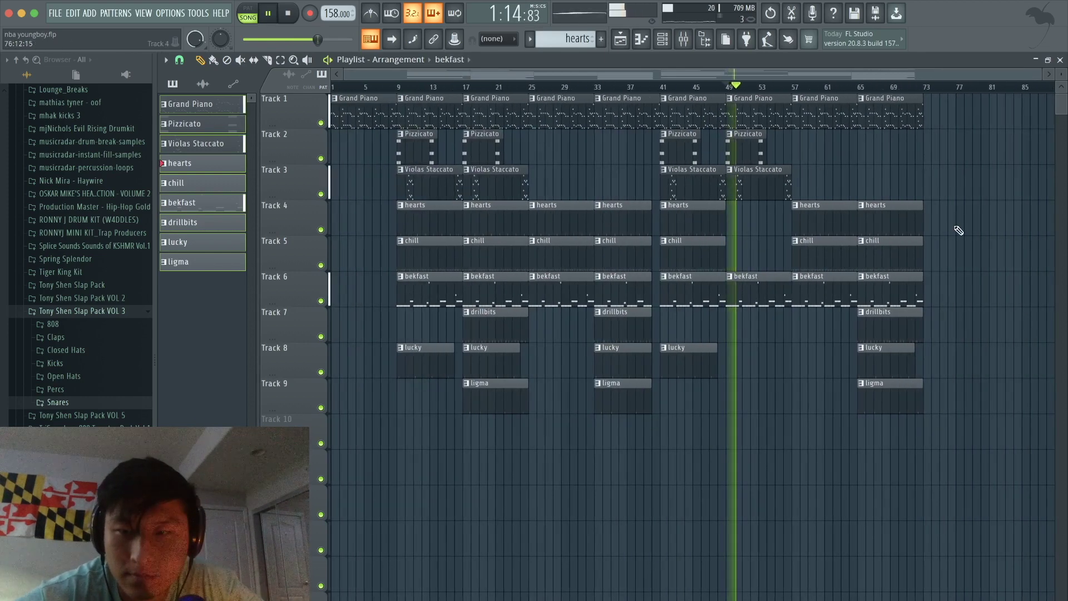
pyautogui.scroll(2, 924, 278)
pyautogui.scroll(2, 923, 278)
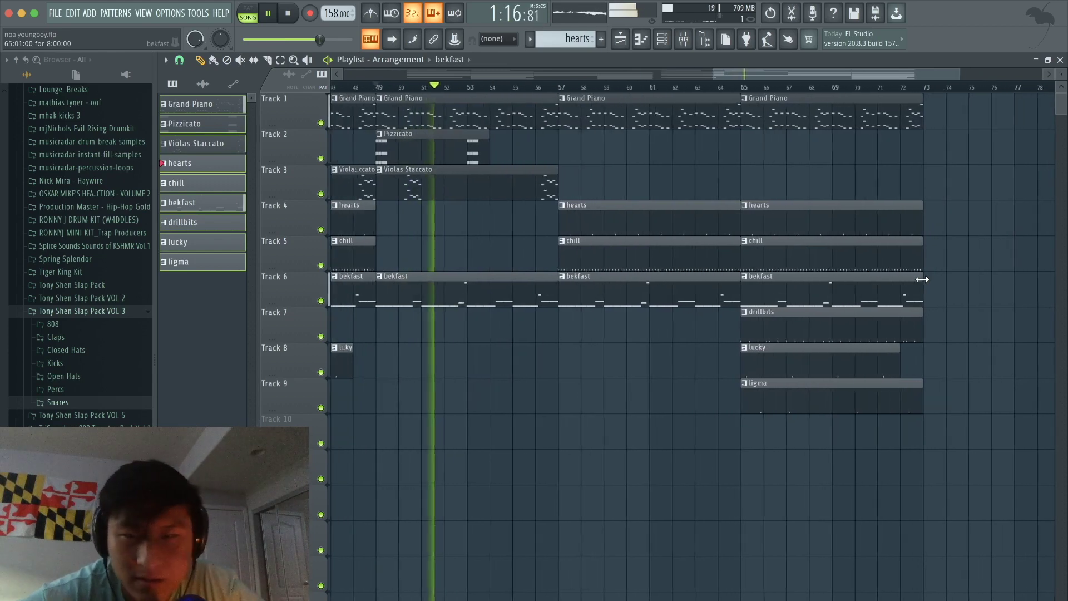
pyautogui.scroll(-2, 923, 279)
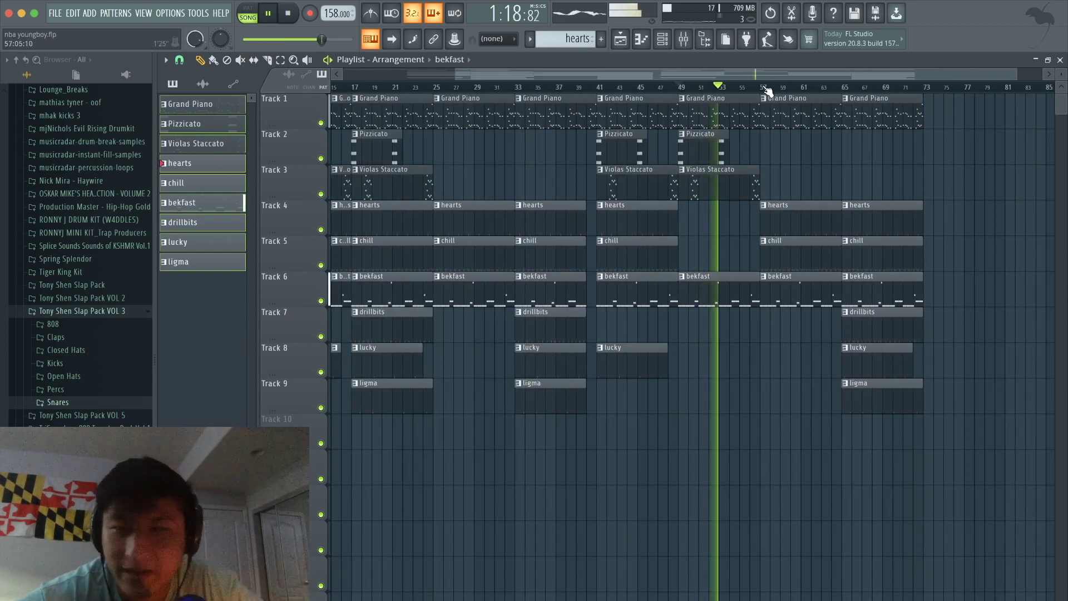
pyautogui.scroll(-2, 989, 233)
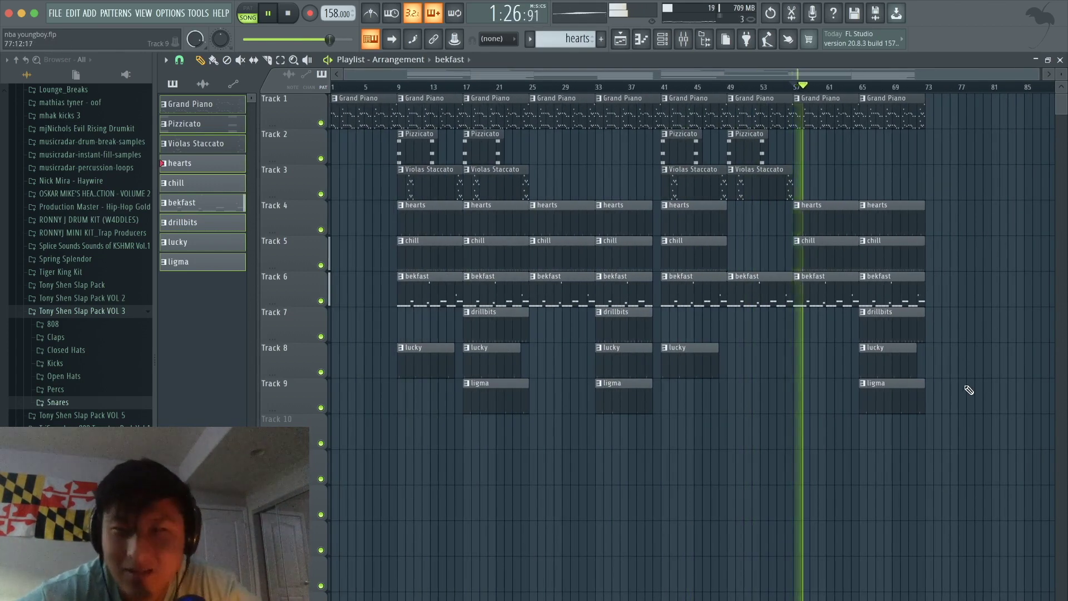
# Copy the drillbits clip from bar 65 to bar 57 on Track 7, and delete the bekfast and drillbits clips at bar 65
pyautogui.scroll(4, 969, 390)
pyautogui.moveTo(779, 313); pyautogui.dragTo(625, 312)
pyautogui.scroll(2, 852, 443)
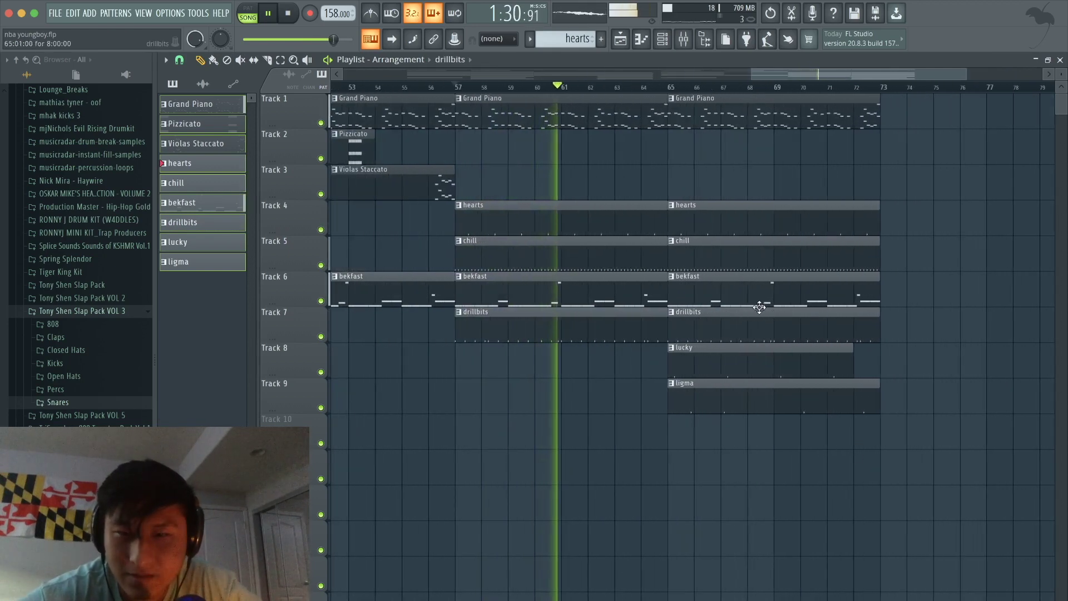
pyautogui.rightClick(763, 291)
pyautogui.rightClick(744, 328)
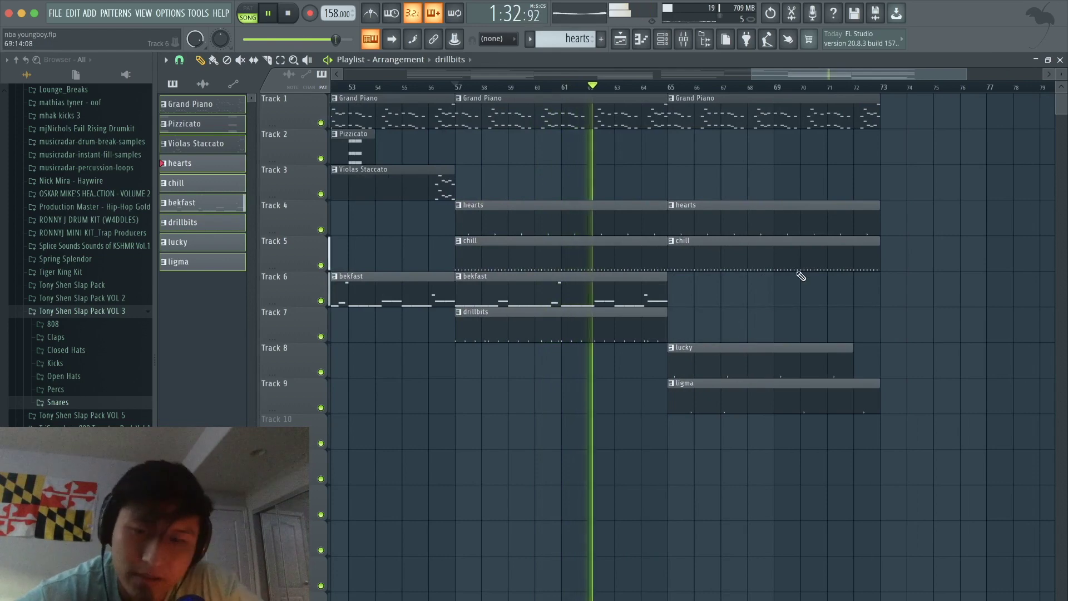
pyautogui.scroll(-6, 806, 352)
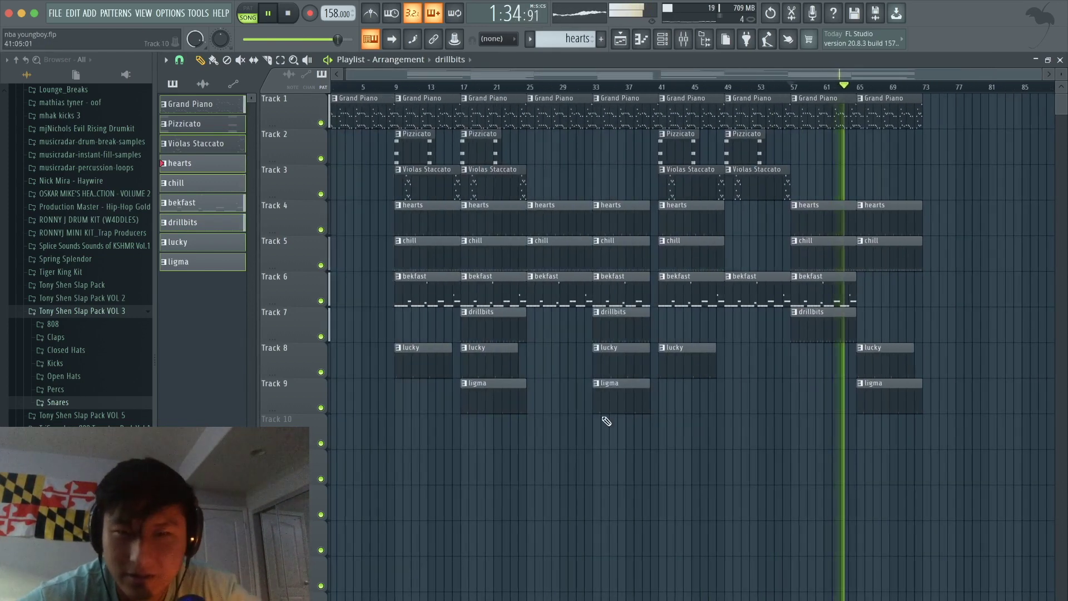
# Duplicate all clips from bars 9 to 24 so that the copy starts at bar 73
pyautogui.moveTo(526, 414); pyautogui.dragTo(393, 91)
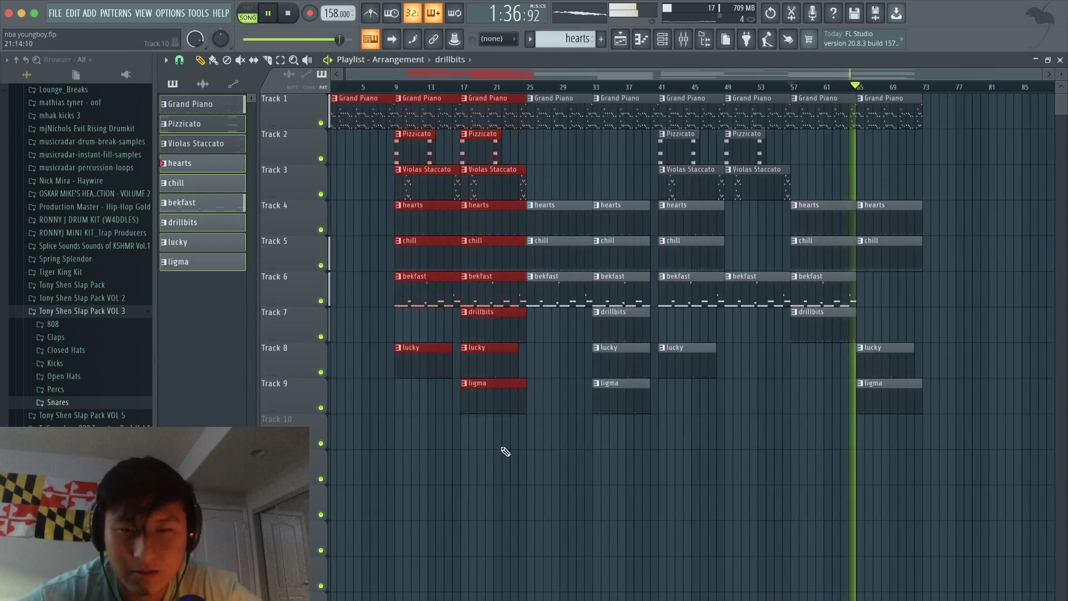
pyautogui.moveTo(503, 448); pyautogui.dragTo(409, 105)
pyautogui.moveTo(409, 106); pyautogui.dragTo(936, 146)
pyautogui.scroll(-2, 889, 149)
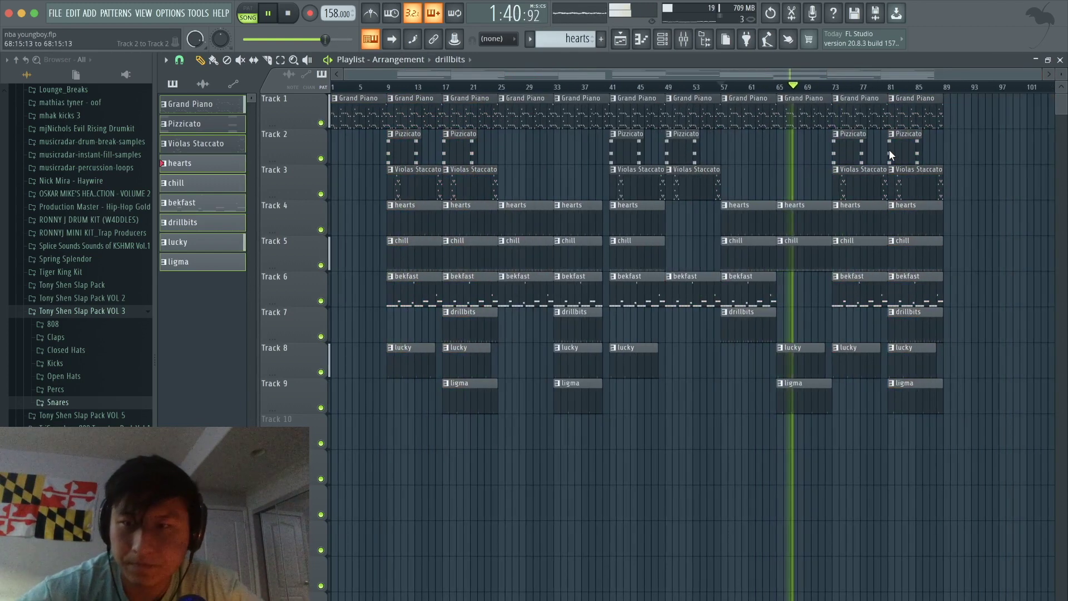
# Duplicate the Grand Piano, Pizzicato and Violas Staccato clips from bar 81 to bar 89 as an outro
pyautogui.scroll(-4, 889, 149)
pyautogui.scroll(3, 996, 112)
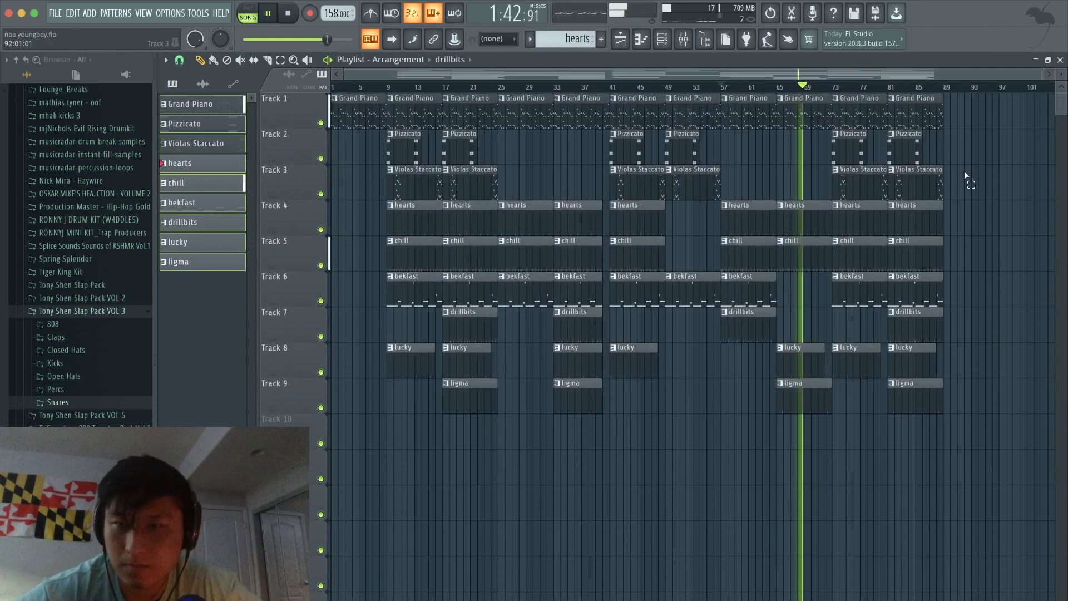
pyautogui.moveTo(966, 179); pyautogui.dragTo(961, 115)
pyautogui.hotkey('ctrl', 'b')
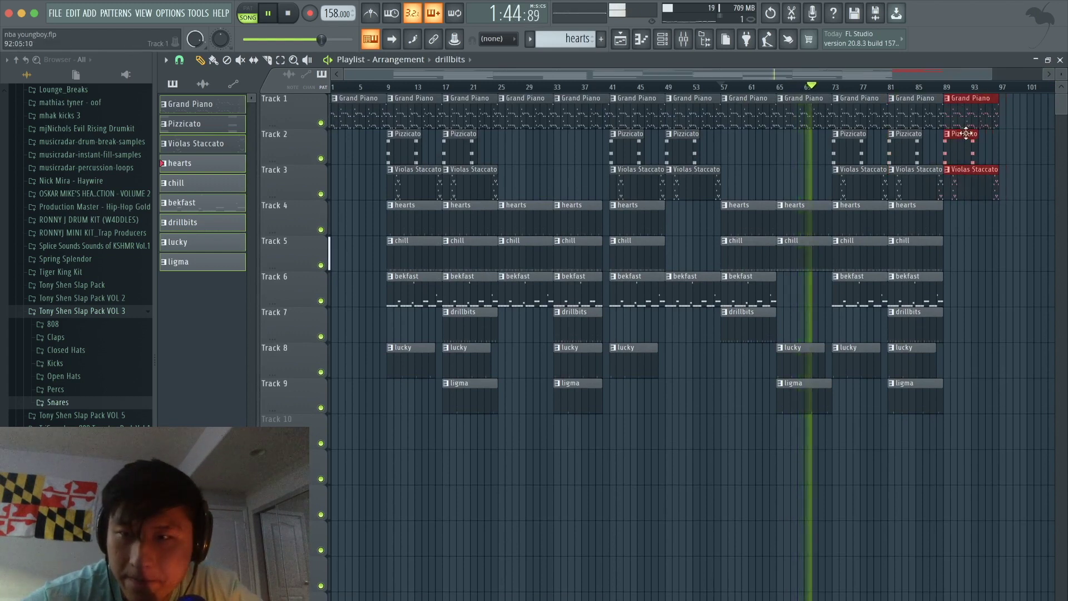
pyautogui.click(986, 242)
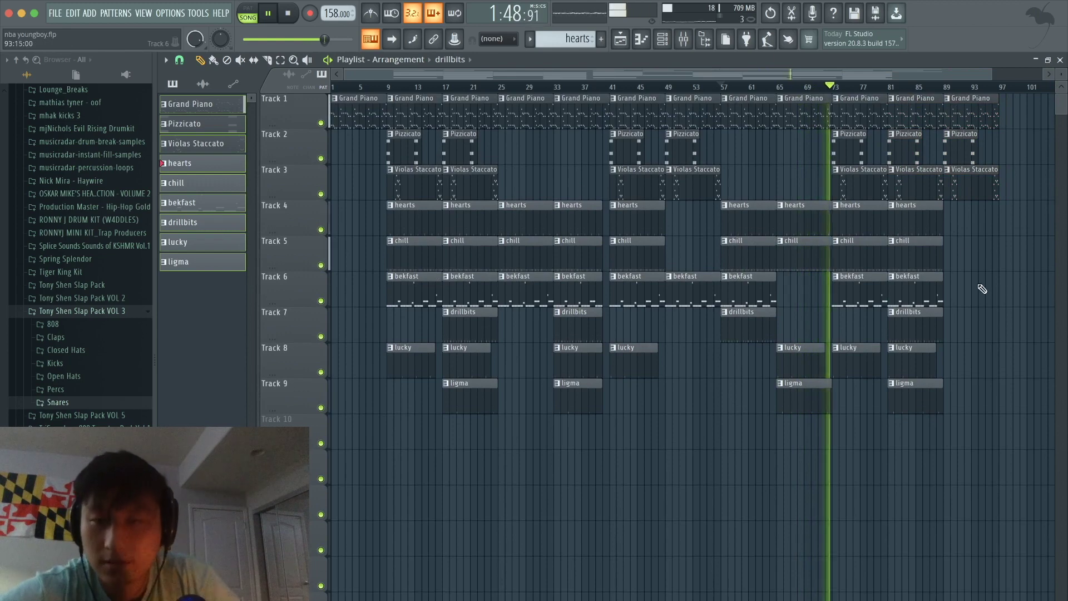
# Stop playback, select bars 89 to 96 and create an automation clip for the Master track's volume over that range
pyautogui.press('space')
pyautogui.scroll(2, 981, 289)
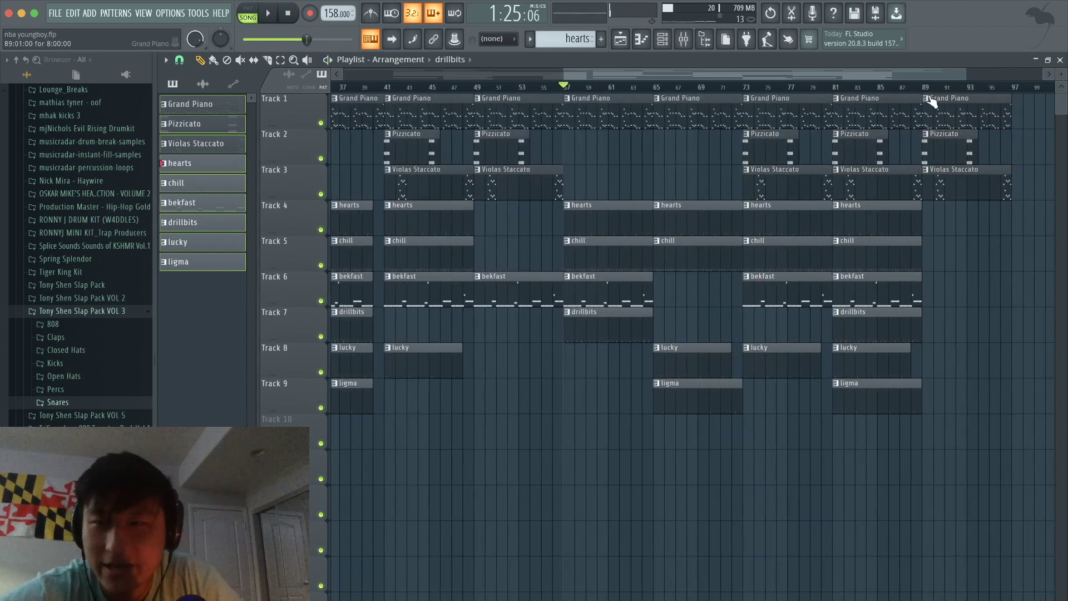
pyautogui.moveTo(925, 87); pyautogui.dragTo(1011, 100)
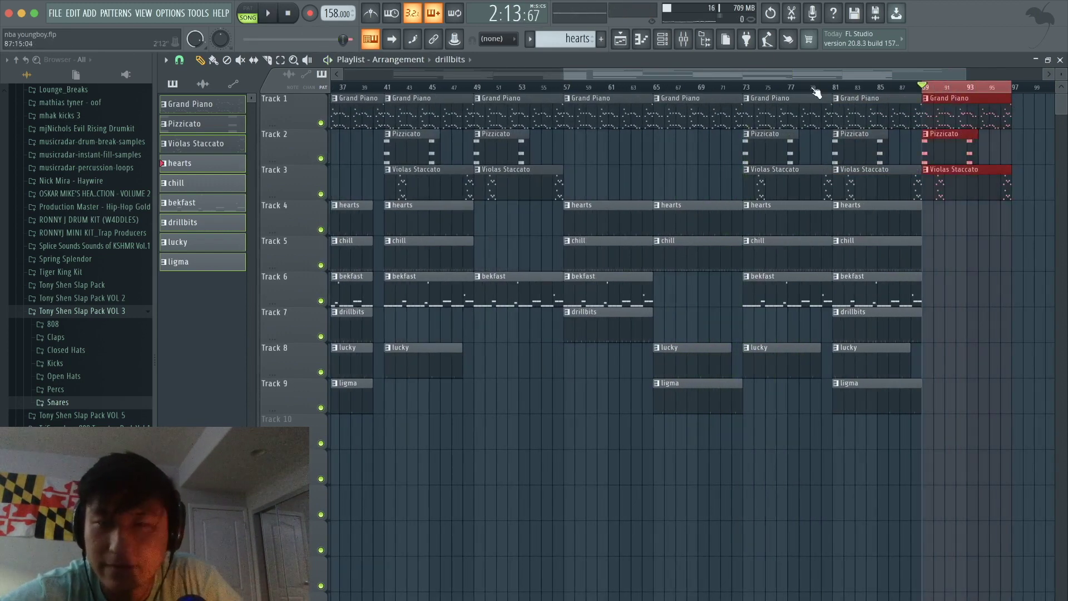
pyautogui.click(683, 39)
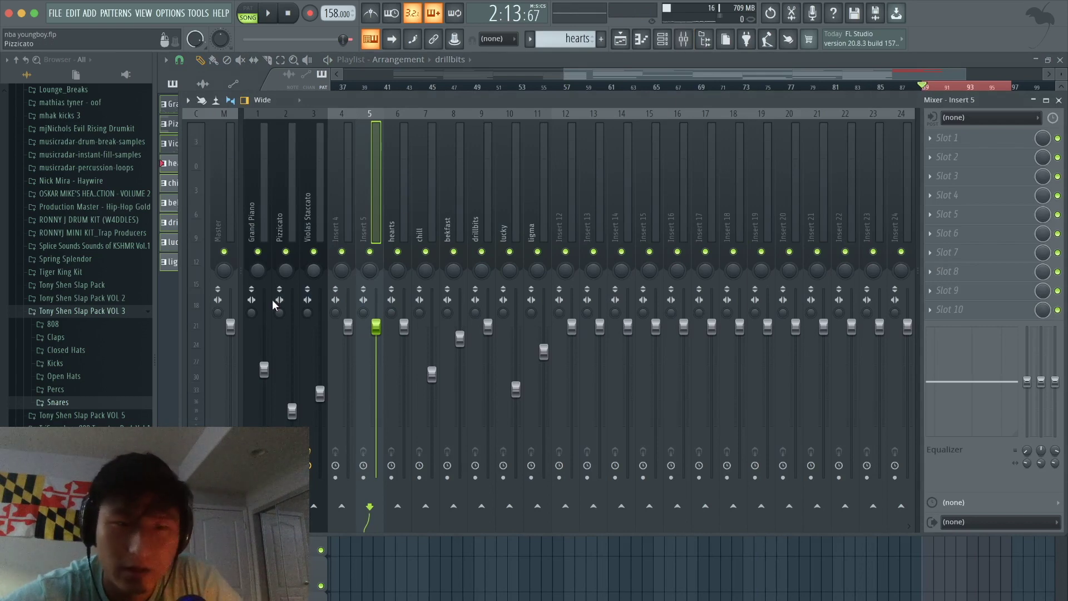
pyautogui.rightClick(229, 326)
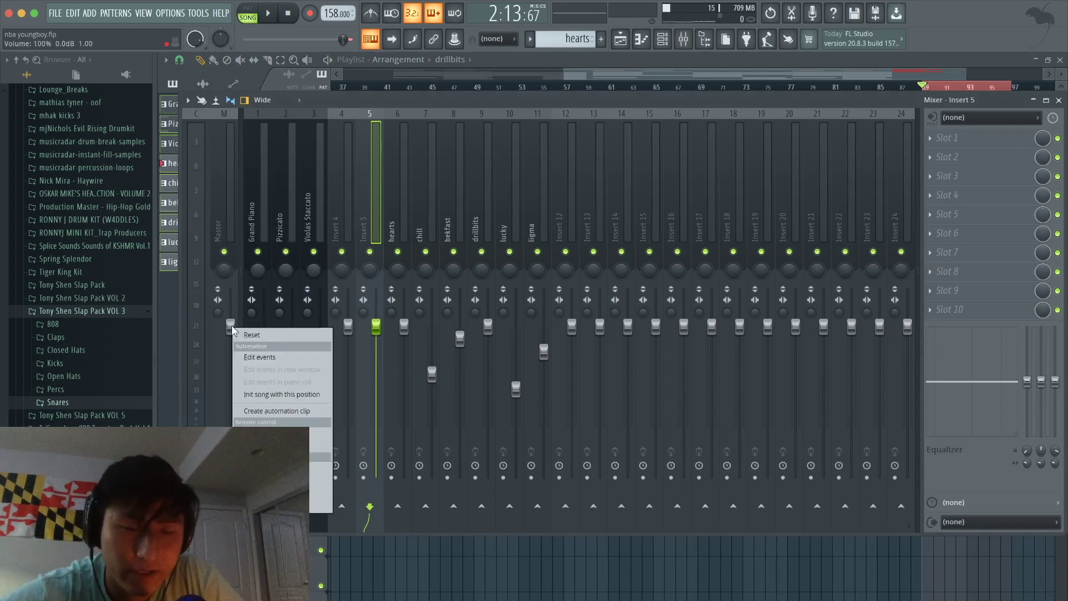
pyautogui.click(272, 412)
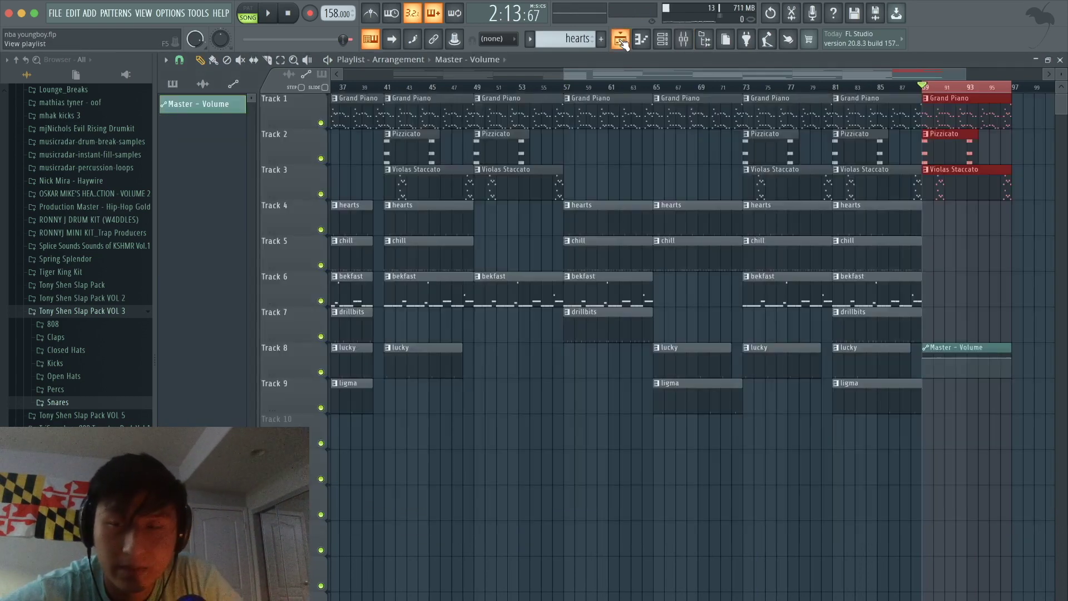
# Lower the Master - Volume automation's end point to 0%, bow its line upward into a curved fade-out, and play the outro
pyautogui.moveTo(1011, 359); pyautogui.dragTo(1008, 415)
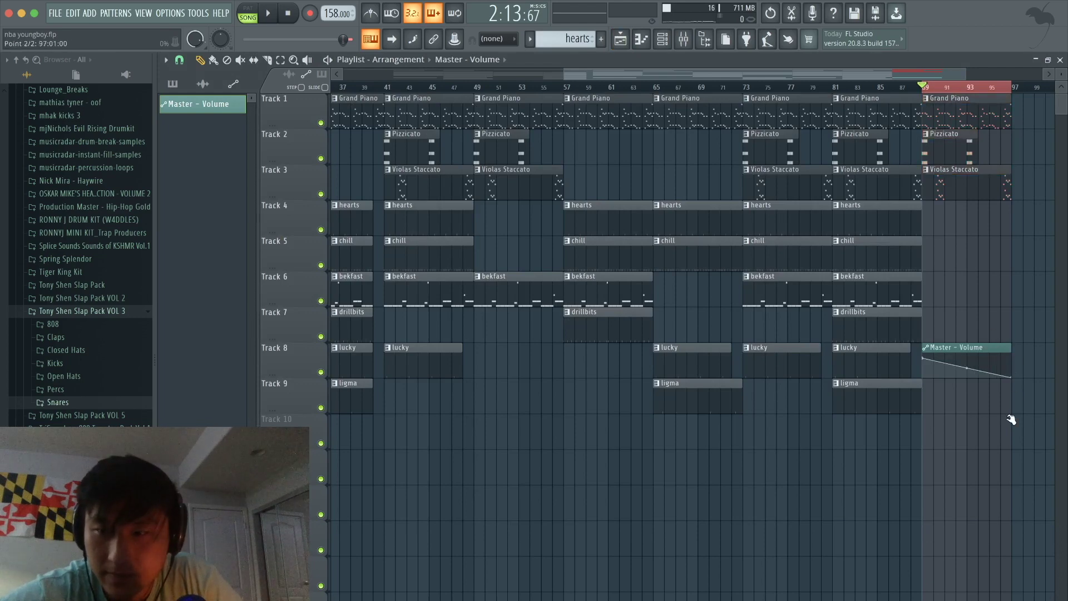
pyautogui.moveTo(965, 366); pyautogui.dragTo(966, 358)
pyautogui.press('space')
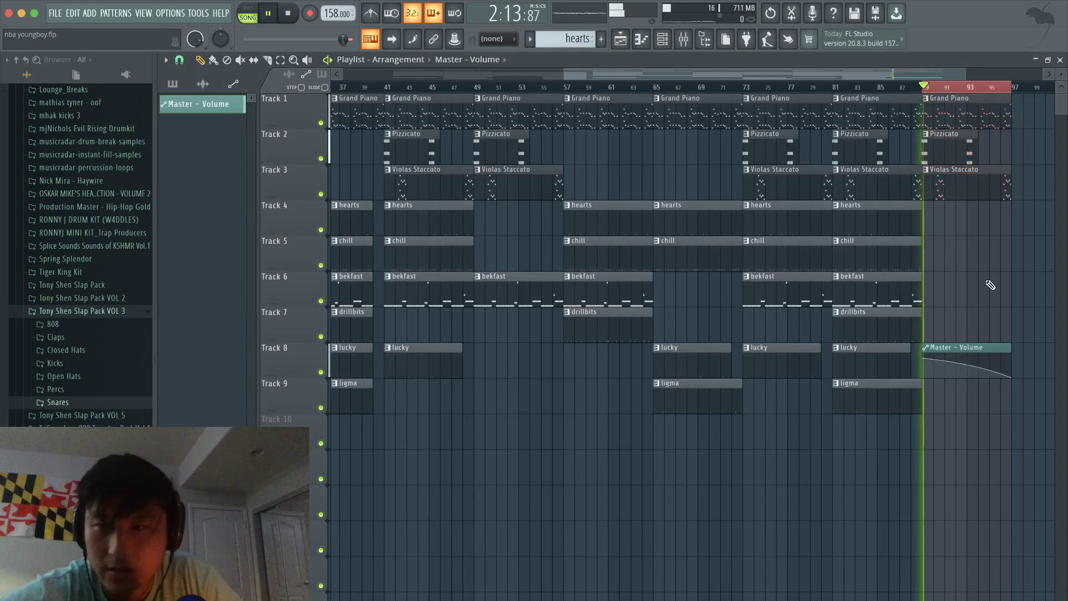
pyautogui.scroll(-3, 993, 115)
pyautogui.click(978, 86)
pyautogui.scroll(-3, 1011, 169)
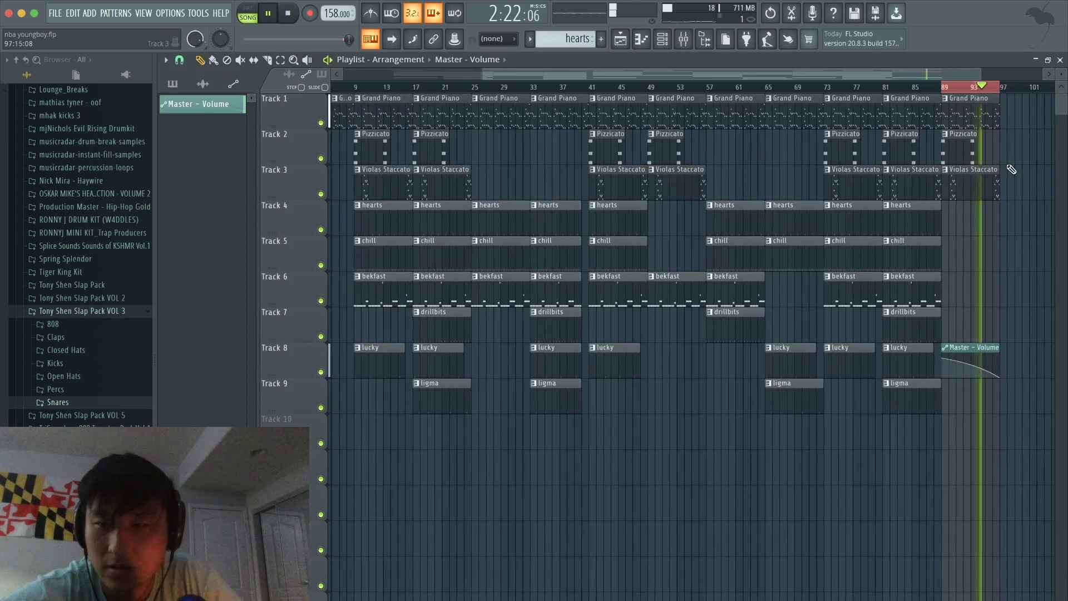
# Move the Master - Volume automation clip to Track 10, stop playback and return the playhead to bar 1
pyautogui.scroll(-2, 1012, 169)
pyautogui.moveTo(925, 361); pyautogui.dragTo(925, 434)
pyautogui.press('space')
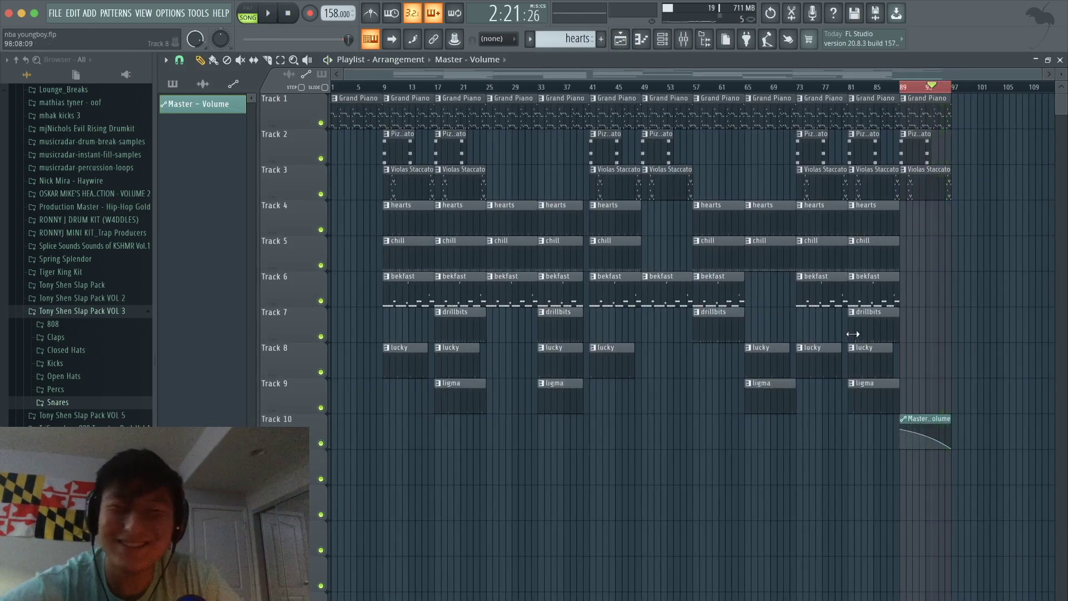
pyautogui.click(383, 85)
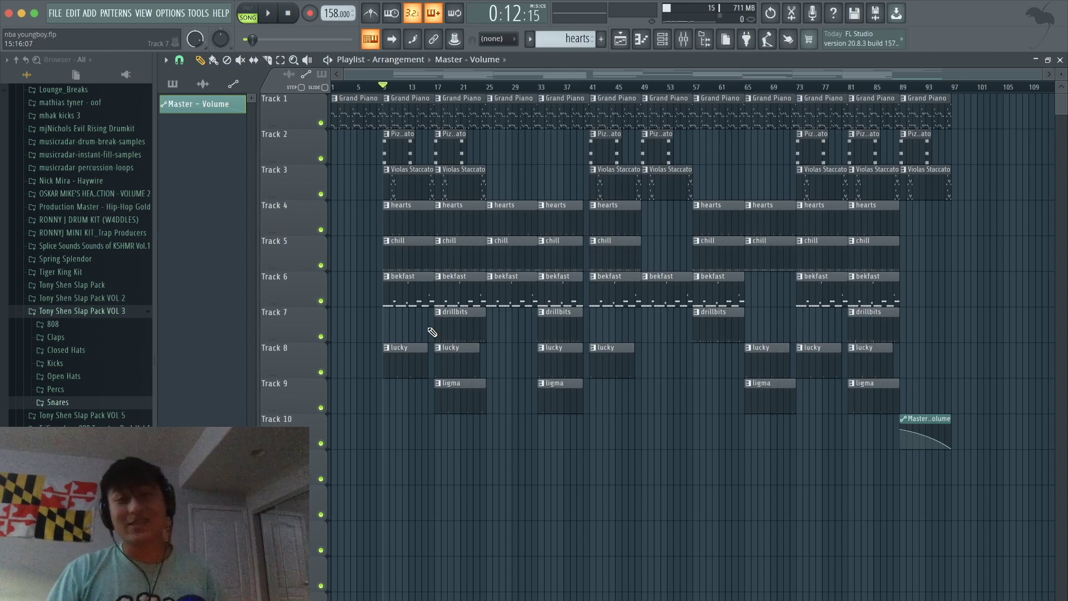
pyautogui.moveTo(385, 88); pyautogui.dragTo(251, 93)
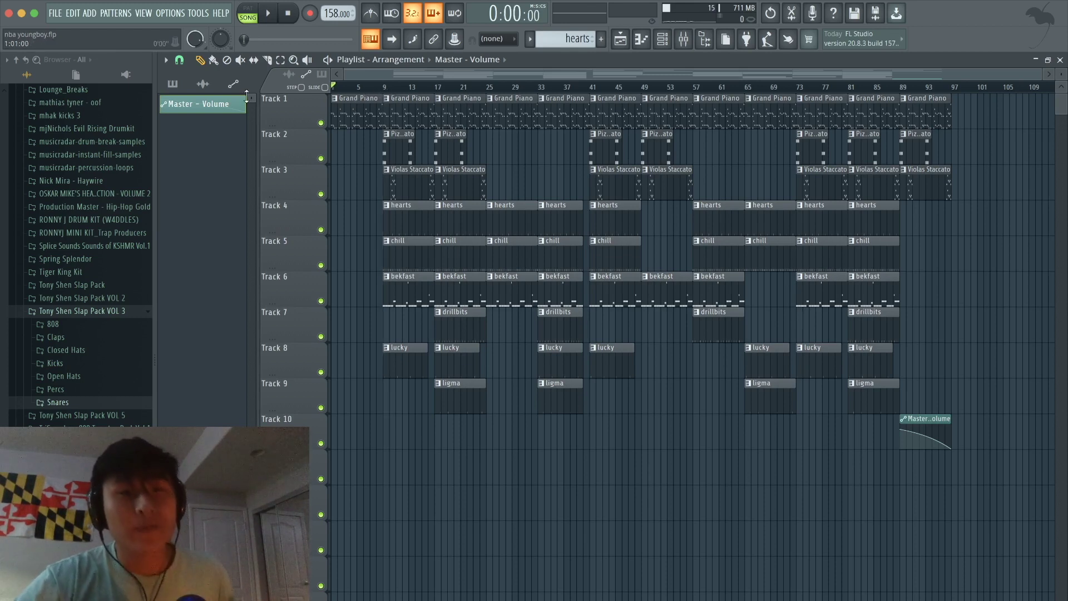